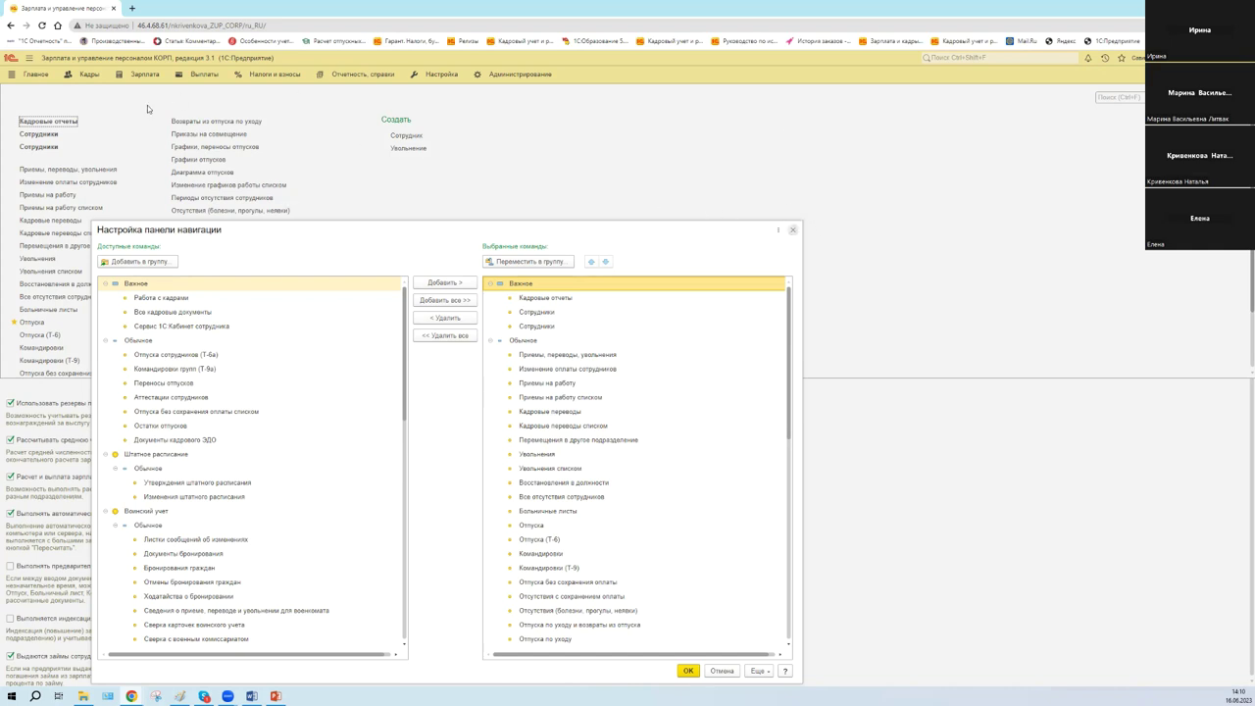
Dismiss the navigation setup and close the Расчет зарплаты and Кадровый учет settings pages
click(93, 88)
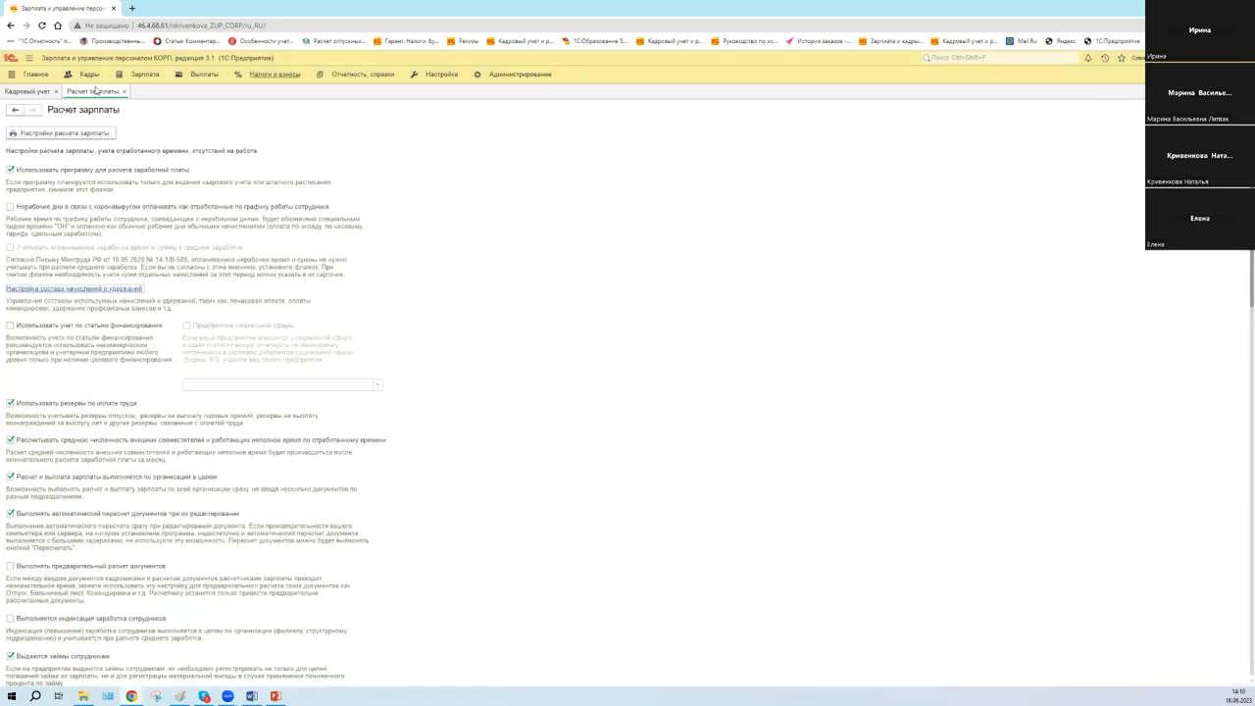
middle_click(100, 91)
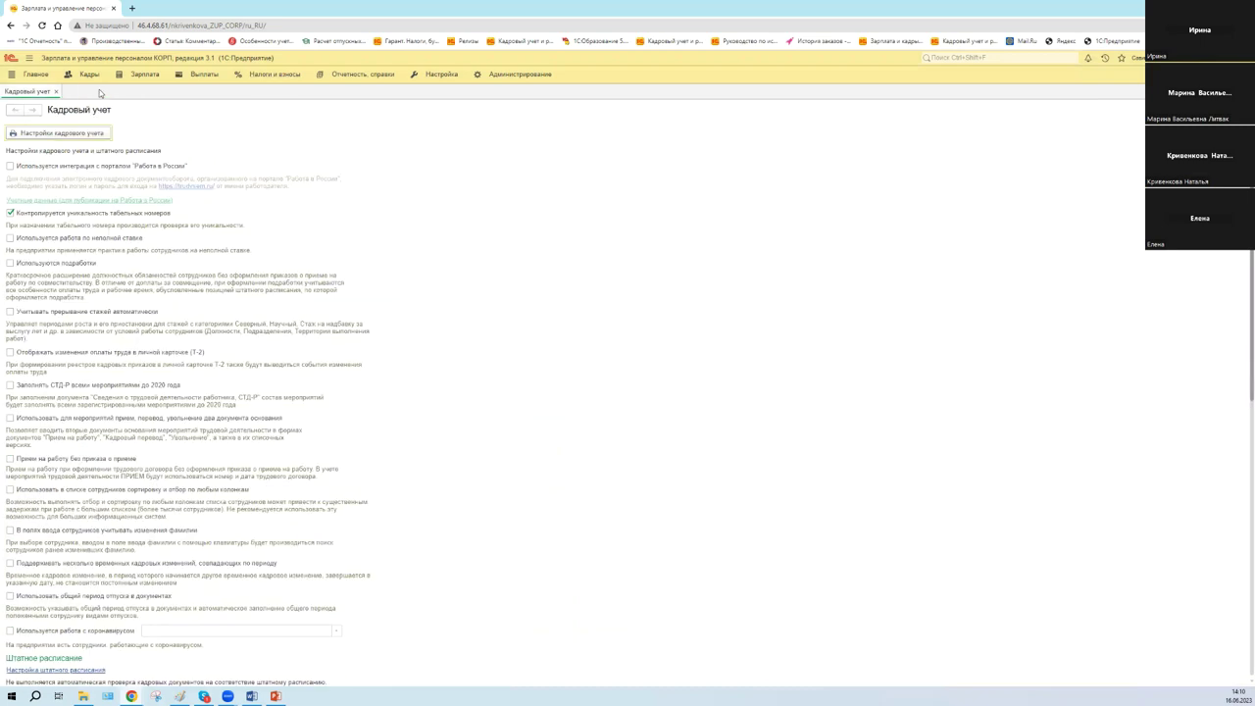
key(ctrl+F4)
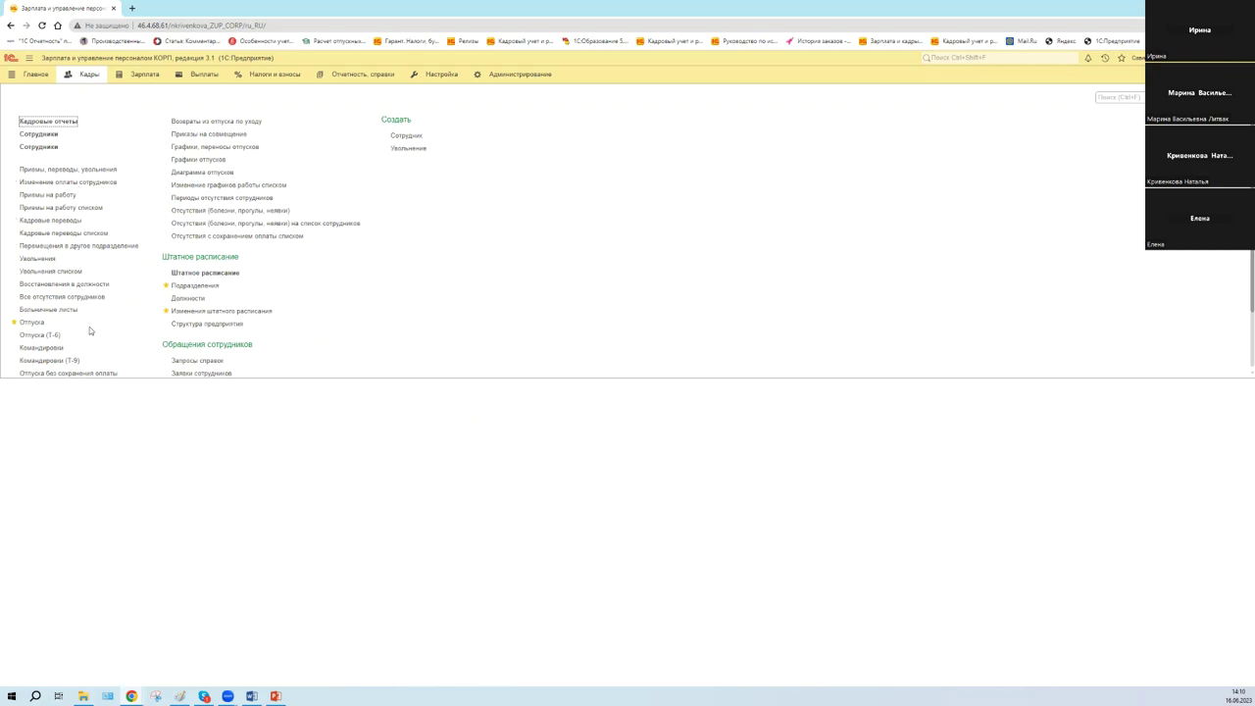
Open the Все отсутствия сотрудников list from the Кадры section
scroll(89, 327, down, 2)
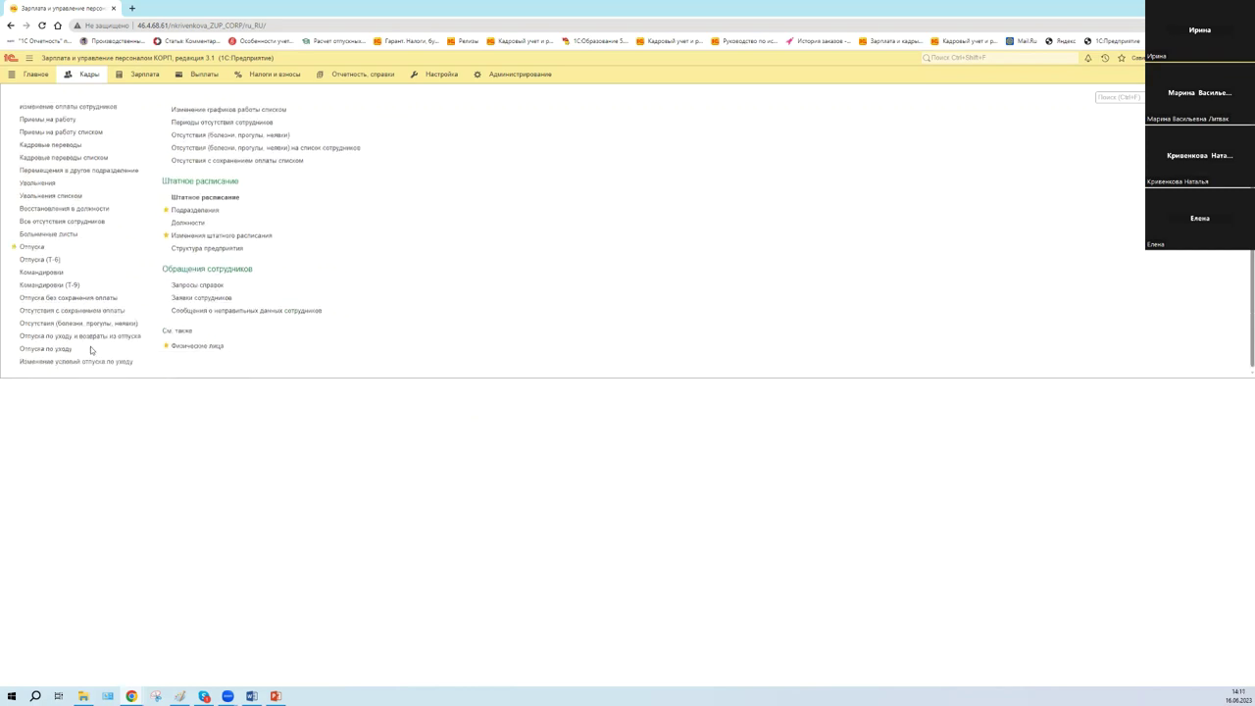
scroll(97, 348, up, 2)
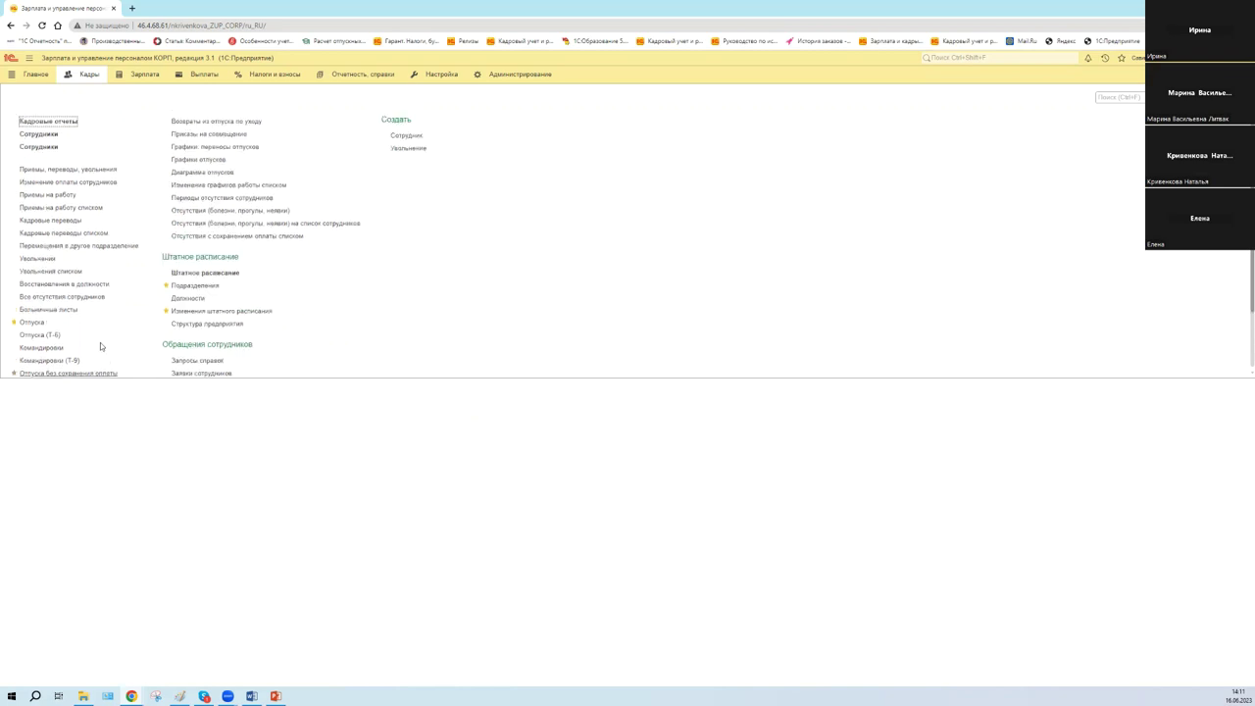
click(34, 299)
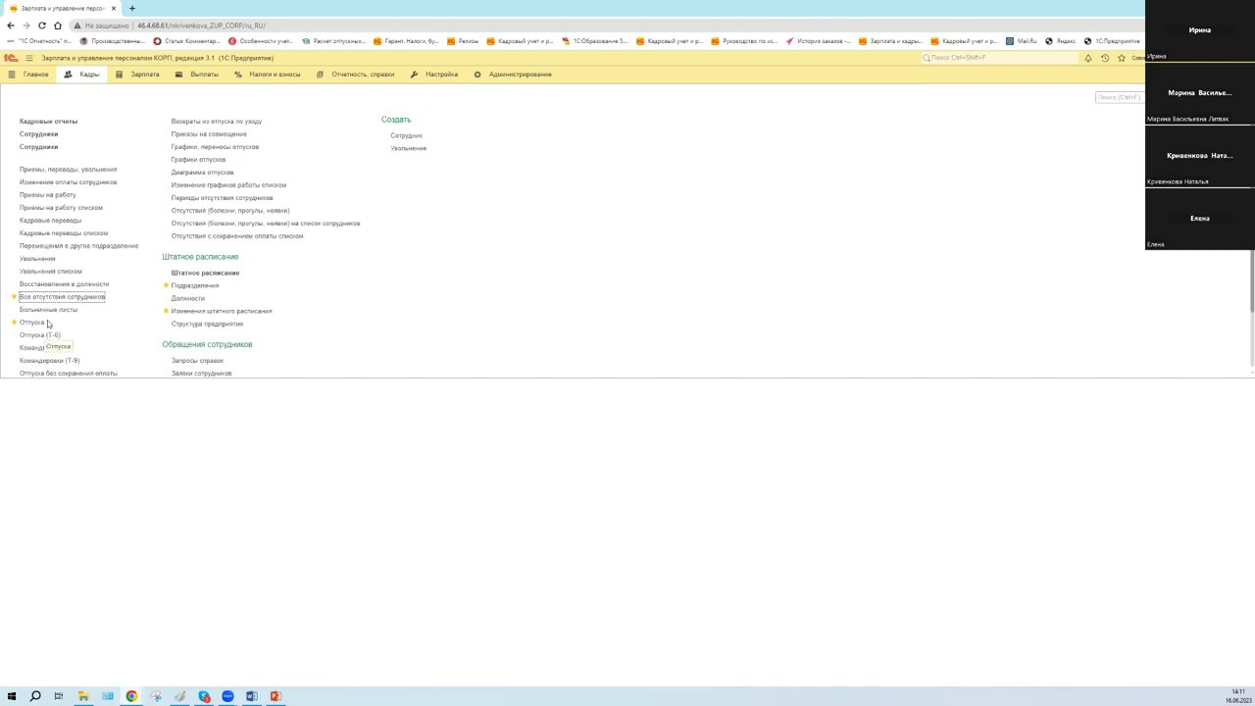
scroll(41, 348, down, 3)
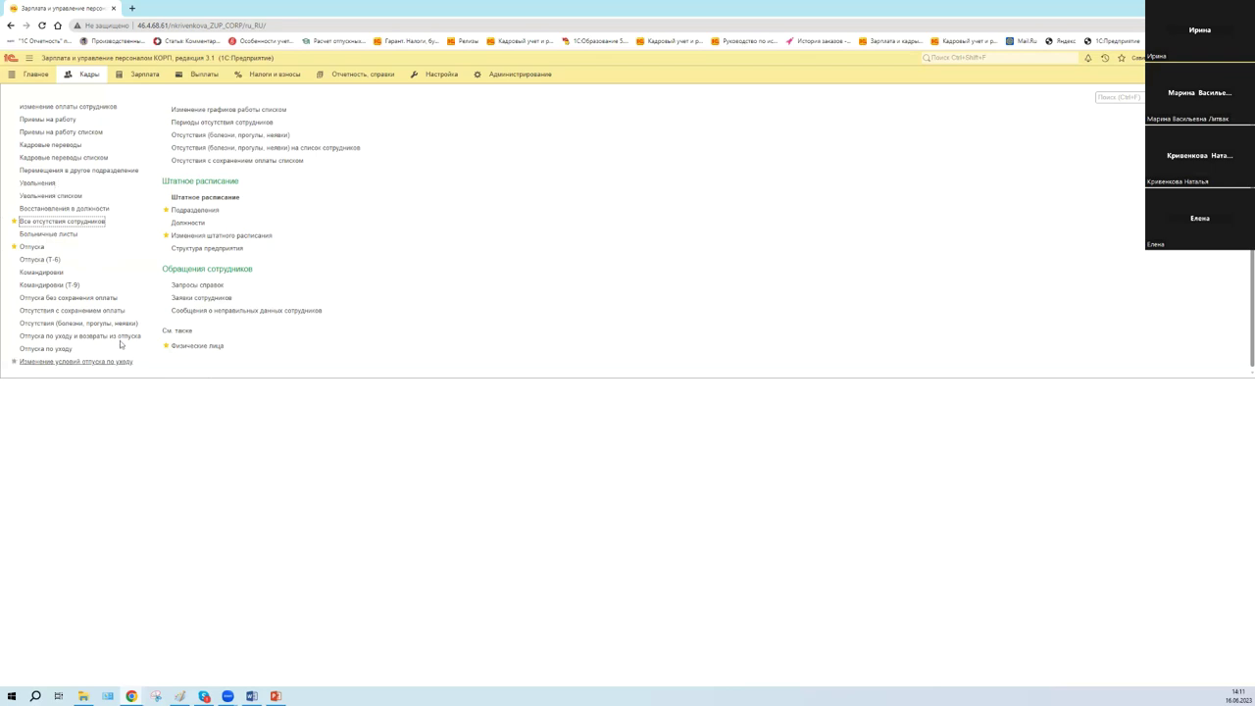
scroll(57, 316, up, 2)
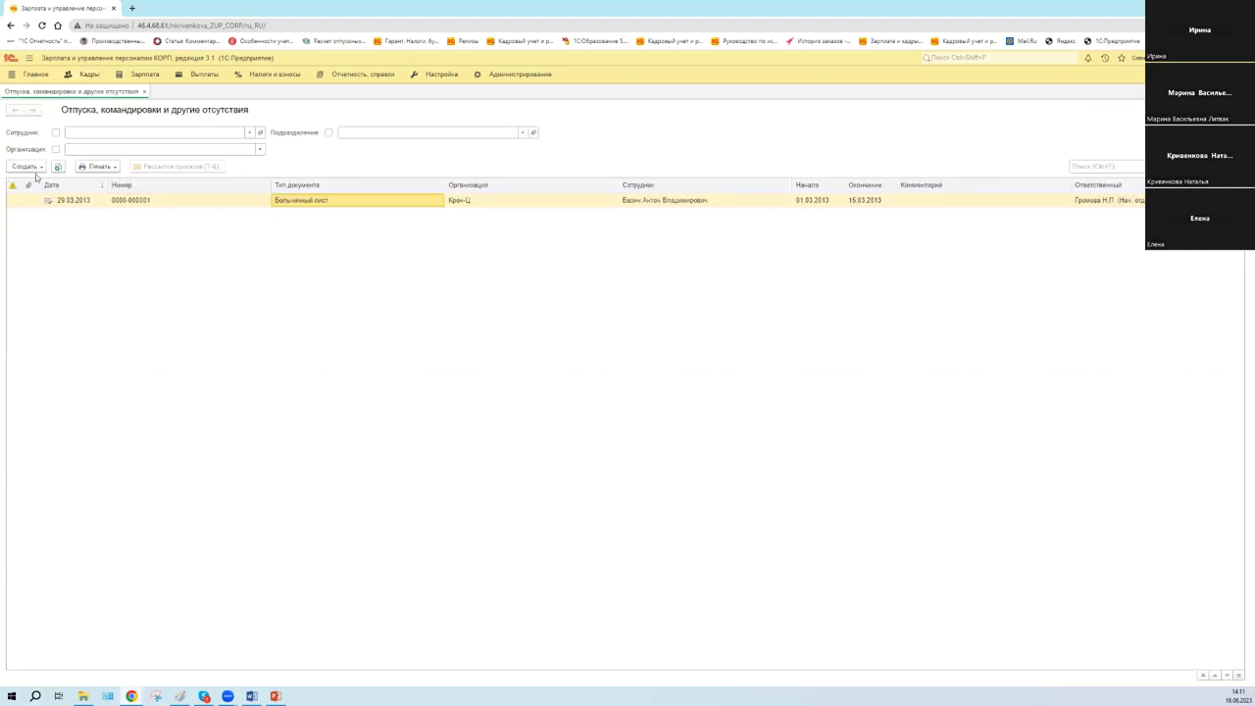
Create an Отпуск document for the organization Крон-Ц and select the first employee in the list
click(37, 165)
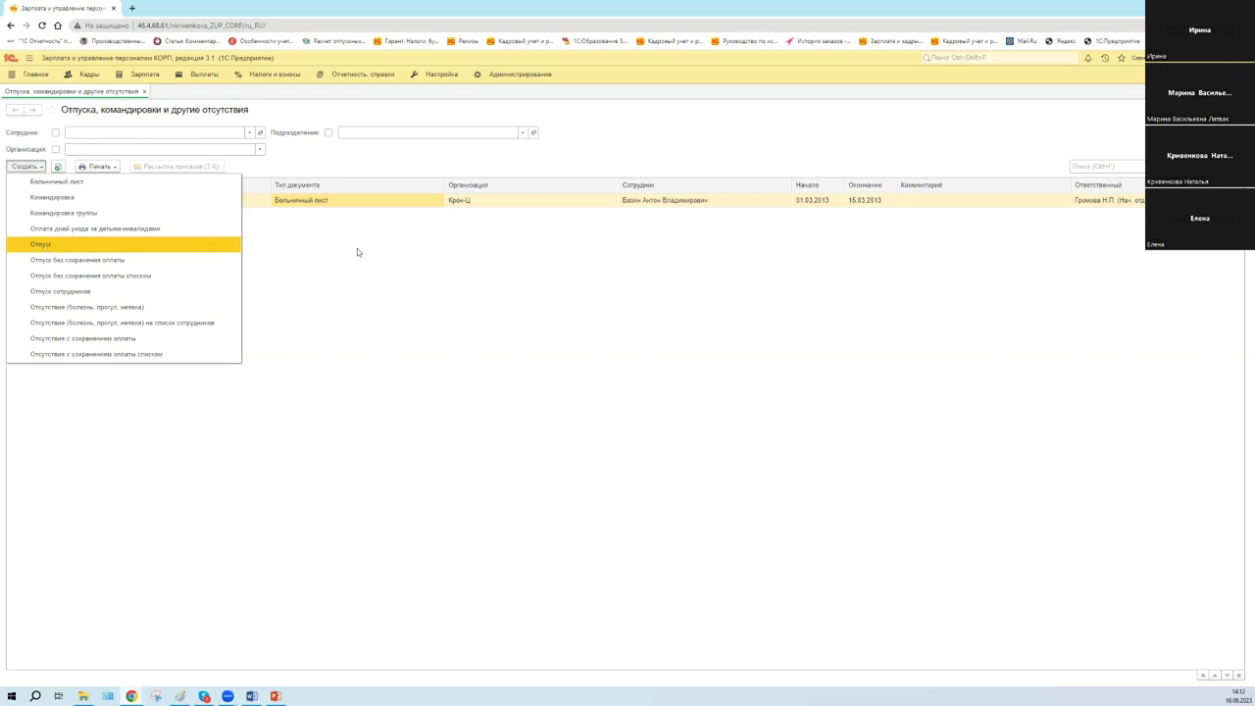
key(Return)
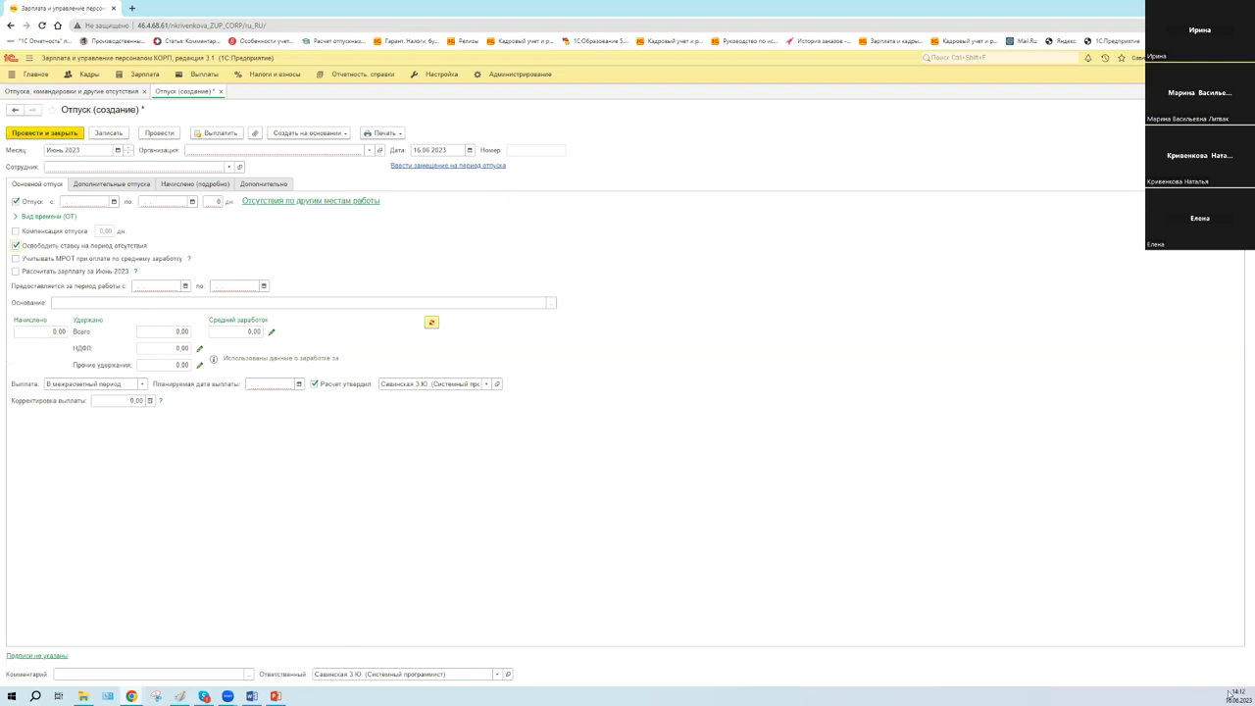
click(370, 150)
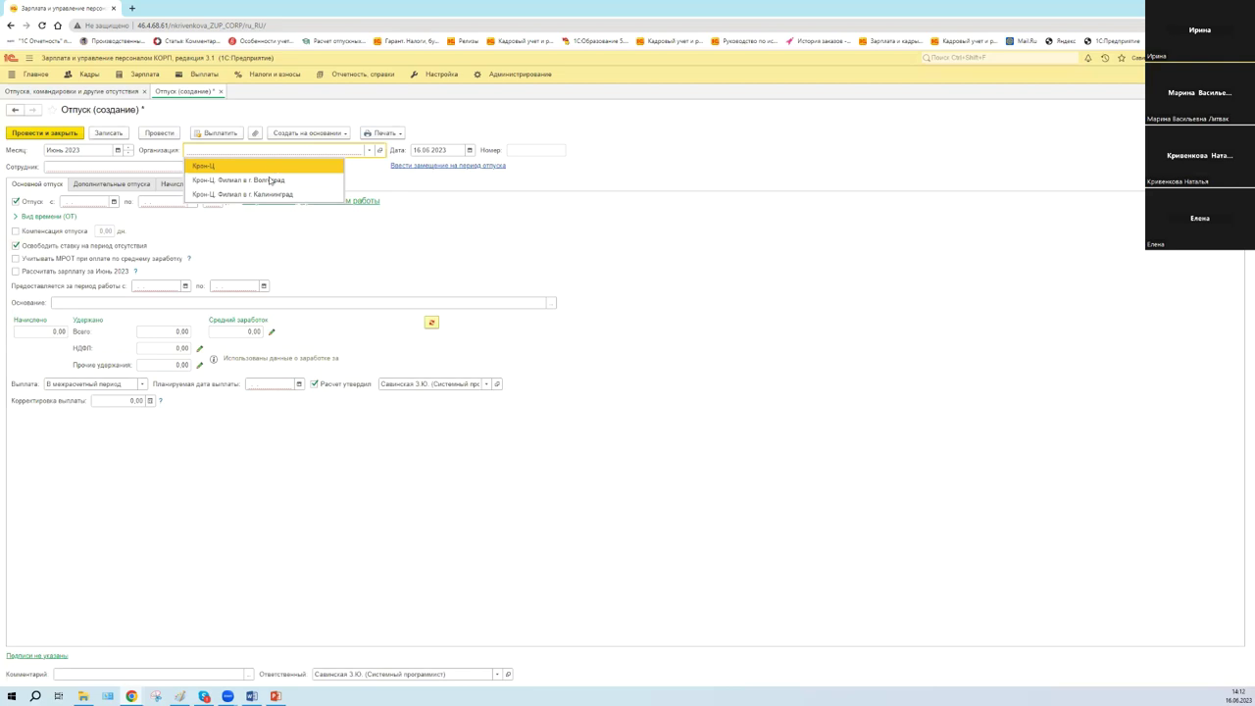
click(270, 167)
click(228, 167)
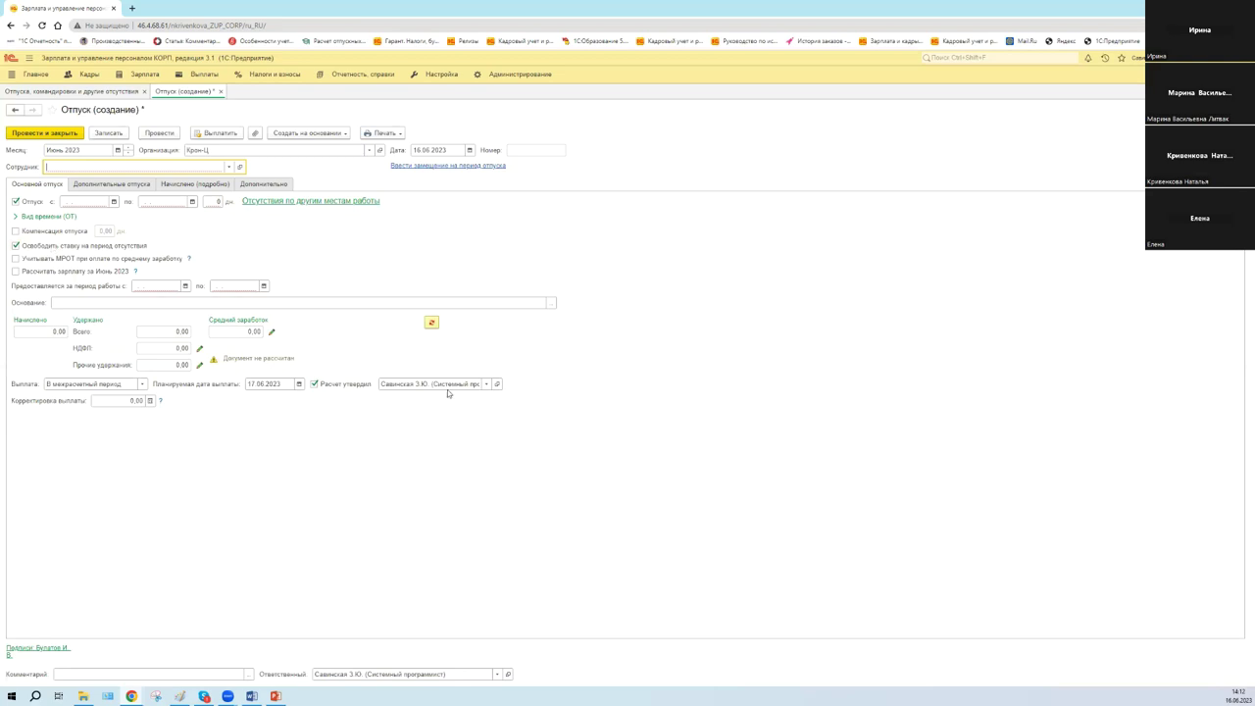
key(F4)
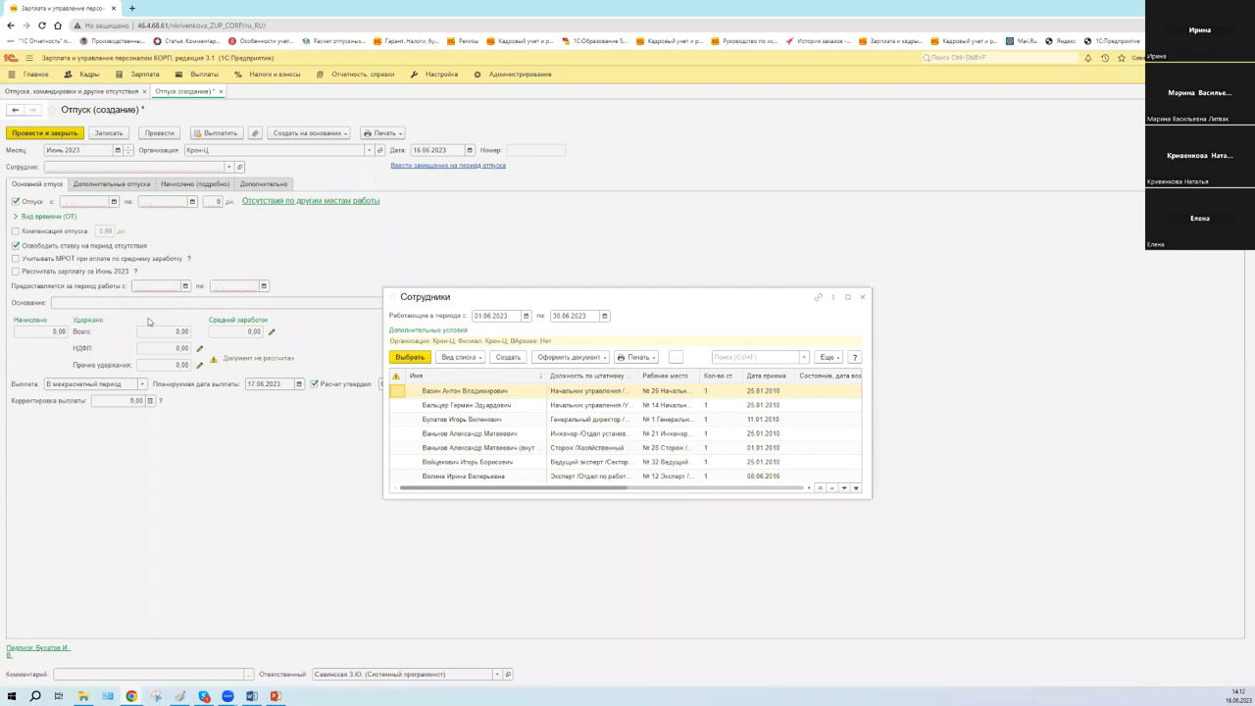
key(Return)
Set the main vacation period from 19.06.2023 to 23.06.2023
key(Tab)
key(F4)
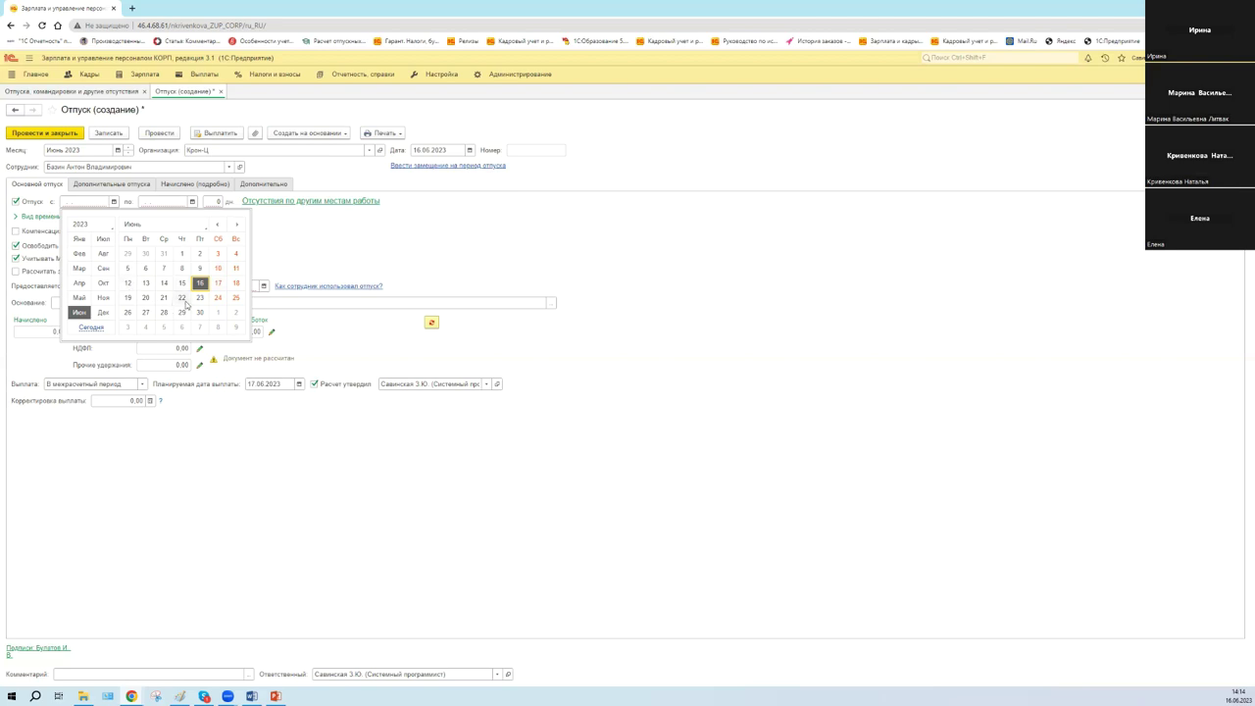
click(128, 300)
click(192, 202)
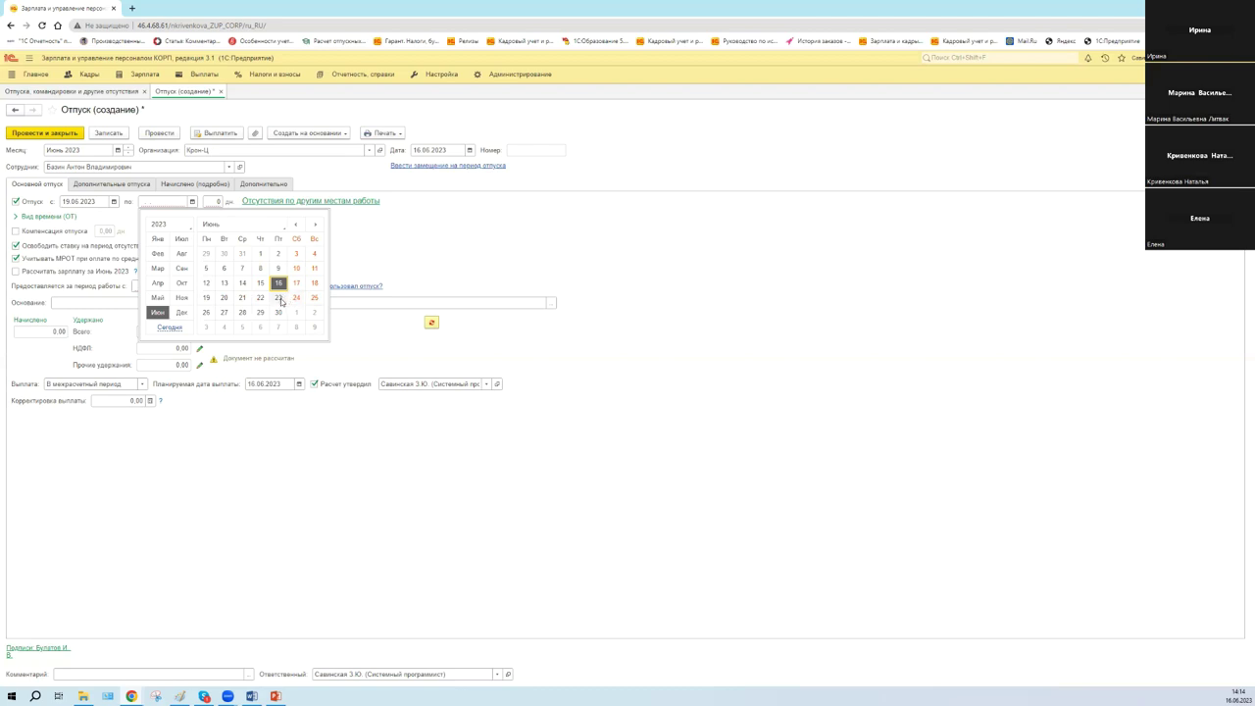
click(278, 298)
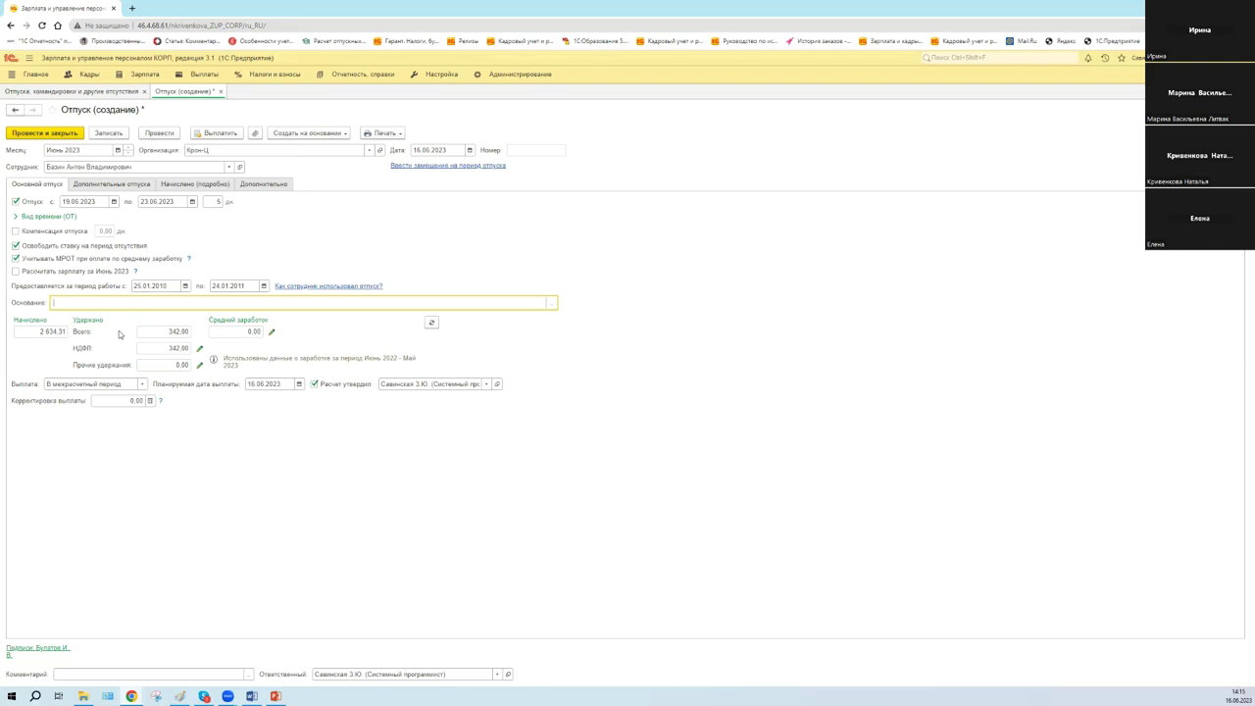
Create a Начальная штатная расстановка document under Данные на начало эксплуатации for the organization Крон-Ц
click(36, 76)
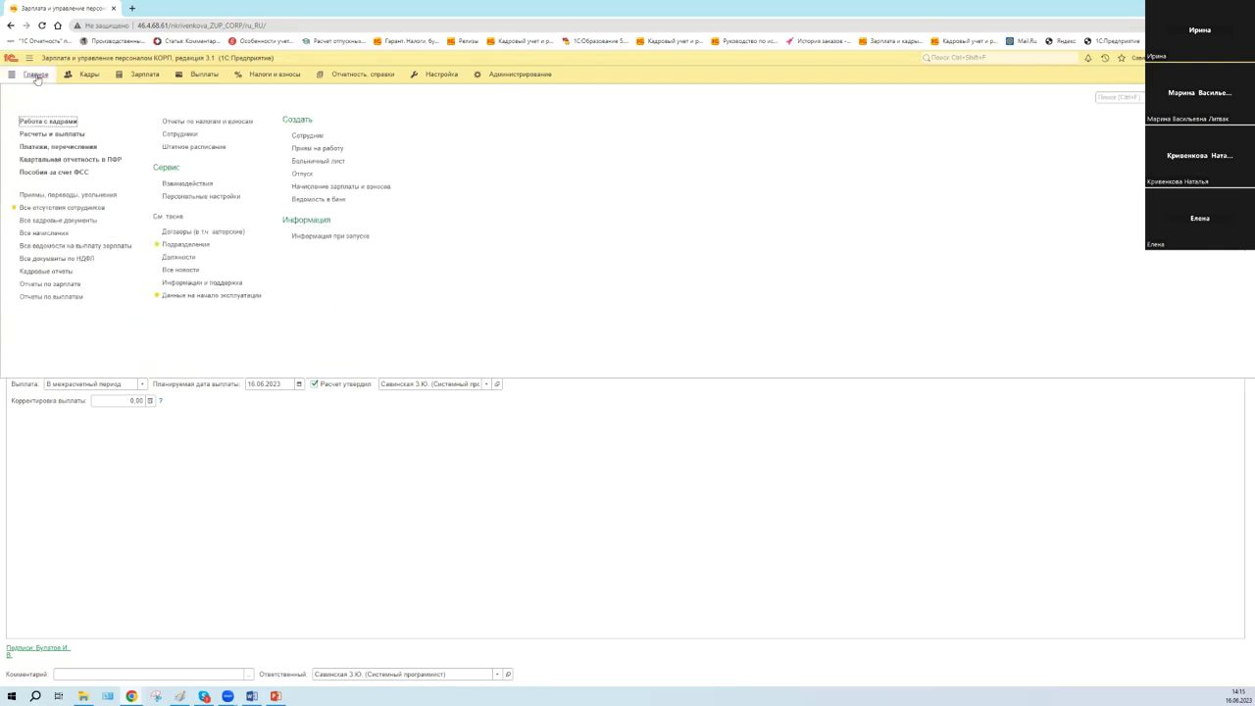
click(193, 297)
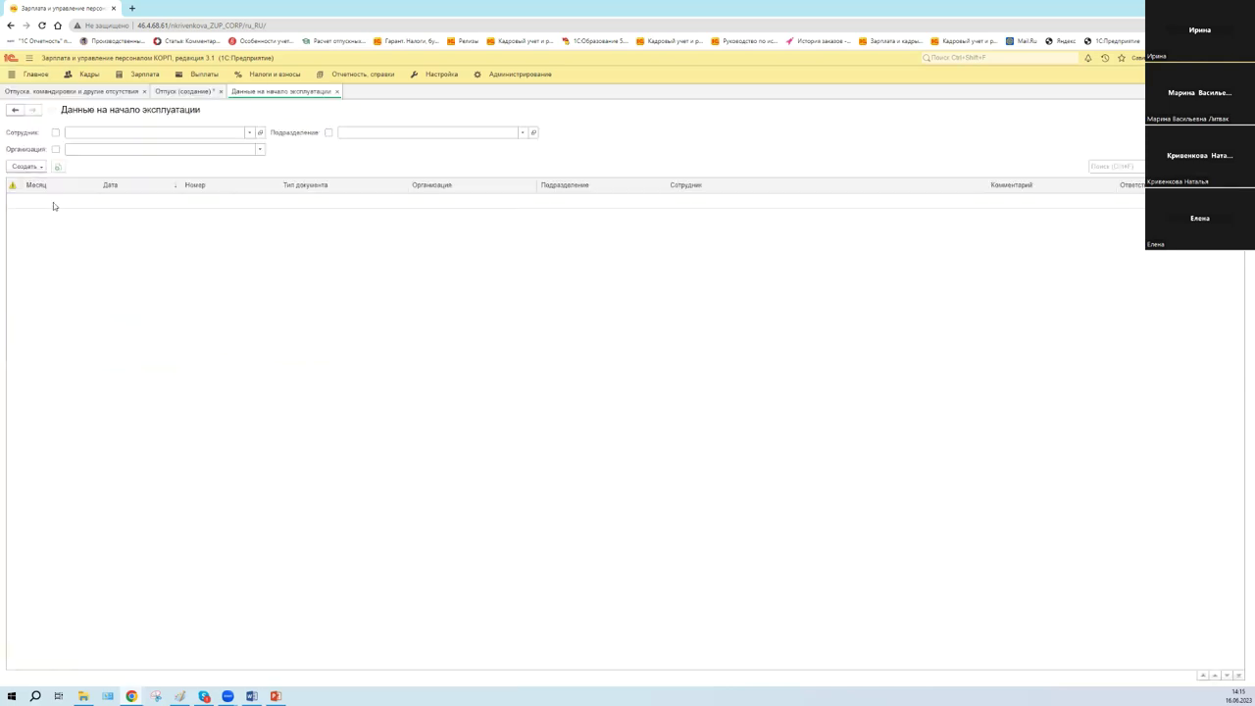
click(37, 167)
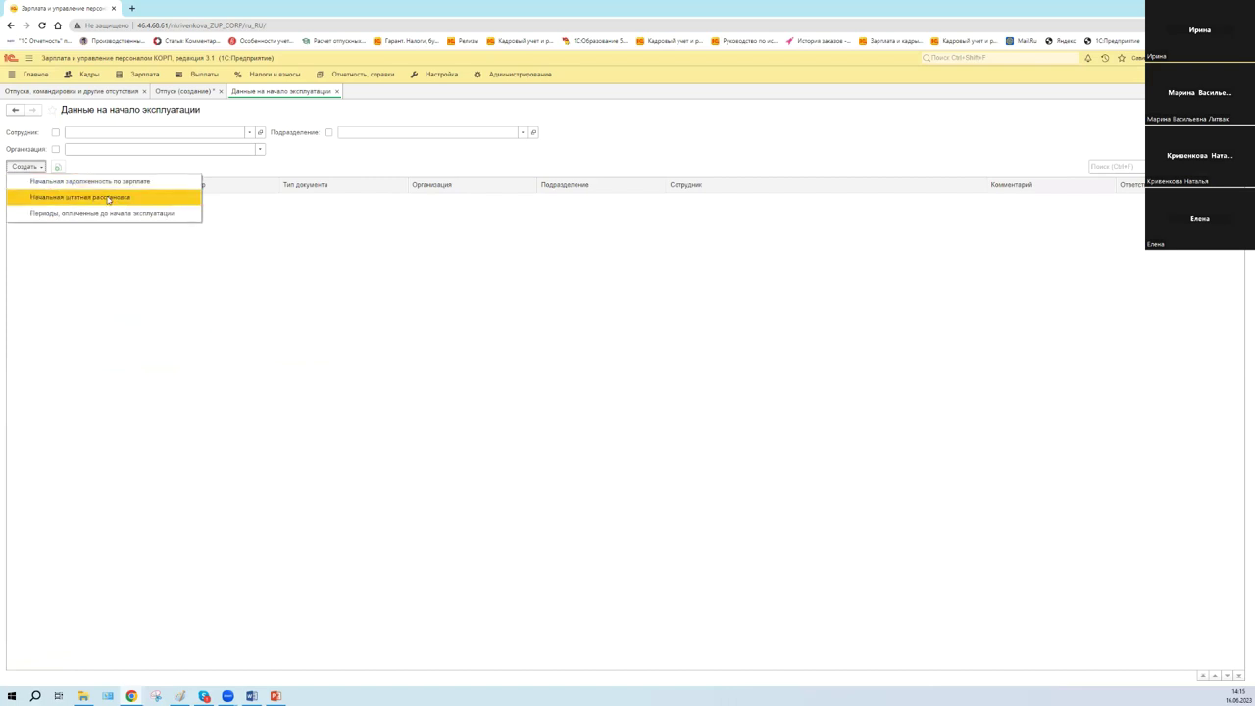
key(Return)
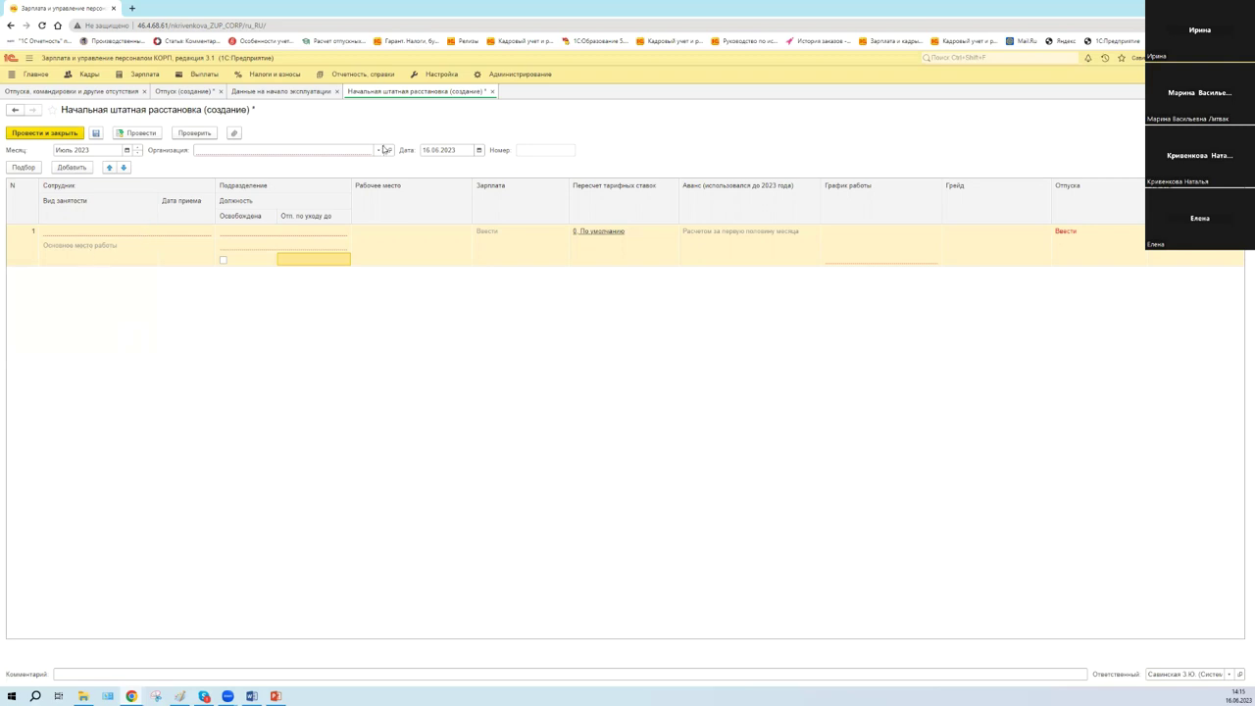
click(378, 150)
click(318, 165)
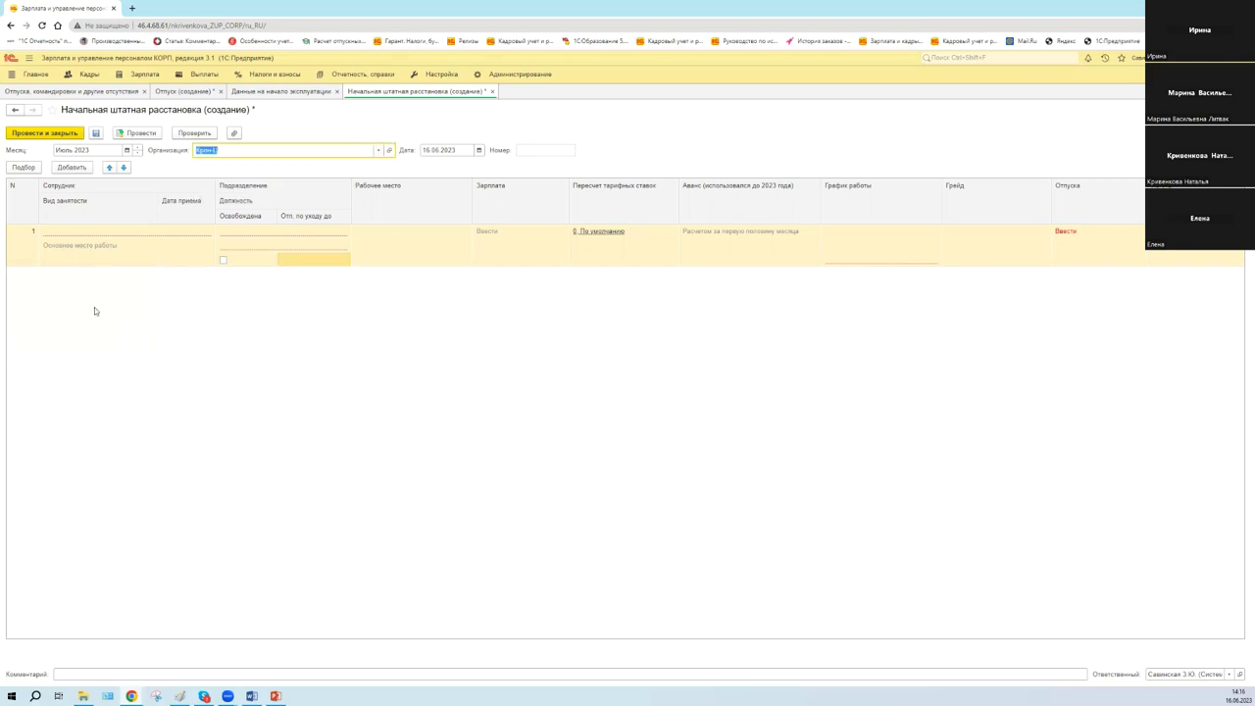
Select the third employee in the list for the first row of the initial staffing table
click(202, 230)
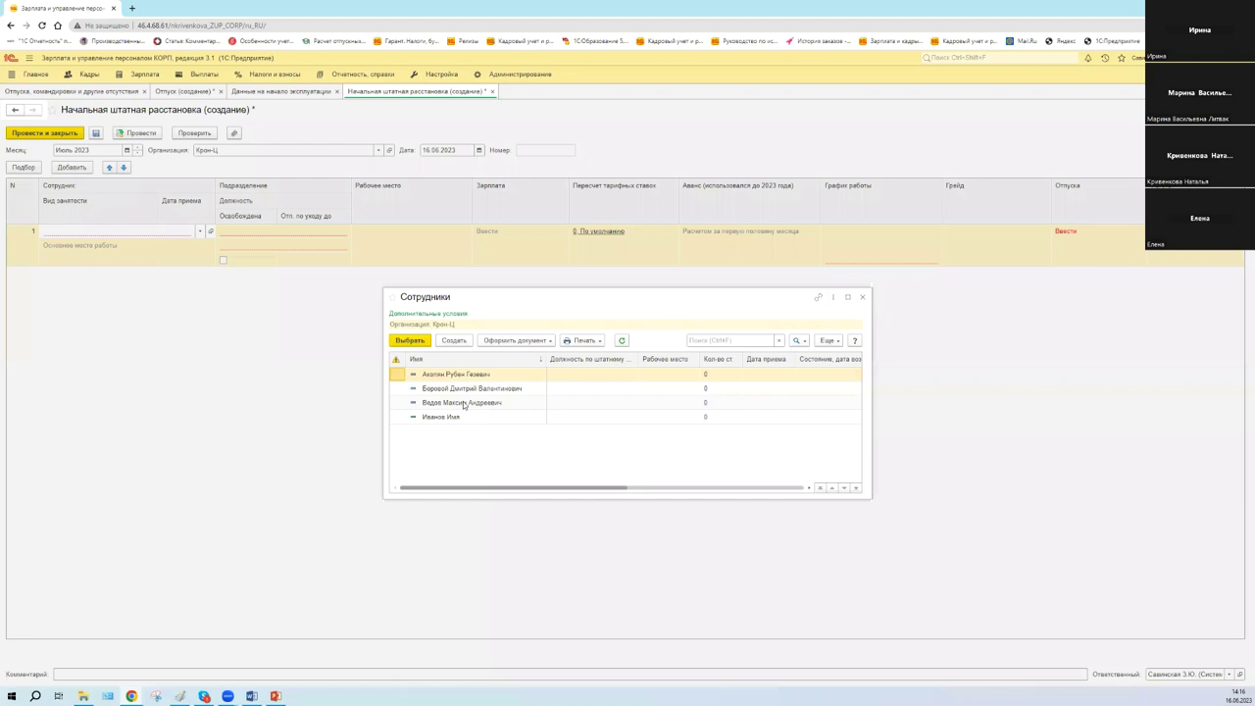
key(Down)
key(Down)
key(Return)
Assign the employee's row the department ПЭО and the position Экономист ПЭО /ПЭО/
click(337, 239)
key(Down)
key(Return)
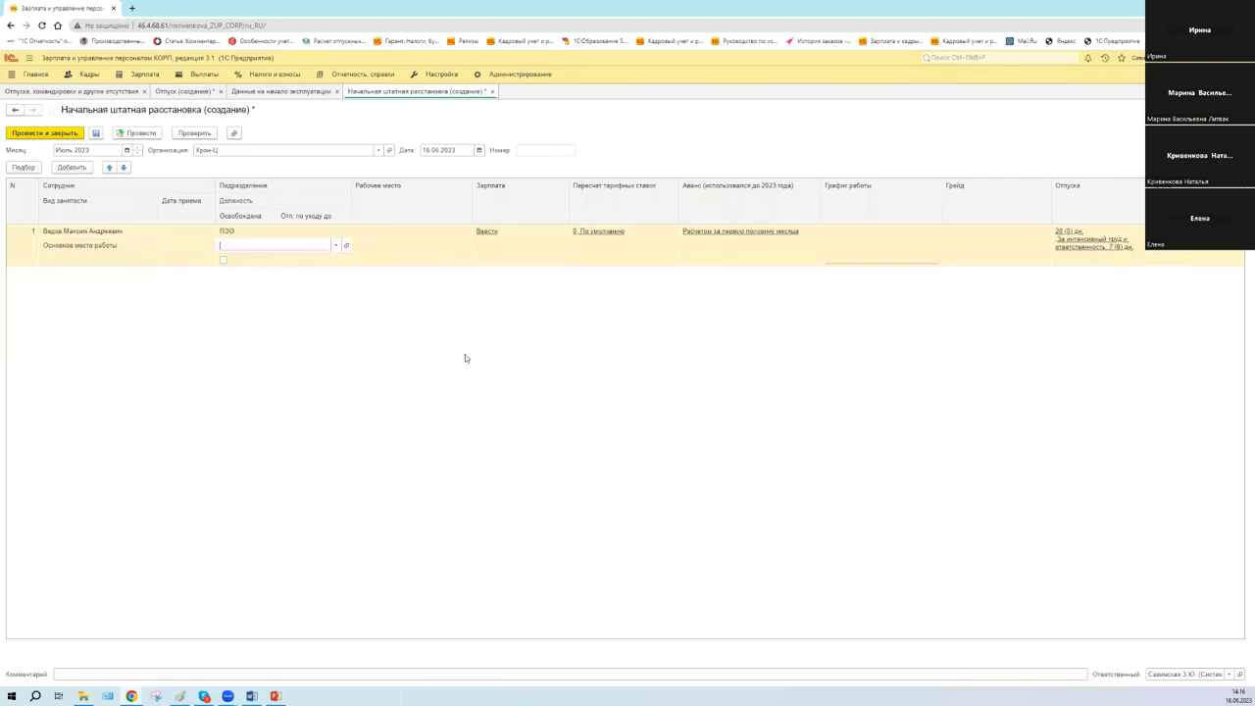
key(F4)
key(Down)
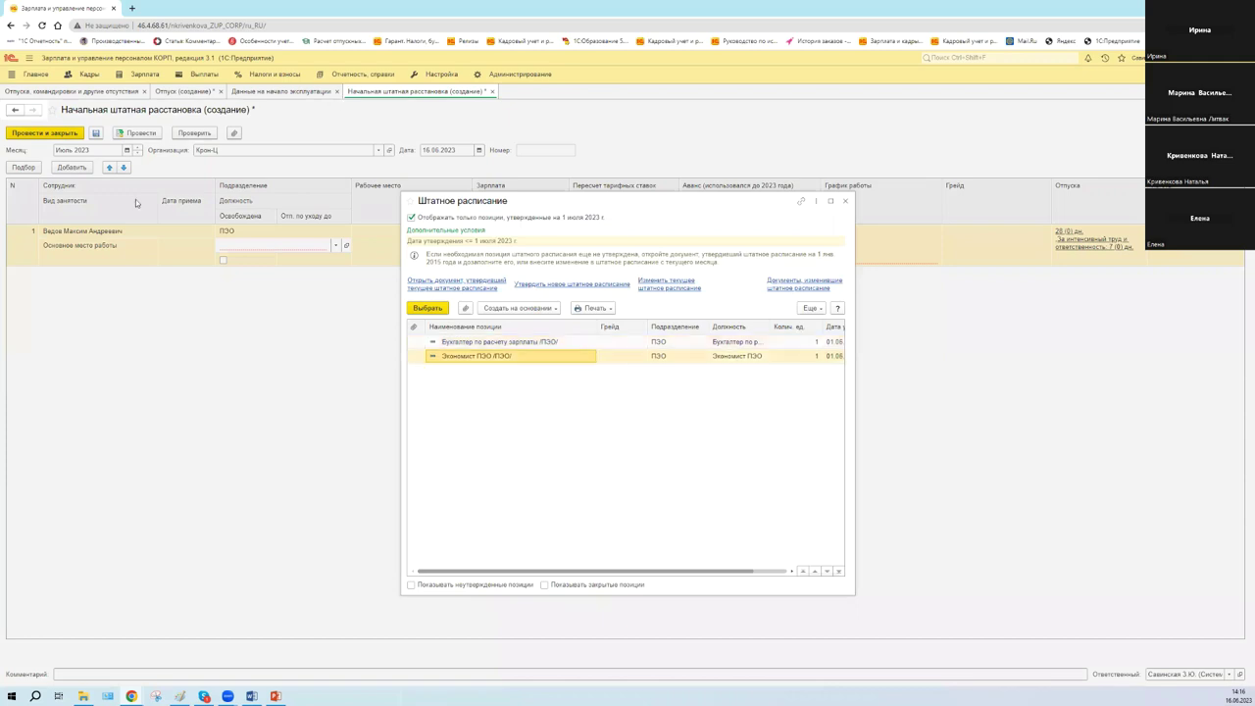
key(Return)
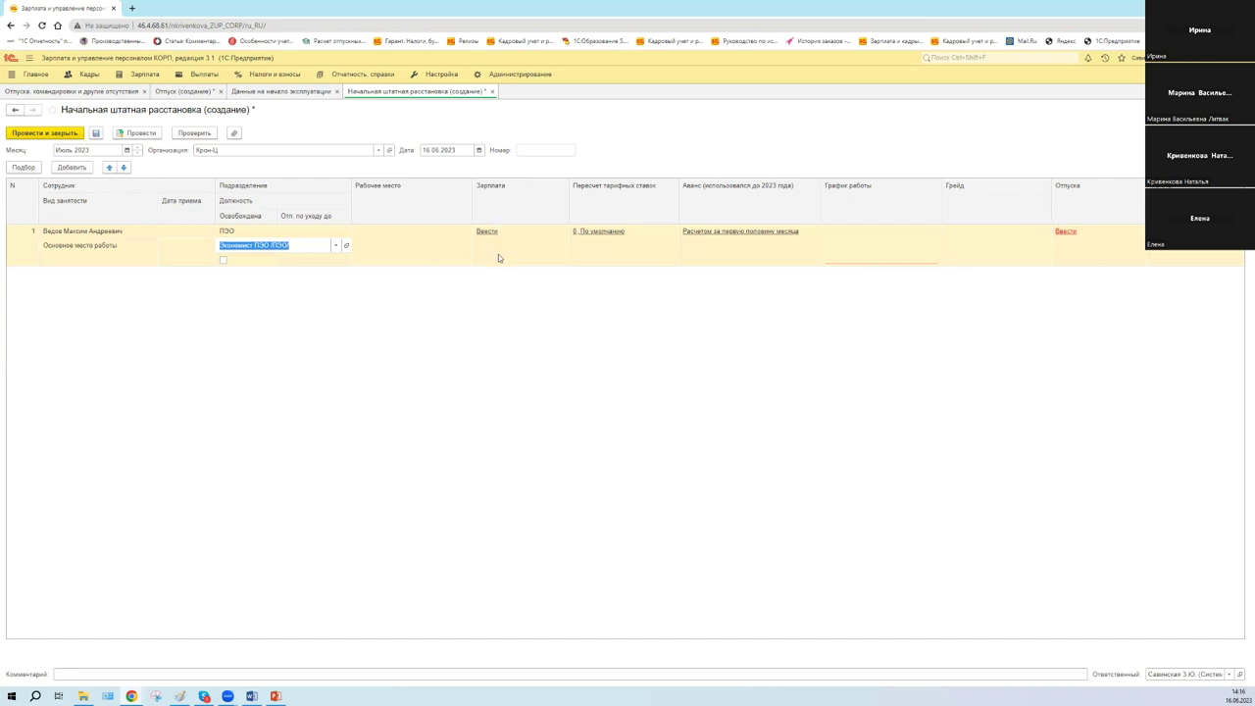
Open the employee's vacation information and add the Основной annual leave to the leave entitlements
click(1066, 236)
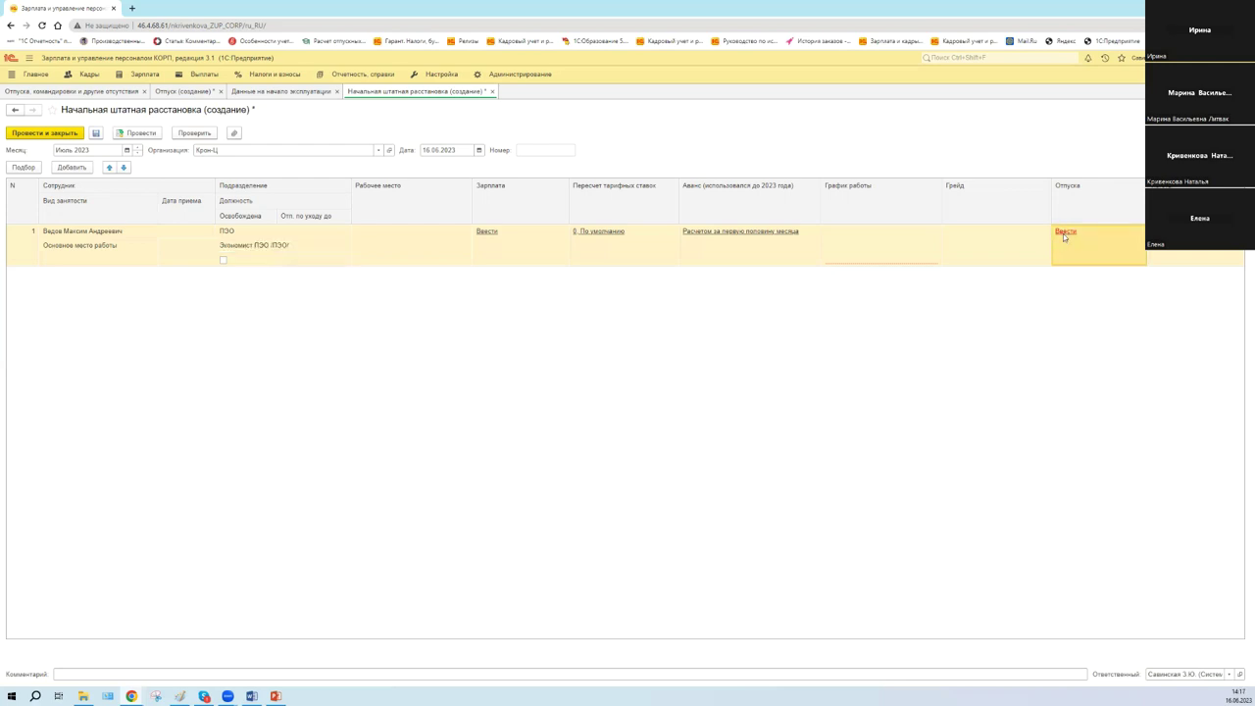
click(1065, 232)
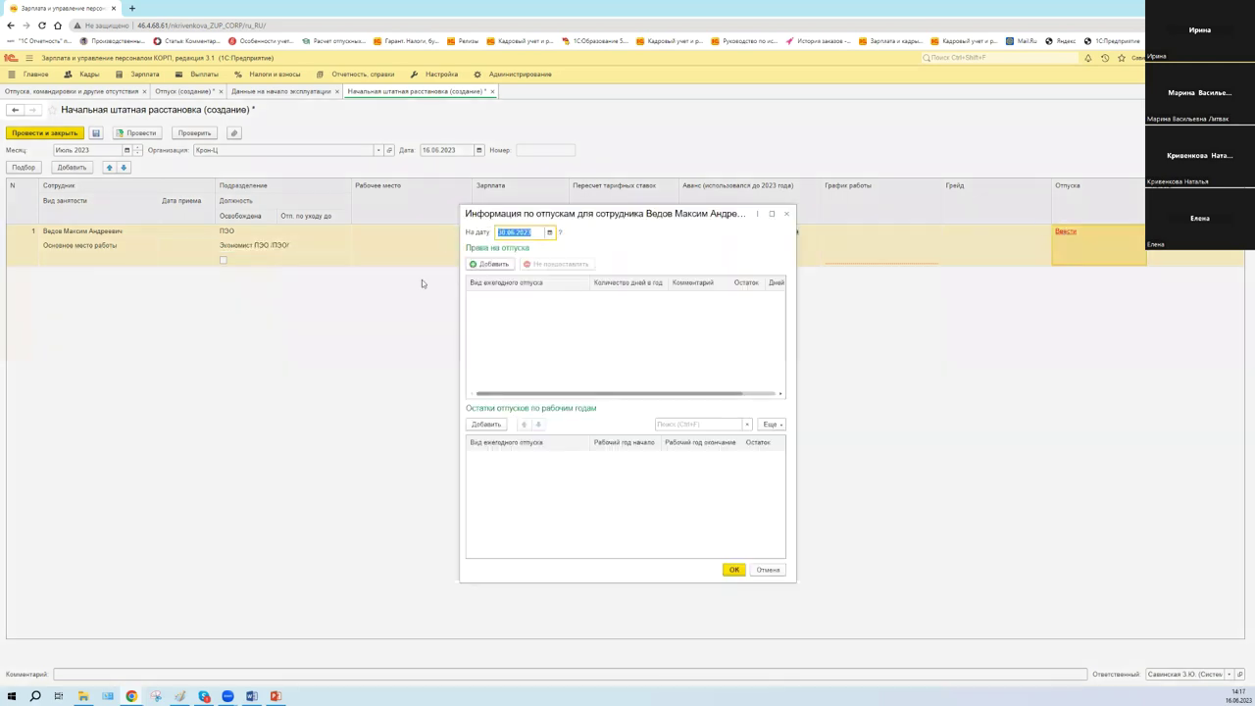
click(493, 264)
click(520, 316)
click(635, 298)
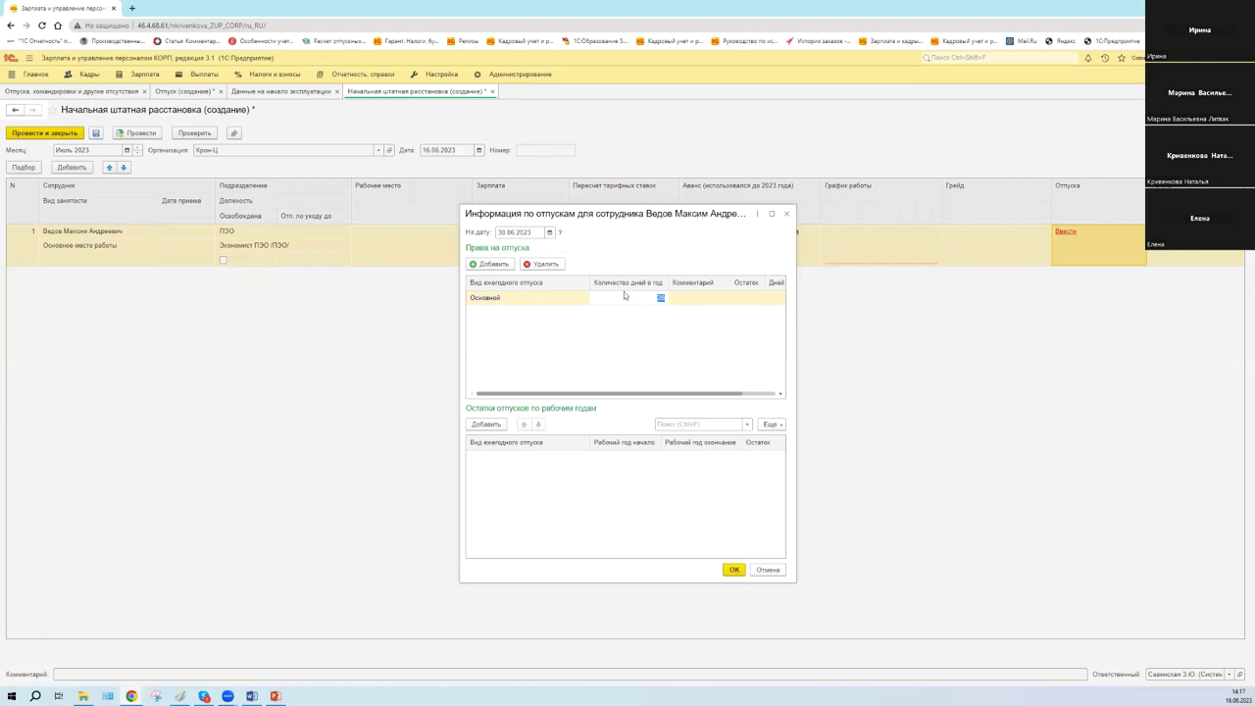
Open the Прием на работу document dated 12.05.2023 and review its annual leave entitlements without changing them
click(89, 77)
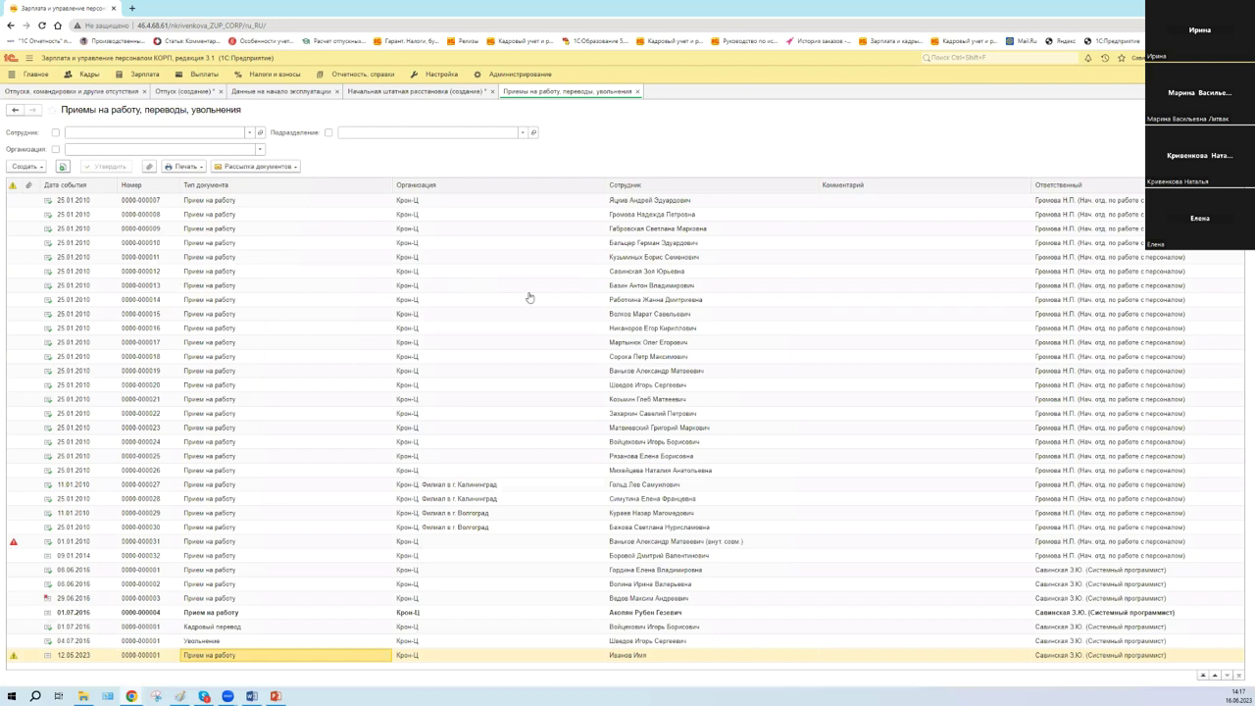
key(Return)
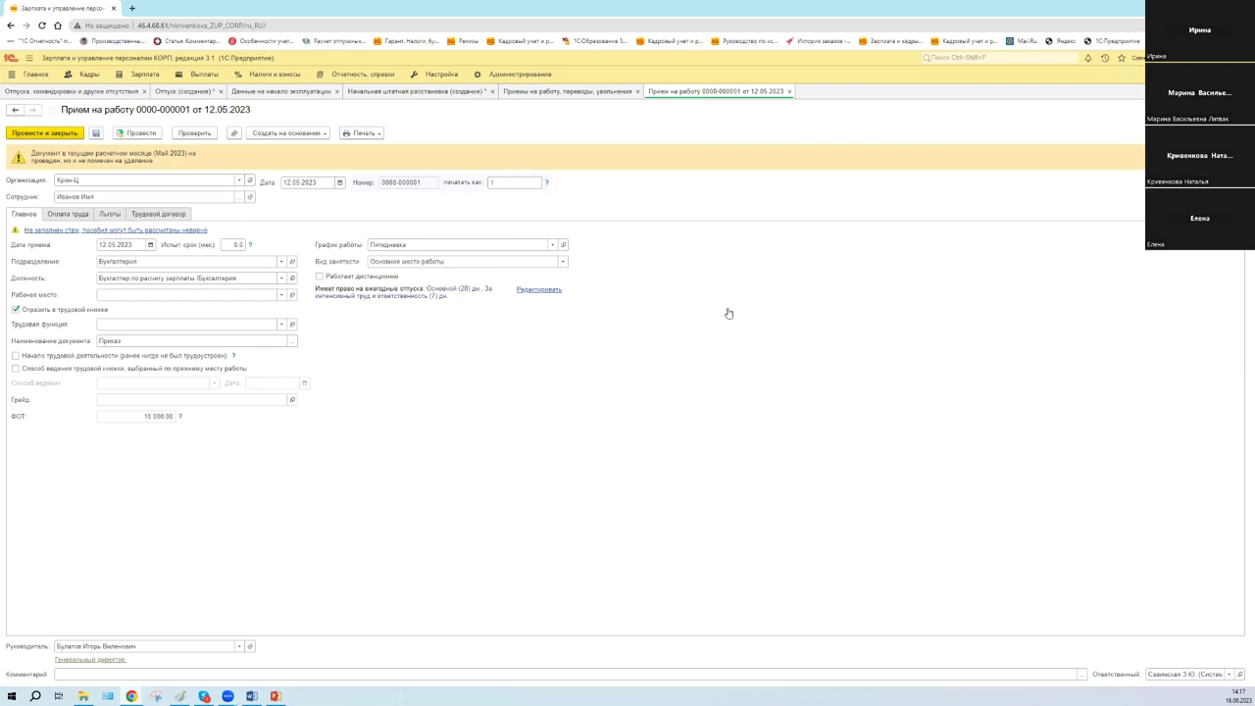
click(539, 289)
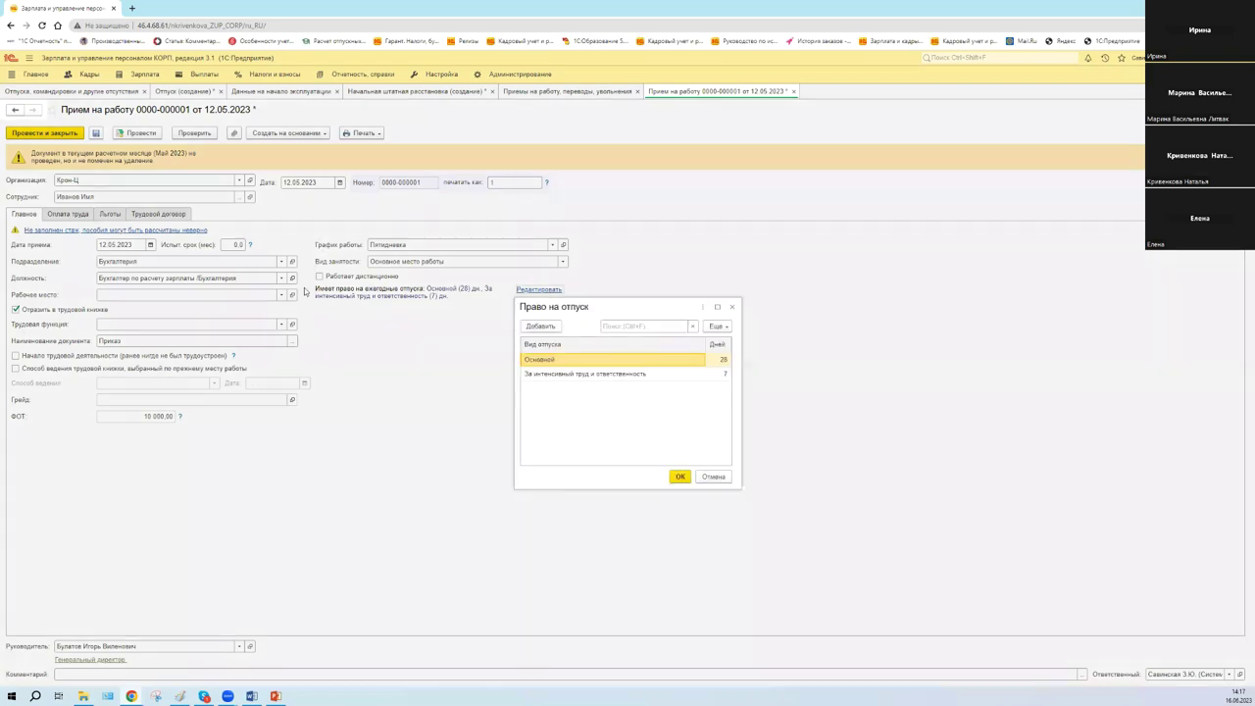
key(Escape)
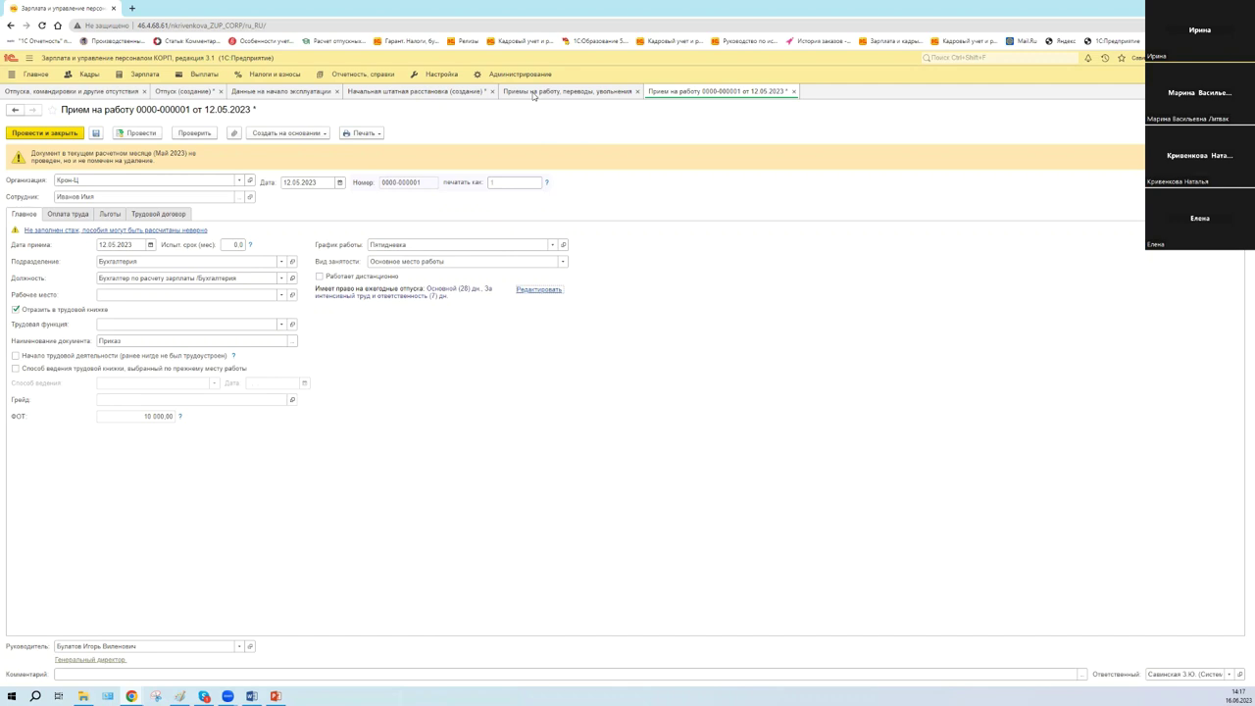
Return to the employee's vacation information in the initial staffing document and examine the balance and absence-day columns
click(448, 94)
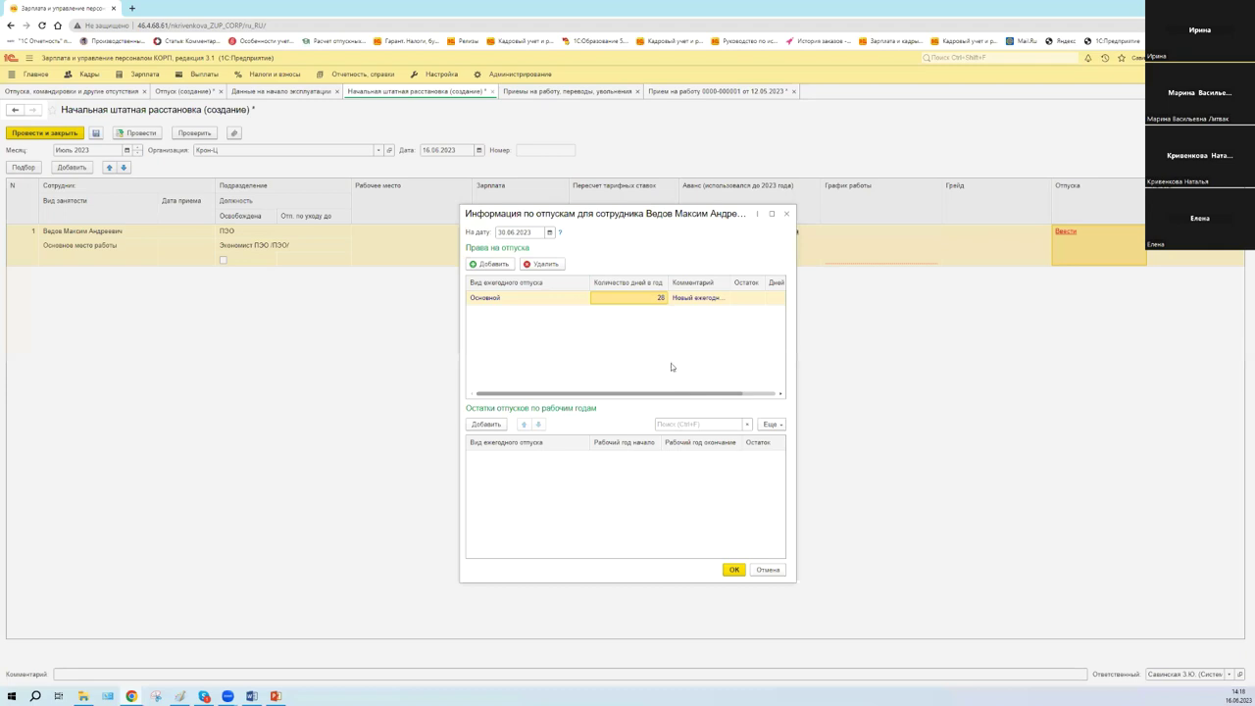
scroll(686, 391, right, 2)
drag(687, 390, 634, 393)
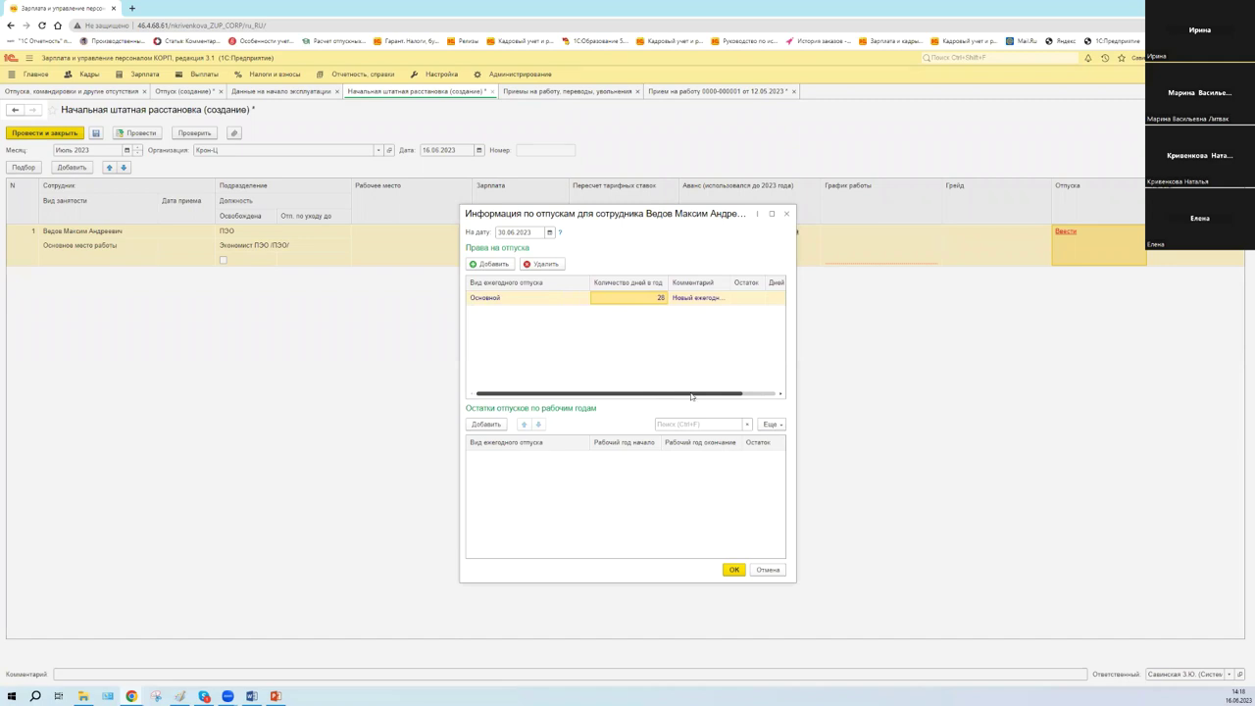
scroll(708, 390, right, 2)
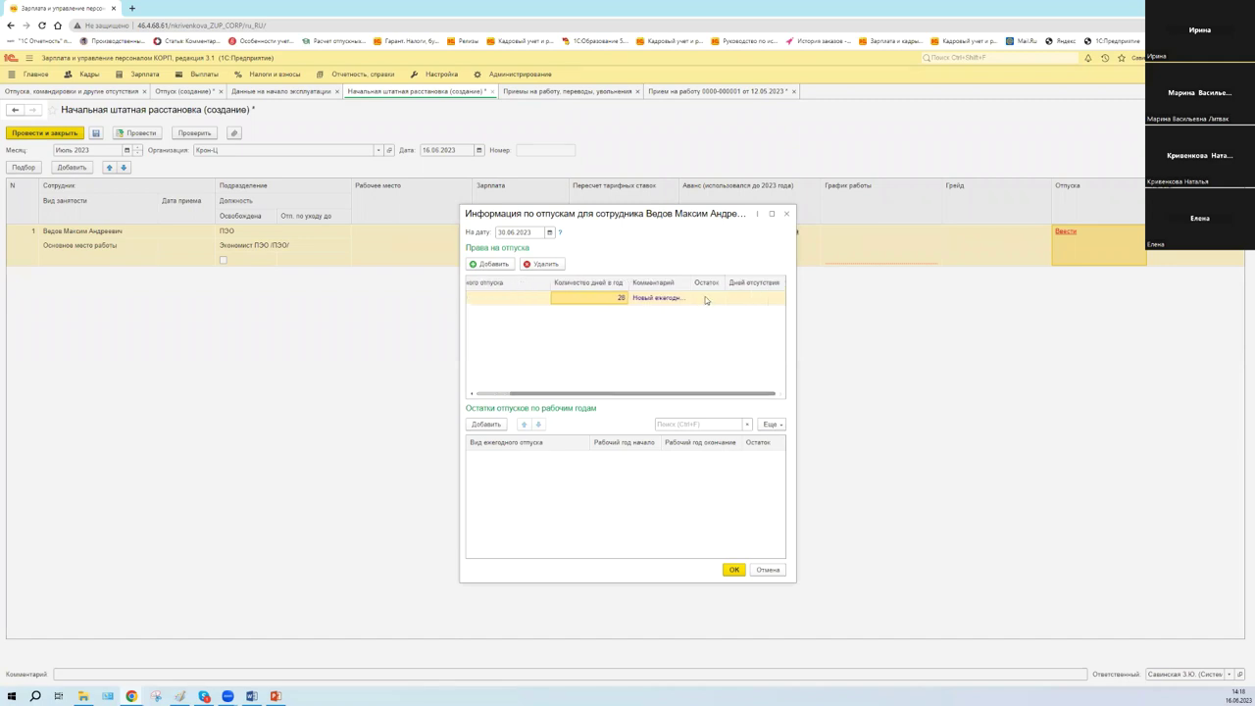
click(705, 296)
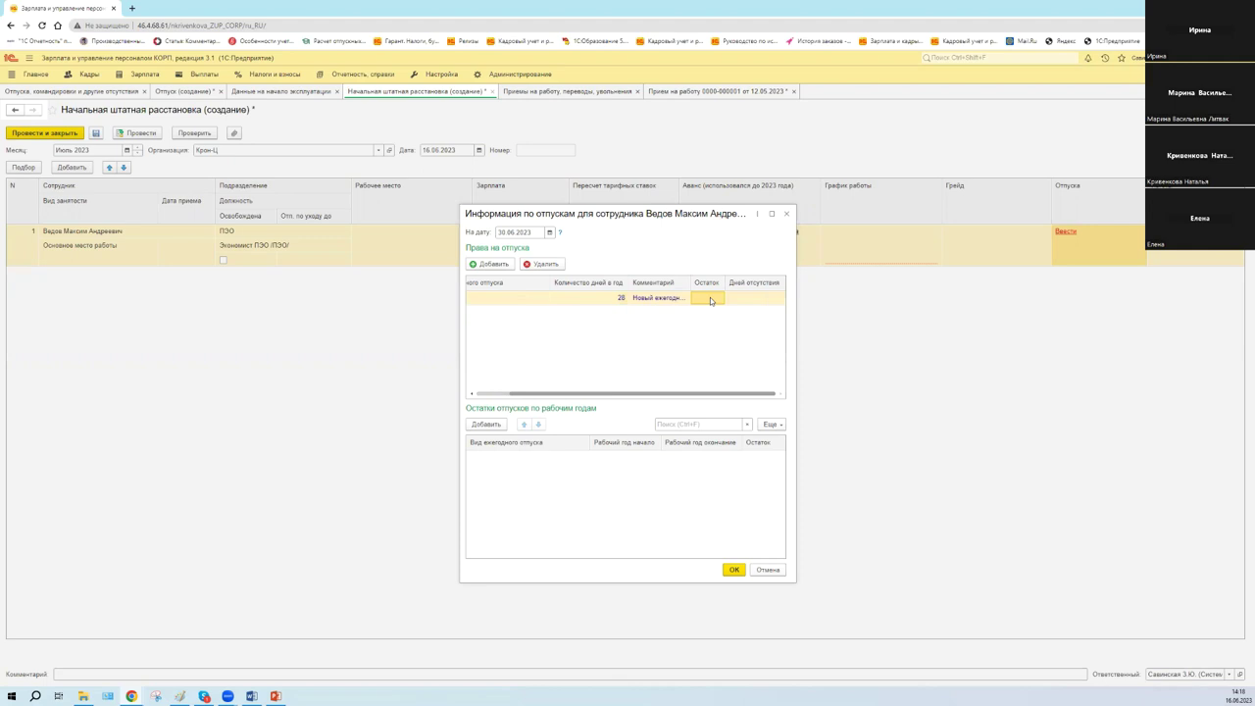
key(F7)
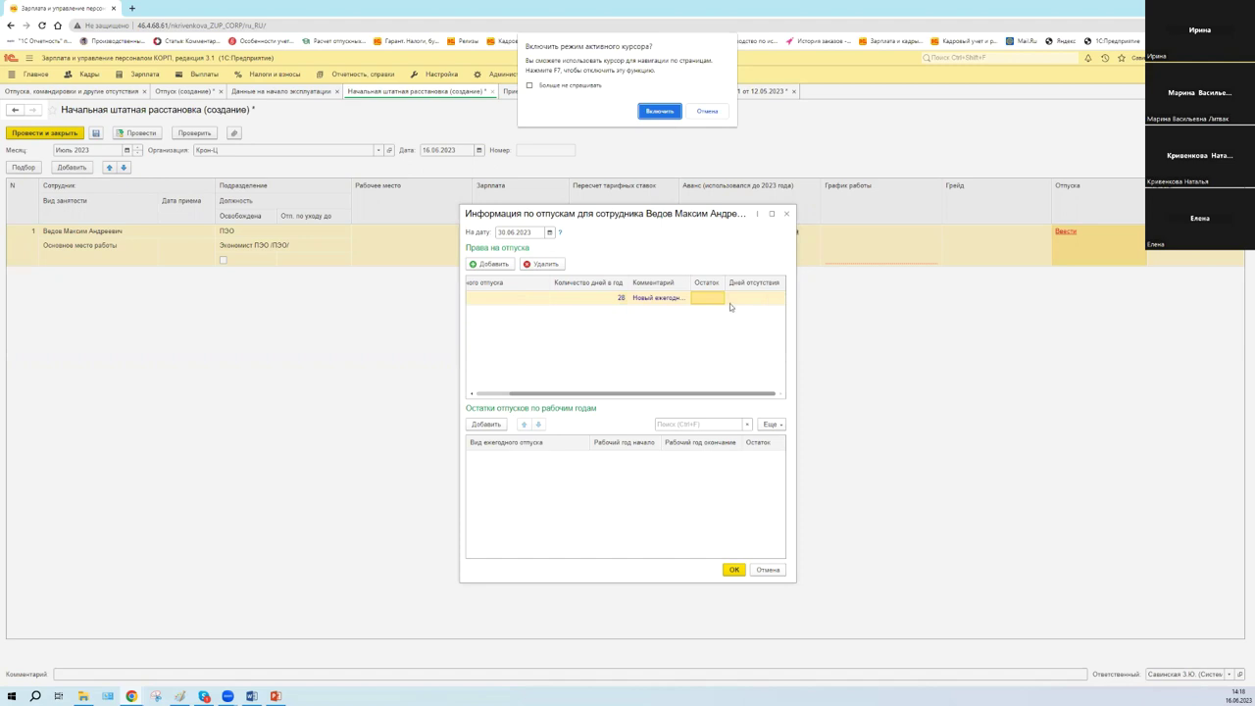
key(ctrl+f)
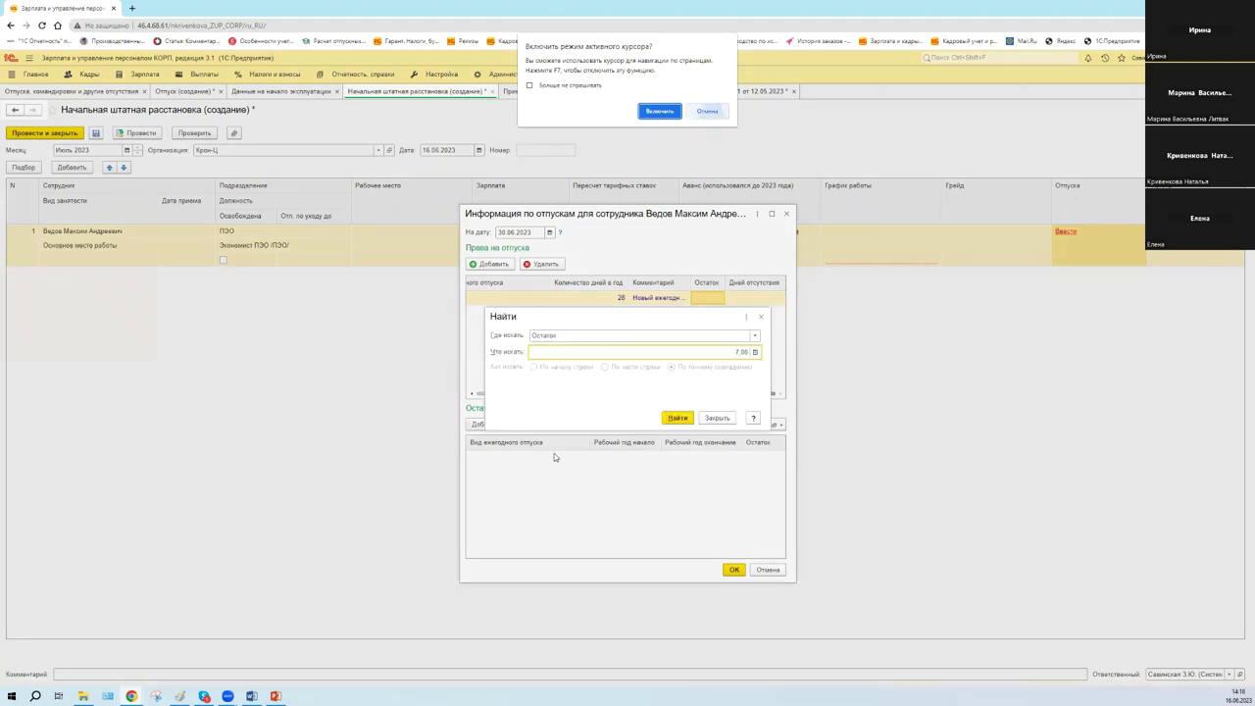
key(Escape)
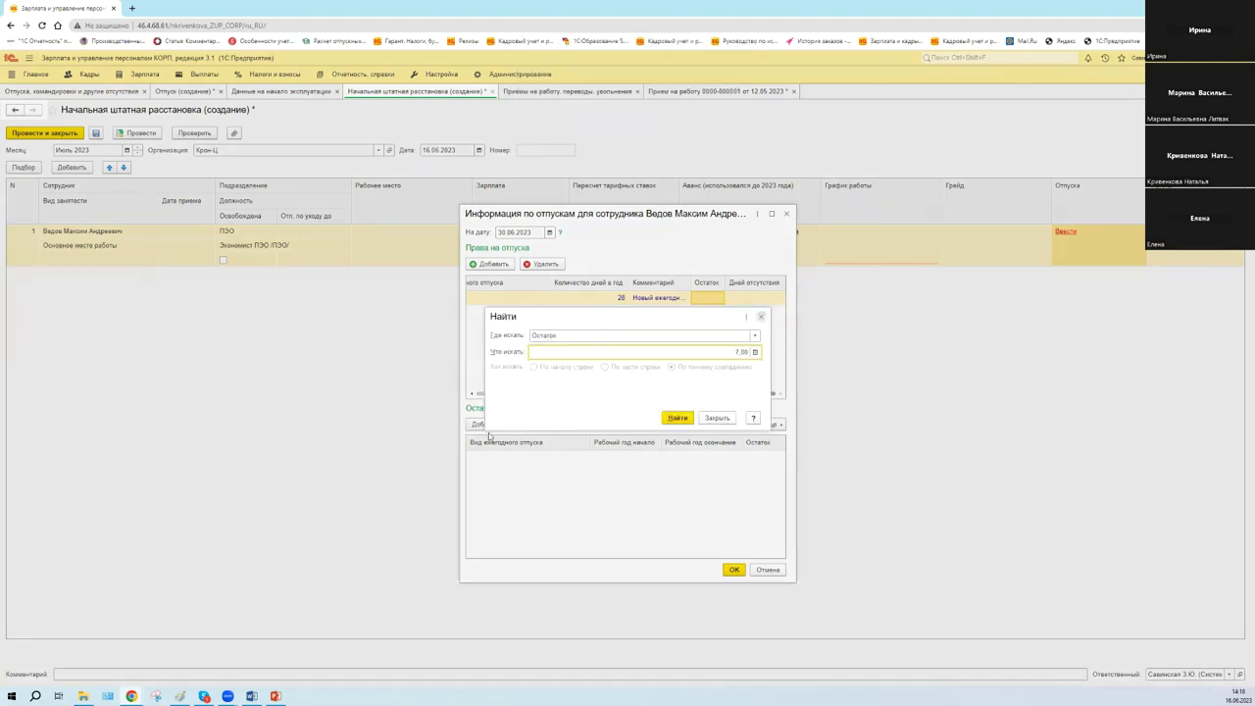
key(Escape)
Add an Основной leave balance of 3 days for the working year starting 01.06.2020
double_click(632, 465)
click(628, 460)
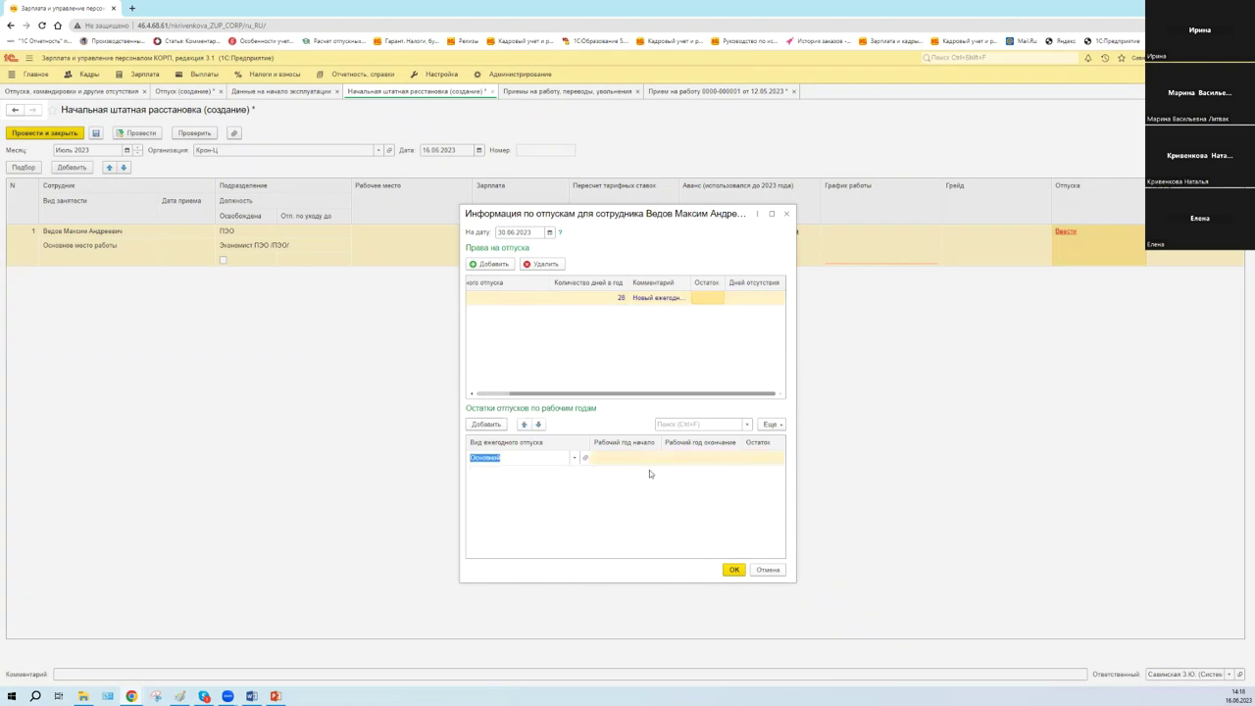
click(655, 459)
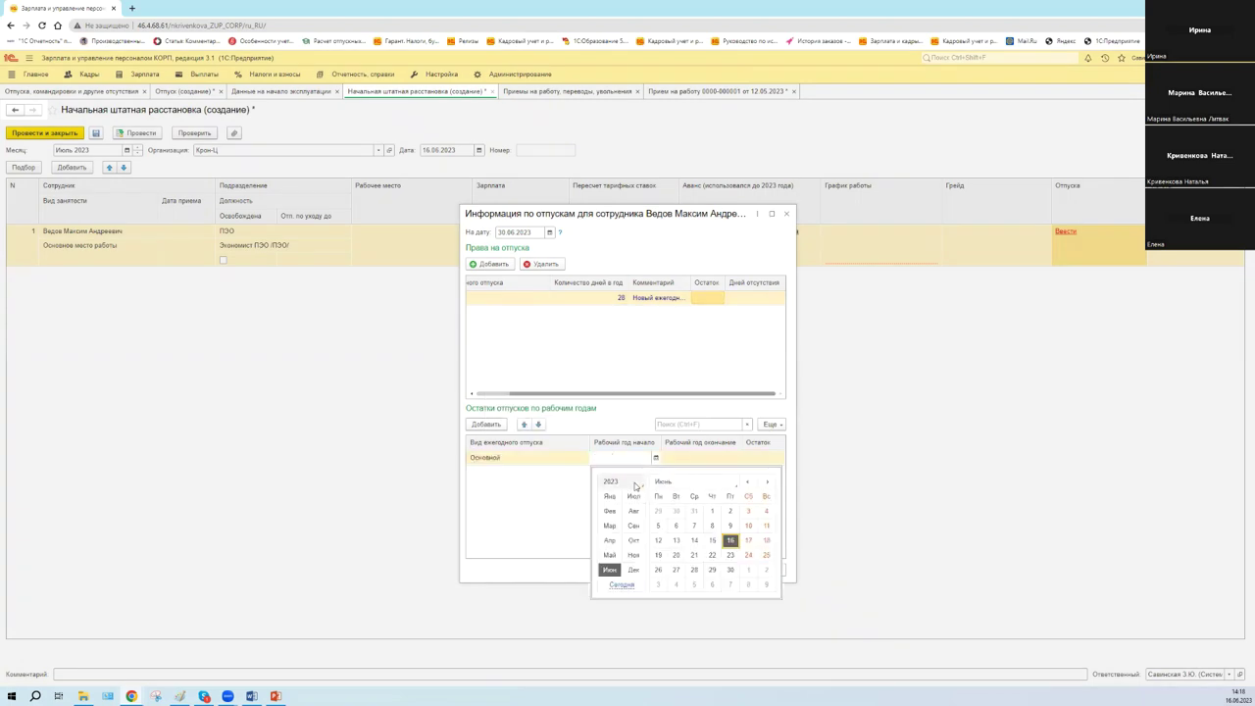
click(633, 483)
click(629, 436)
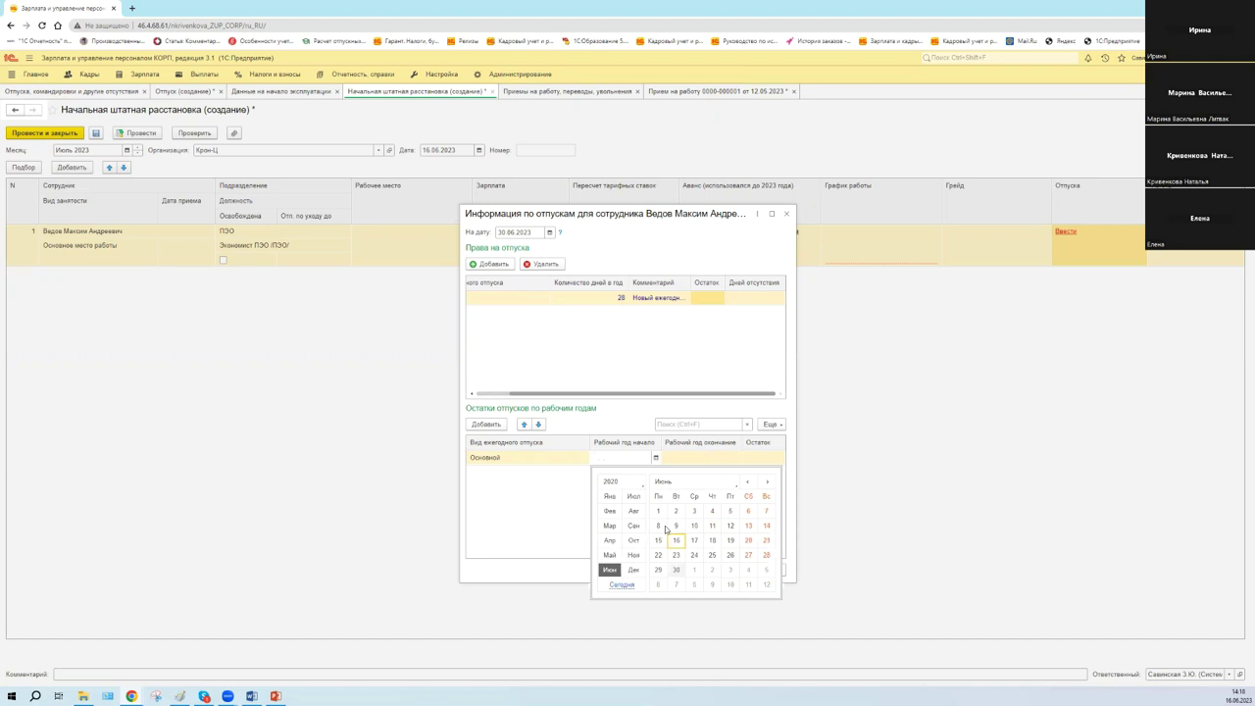
click(658, 511)
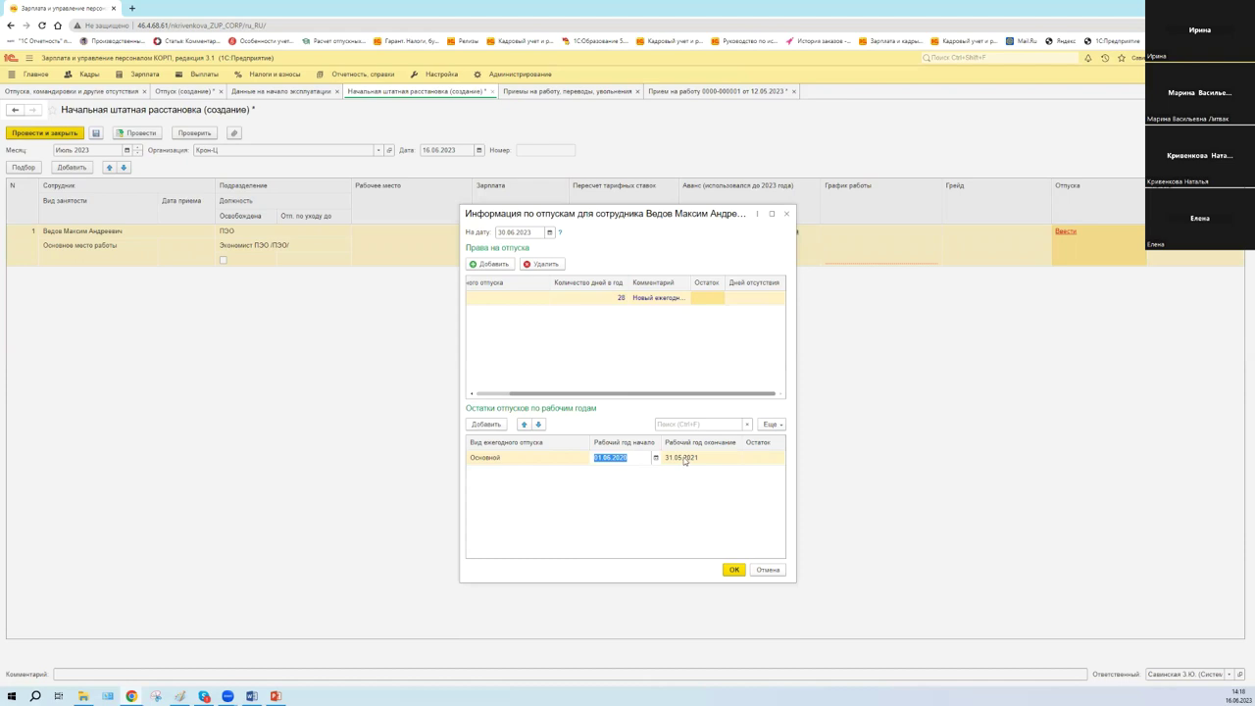
click(755, 458)
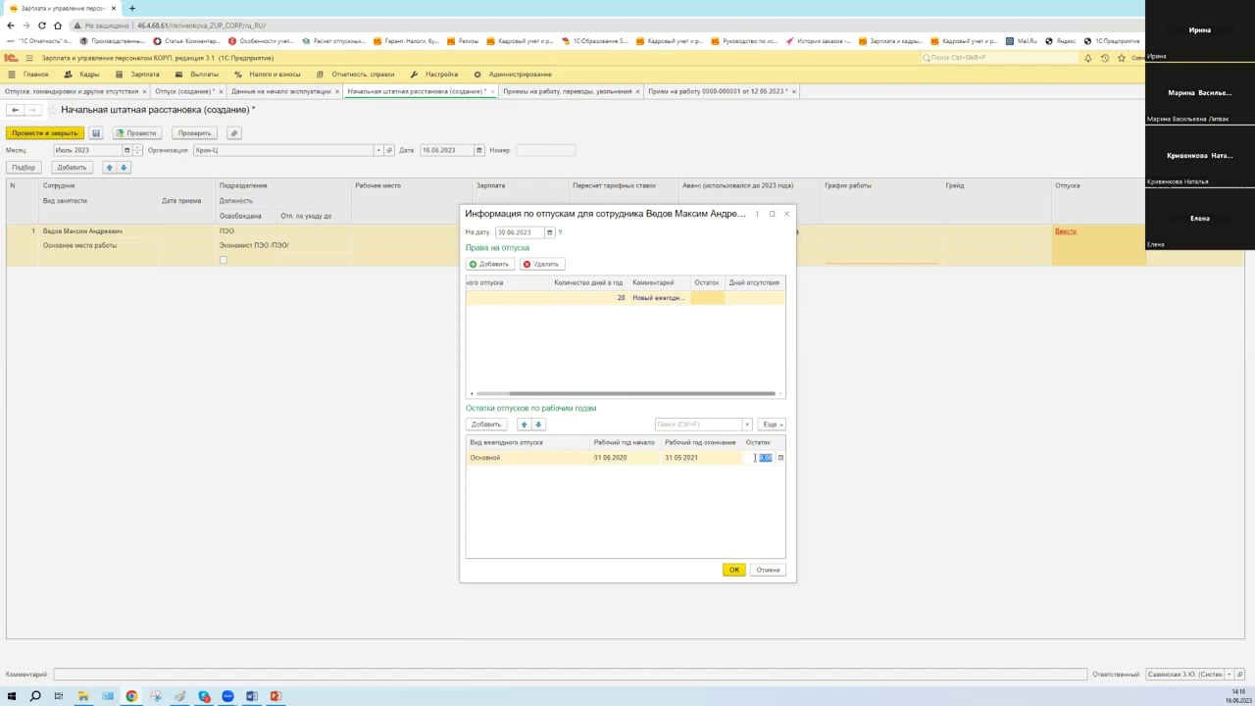
text(3)
Add a second Основной leave balance of 19 days for the working year starting 01.06.2021
click(486, 424)
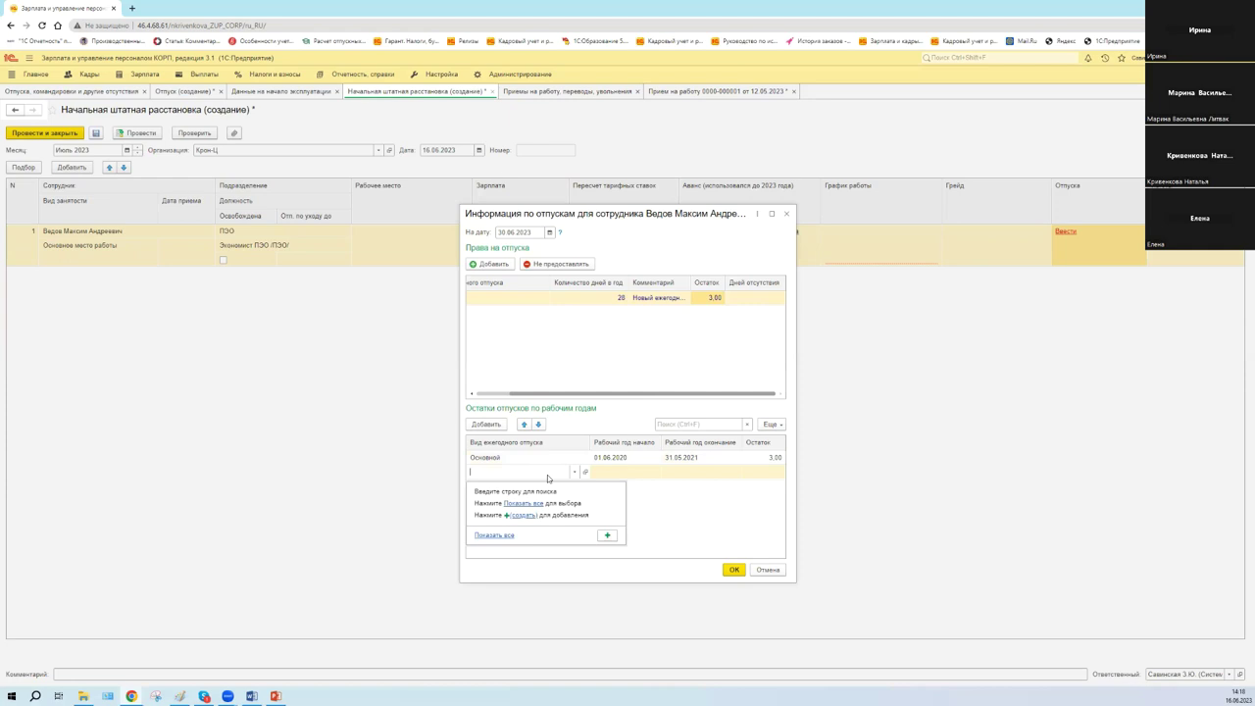
text(осно)
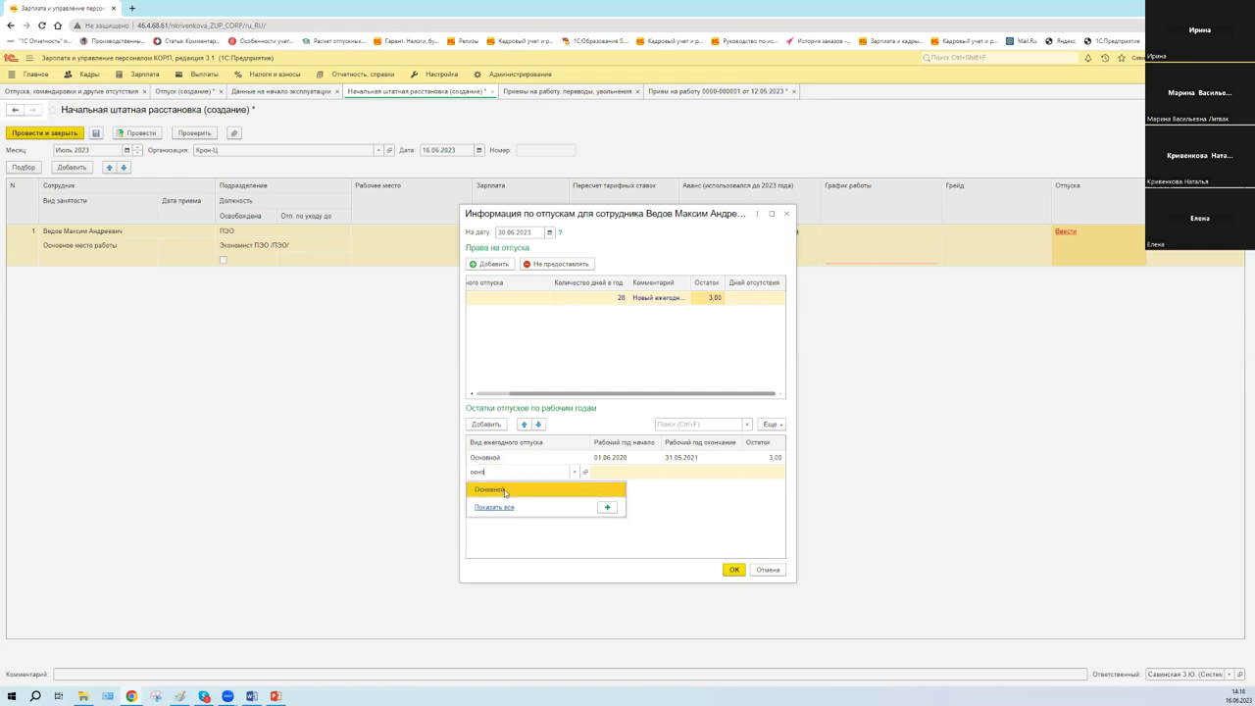
click(628, 469)
click(656, 472)
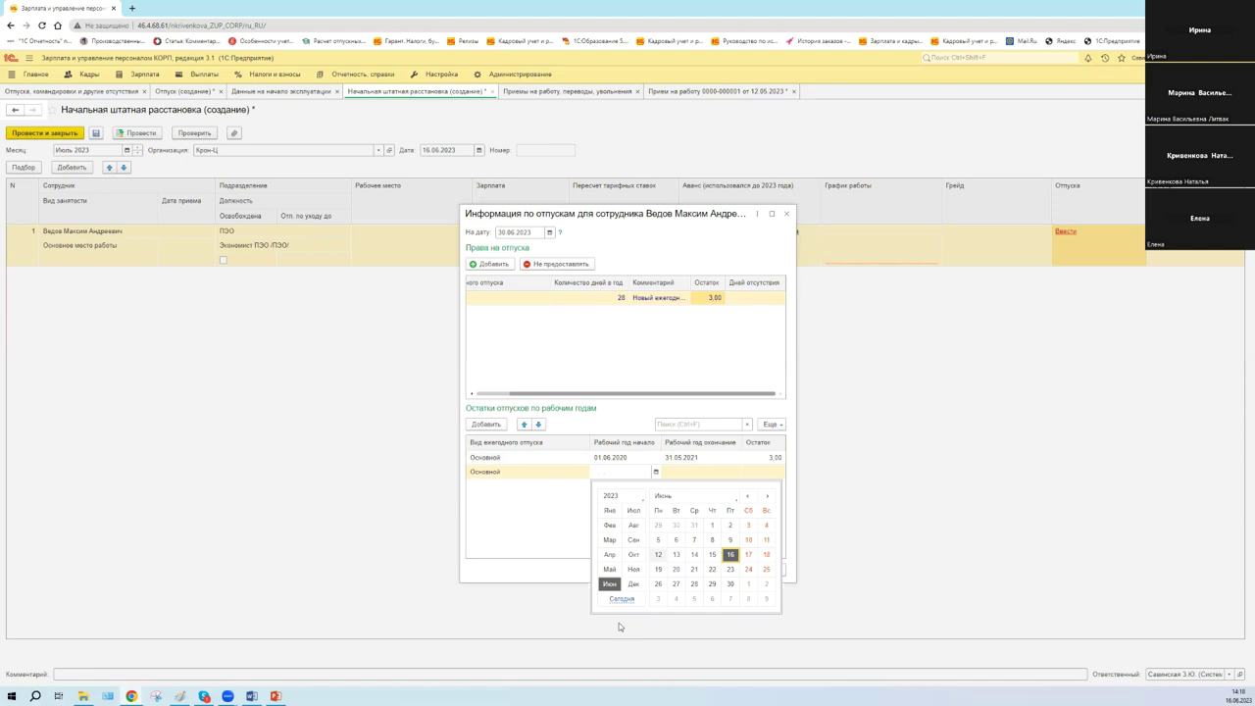
click(656, 471)
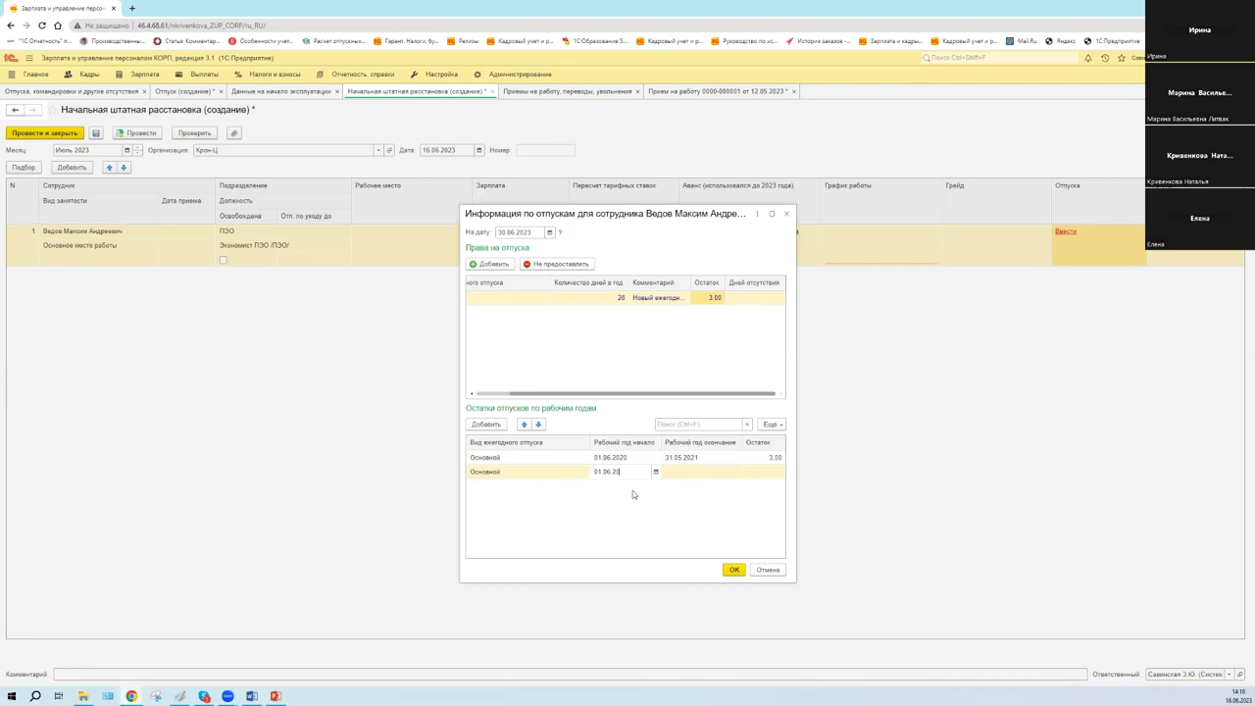
key(Tab)
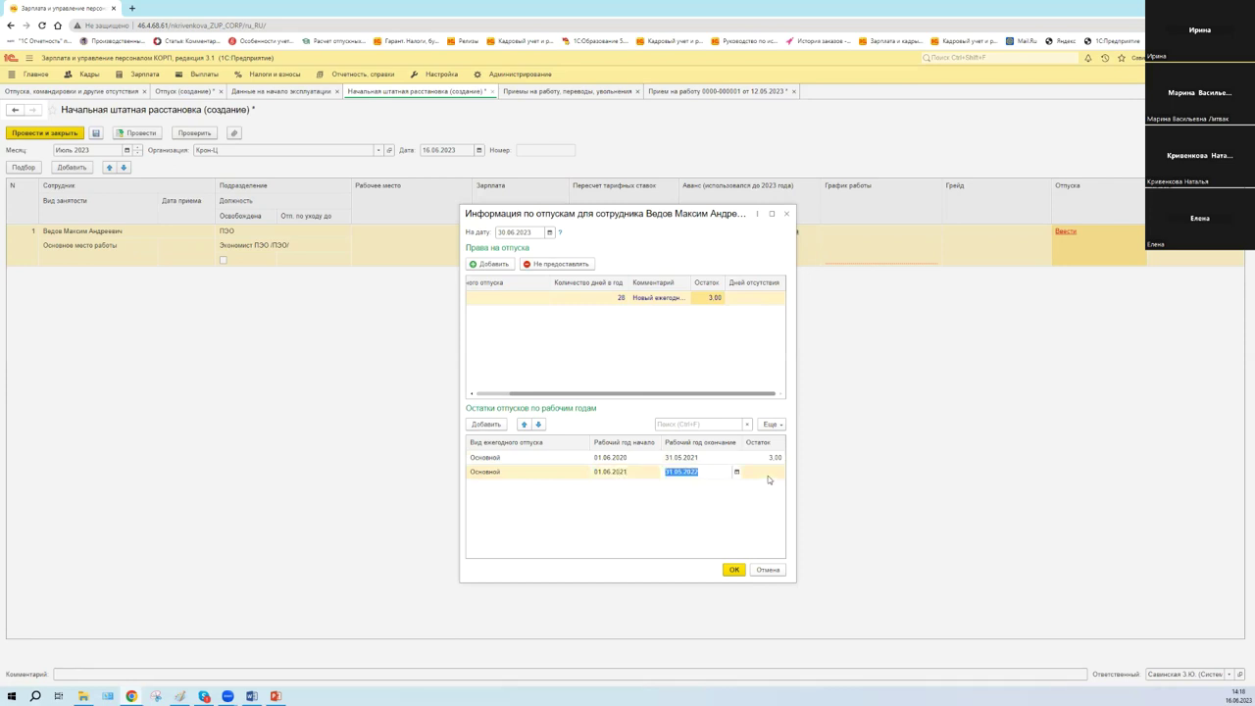
text(19)
click(610, 471)
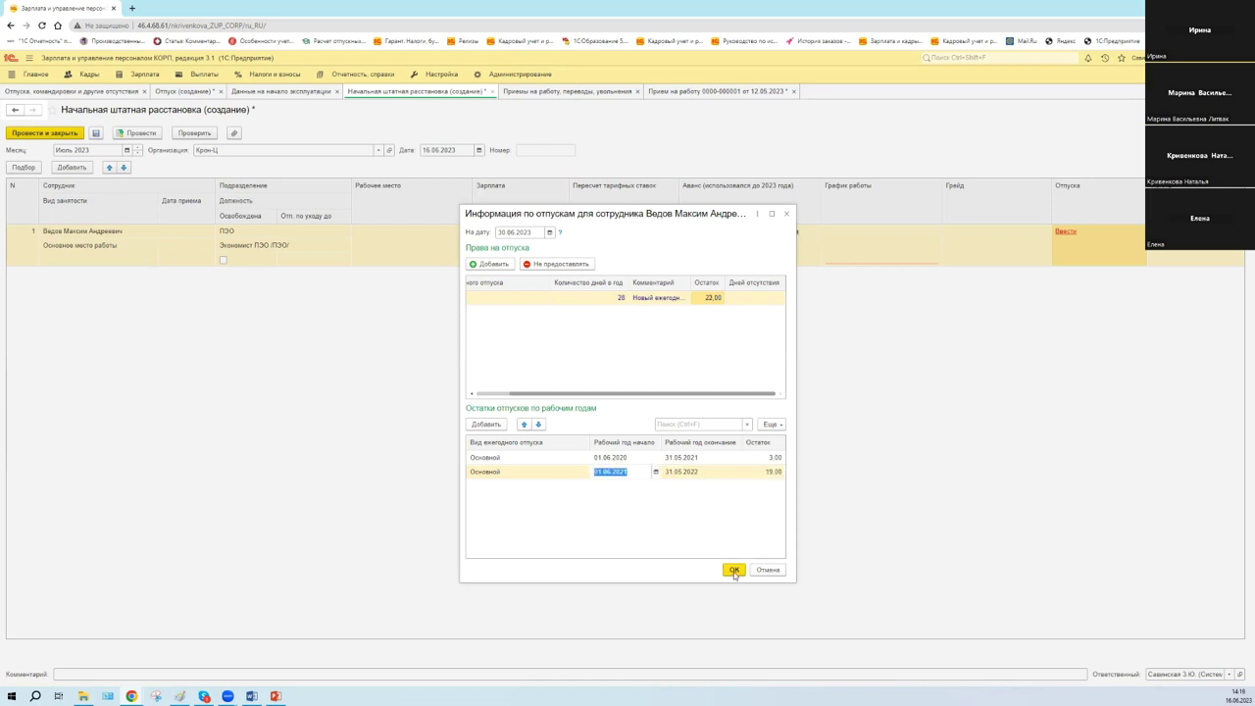
Set the date of the employee's vacation information to 31.05.2022 and confirm the entered leave balances
click(734, 570)
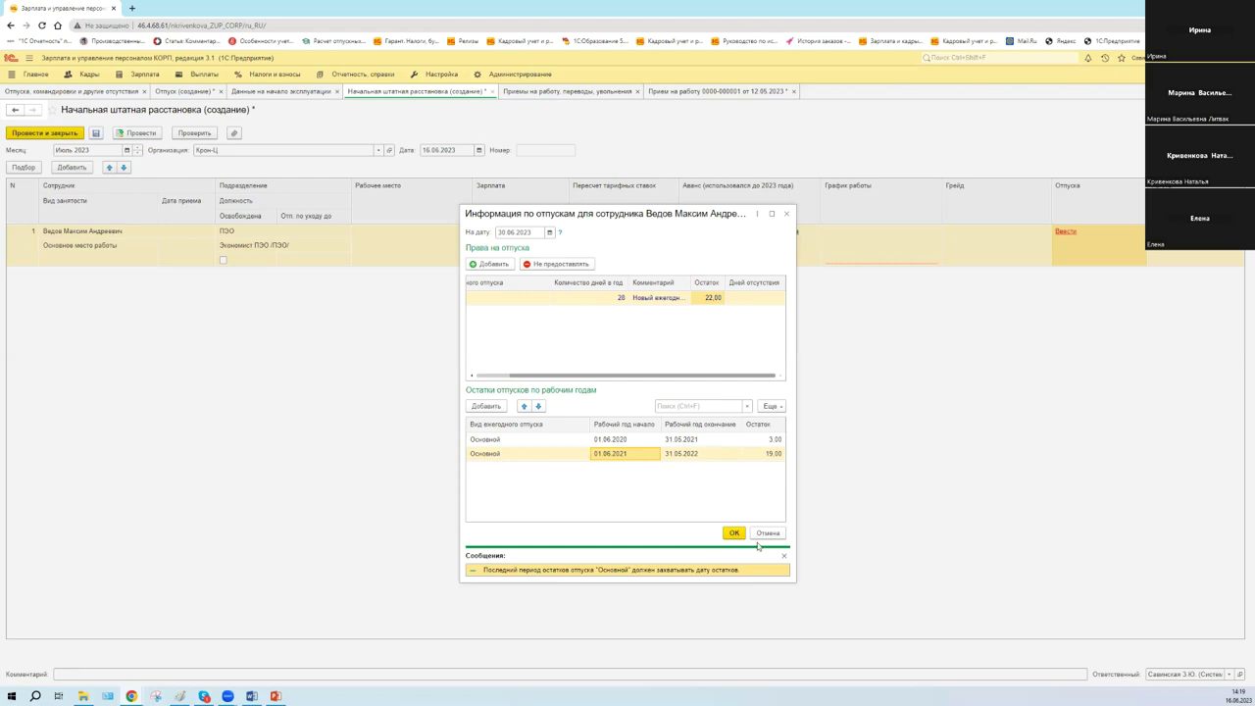
drag(673, 381, 639, 381)
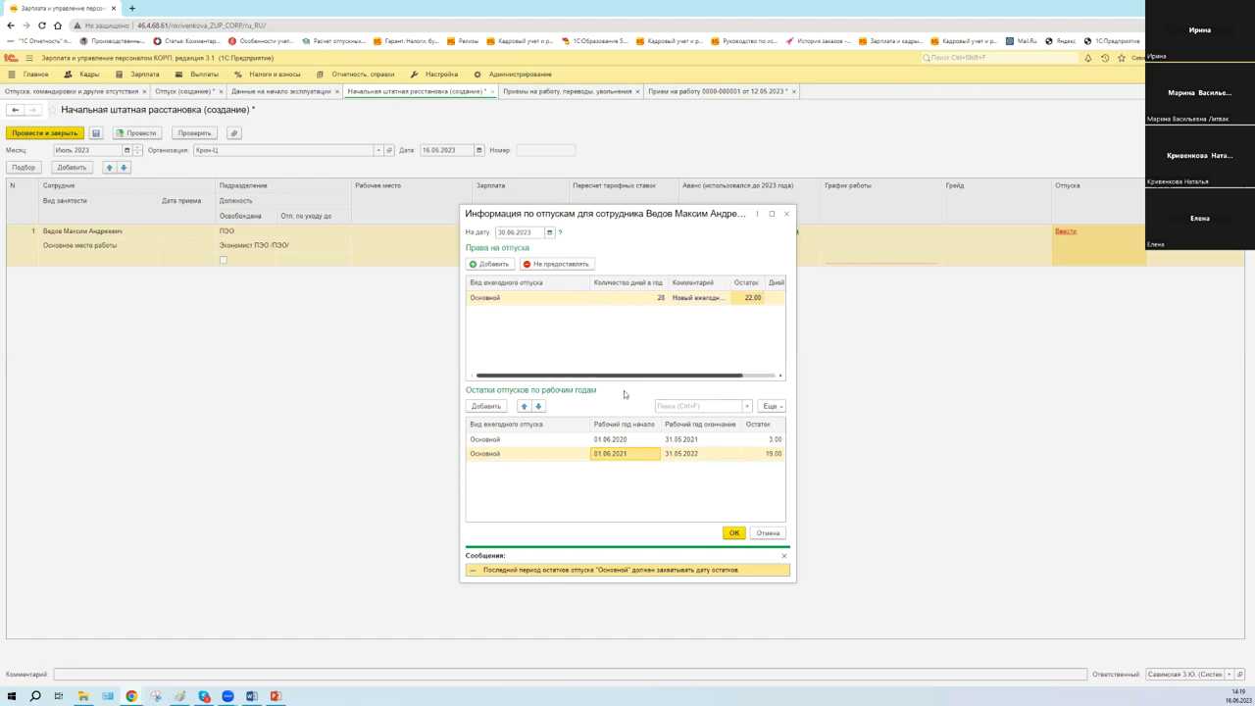
click(685, 455)
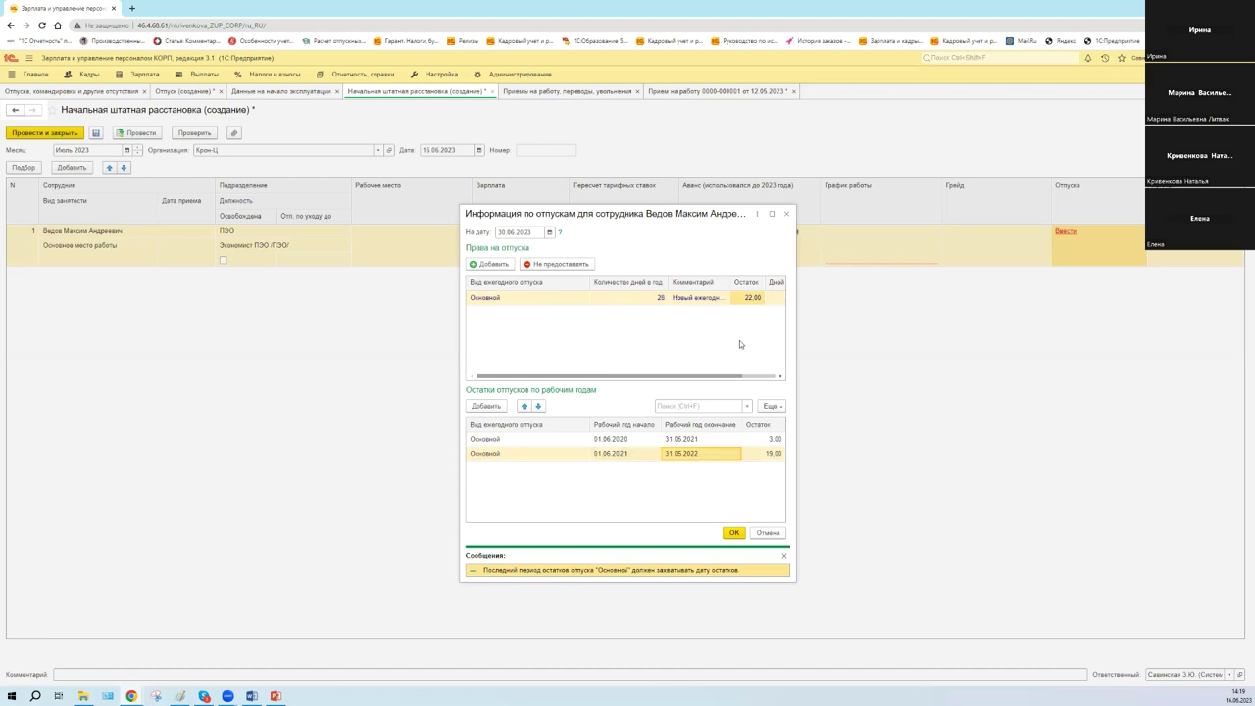
click(520, 232)
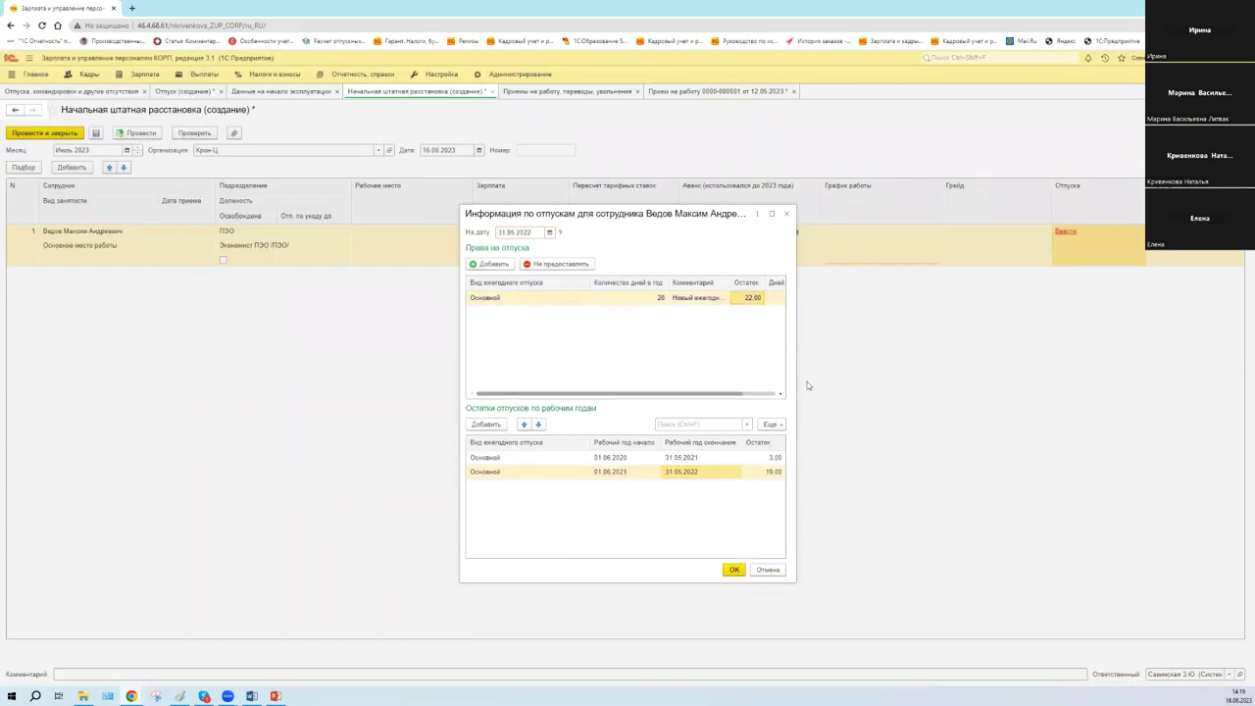
click(734, 571)
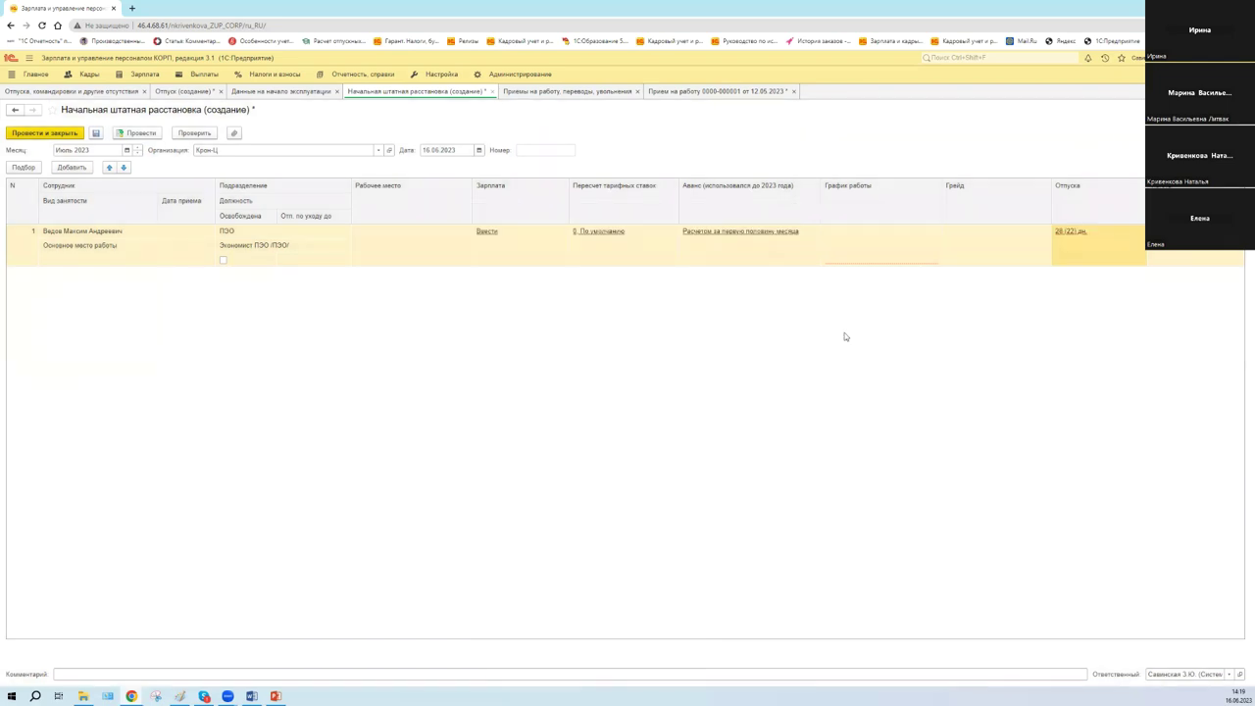
Reopen the employee's vacation information, review the yearly balances and the list of absences shifting the working year, and close it unchanged
click(1062, 231)
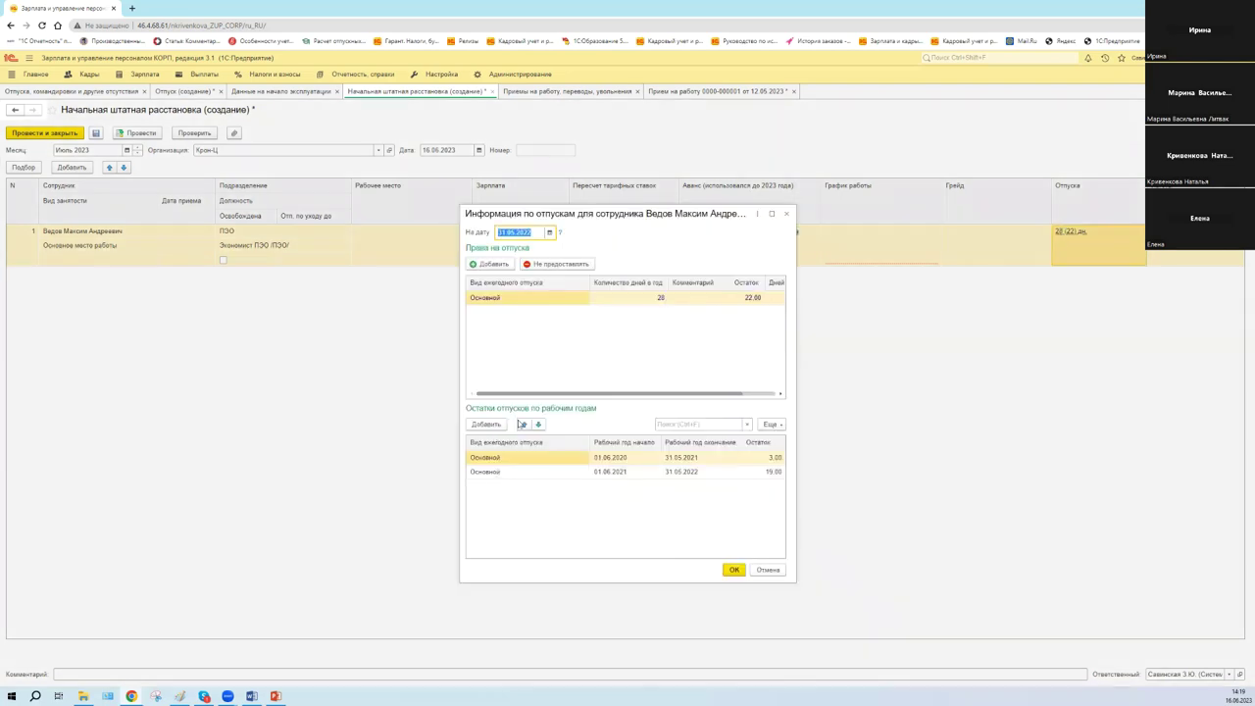
drag(589, 393, 591, 393)
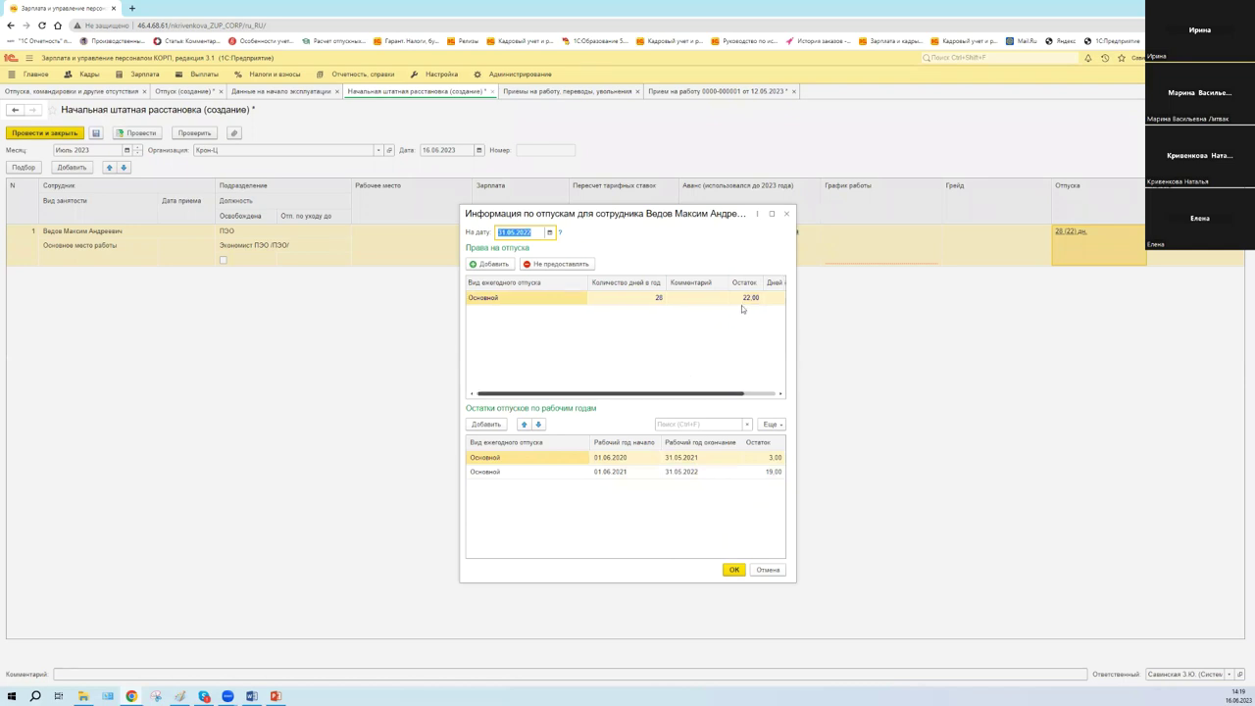
click(771, 297)
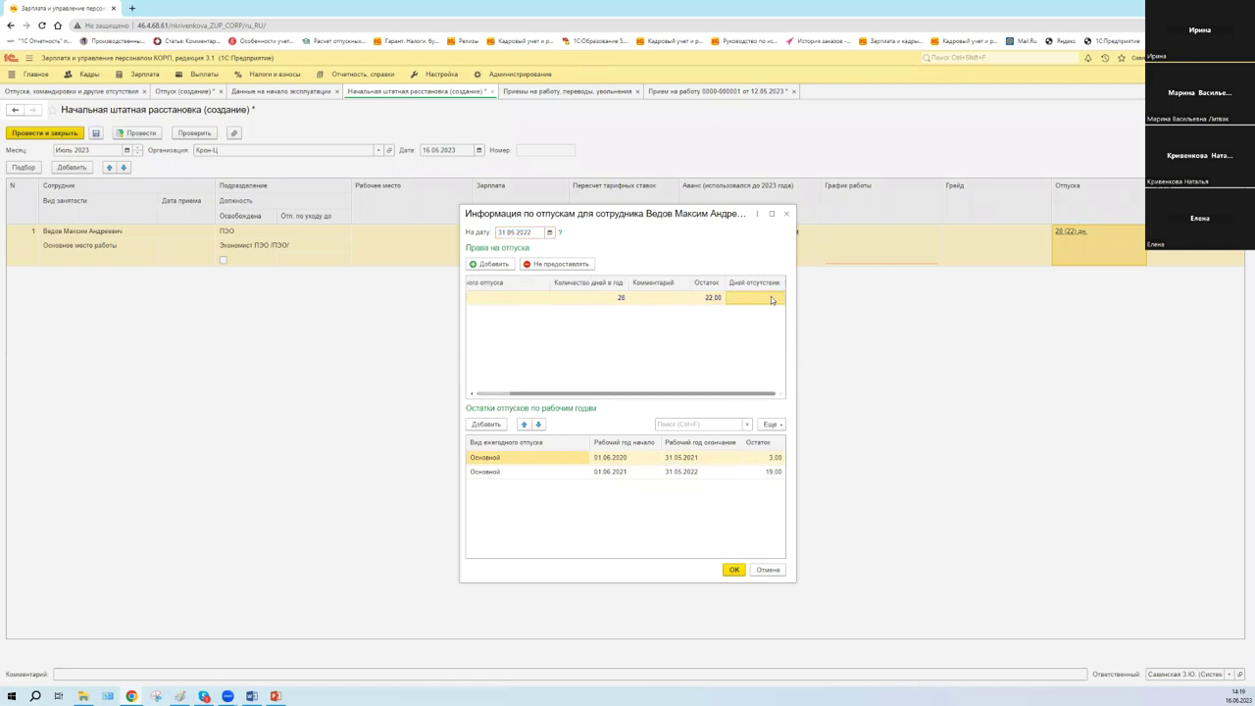
click(771, 297)
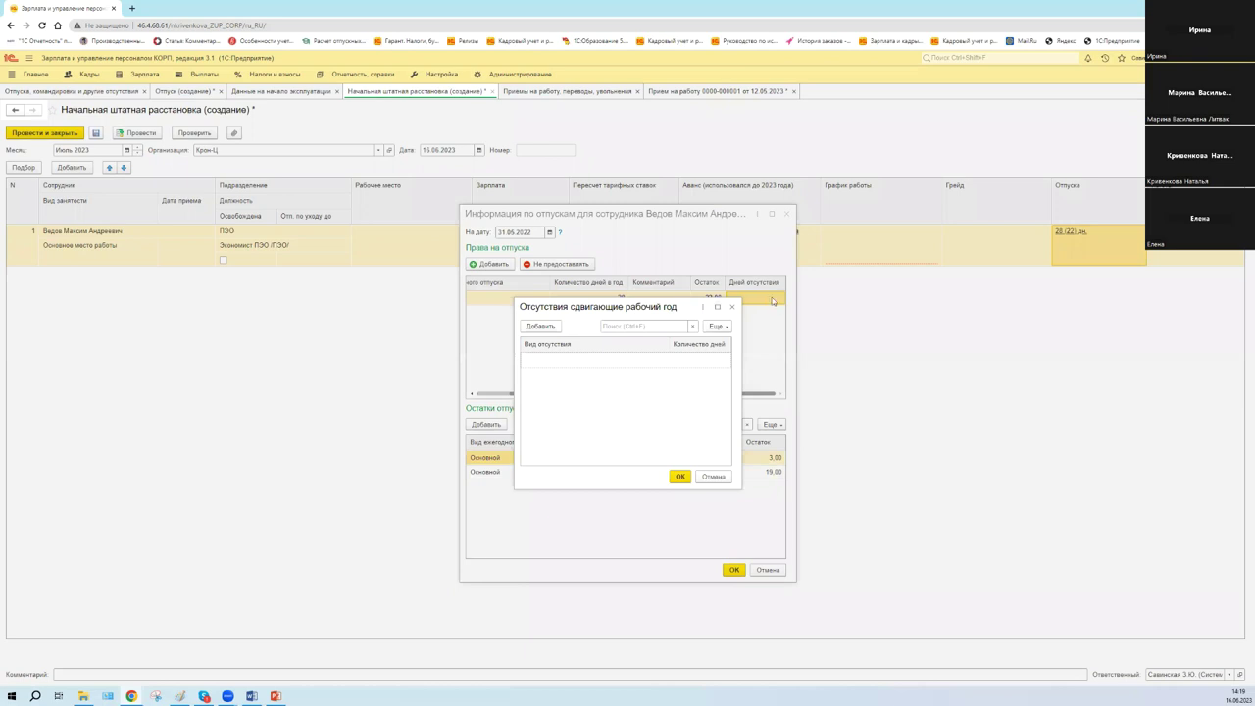
click(732, 307)
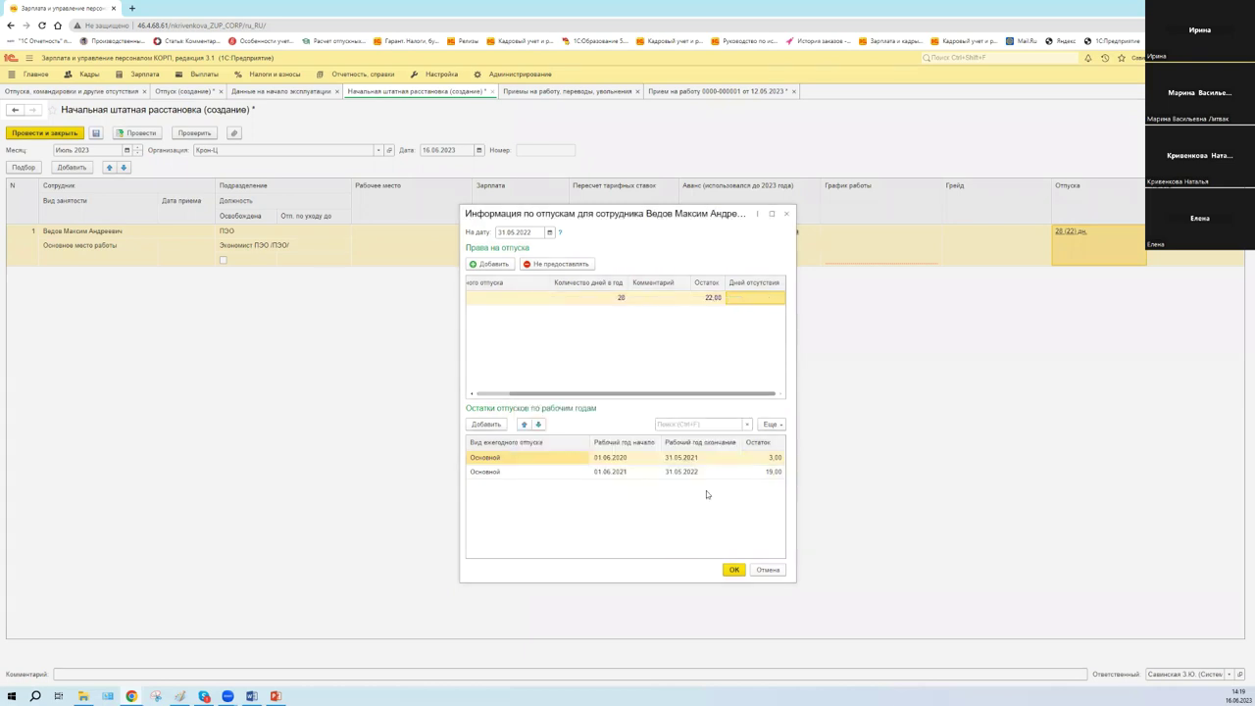
click(758, 473)
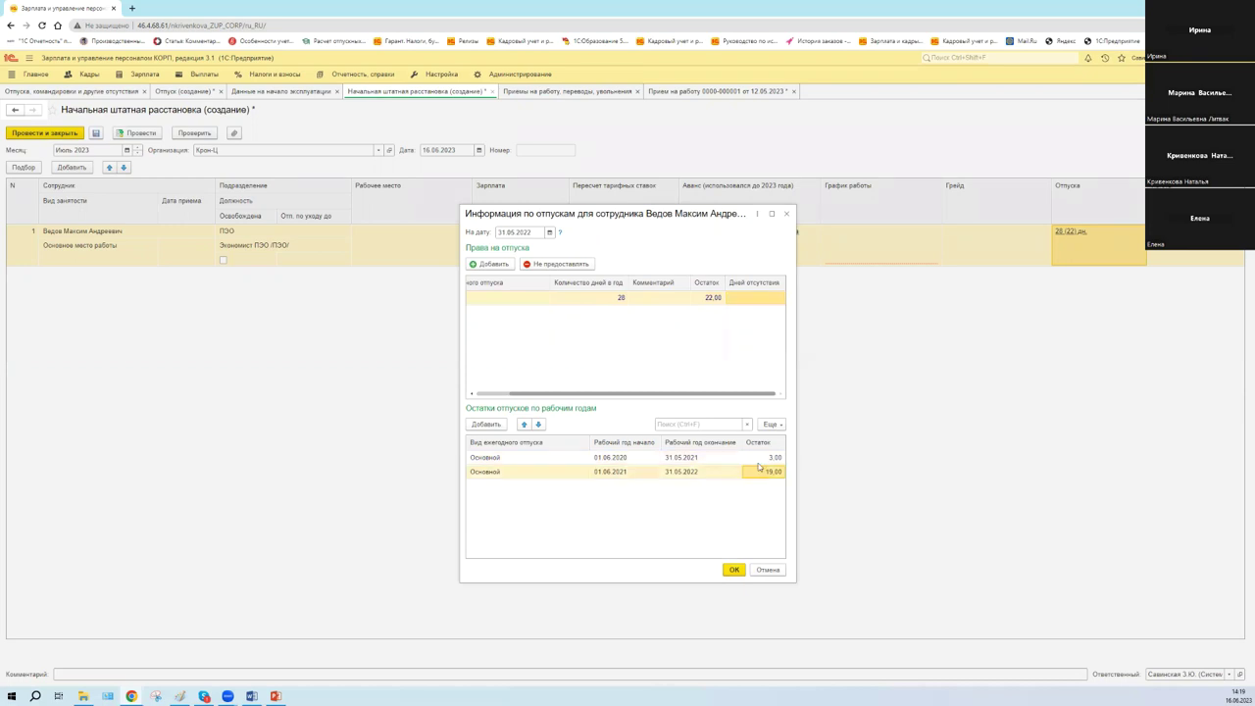
click(767, 460)
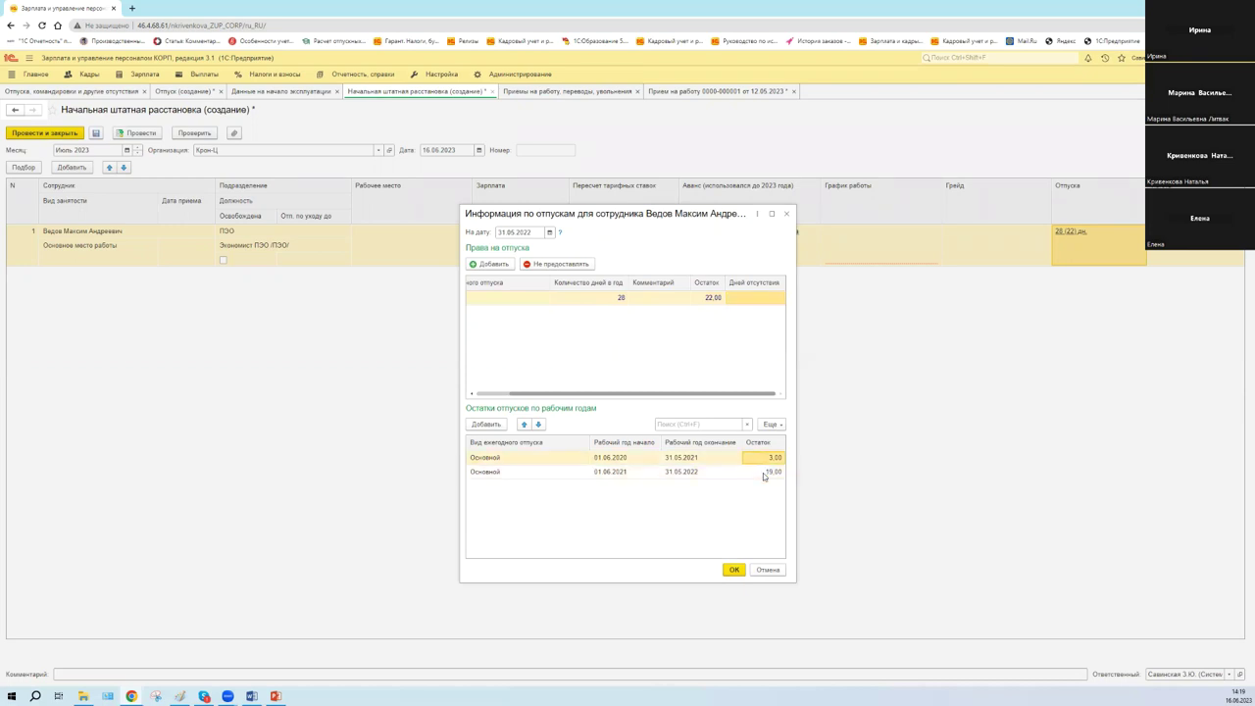
click(768, 478)
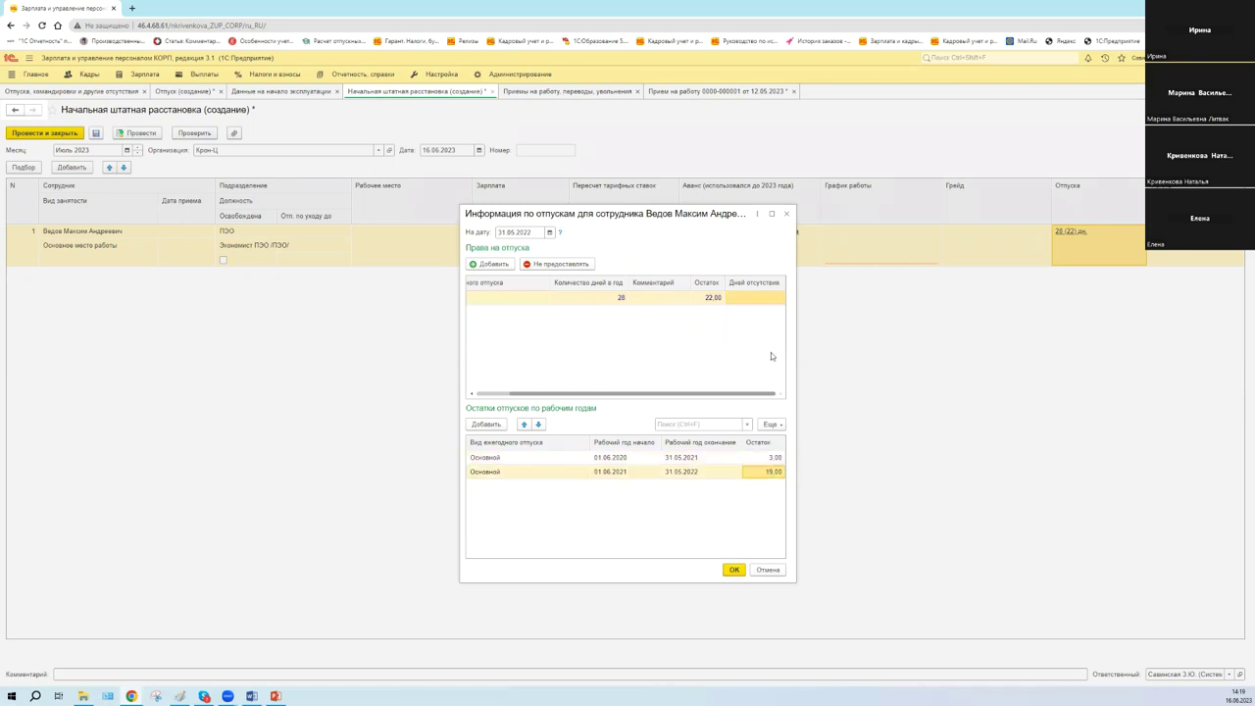
double_click(759, 298)
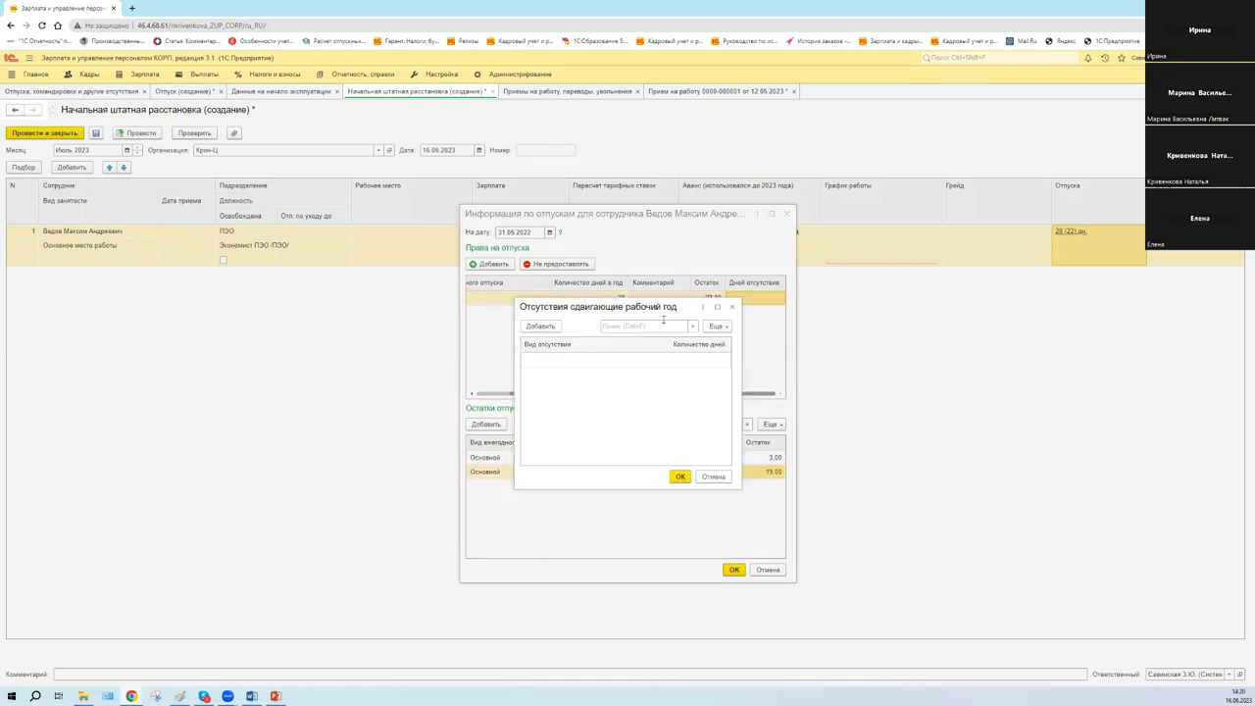
click(732, 307)
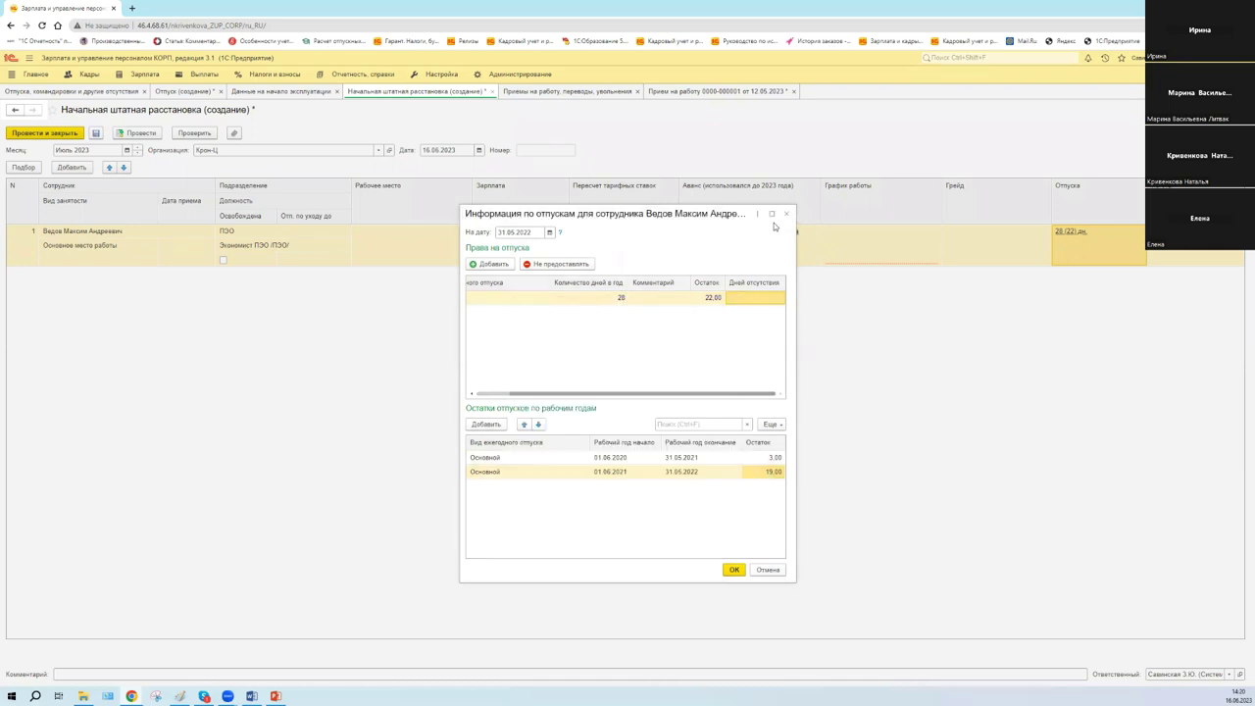
click(785, 213)
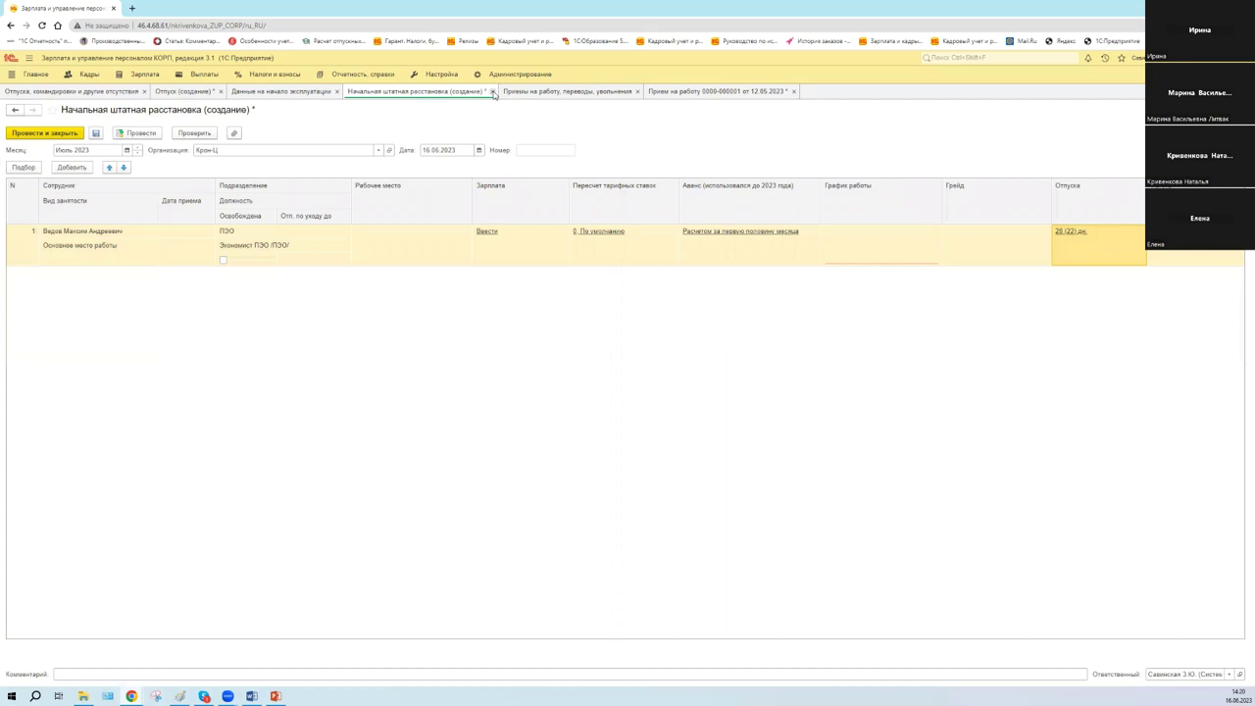
Close the Начальная штатная расстановка and Прием на работу documents without saving, returning to Данные на начало эксплуатации
key(Escape)
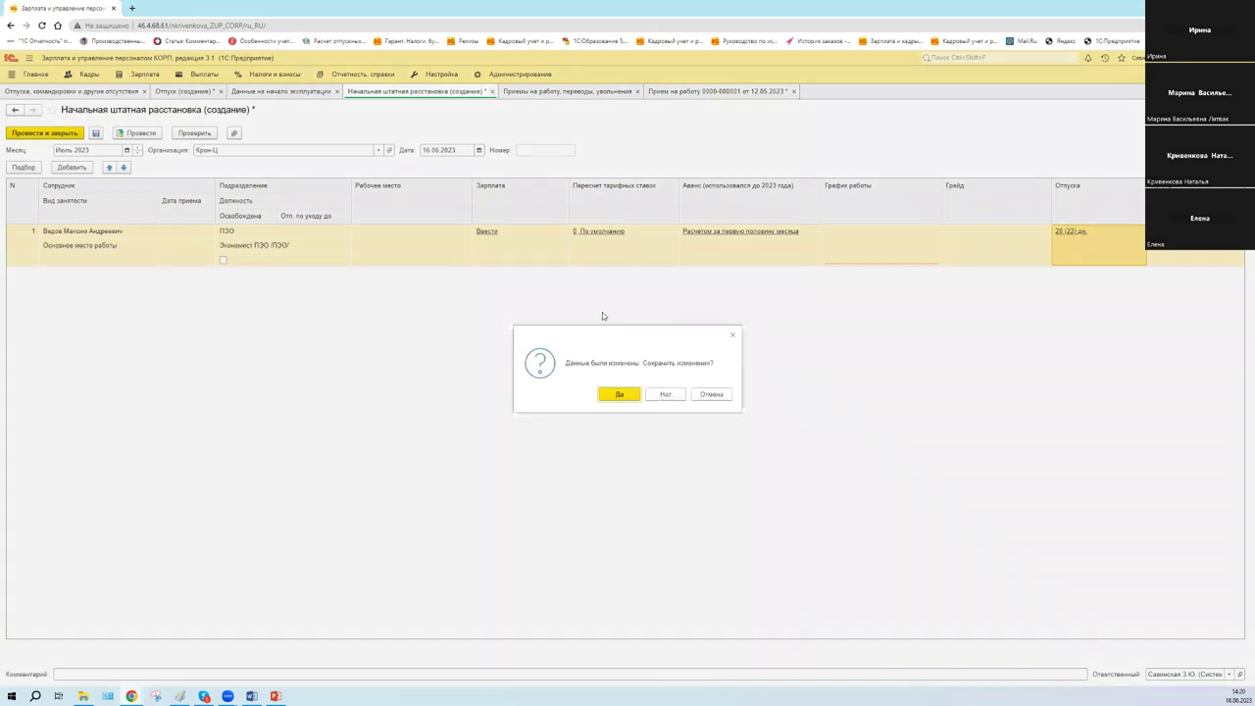
key(Return)
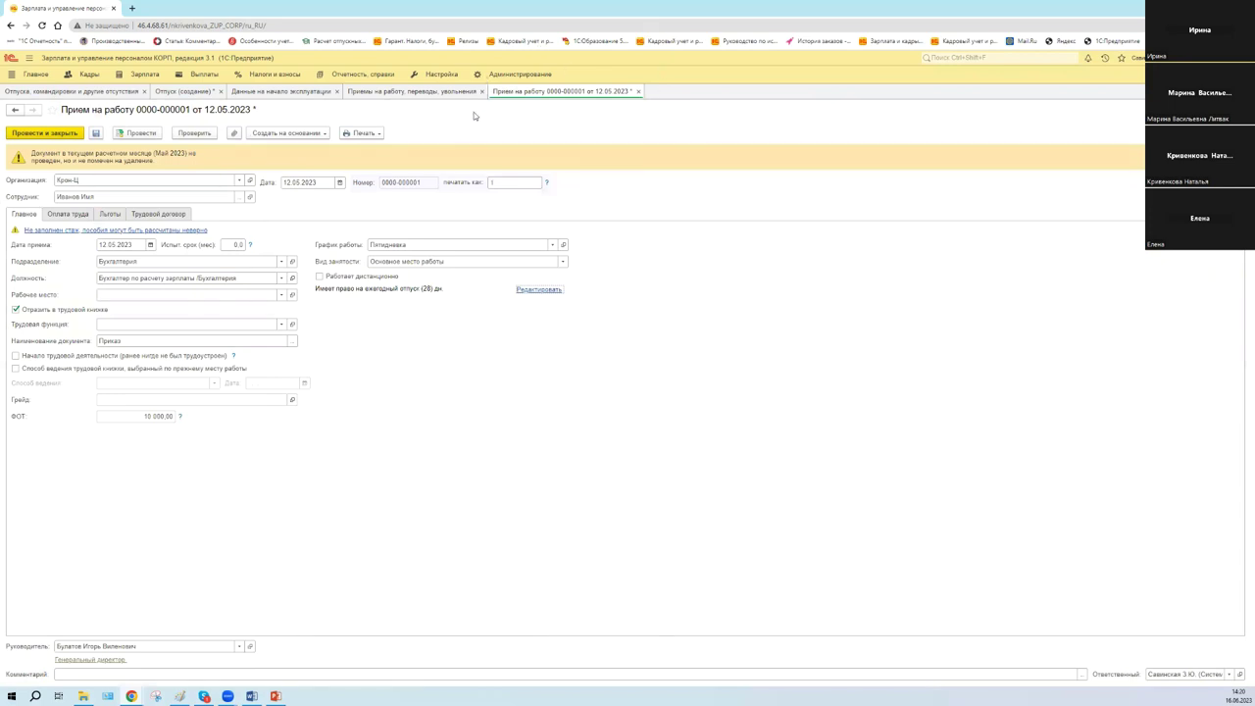
key(Escape)
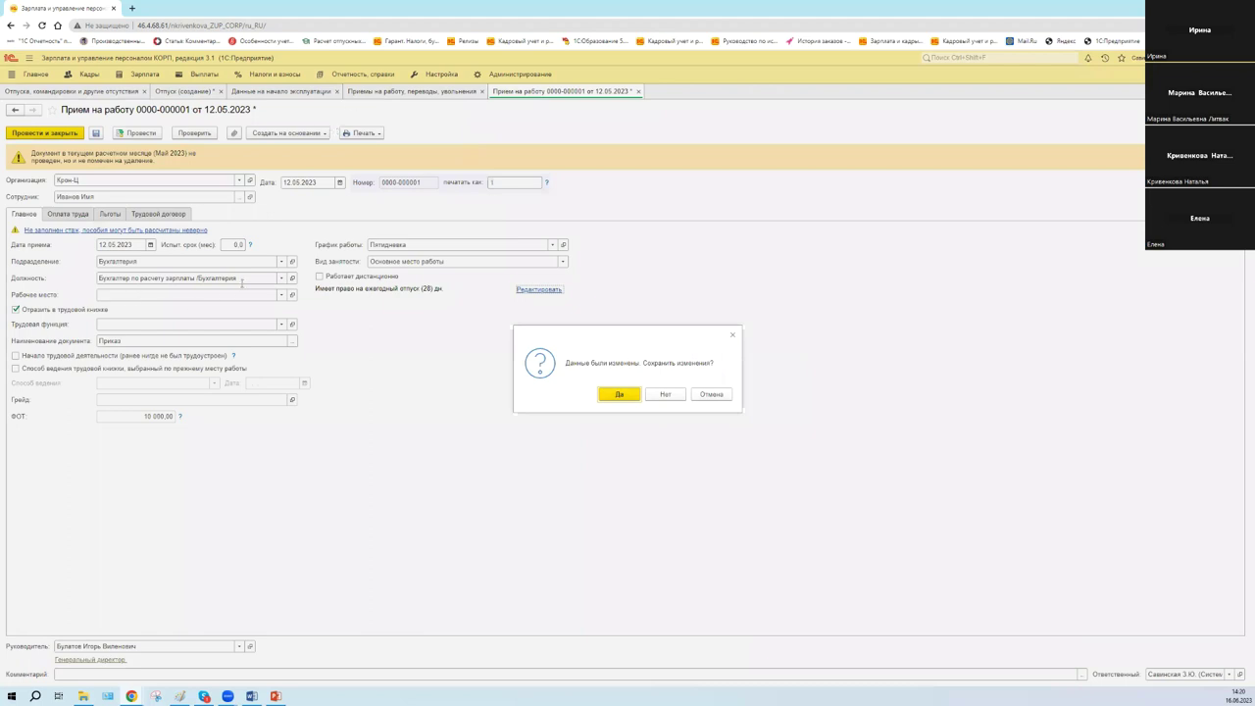
key(Return)
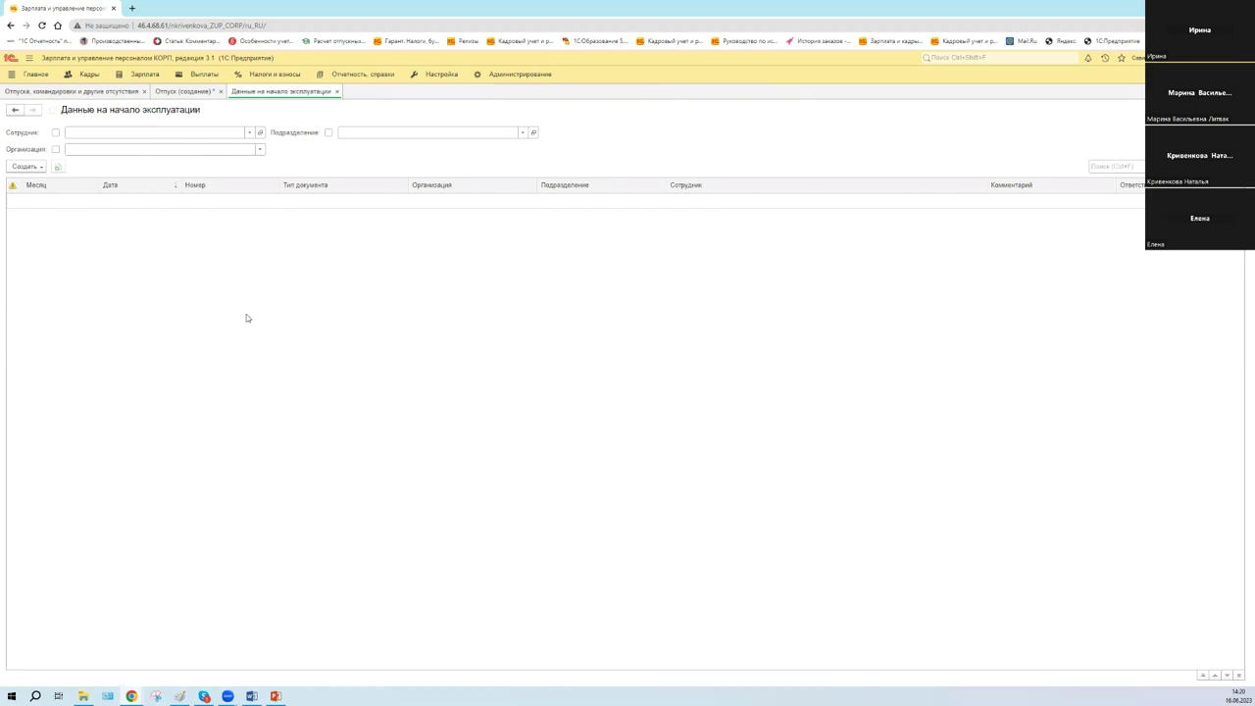
Close Данные на начало эксплуатации and review the vacation dates and the working-period dates in the new Отпуск document
key(Escape)
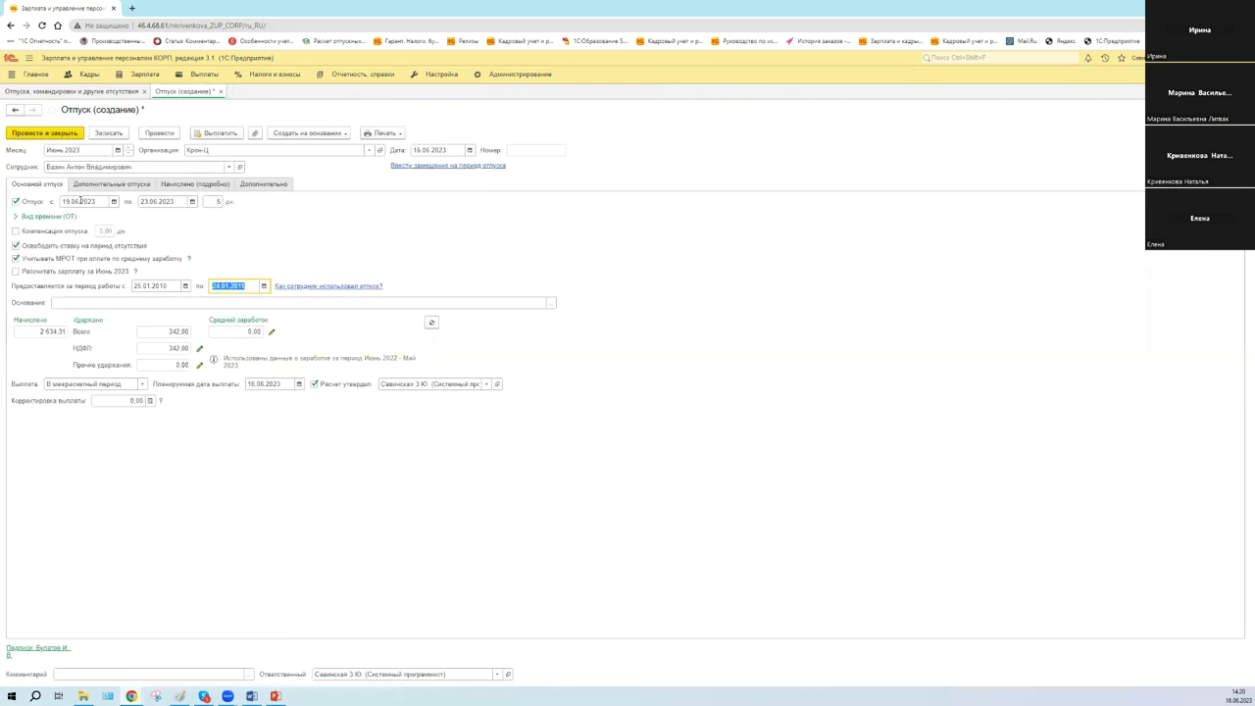
click(90, 201)
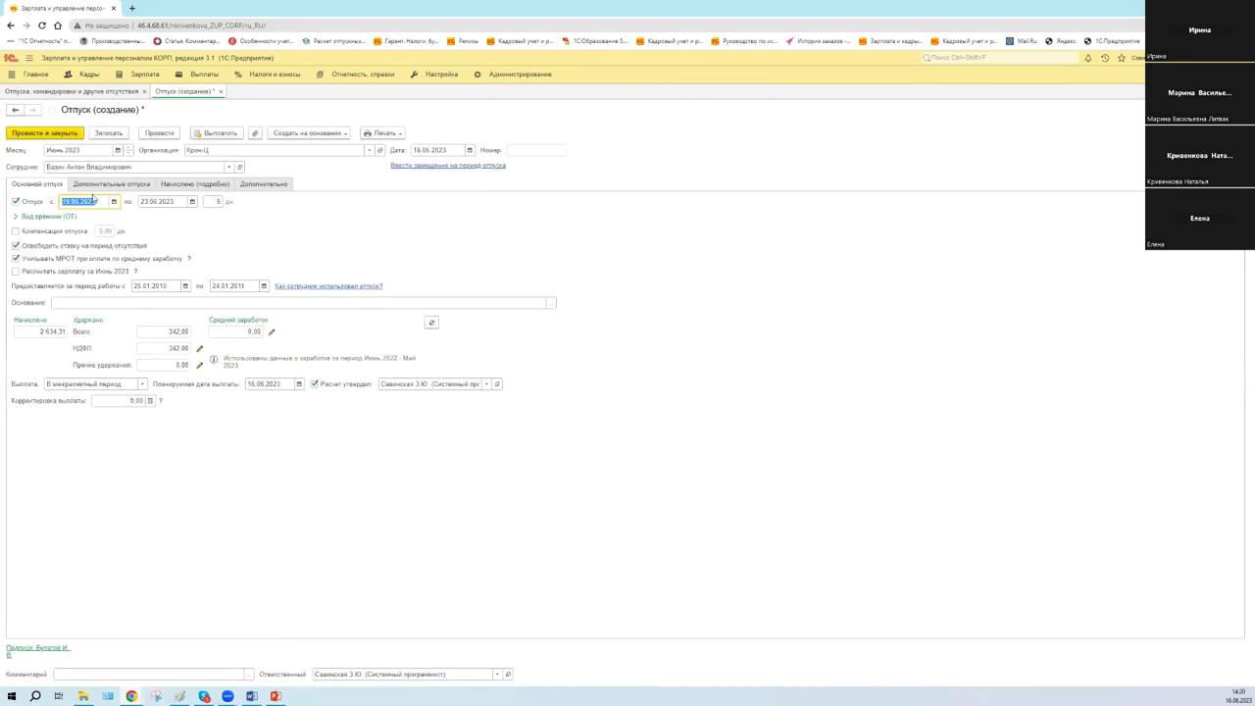
key(Tab)
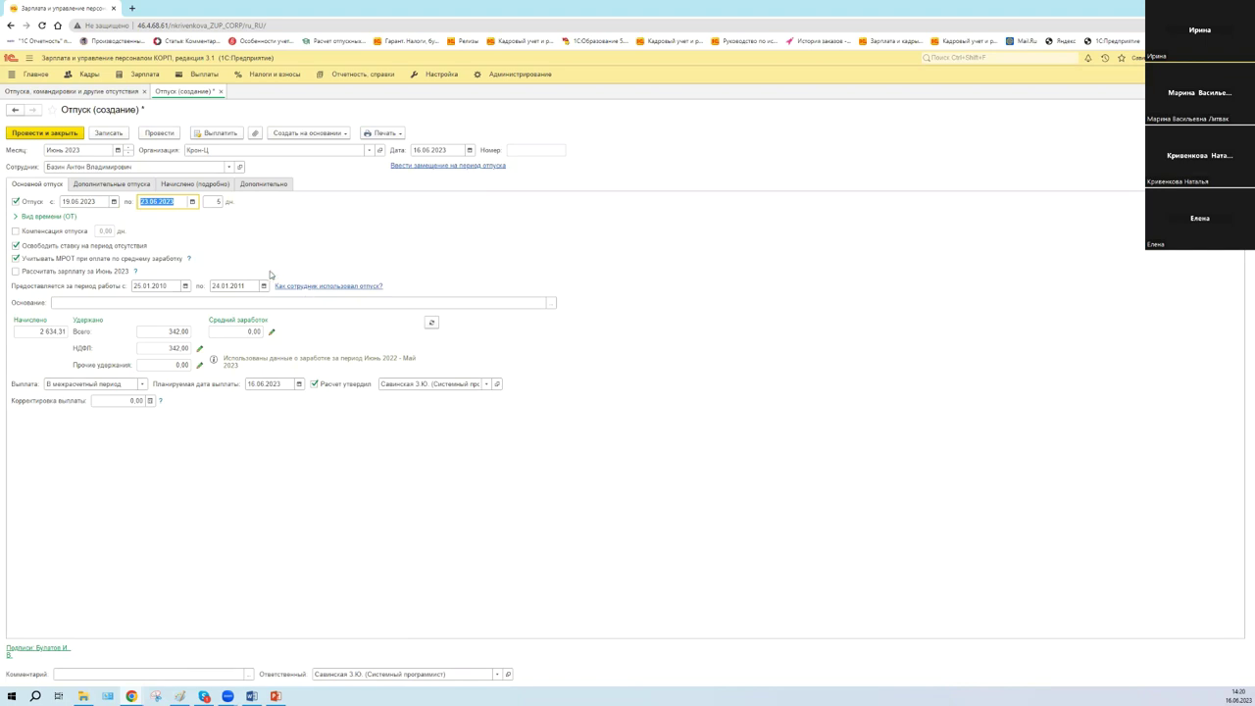
click(169, 285)
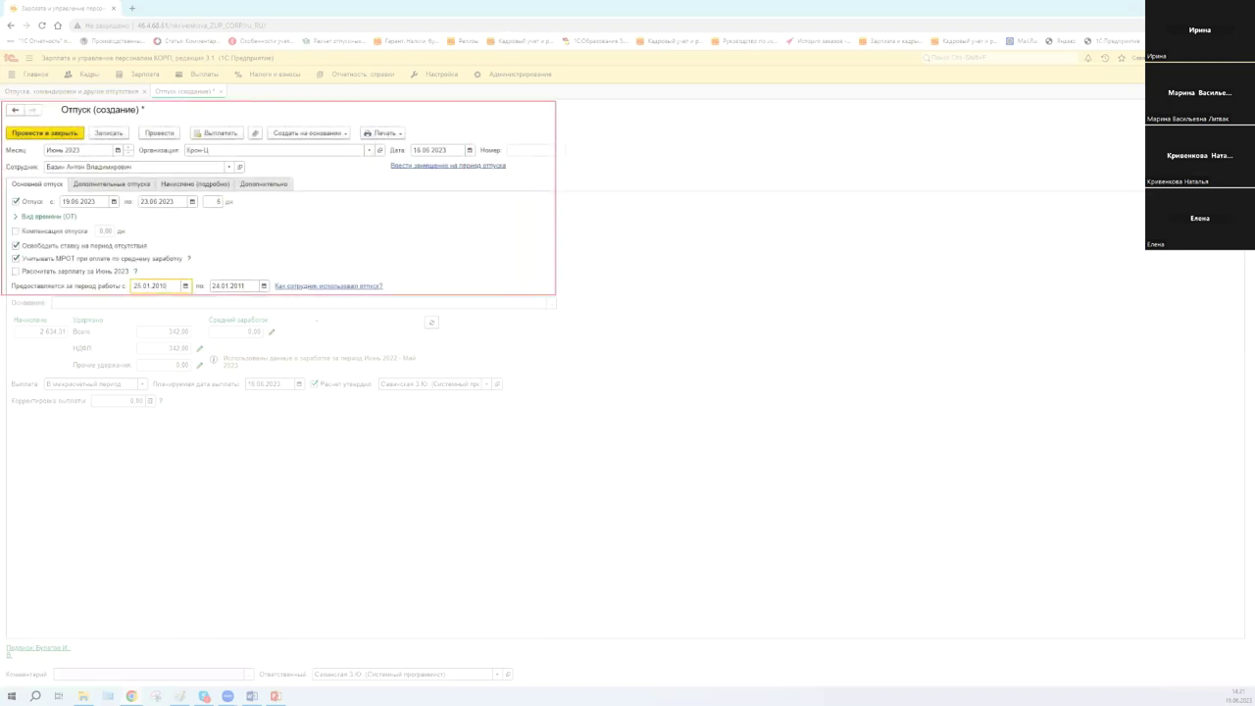
Capture the upper part of the vacation form with the Snipping Tool, mark it with a red stroke, and discard the snip without saving
drag(587, 296, 587, 295)
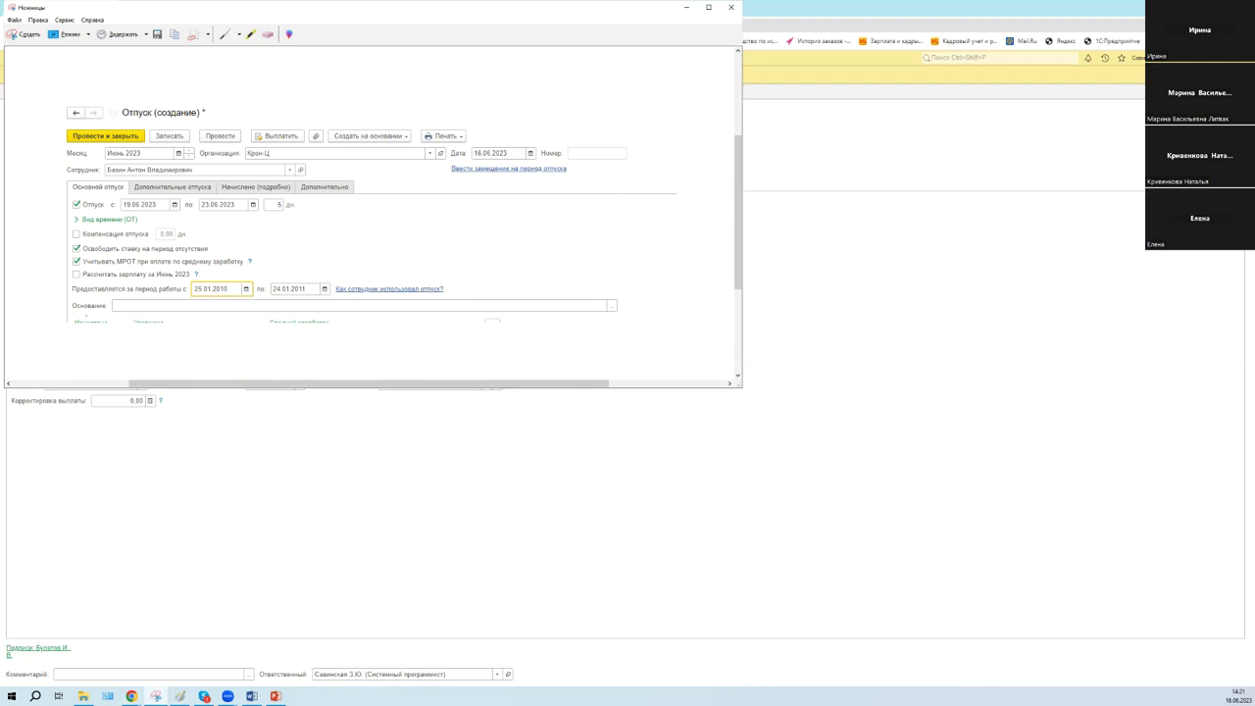
mouse_move(48, 292)
mouse_down()
mouse_move(61, 314)
mouse_move(90, 316)
mouse_up()
click(732, 7)
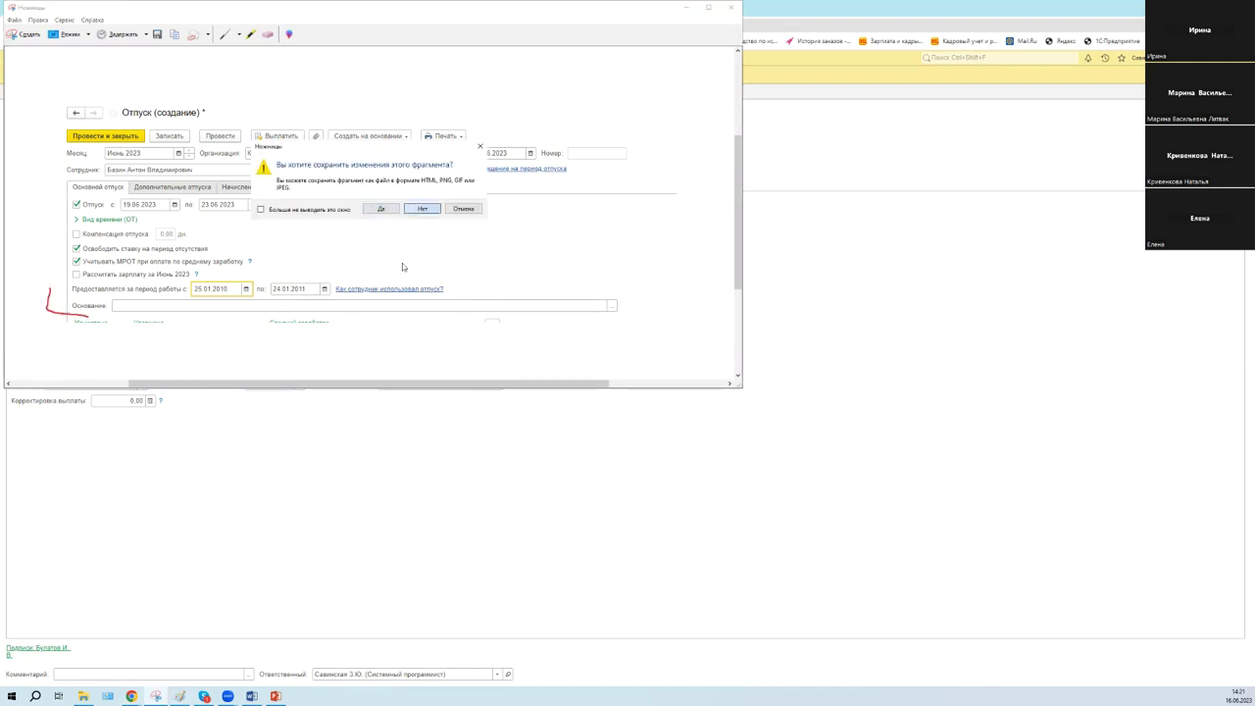
click(422, 208)
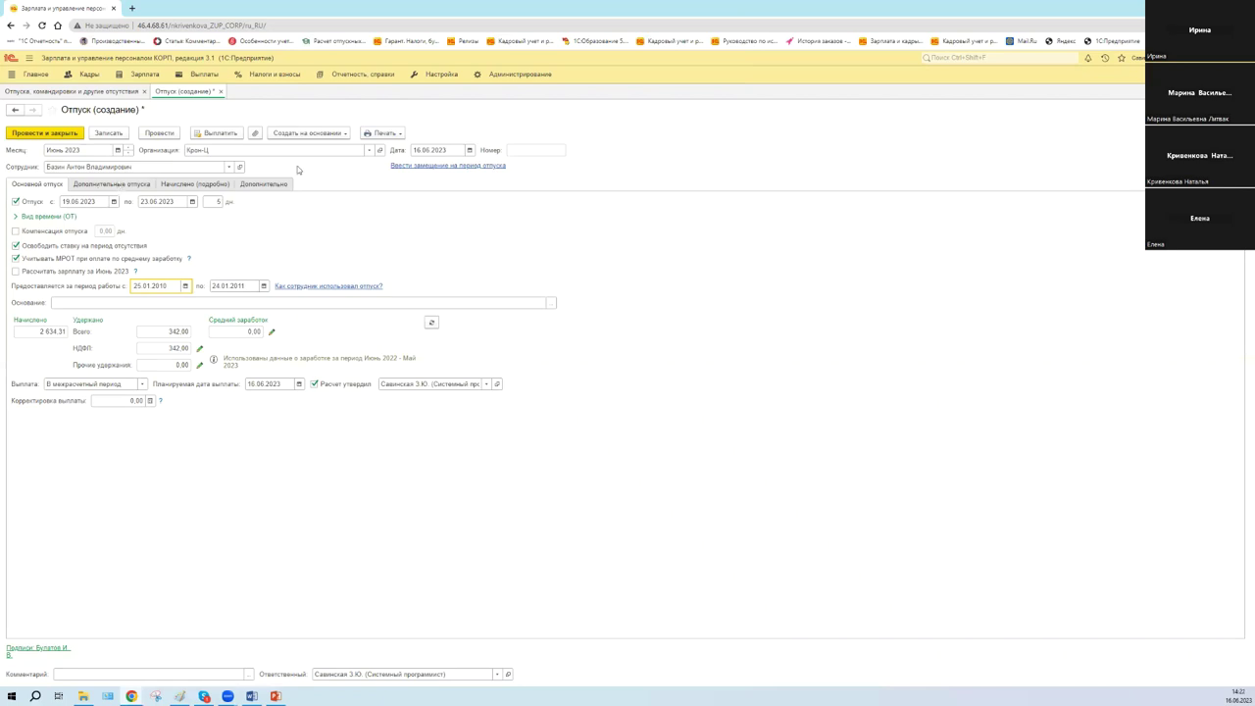
Review the vacation's Начислено (подробно) and Дополнительные отпуска sections, then return to Основной отпуск
click(207, 187)
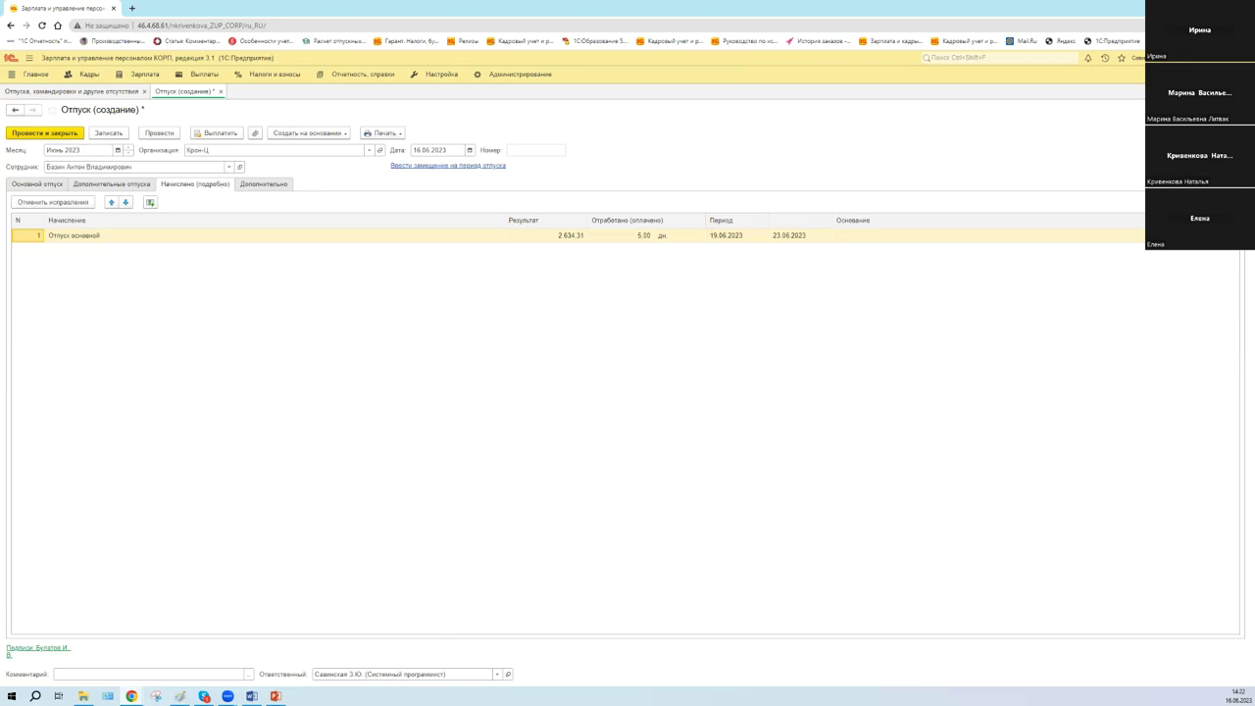
click(135, 187)
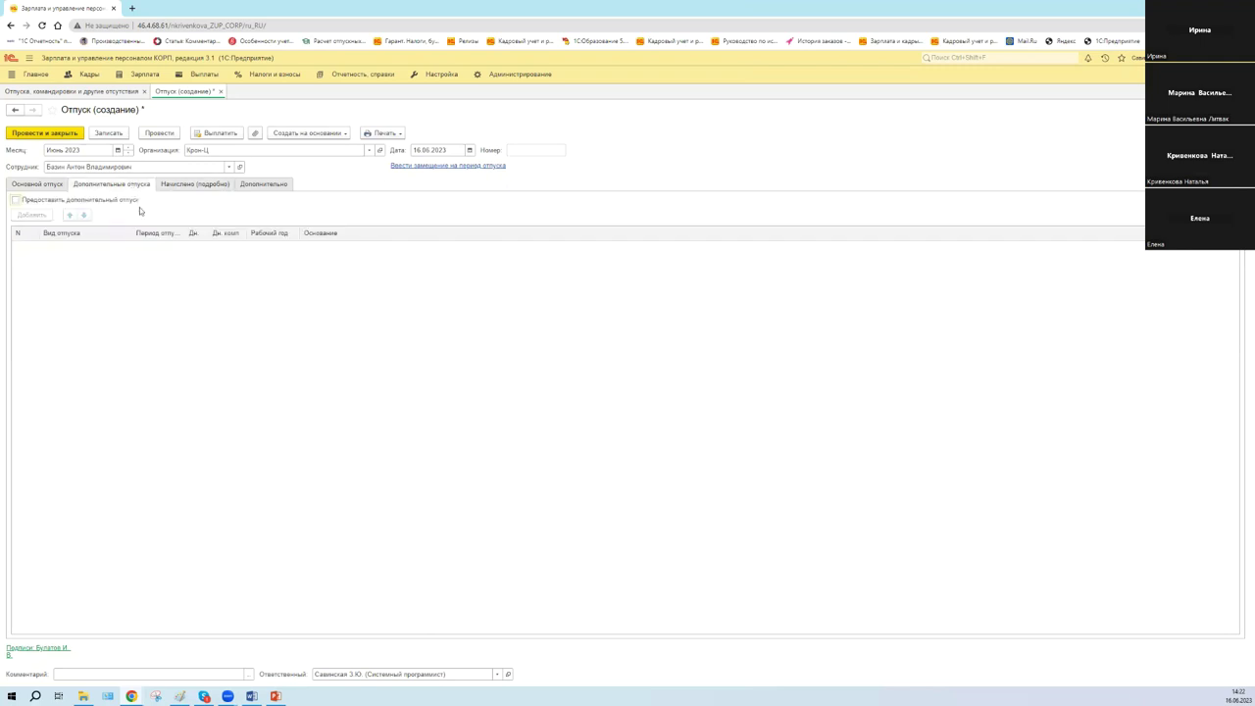
click(41, 187)
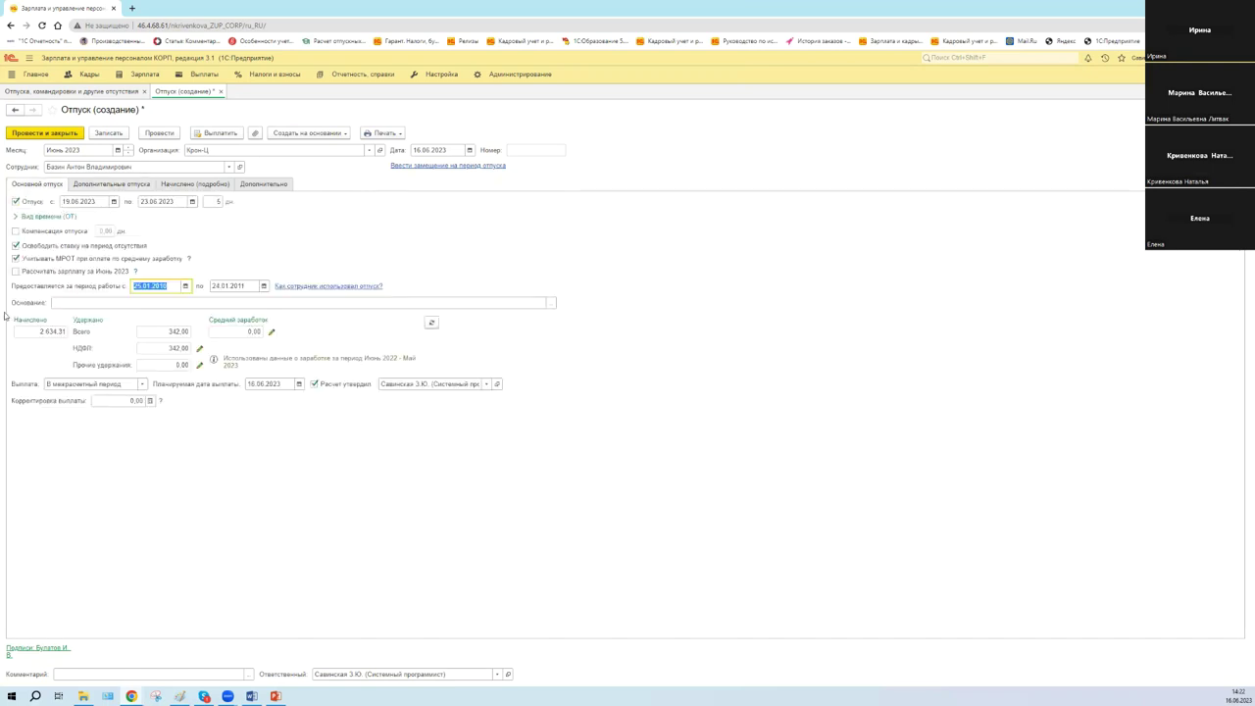
Turn off Освободить ставку на период отсутствия and view the explanation of the option Учитывать МРОТ при оплате по среднему заработку
click(16, 258)
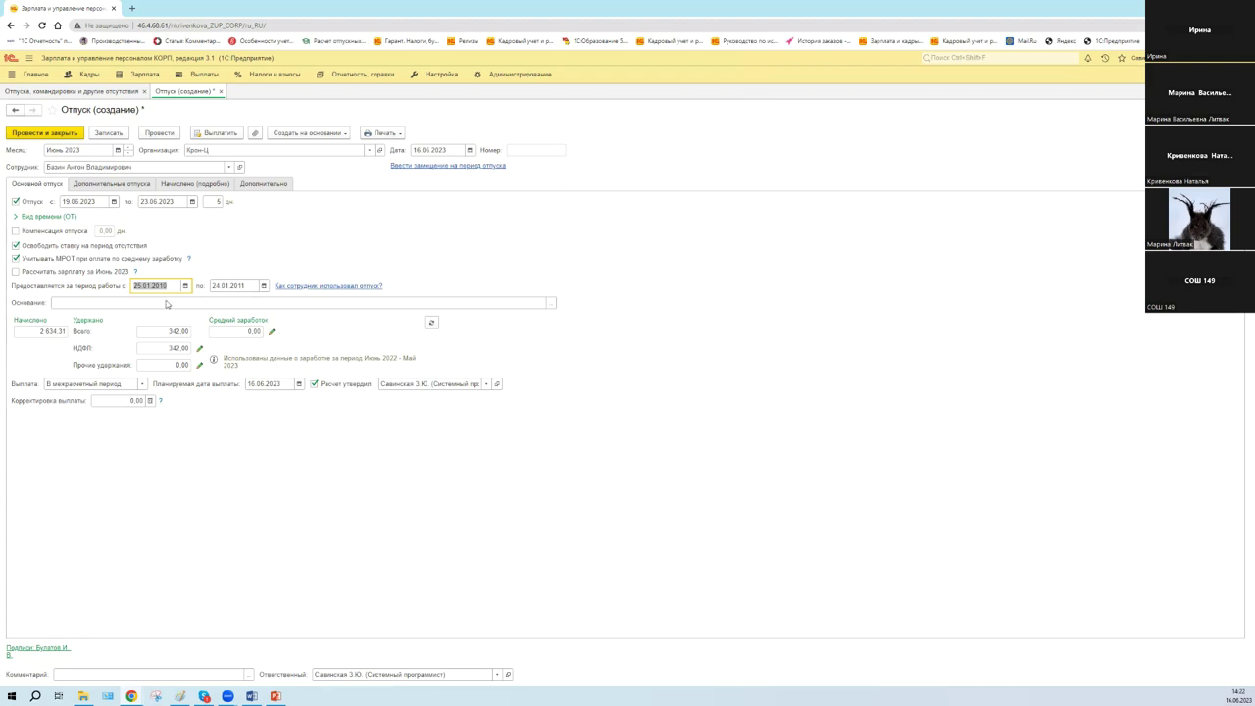
click(15, 245)
click(190, 262)
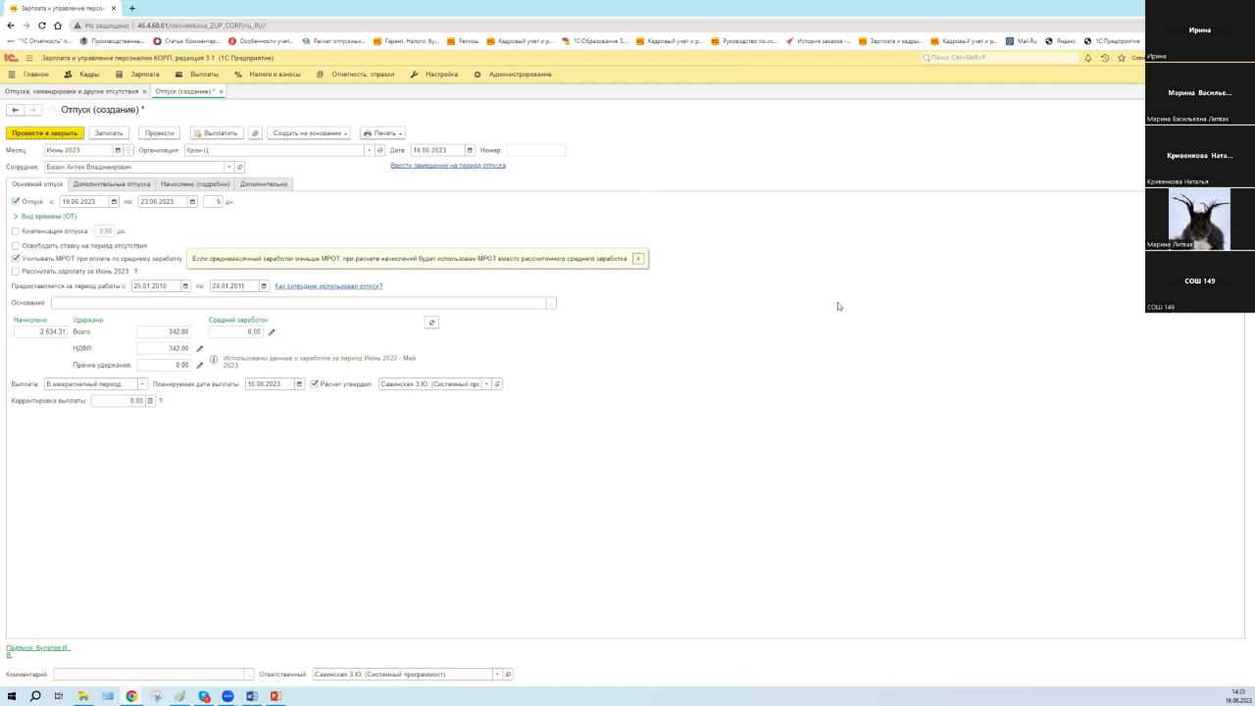
click(158, 332)
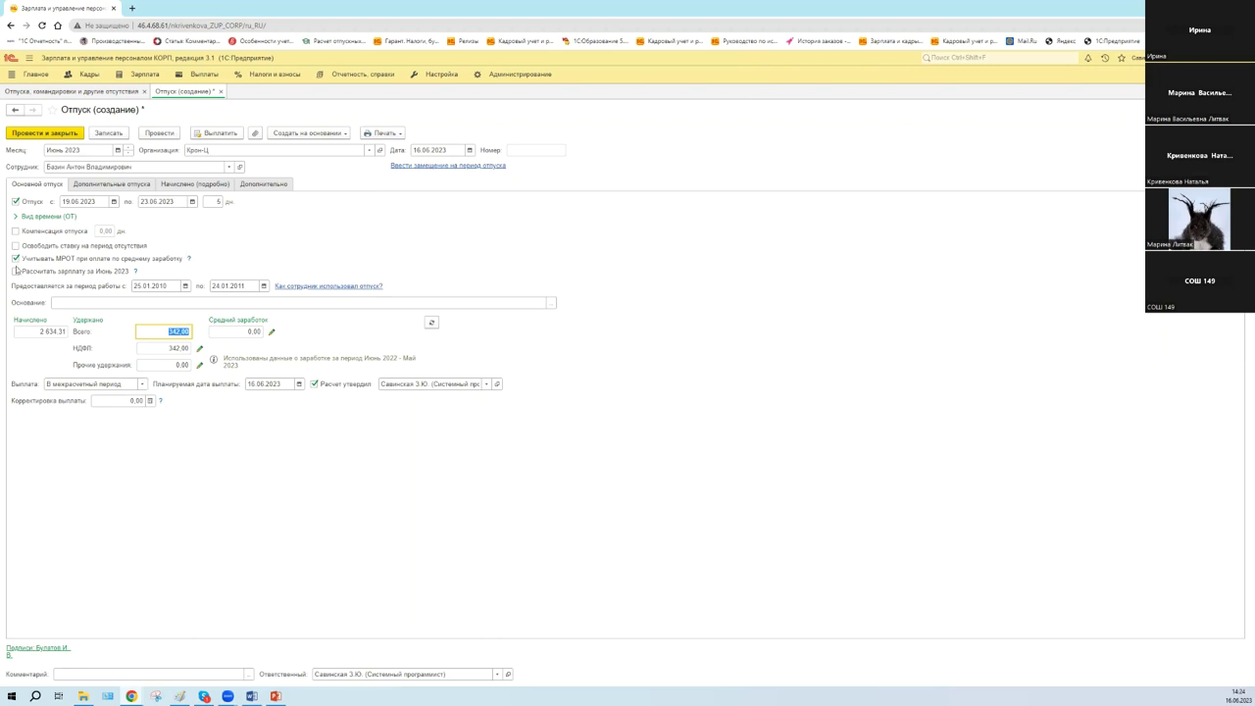
Turn off Учитывать МРОТ при оплате по среднему заработку and view the calendar for the vacation start date without changing the date
click(16, 259)
click(15, 258)
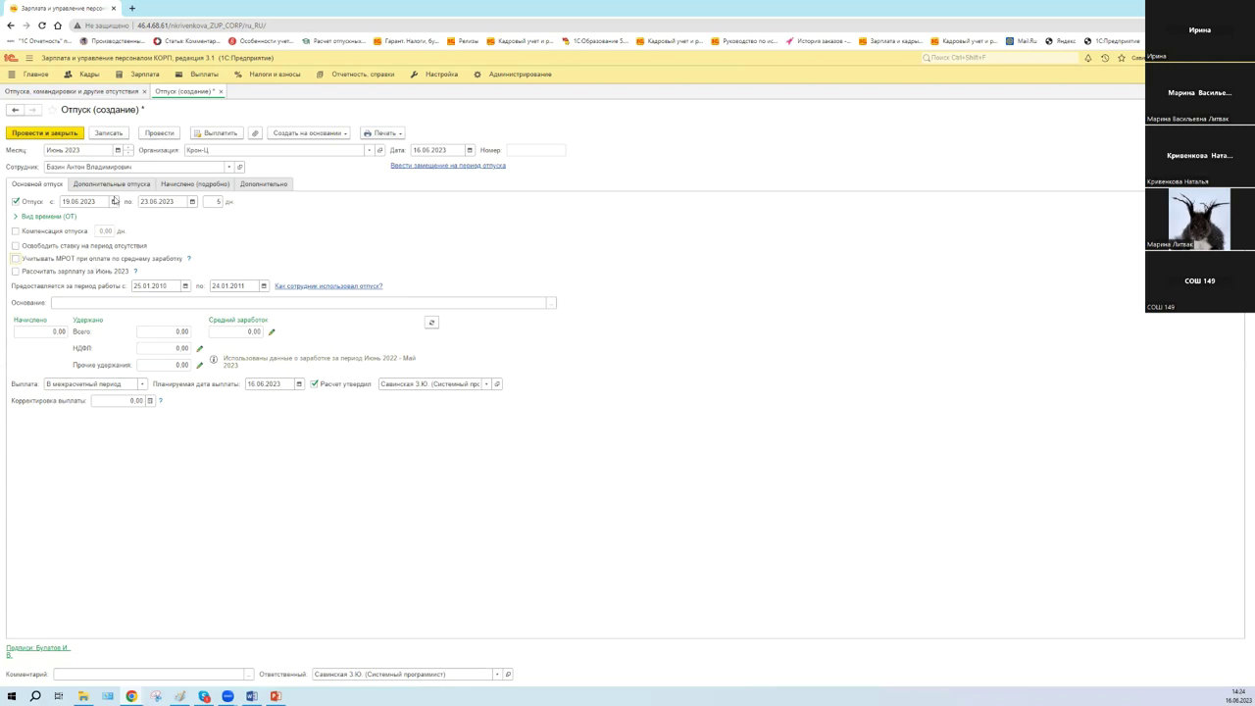
click(115, 203)
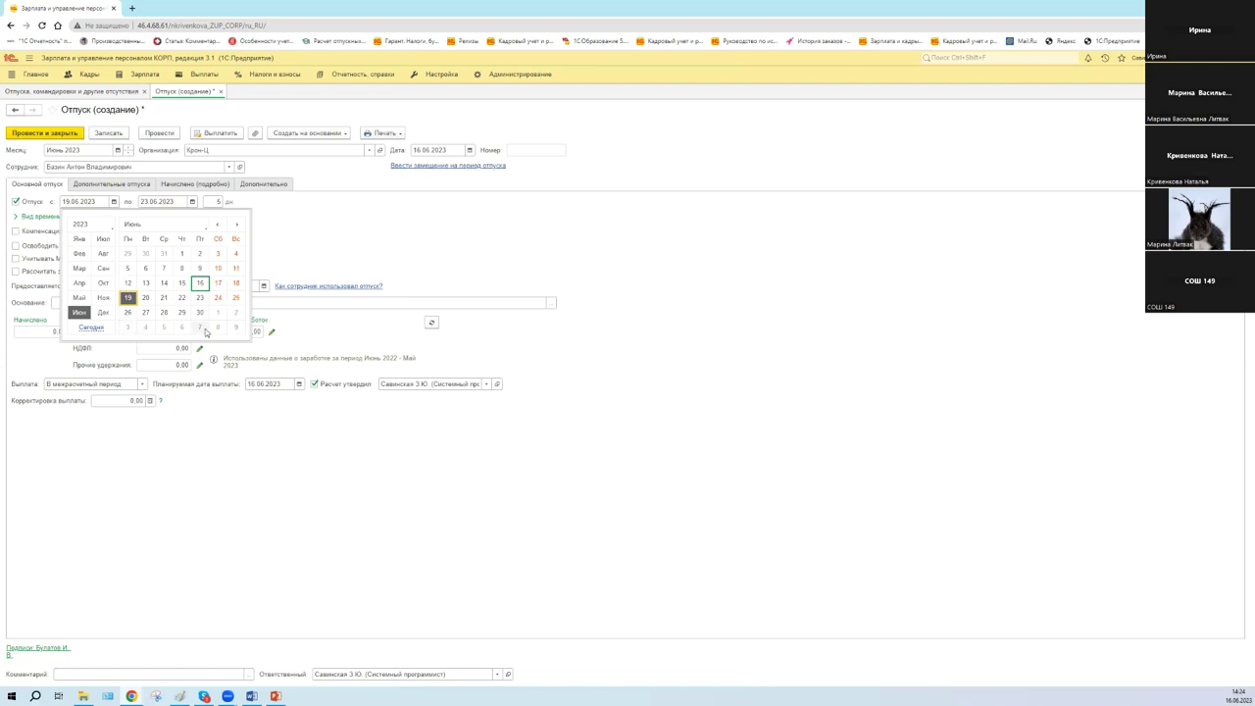
click(330, 242)
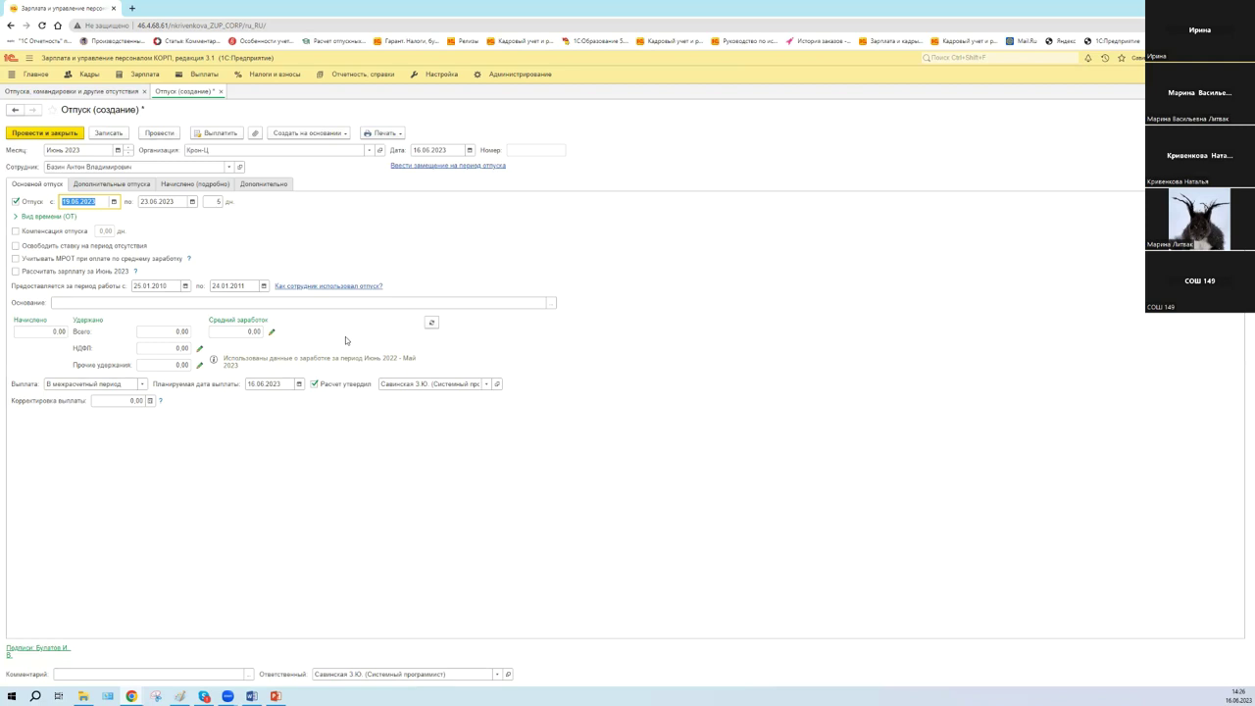
Recalculate the vacation document and set the vacation start date to today, 16.06.2023
click(427, 325)
click(114, 202)
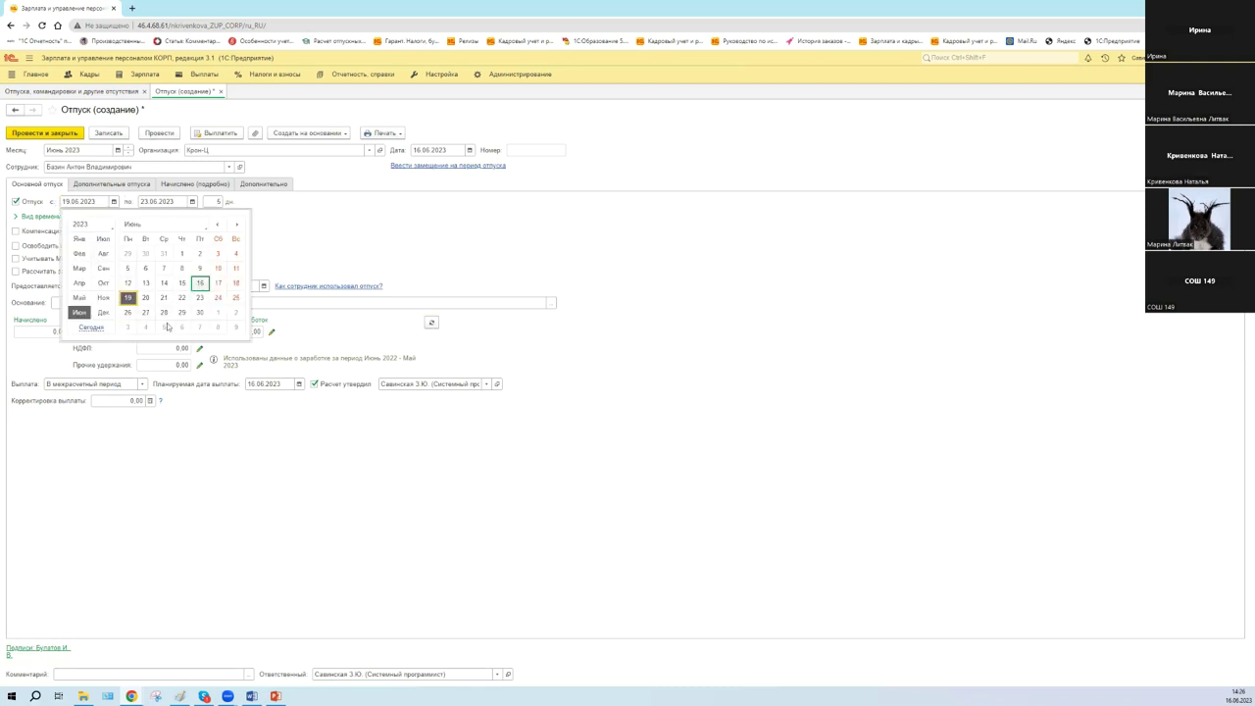
click(94, 328)
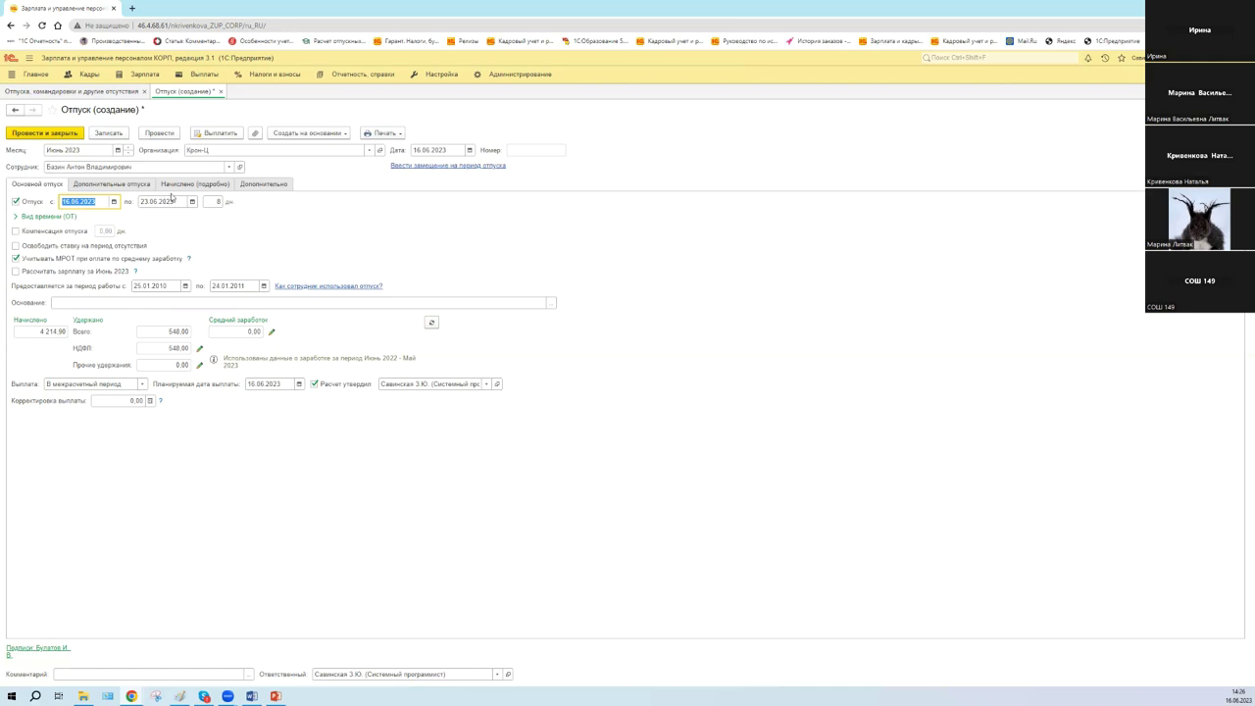
Toggle Учитывать МРОТ при оплате по среднему заработку off and on to compare the calculation, leaving it enabled
click(15, 259)
click(15, 259)
click(16, 260)
Enable Предоставить дополнительный отпуск for the employee and compare the additional leave section with the main vacation section
click(135, 186)
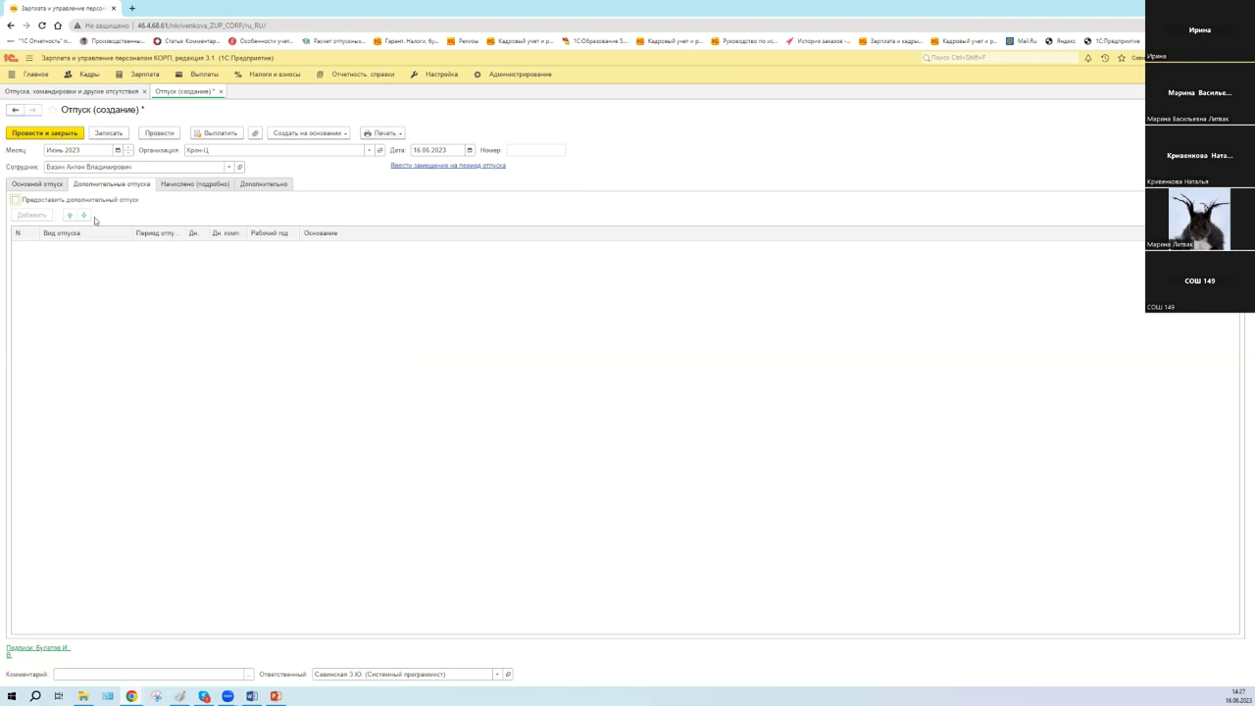
click(15, 201)
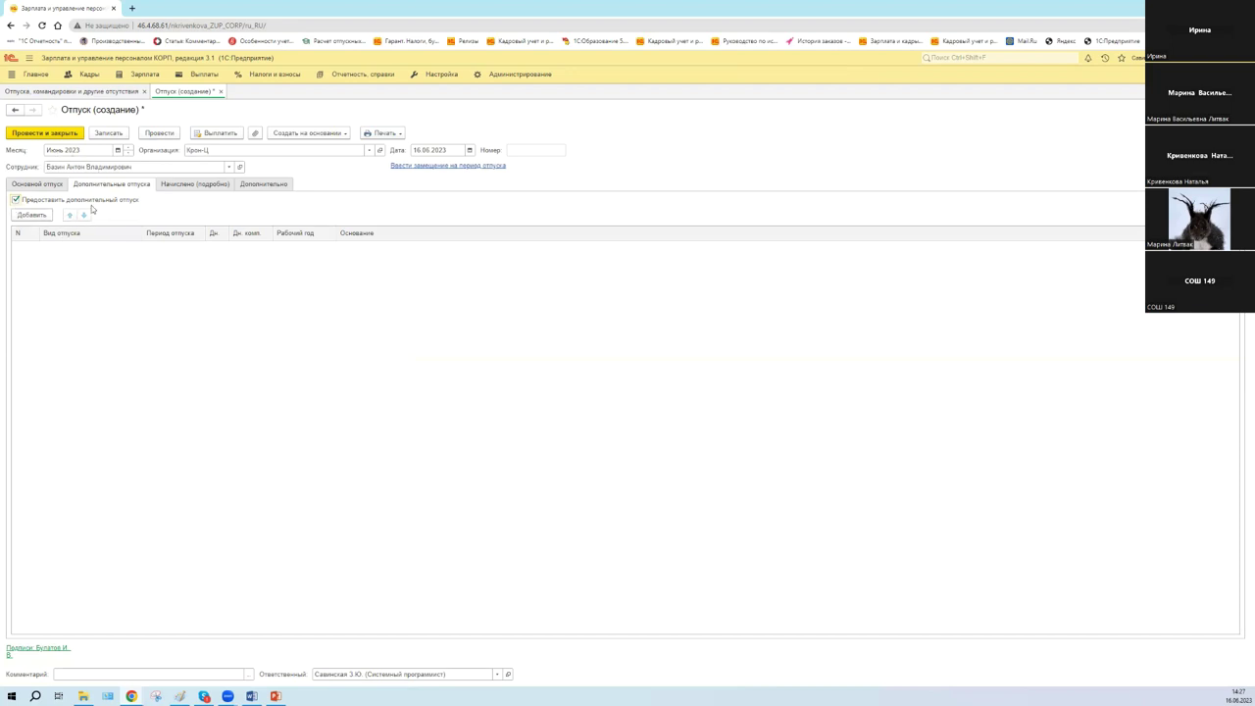
click(41, 186)
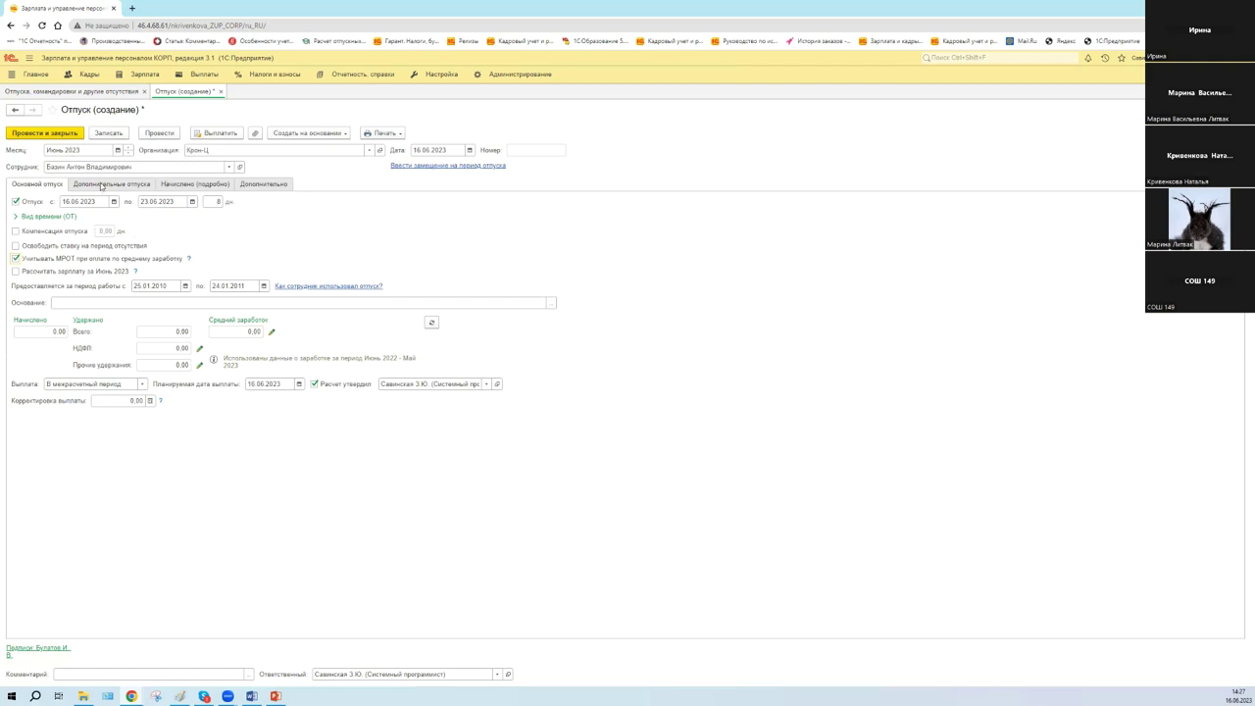
click(101, 186)
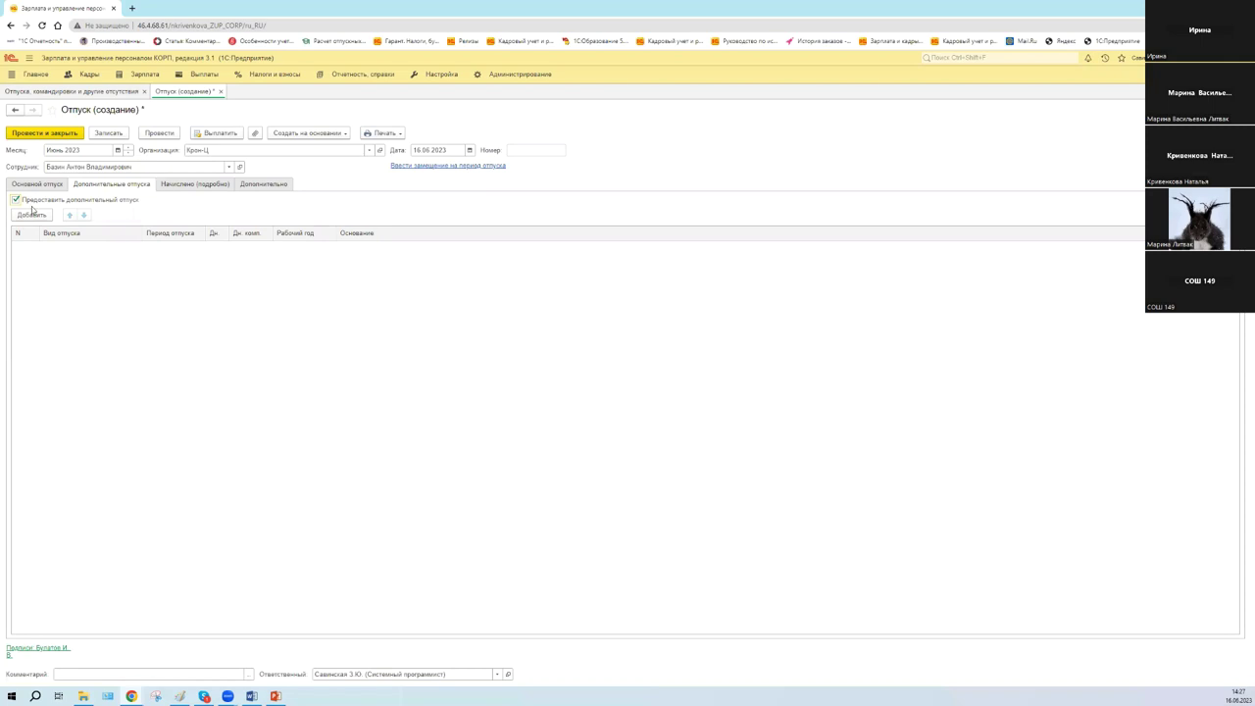
click(54, 186)
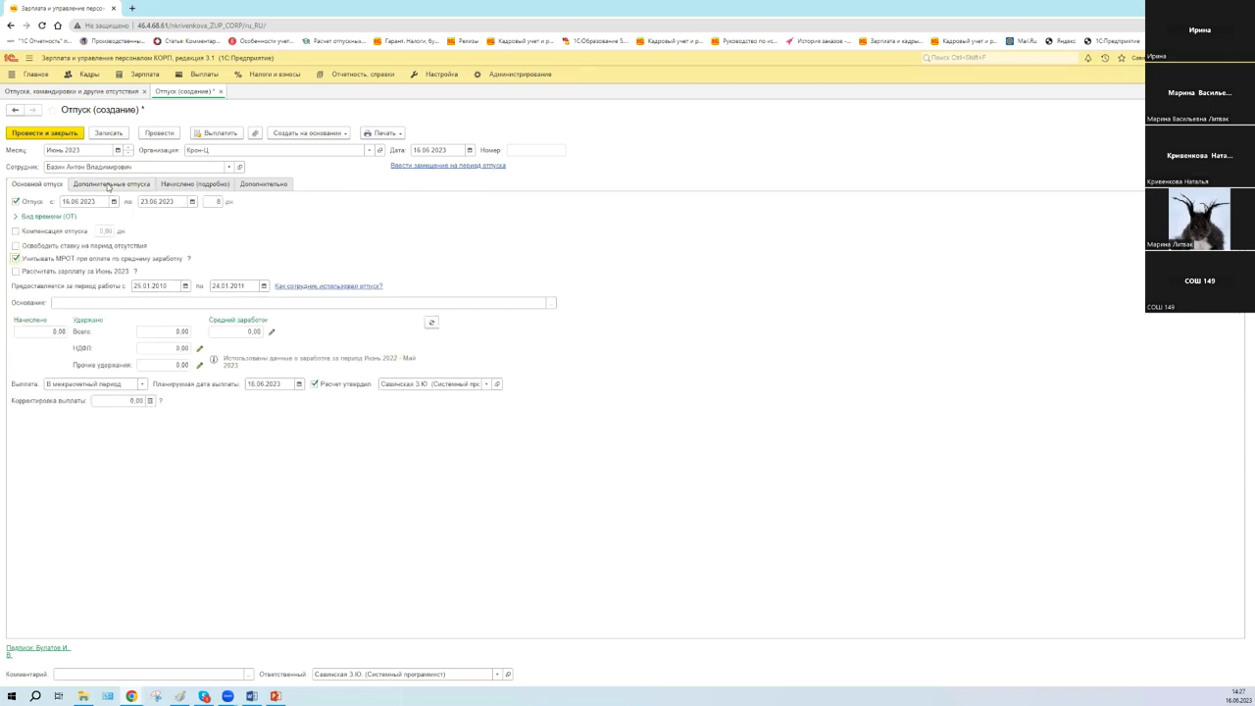
click(109, 186)
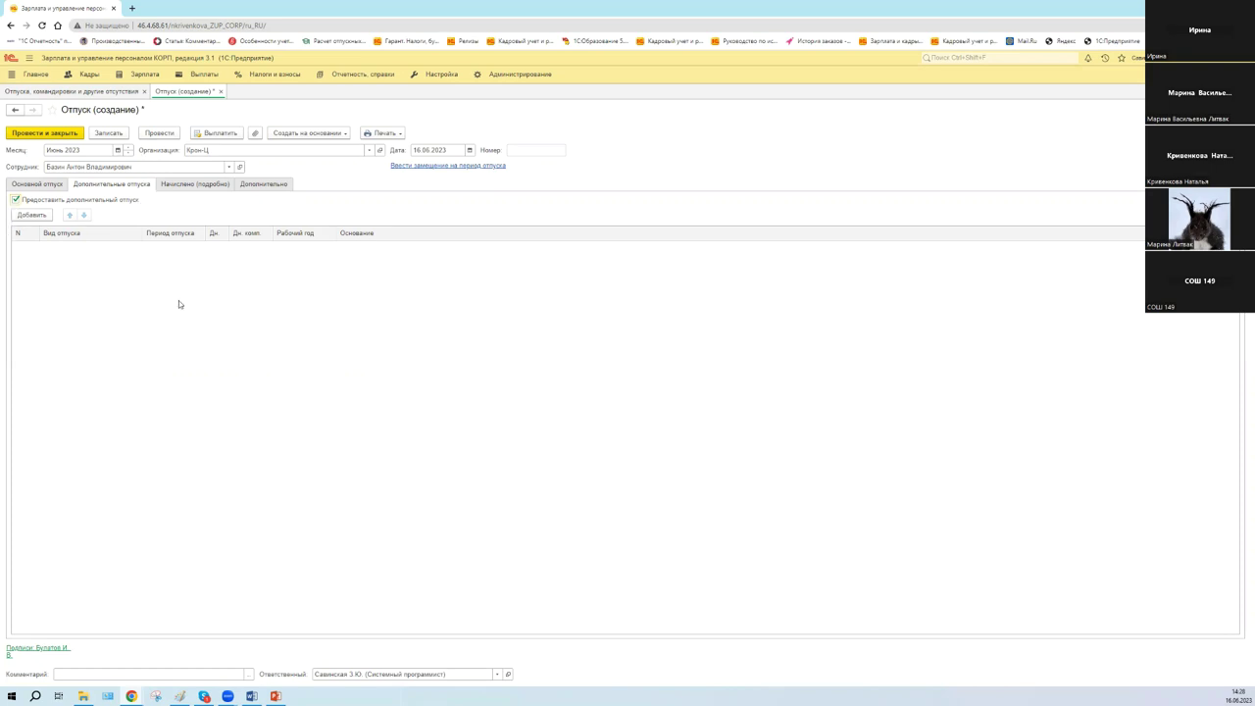
Add an additional leave row and look through the unpaid, study and sanatorium leave types in the Виды отпусков list
click(48, 215)
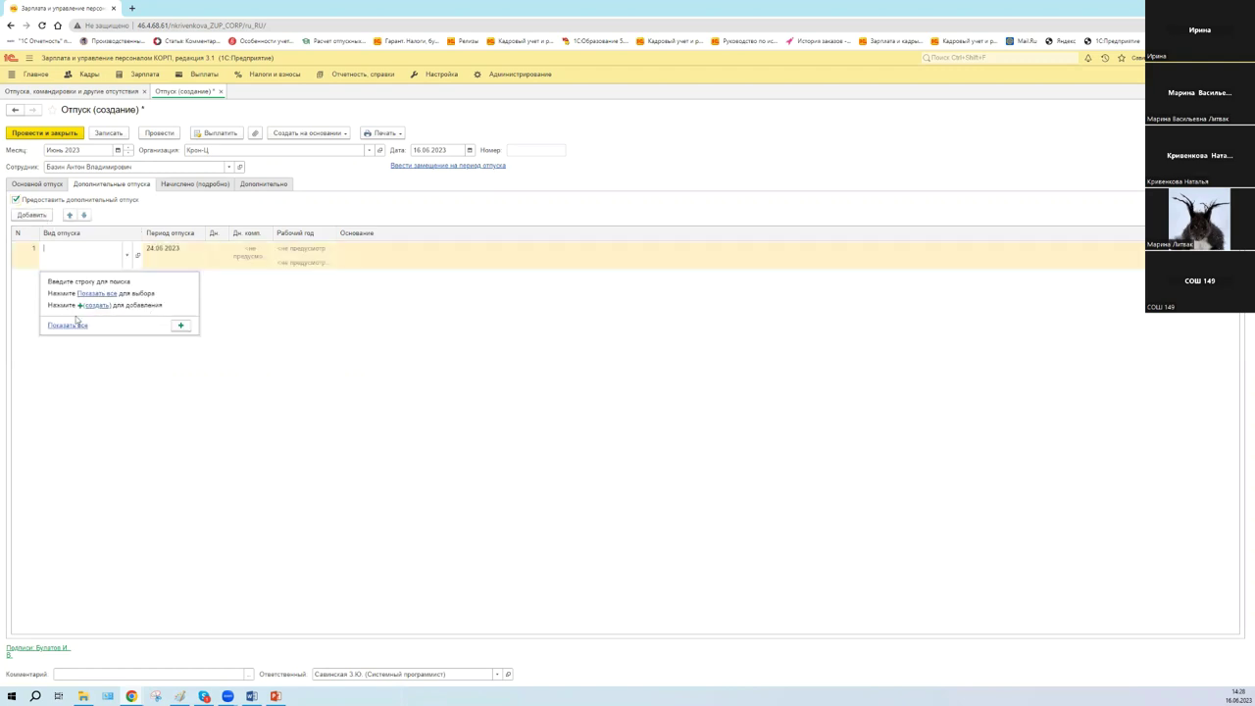
click(72, 324)
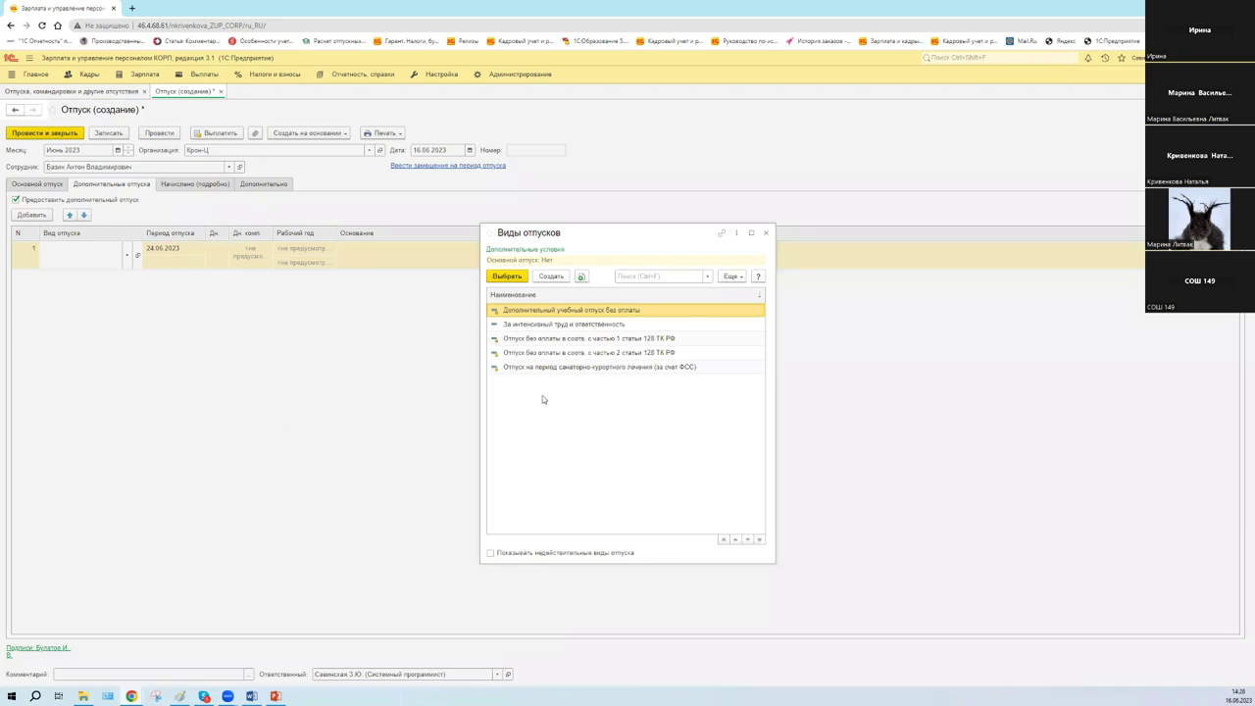
click(562, 326)
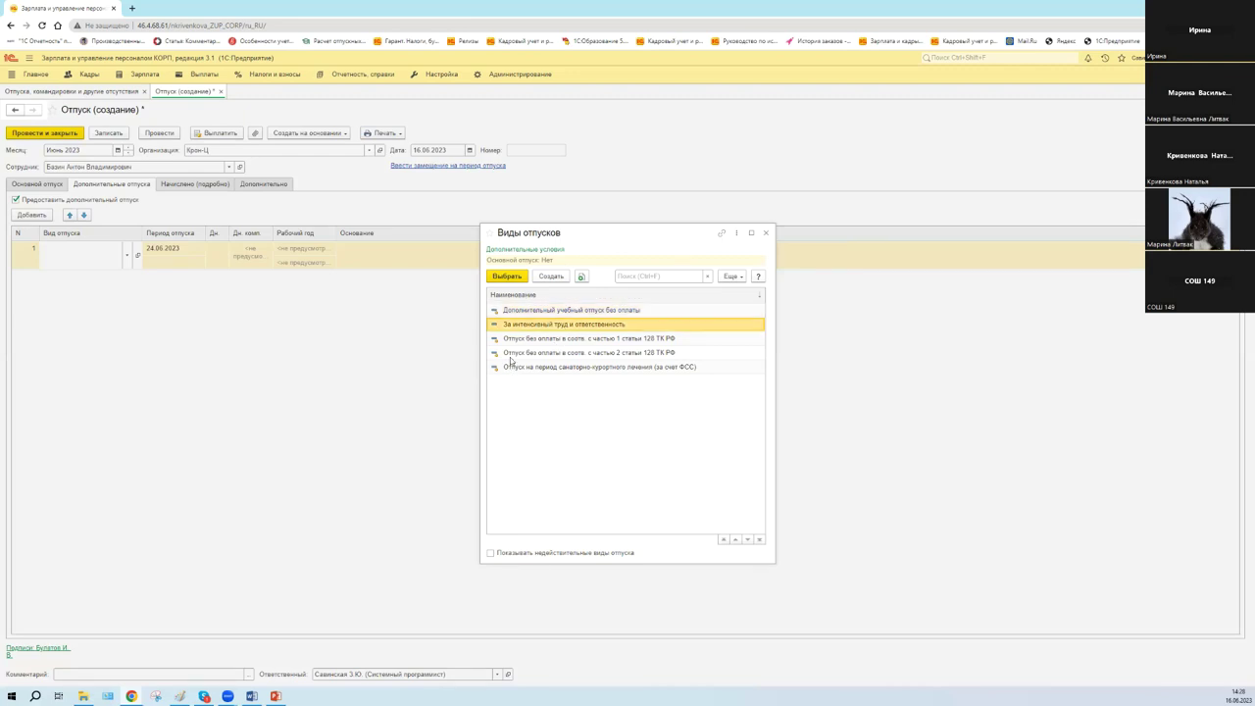
click(500, 313)
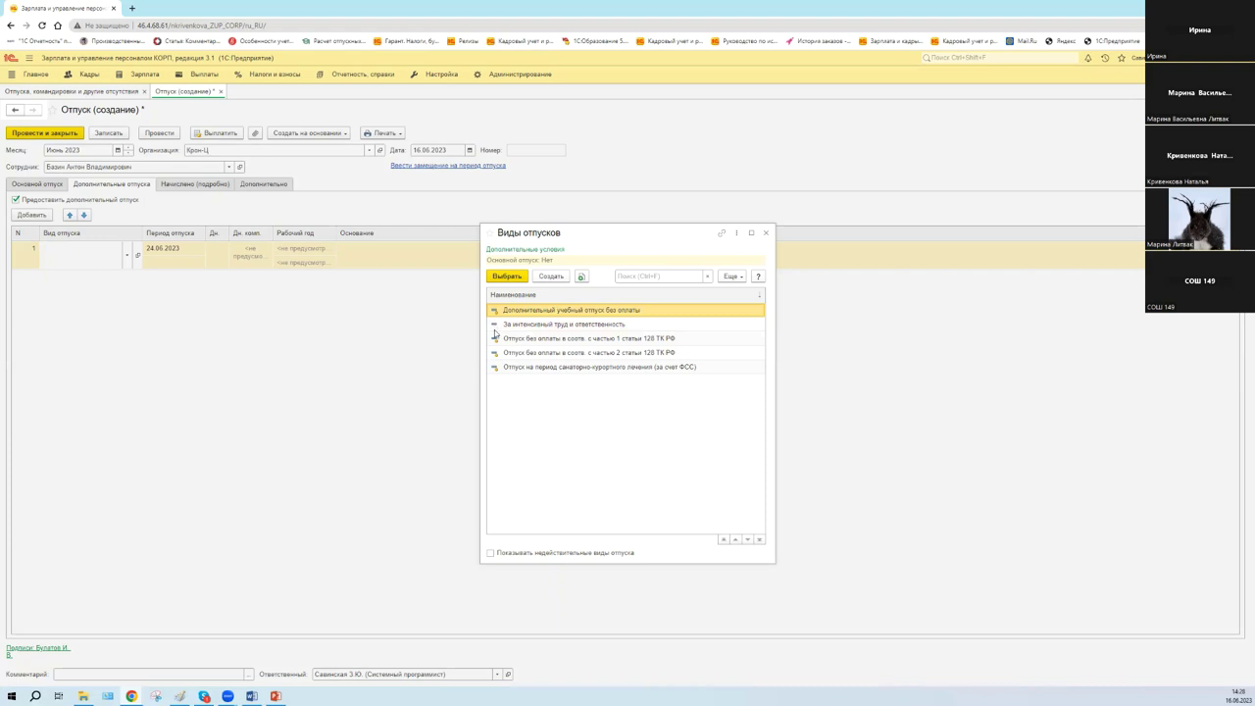
click(495, 343)
click(494, 354)
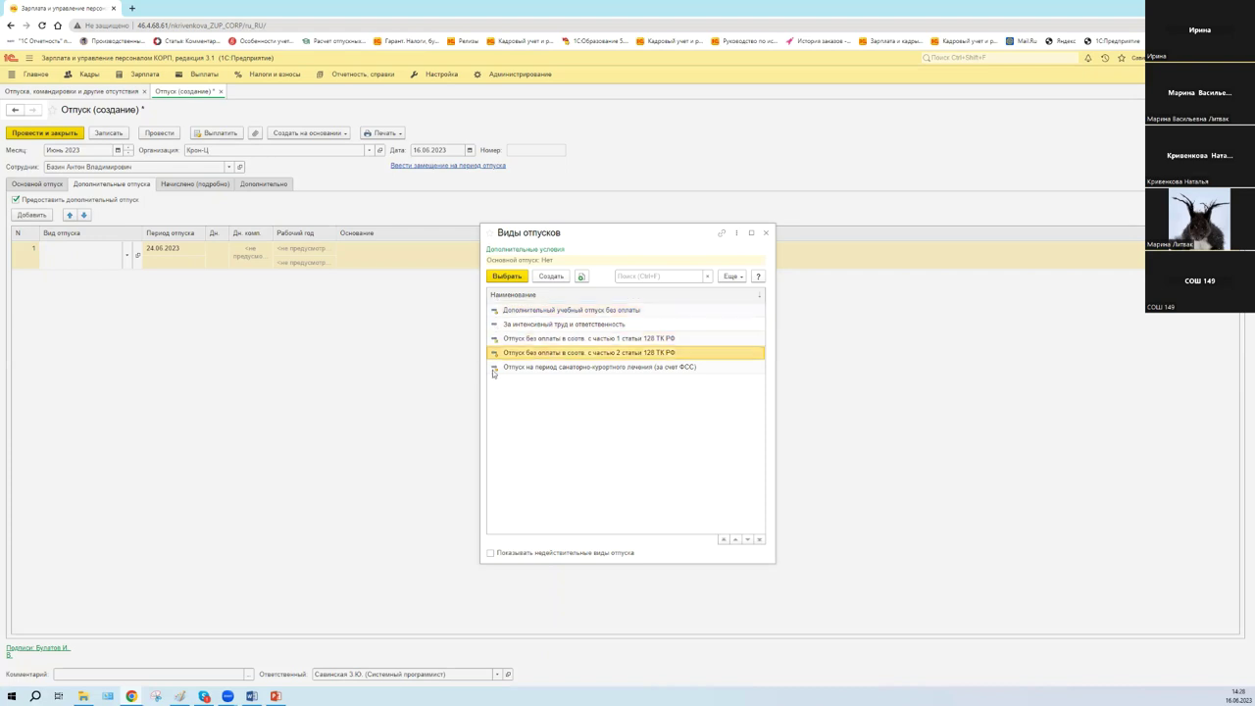
click(493, 369)
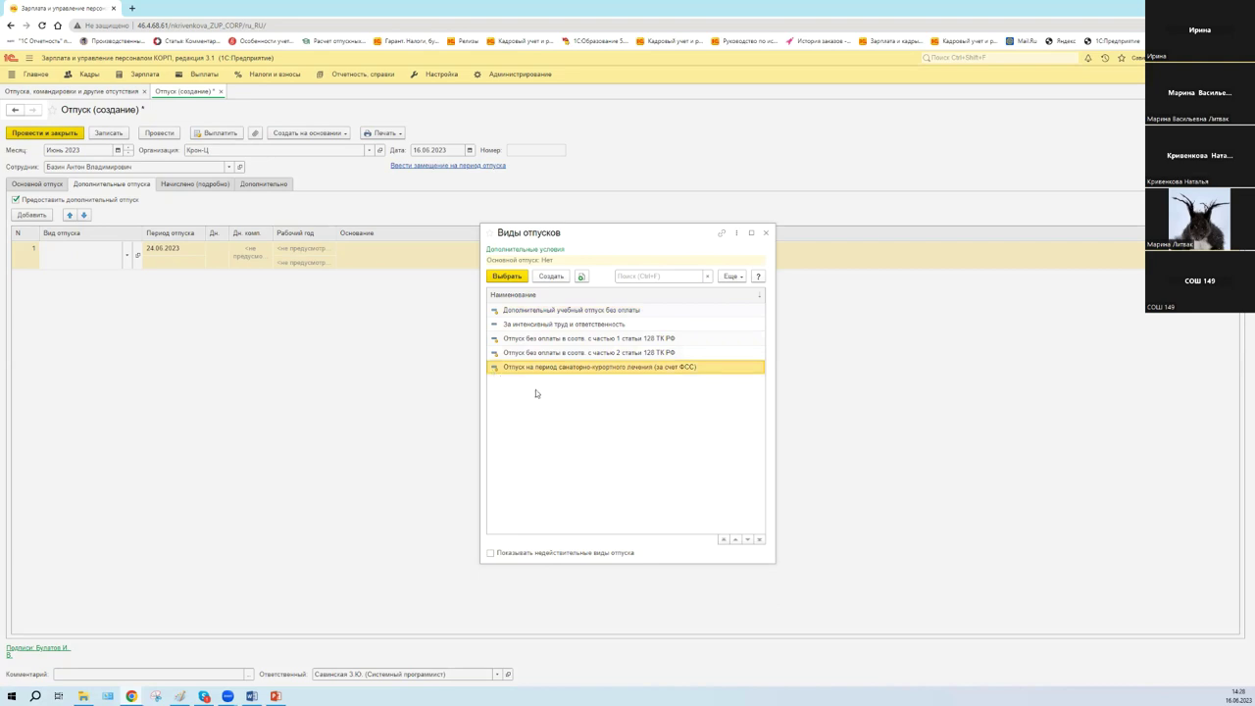
click(541, 314)
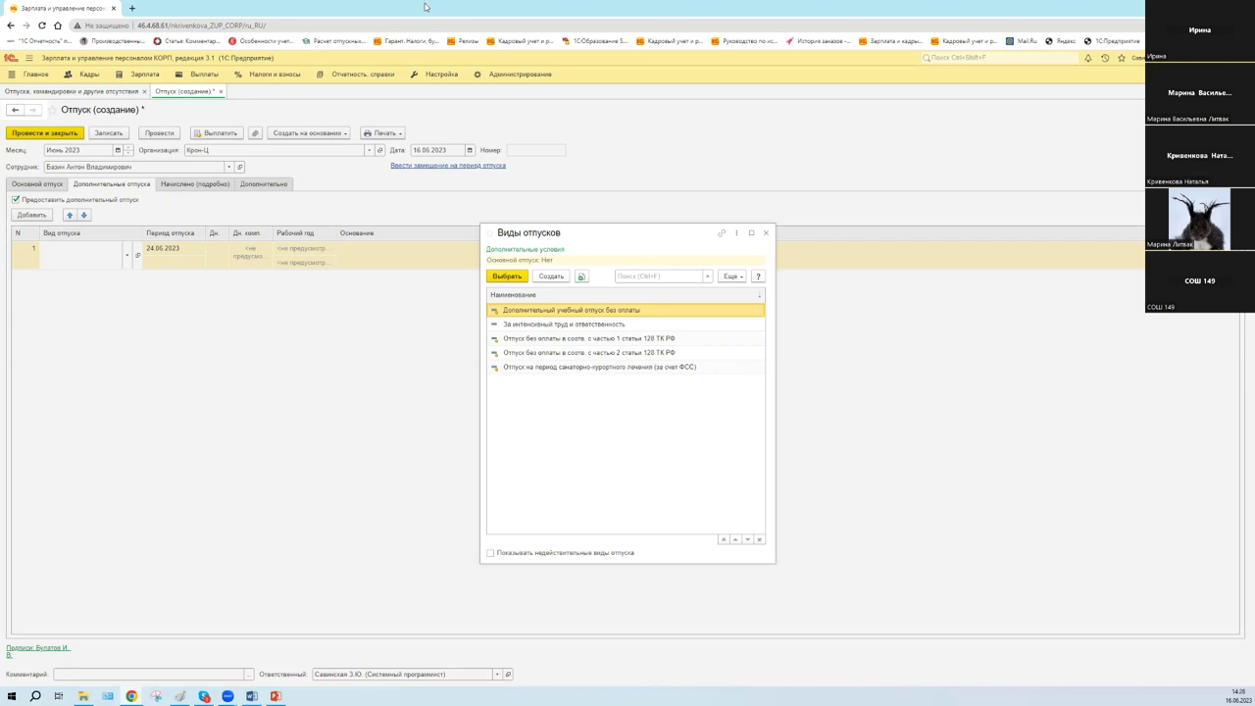
Check the Отпуска settings under Настройка состава начислений и удержаний in the Расчет зарплаты settings, and close them unchanged
click(432, 75)
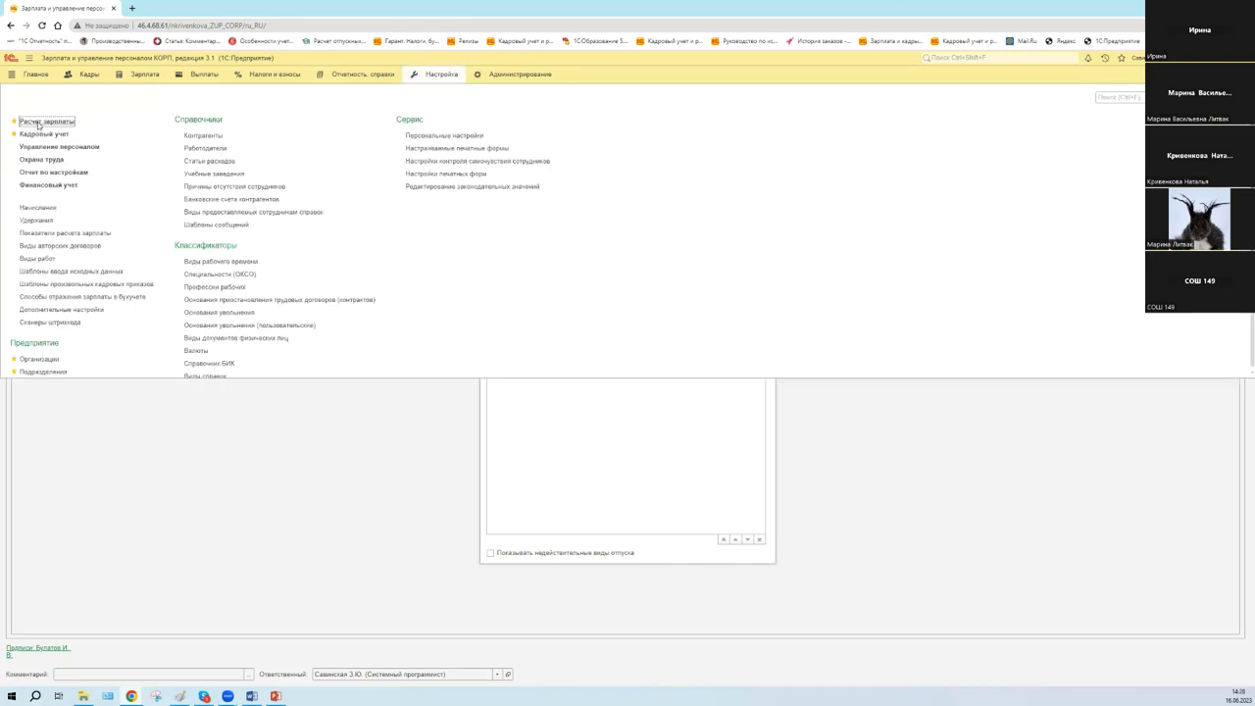
click(39, 122)
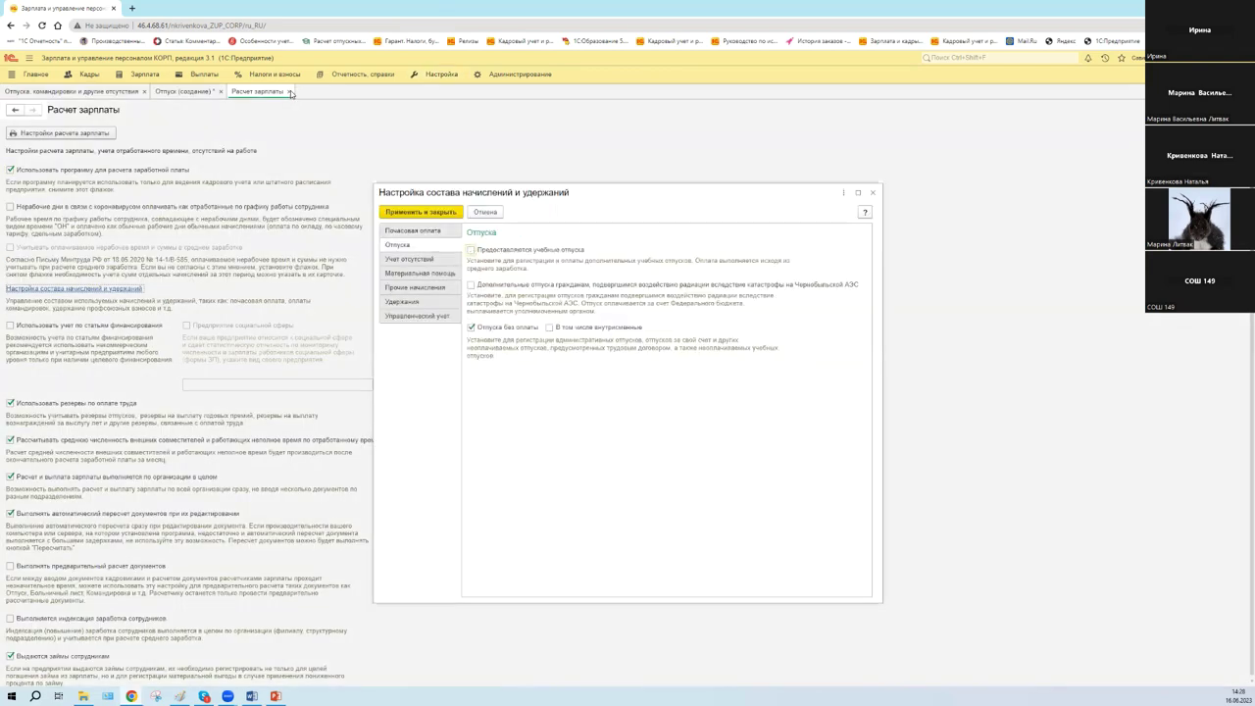
key(Escape)
key(ctrl+F4)
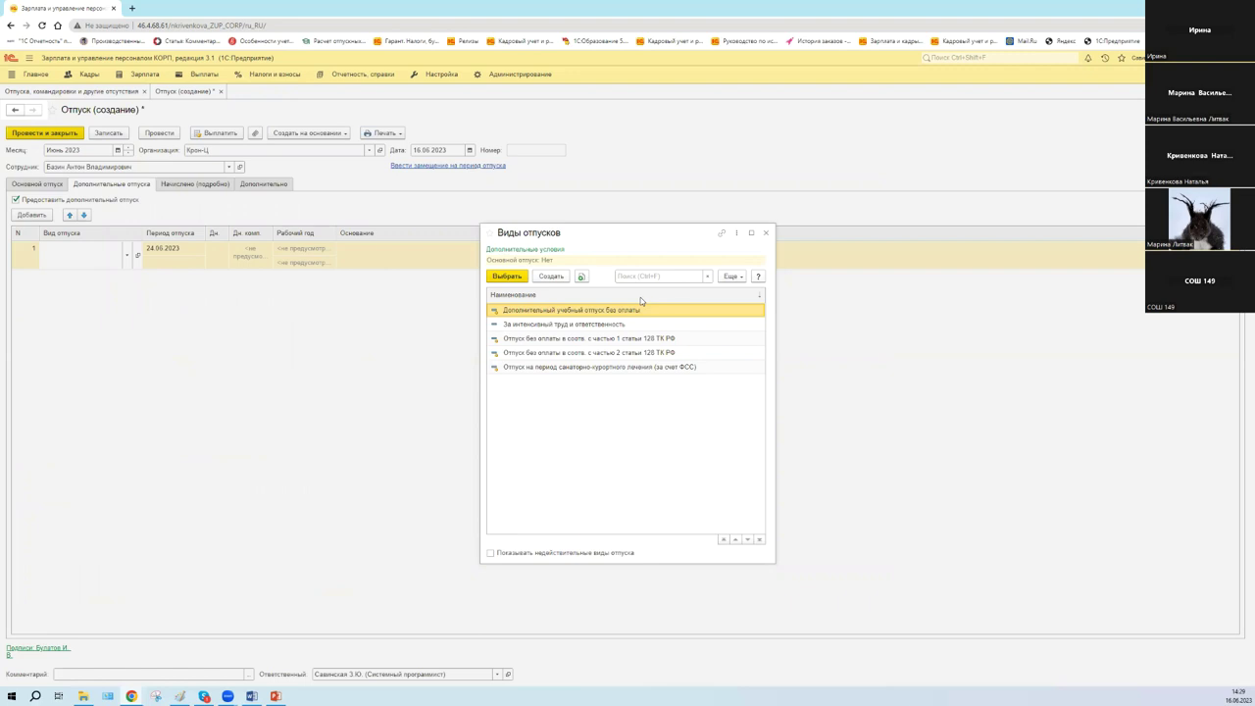
Look through the additional leave types in Виды отпусков, including the invalid ones, and close the list without choosing
click(511, 327)
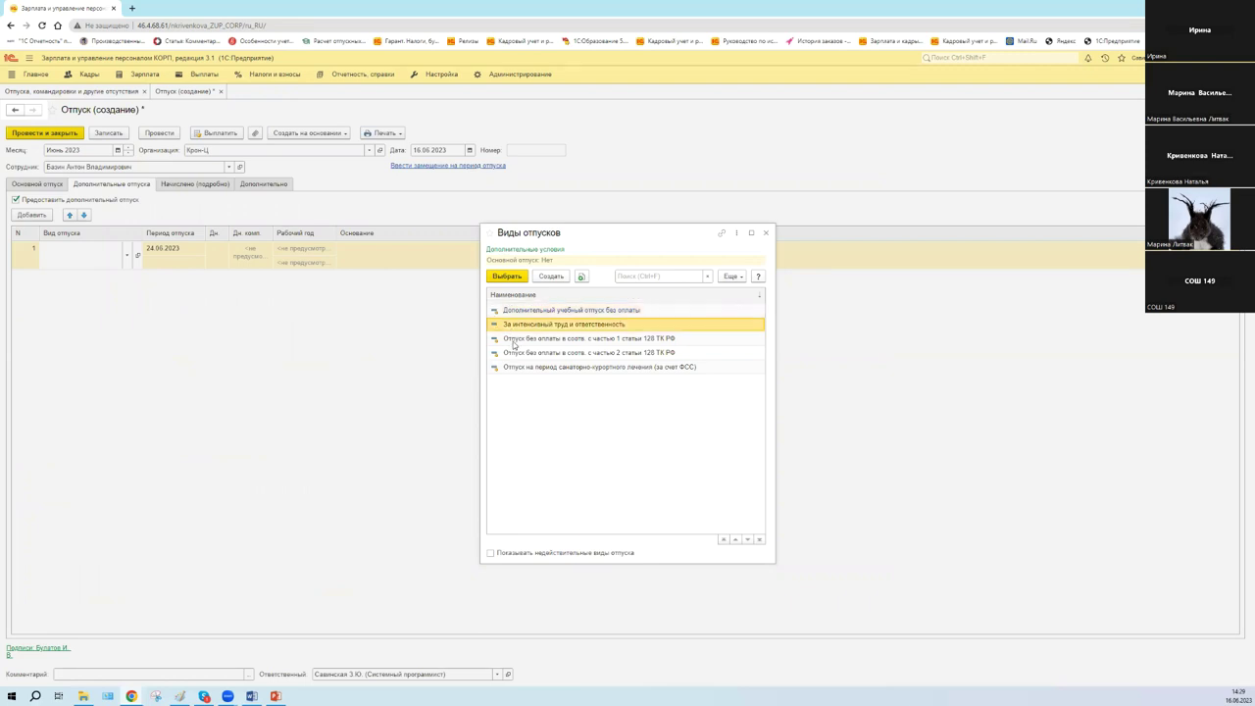
click(518, 339)
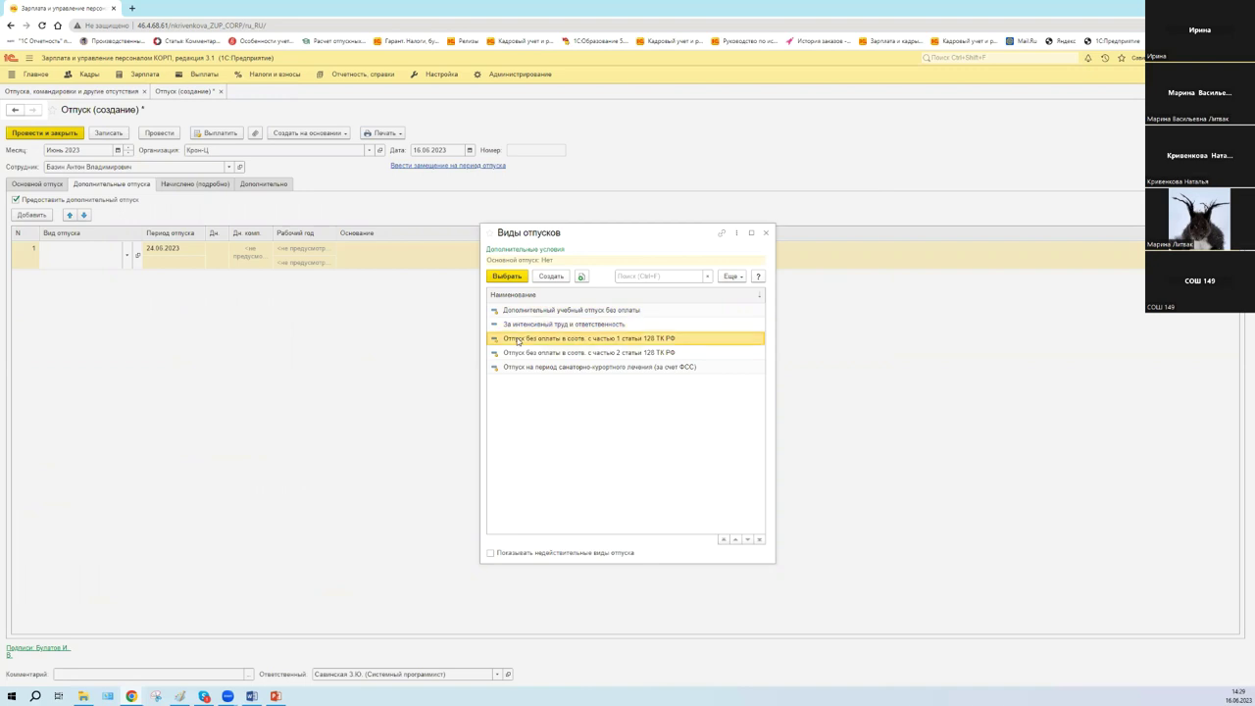
click(650, 357)
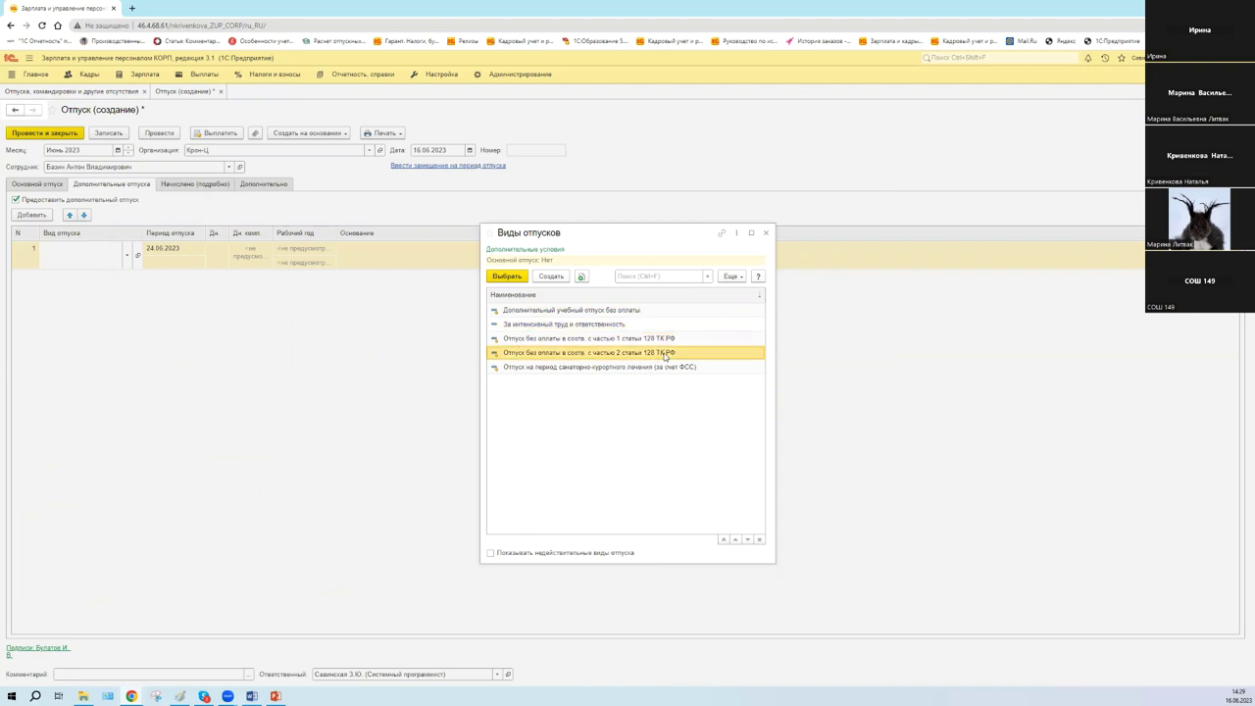
click(606, 368)
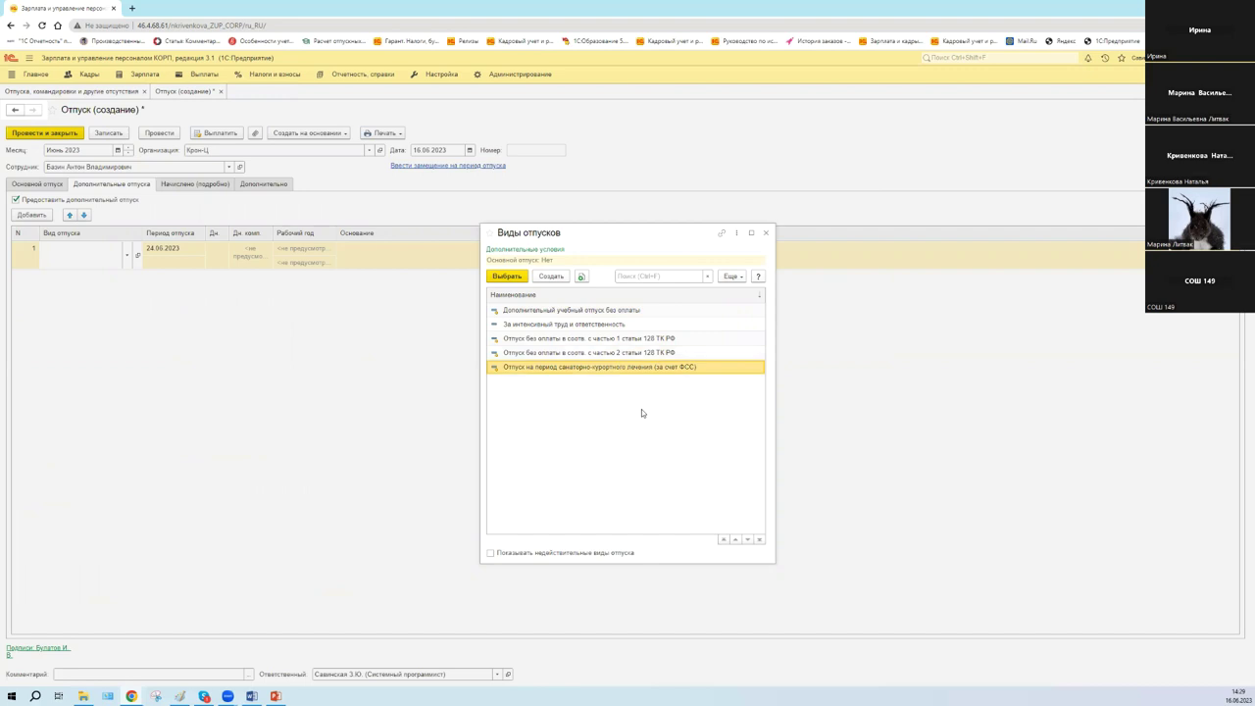
click(491, 554)
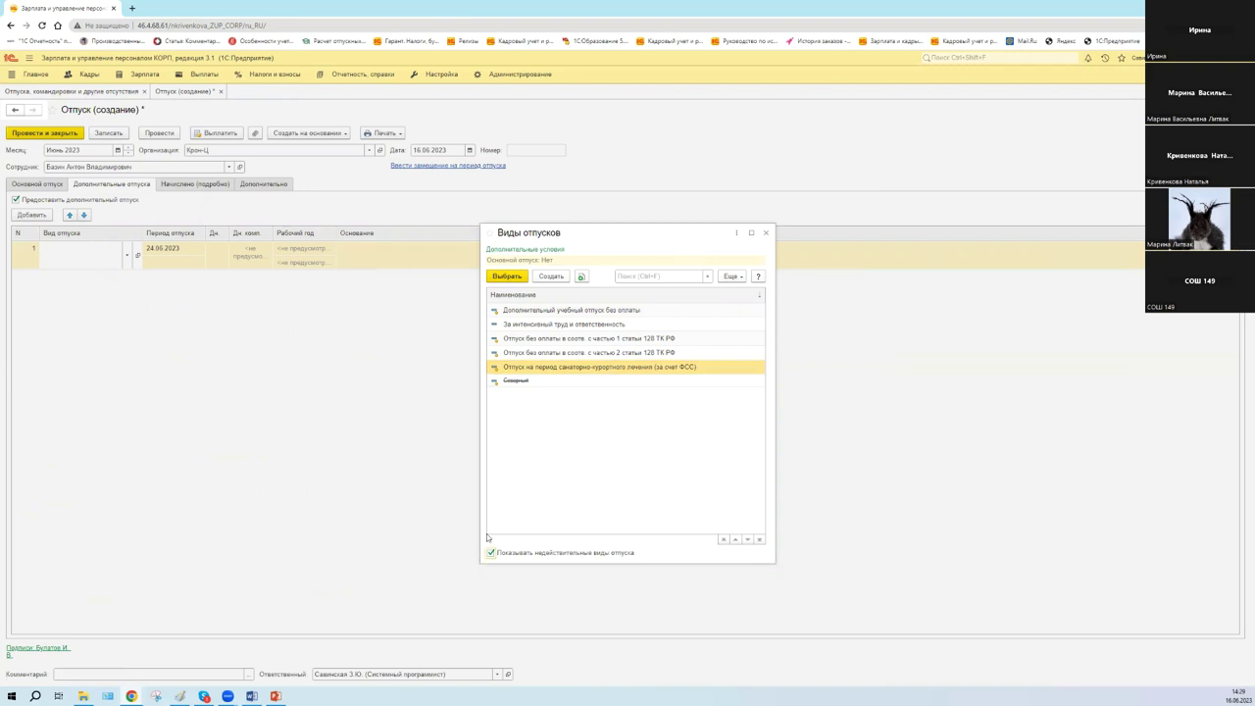
click(491, 553)
click(766, 234)
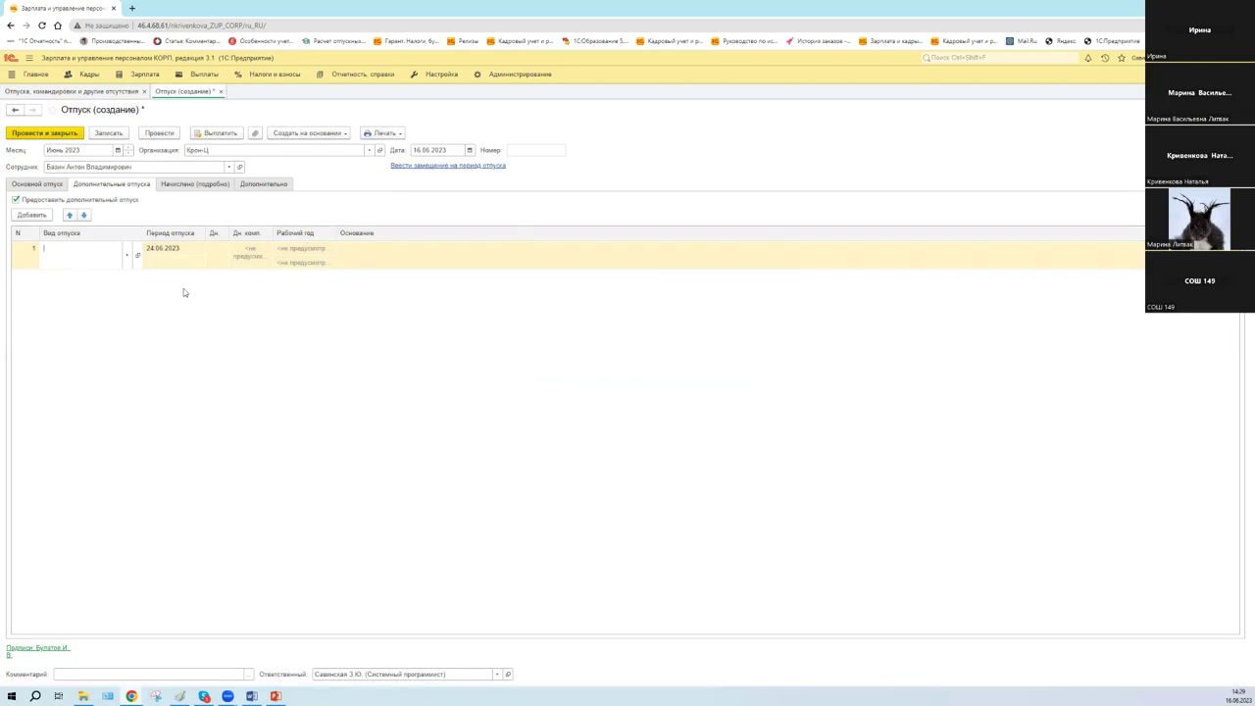
Check the detailed accruals, and set the additional leave row's type to За интенсивный труд и ответственность
click(196, 185)
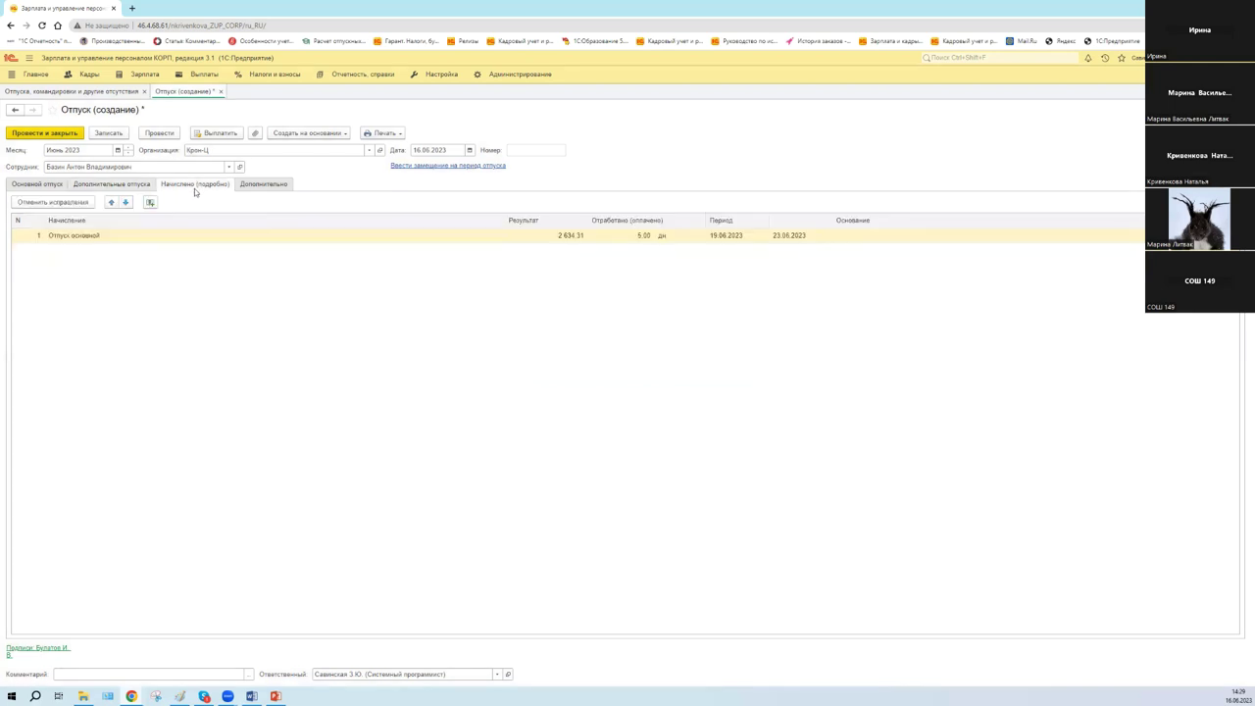
click(128, 185)
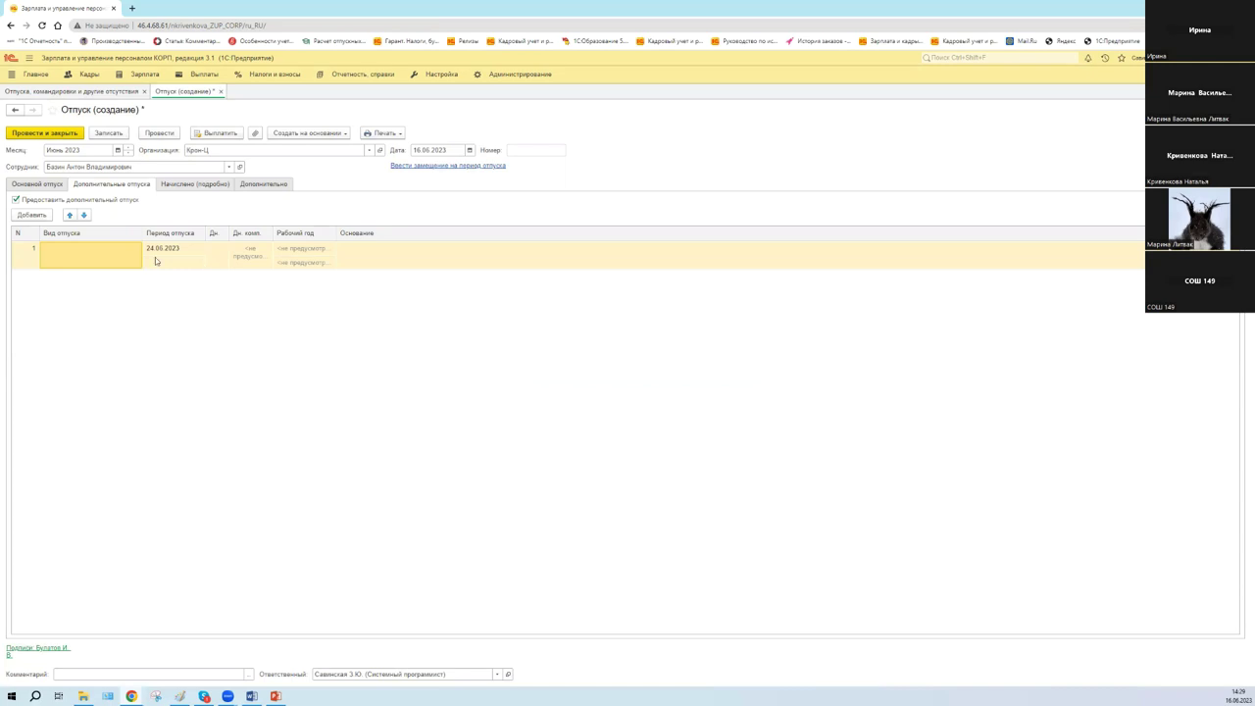
click(155, 259)
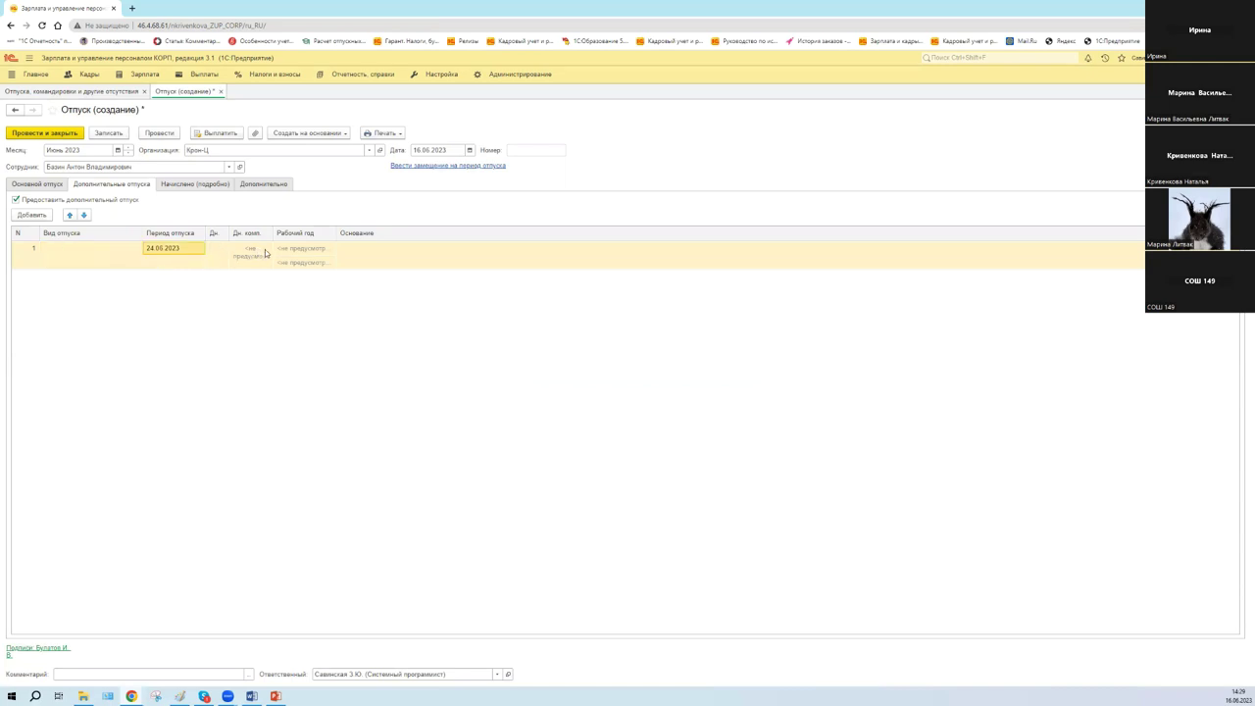
click(359, 253)
click(134, 253)
click(126, 253)
click(68, 327)
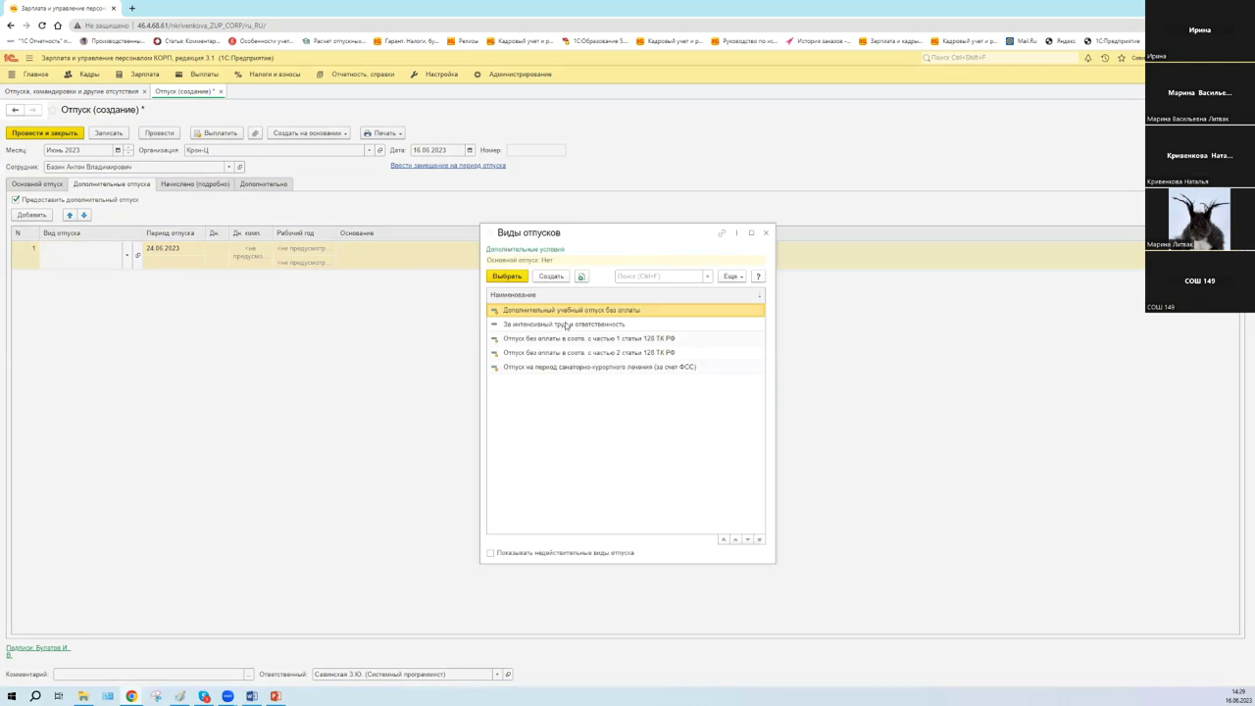
click(566, 325)
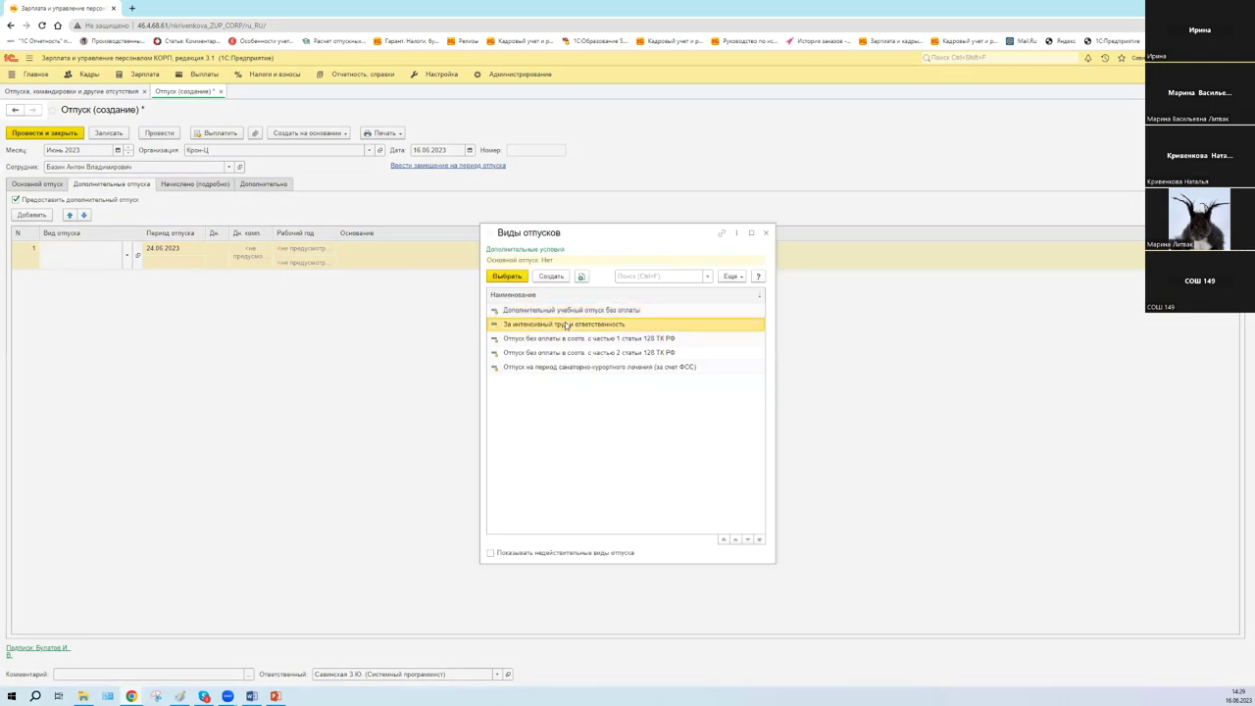
double_click(566, 325)
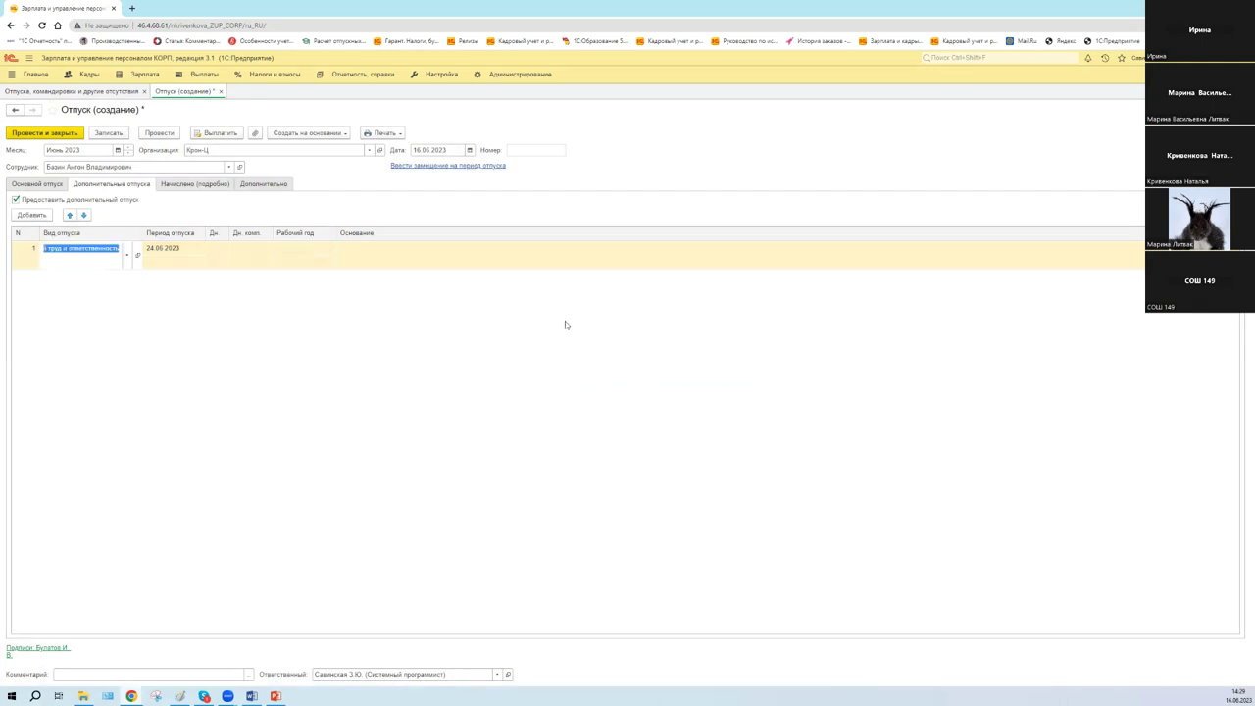
Give the additional leave row 2 days of leave and 2 days of compensation
click(218, 251)
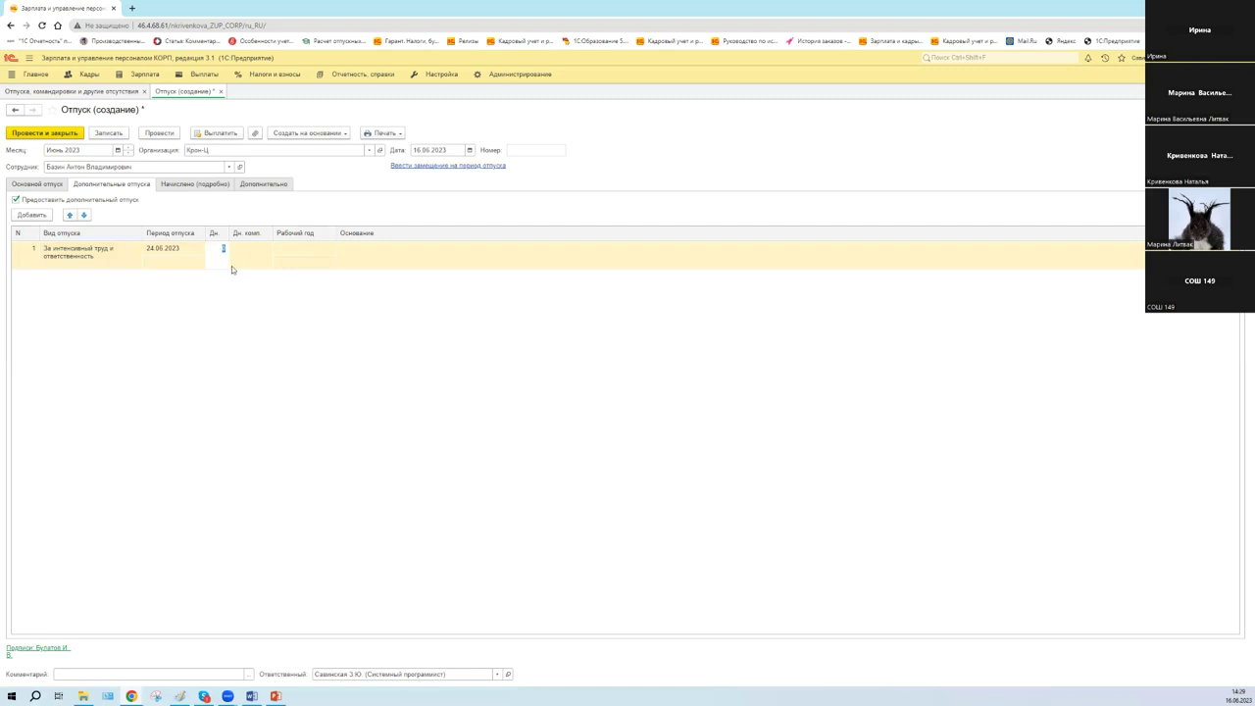
text(2)
click(257, 261)
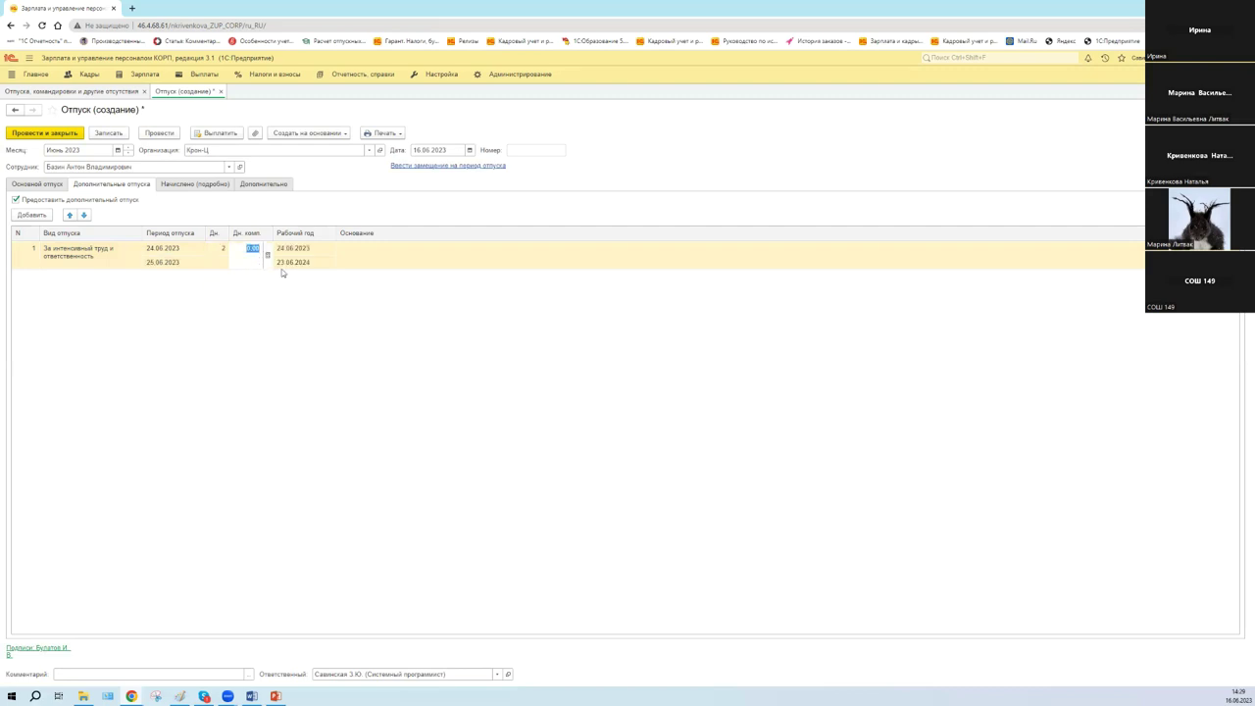
text(2)
click(358, 262)
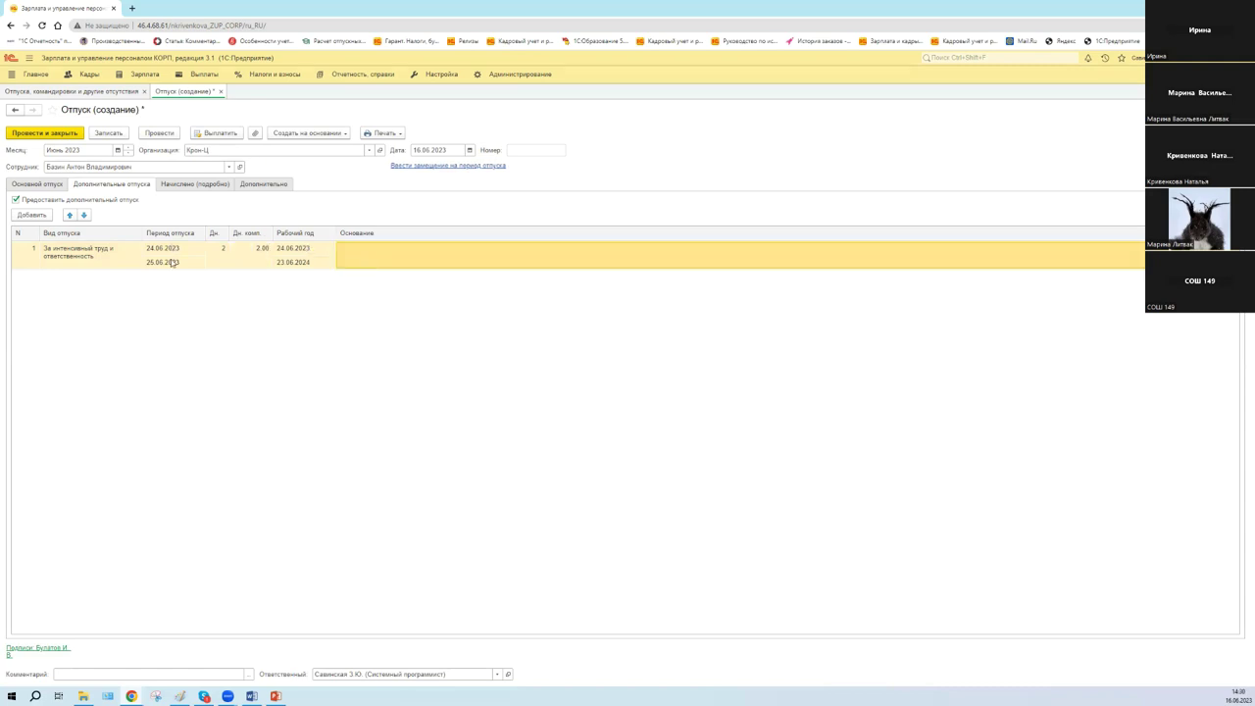
Compare the main vacation's end date with the additional leave period, and examine the detailed accruals of the vacation document
click(52, 187)
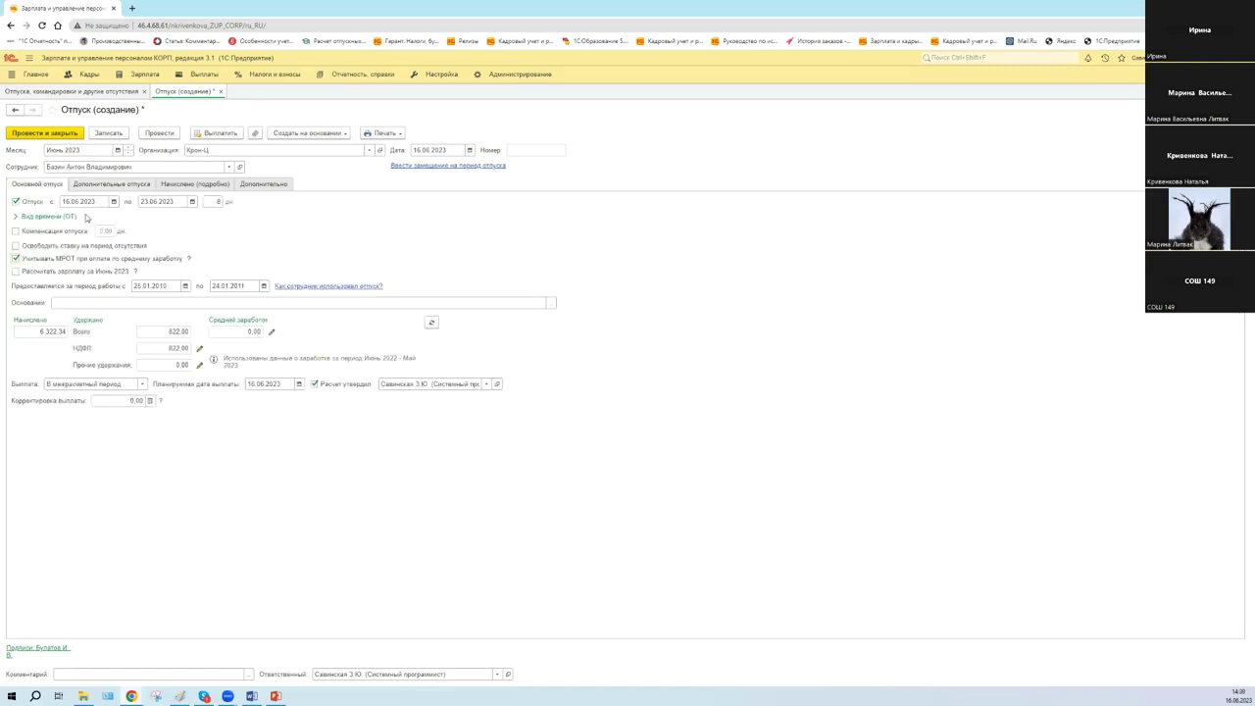
click(149, 202)
click(152, 204)
key(Left)
key(Left)
click(131, 187)
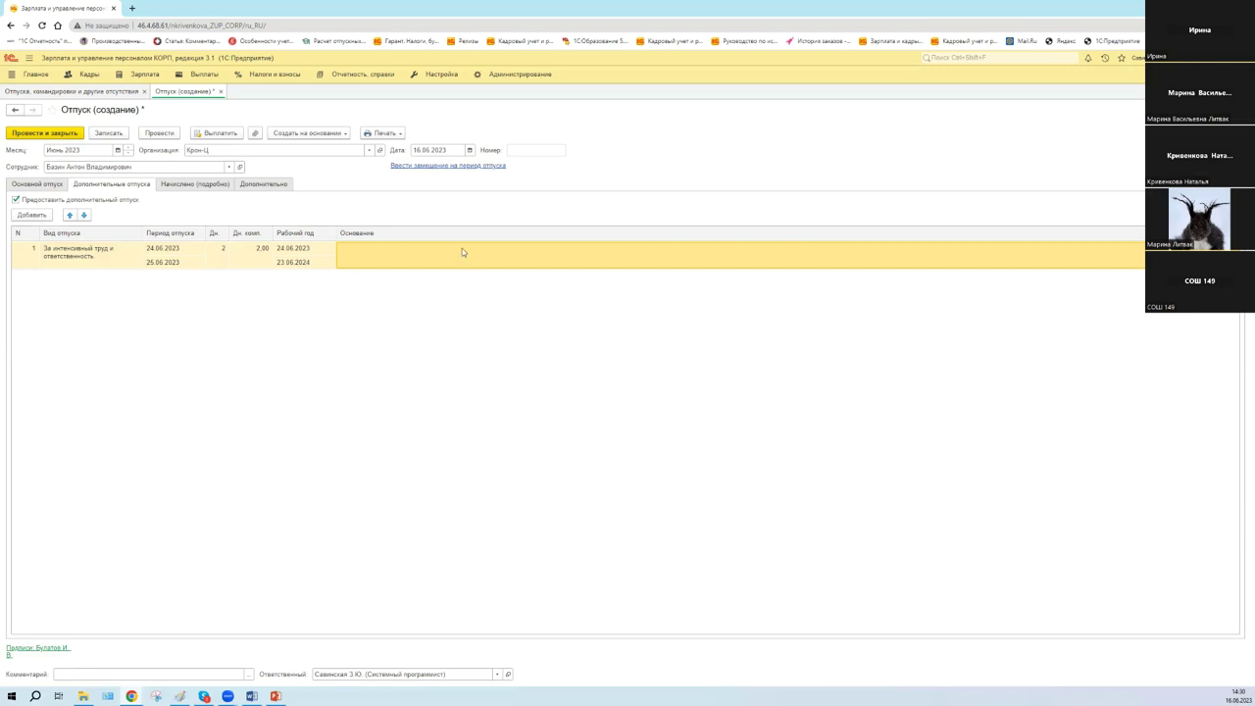
click(185, 184)
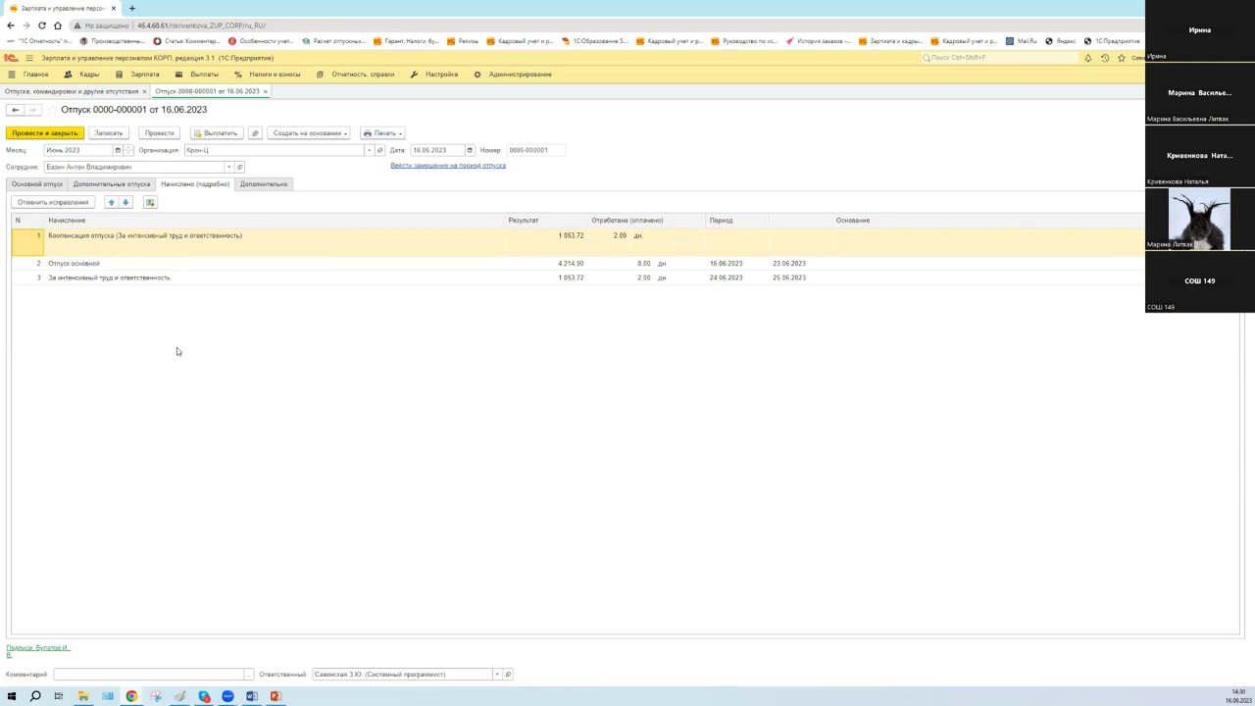
Look over the vacation document's accounting account setting, main vacation data, comment field and available print forms
click(252, 186)
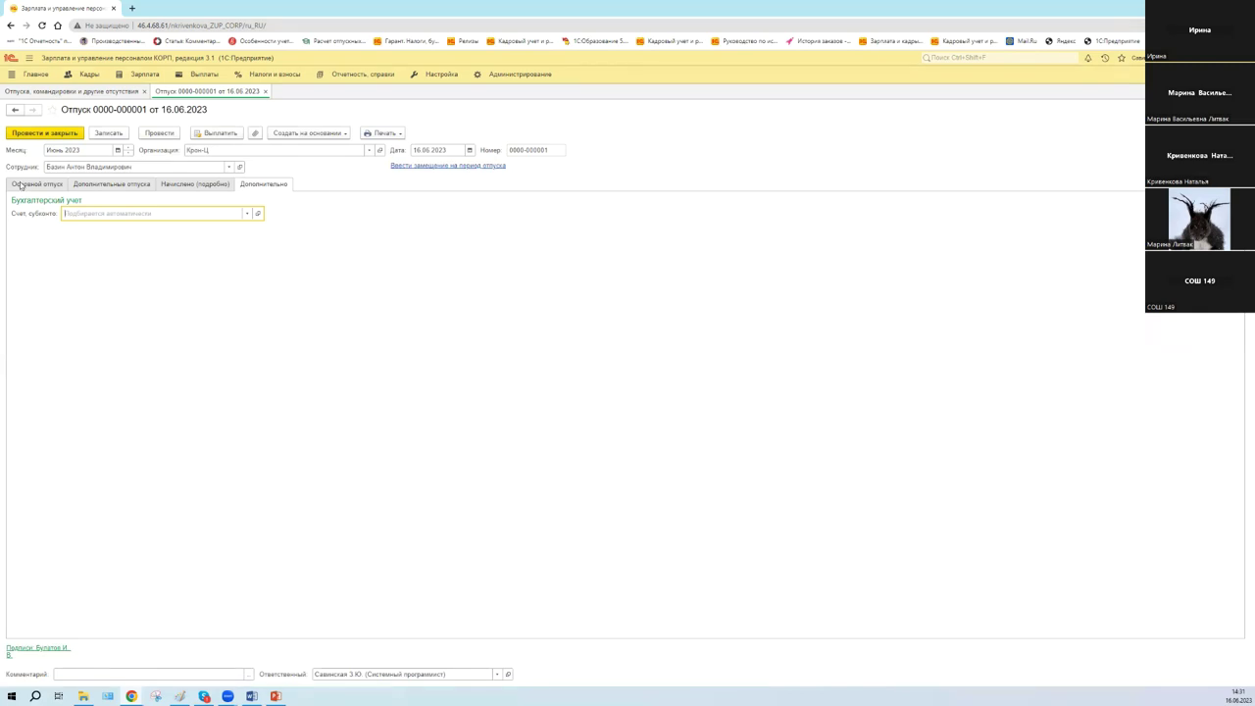
click(19, 185)
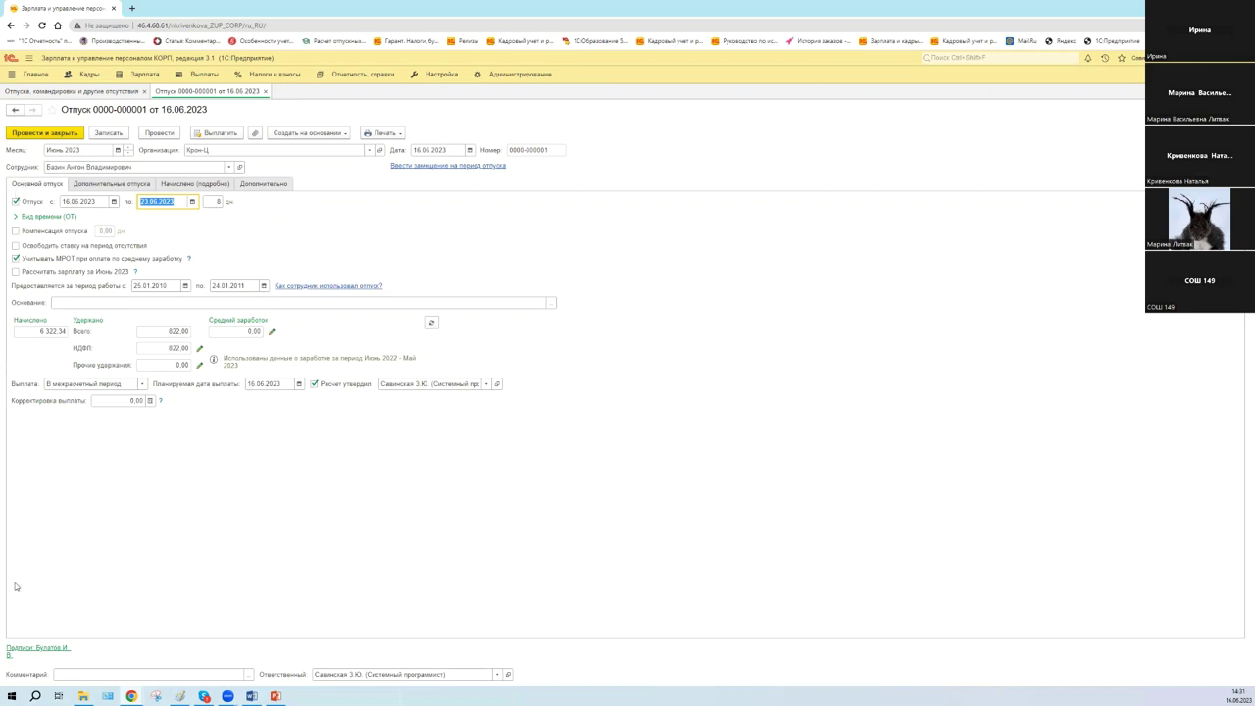
click(84, 675)
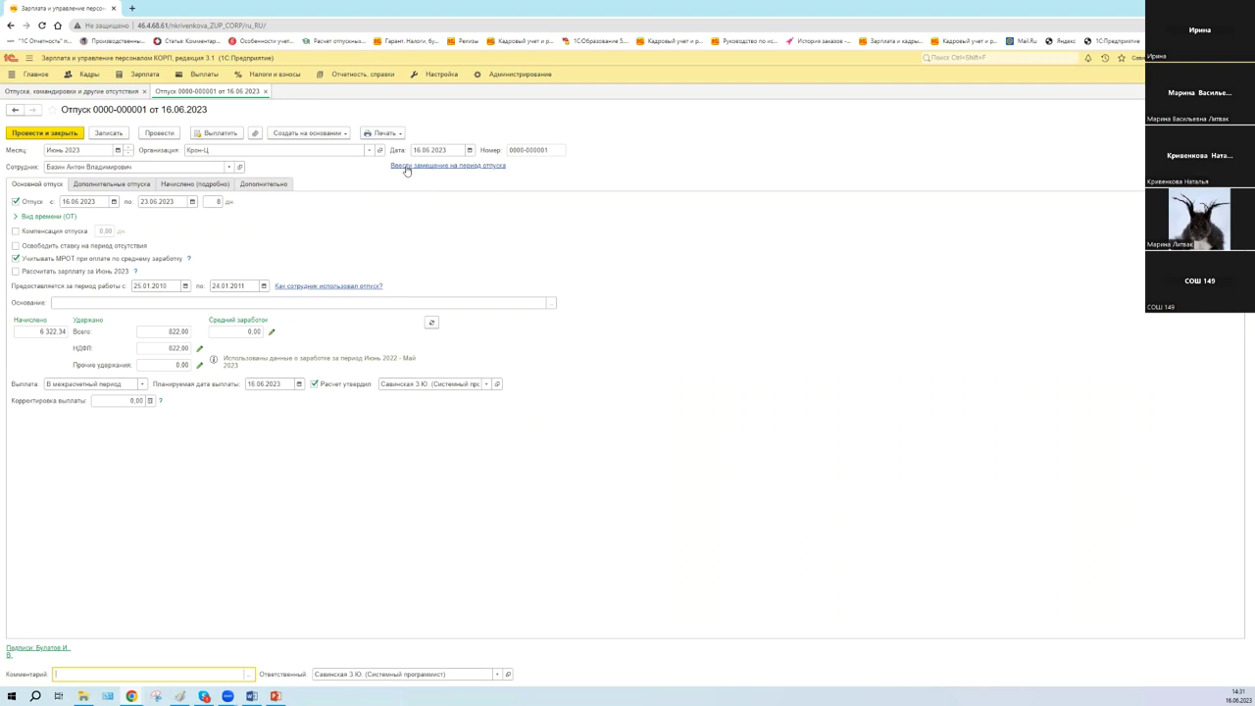
click(338, 133)
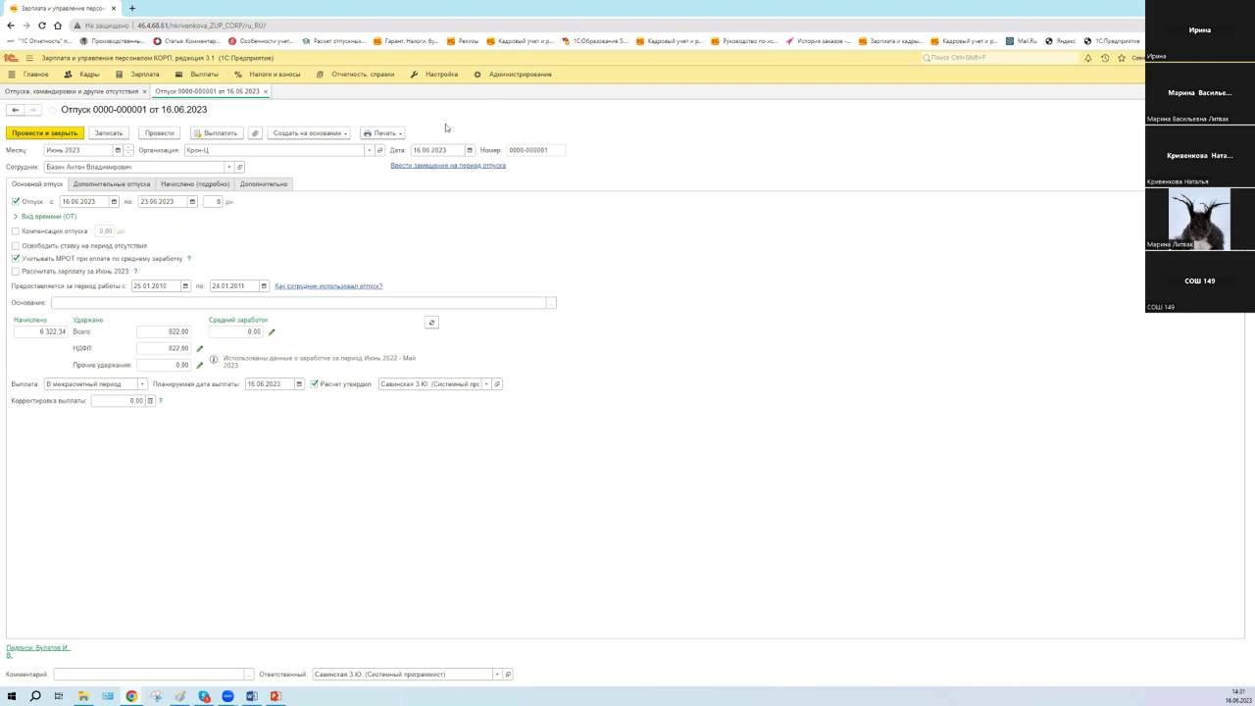
click(387, 134)
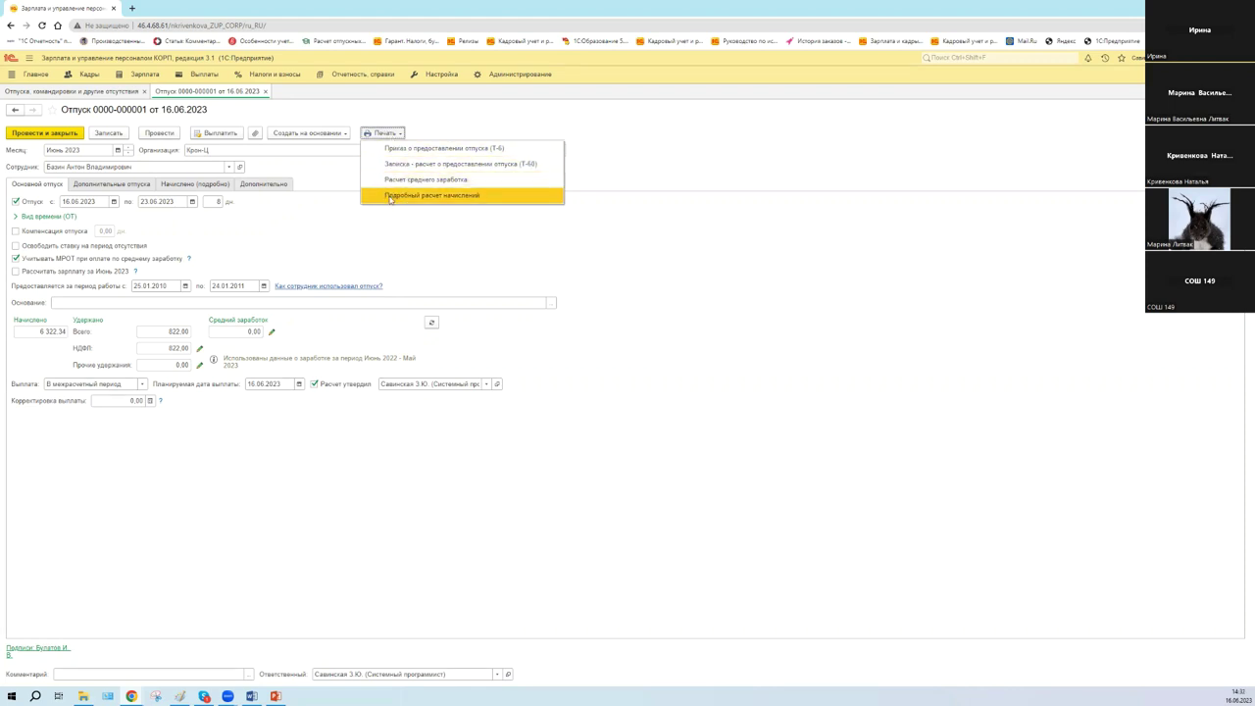
click(318, 236)
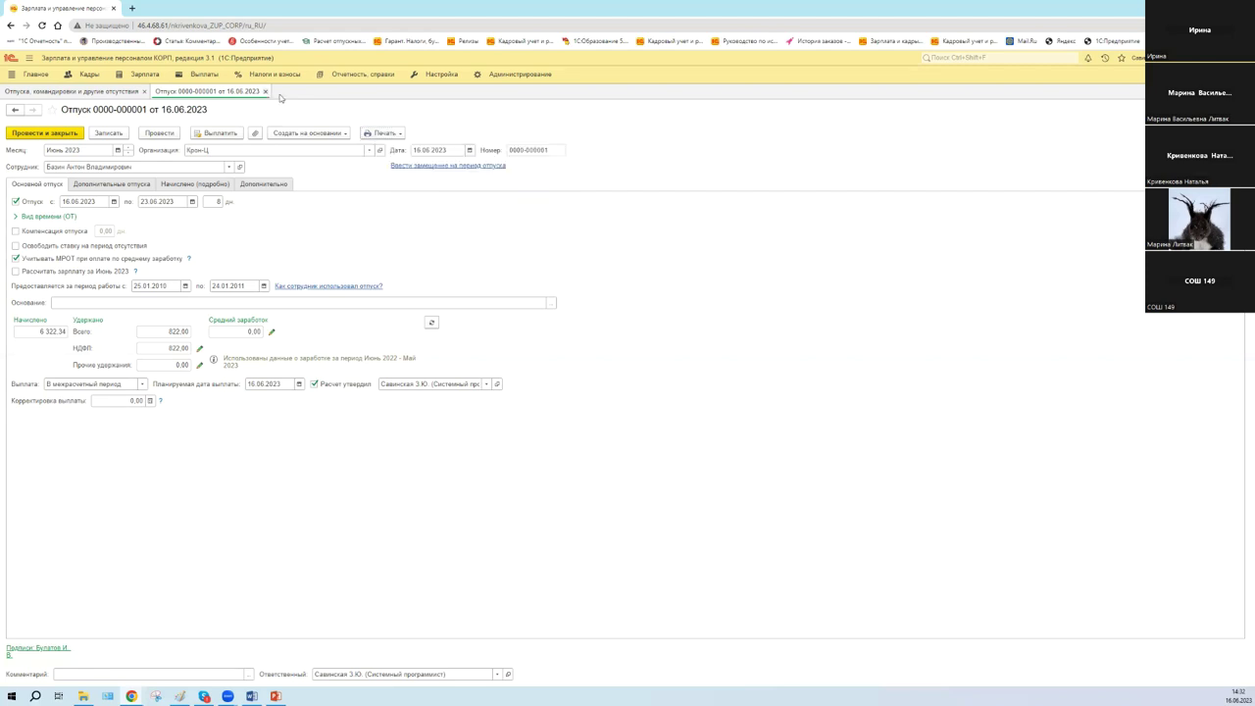
Close the vacation document, start a new Отсутствие с сохранением оплаты document, and return to the absence list
click(265, 91)
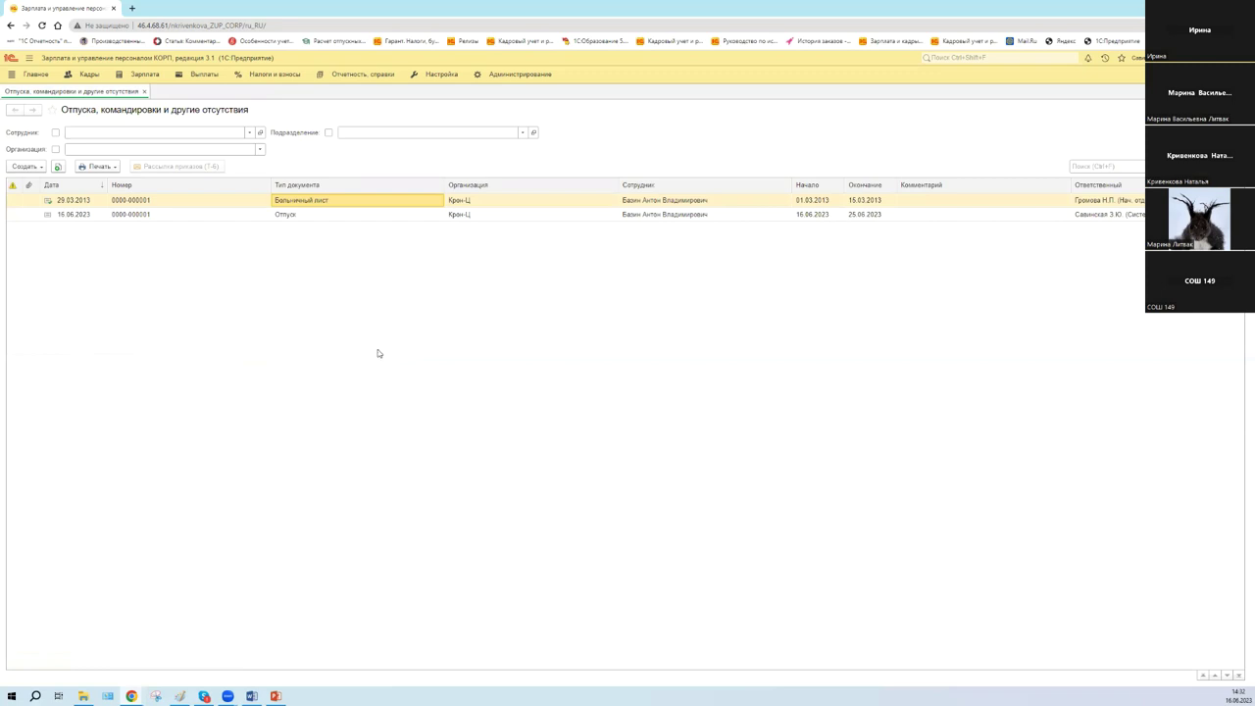
click(292, 219)
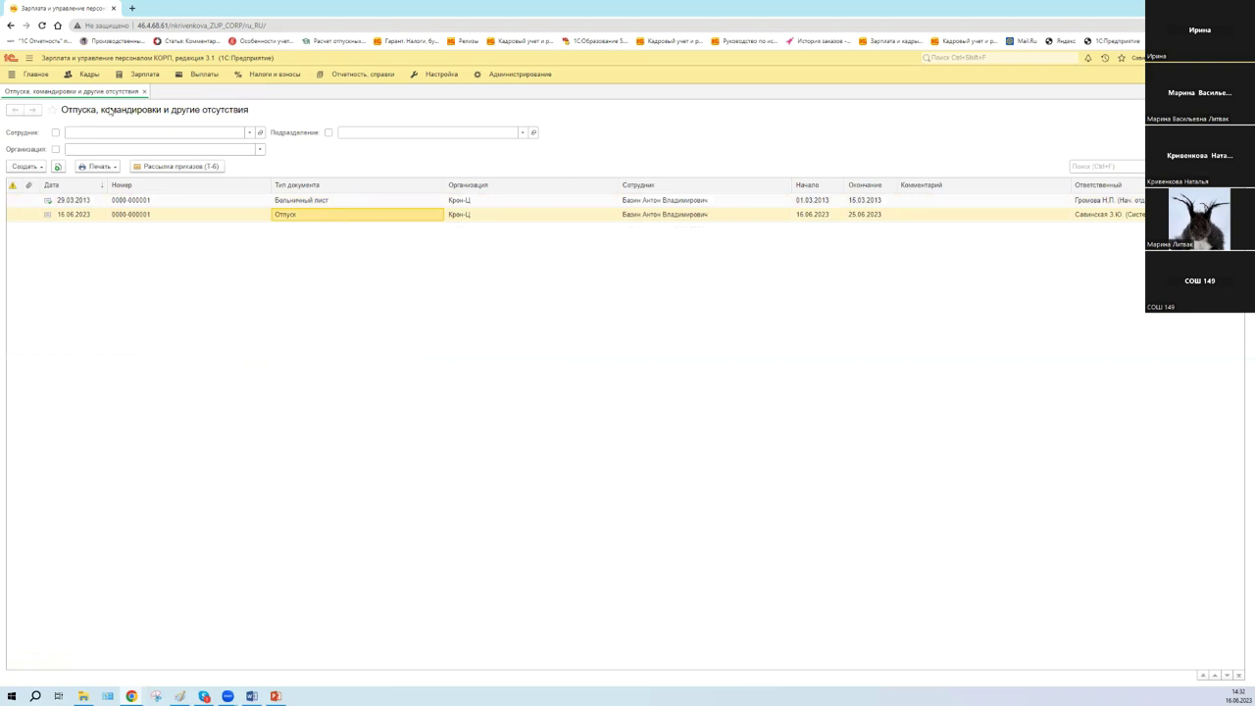
click(26, 167)
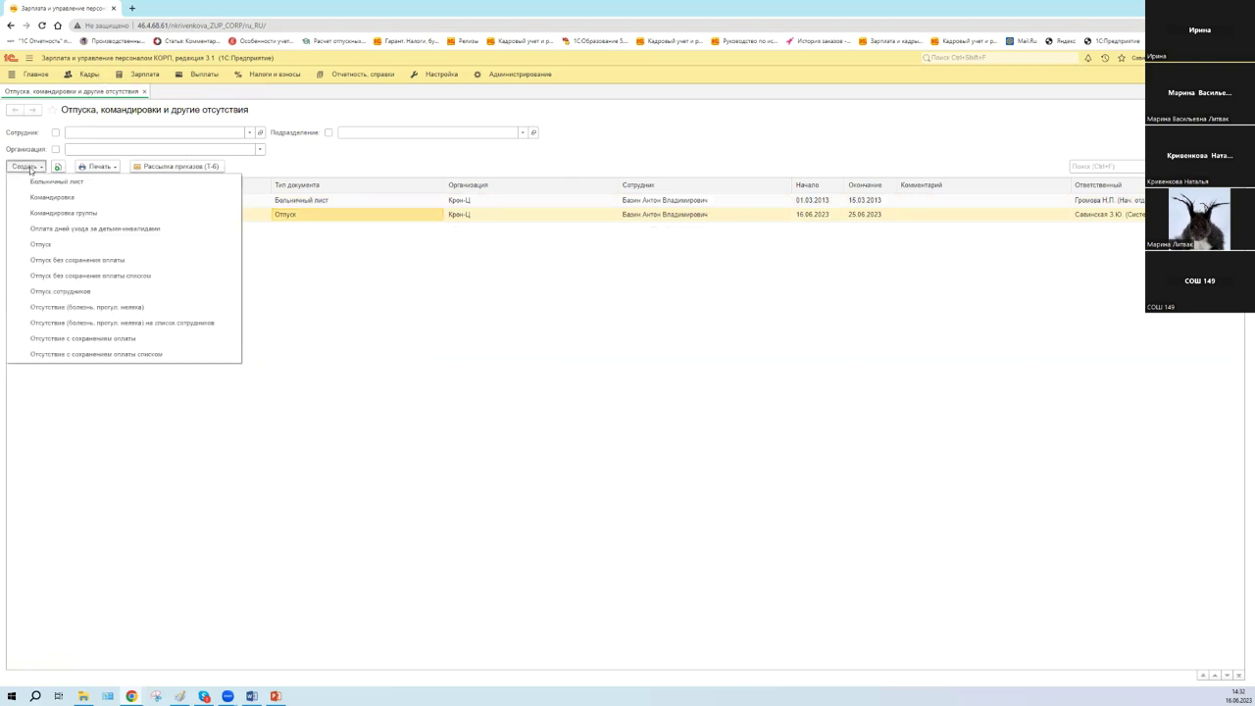
click(111, 340)
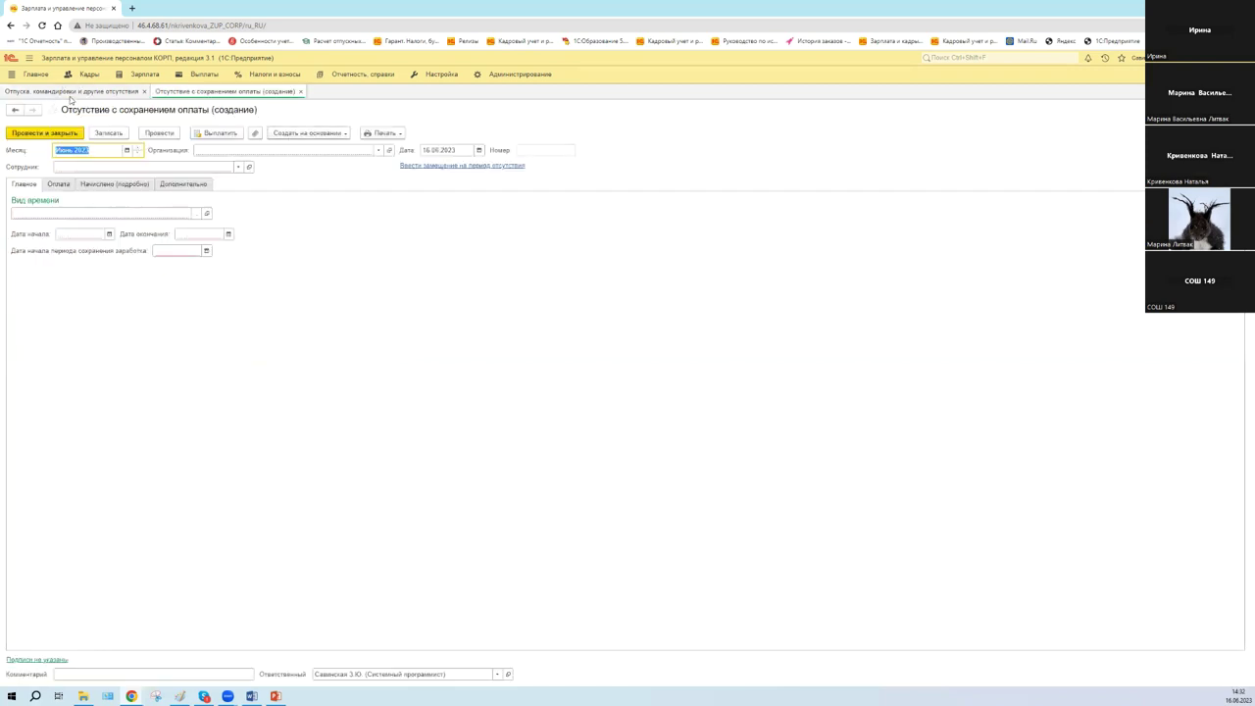
click(69, 91)
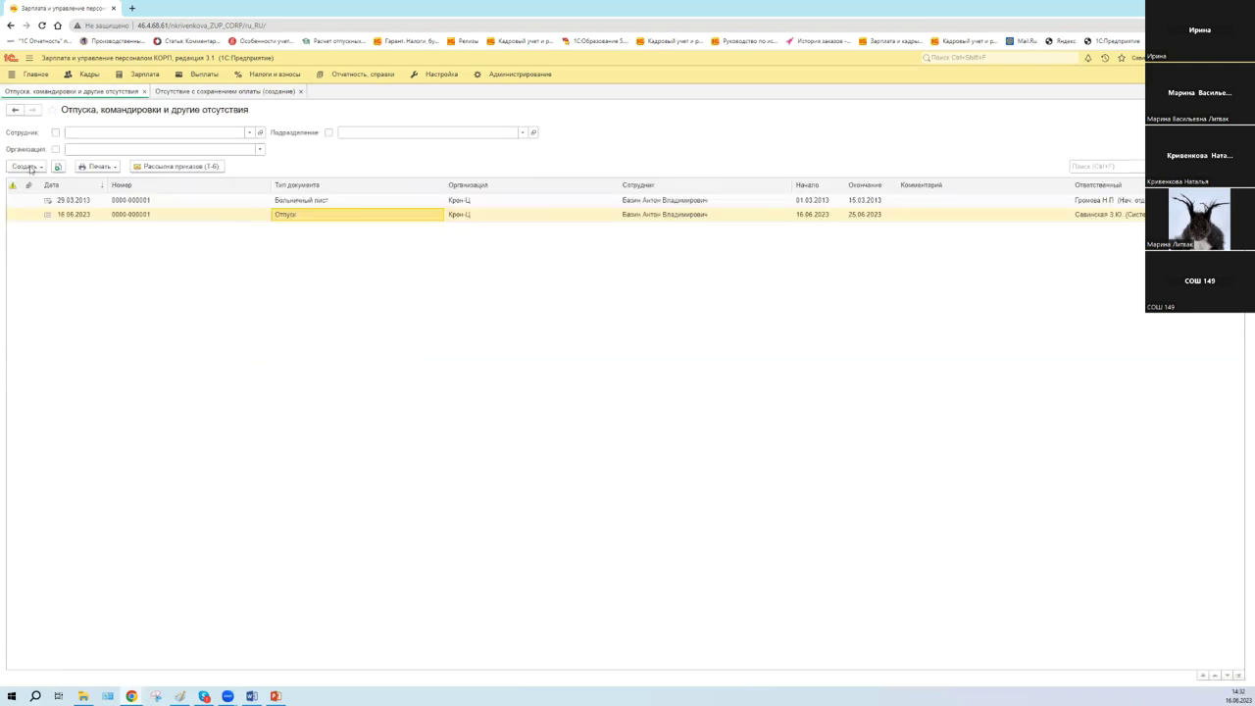
Create an Отсутствие (болезнь, прогул, неявка) на список сотрудников document and look at its comment field
click(30, 168)
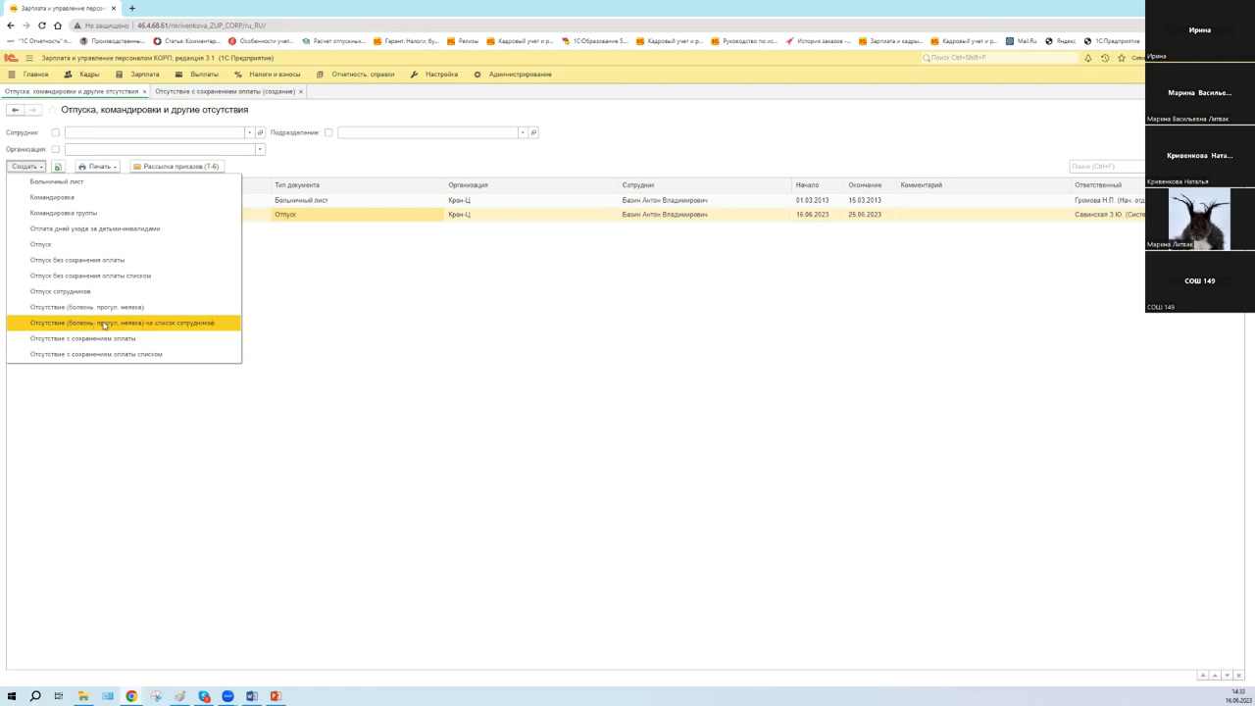
click(104, 322)
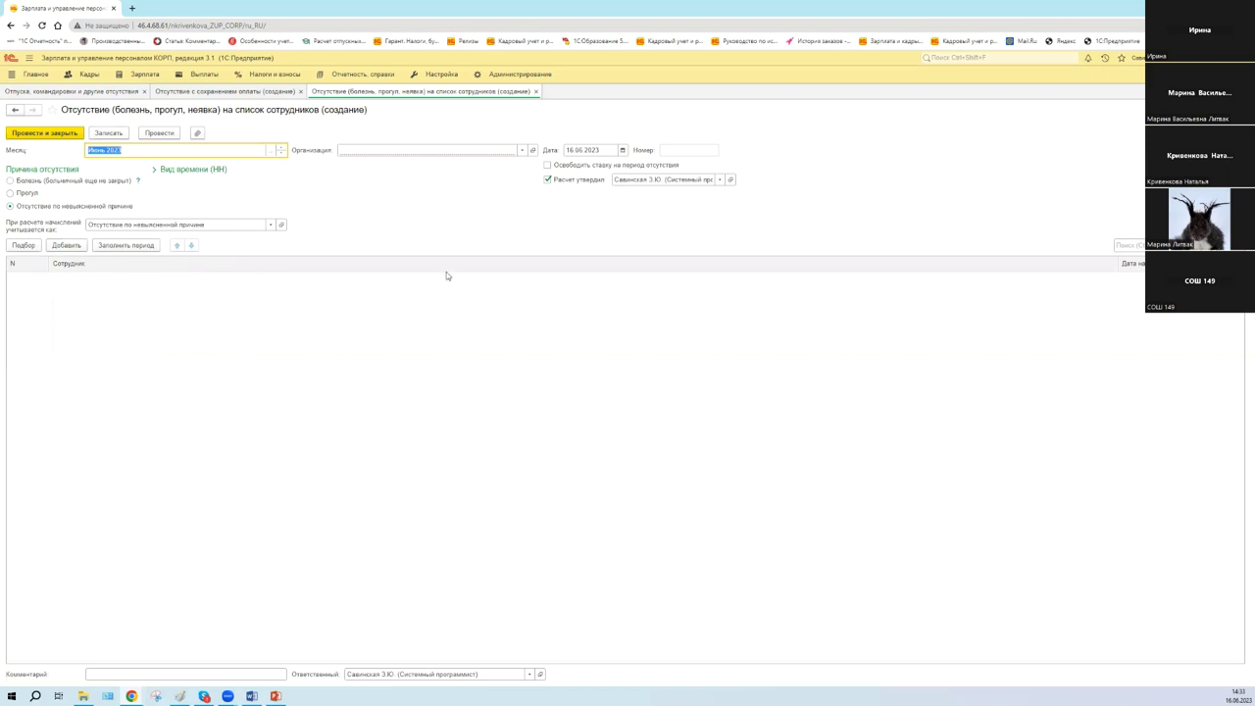
click(87, 677)
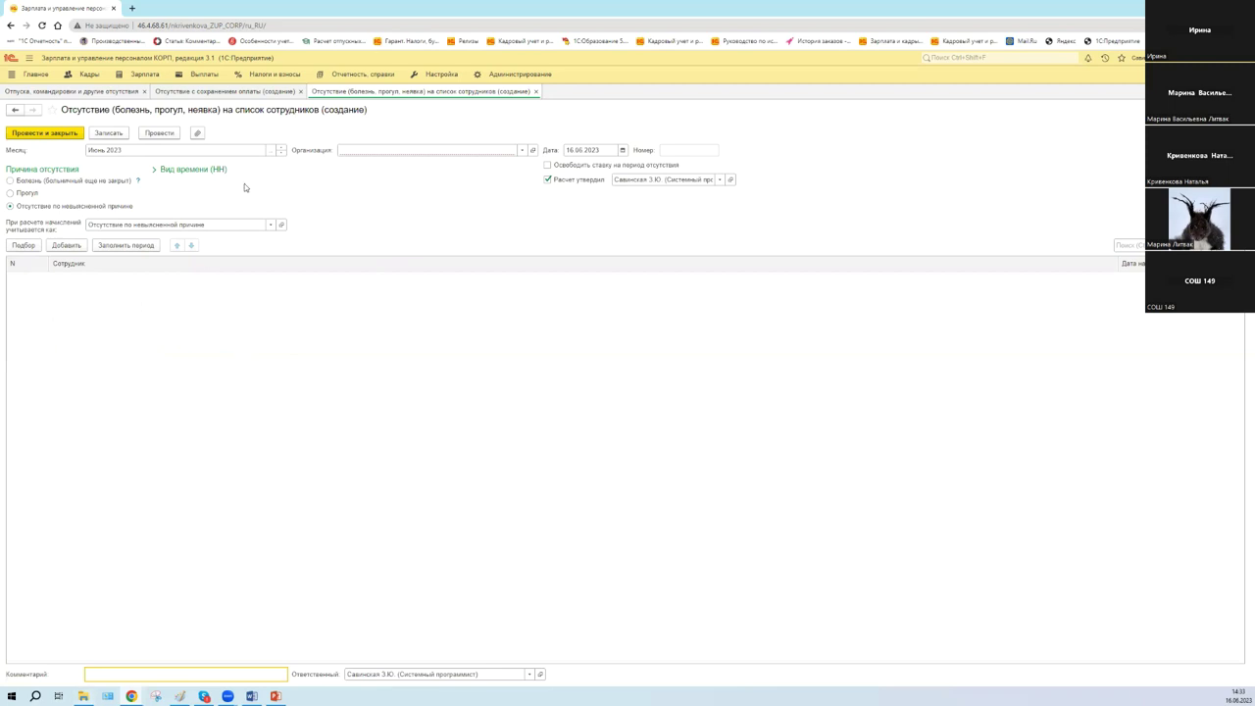
Pick three employees working in June 2023 into the absence document's employee list
click(24, 245)
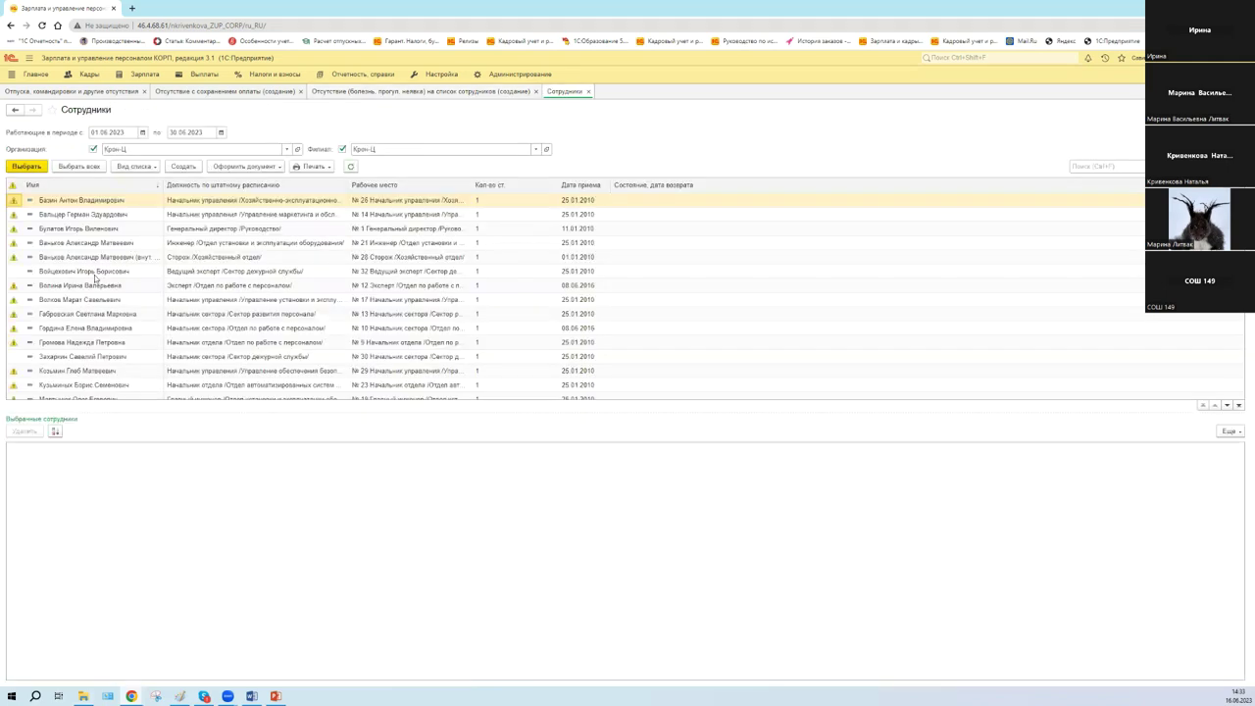
double_click(88, 242)
double_click(88, 271)
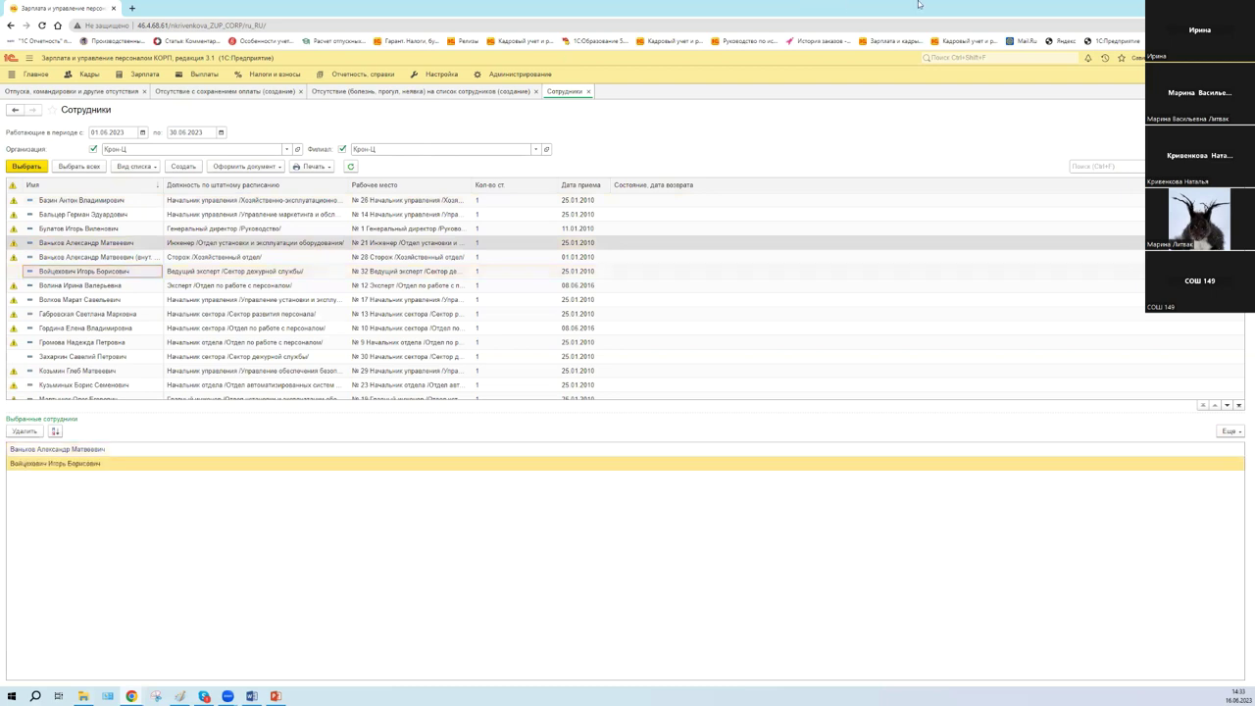
key(Return)
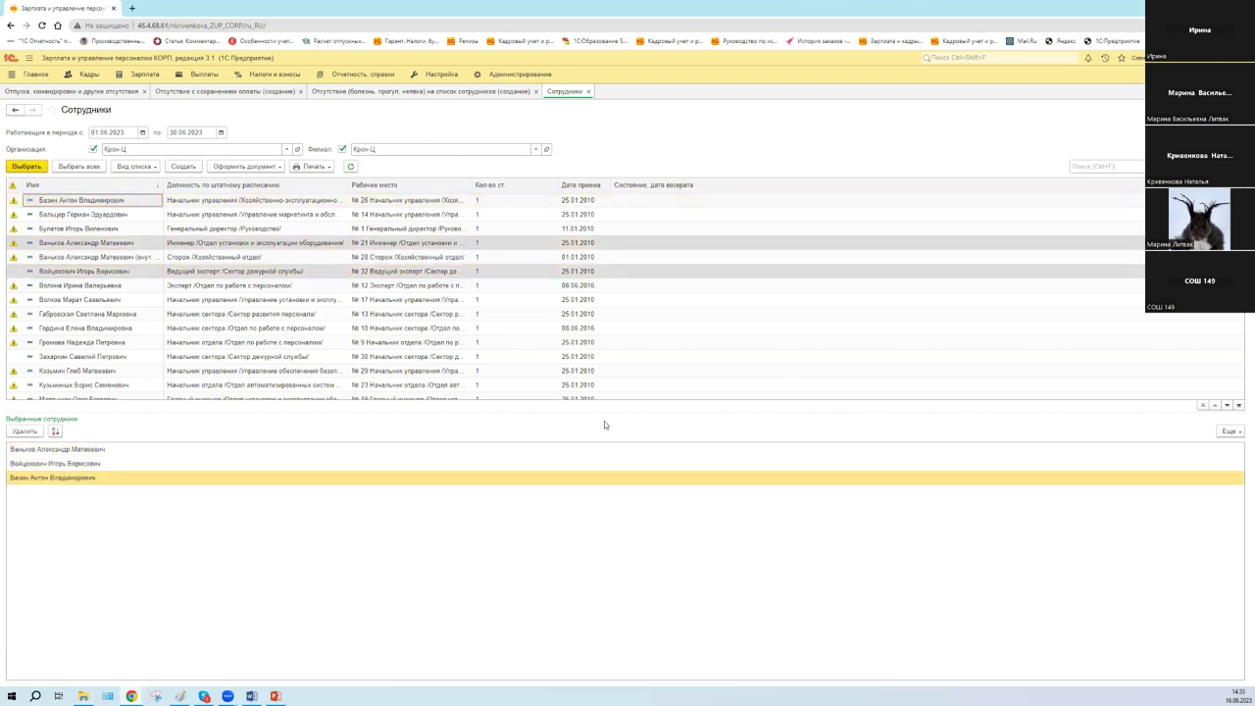
key(Escape)
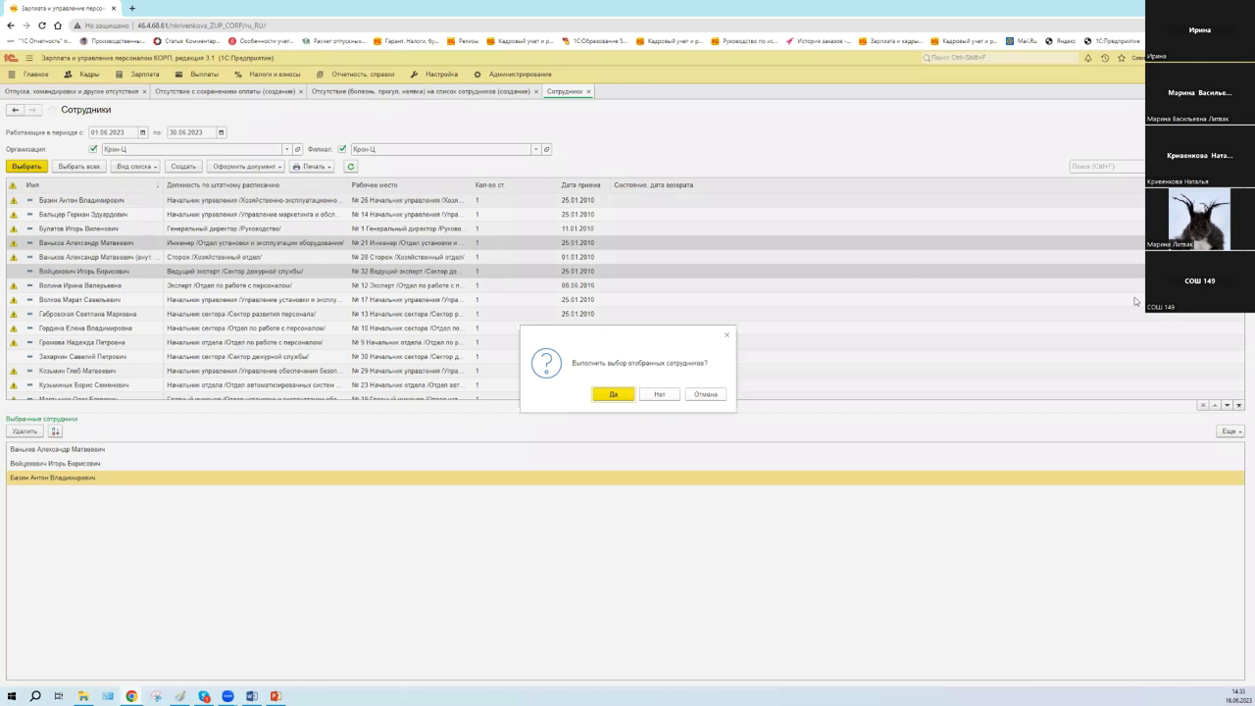
key(Return)
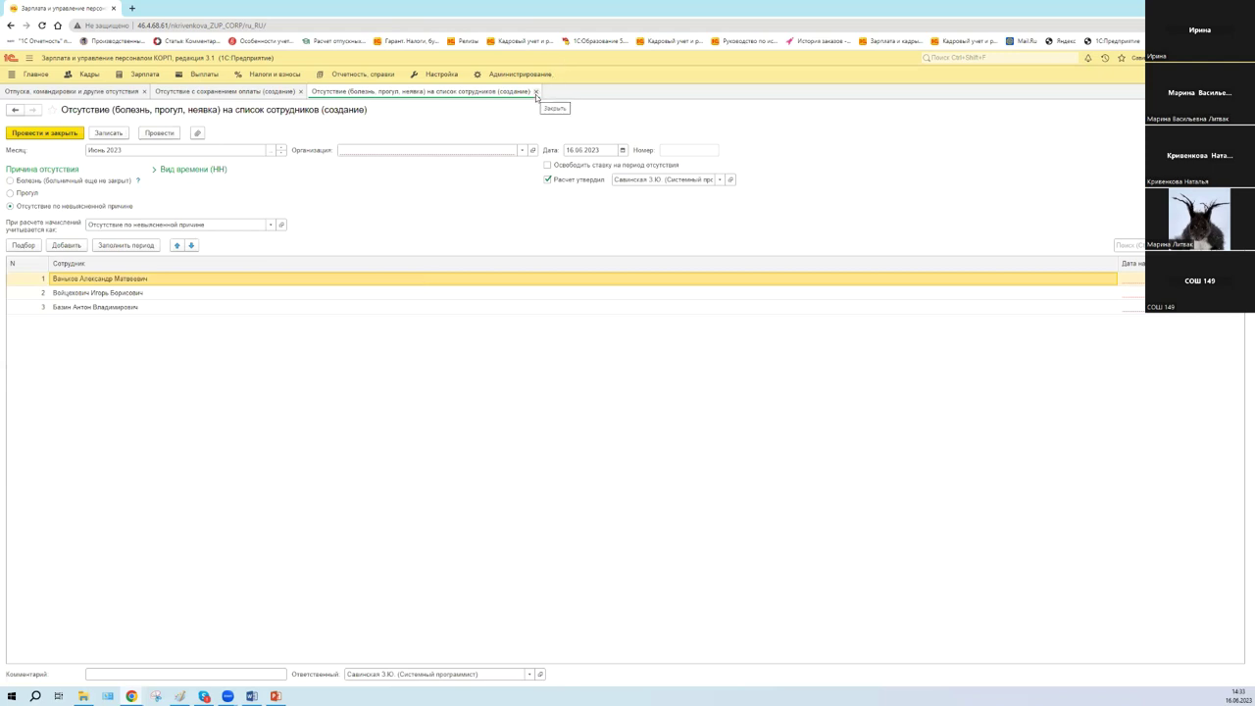
Save the absence list document and set its organization to Крон-Ц
click(108, 133)
click(521, 151)
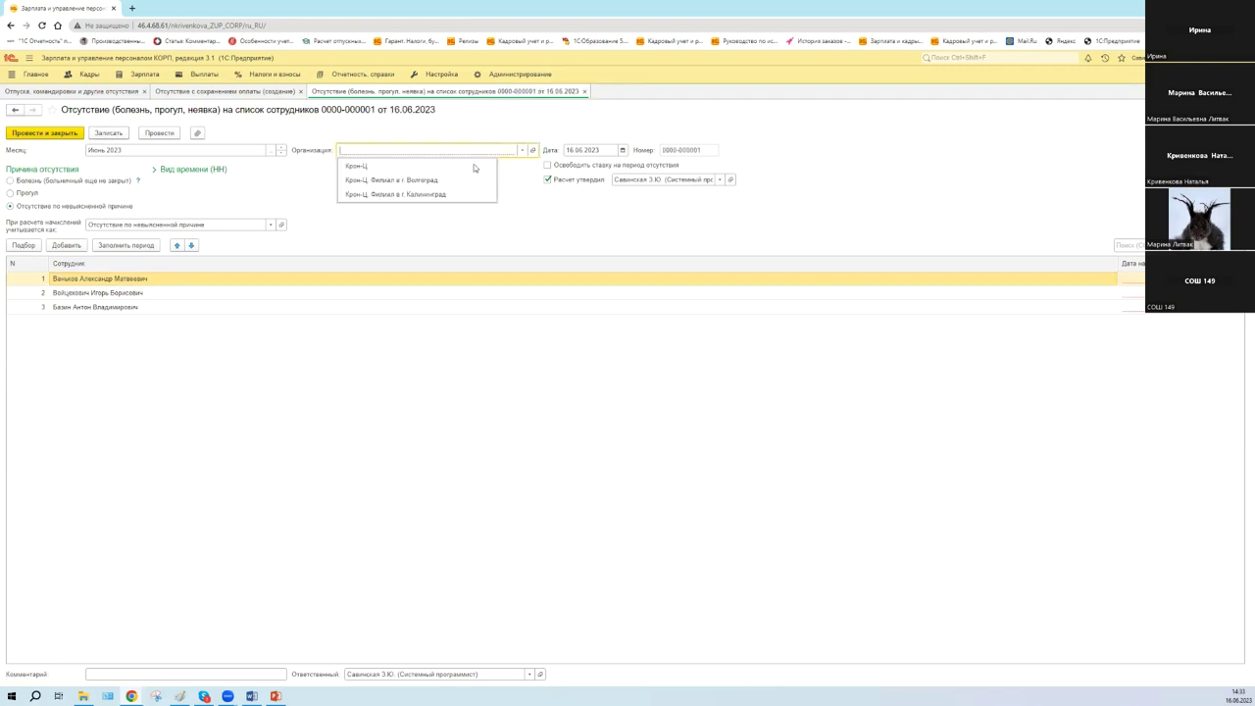
click(473, 163)
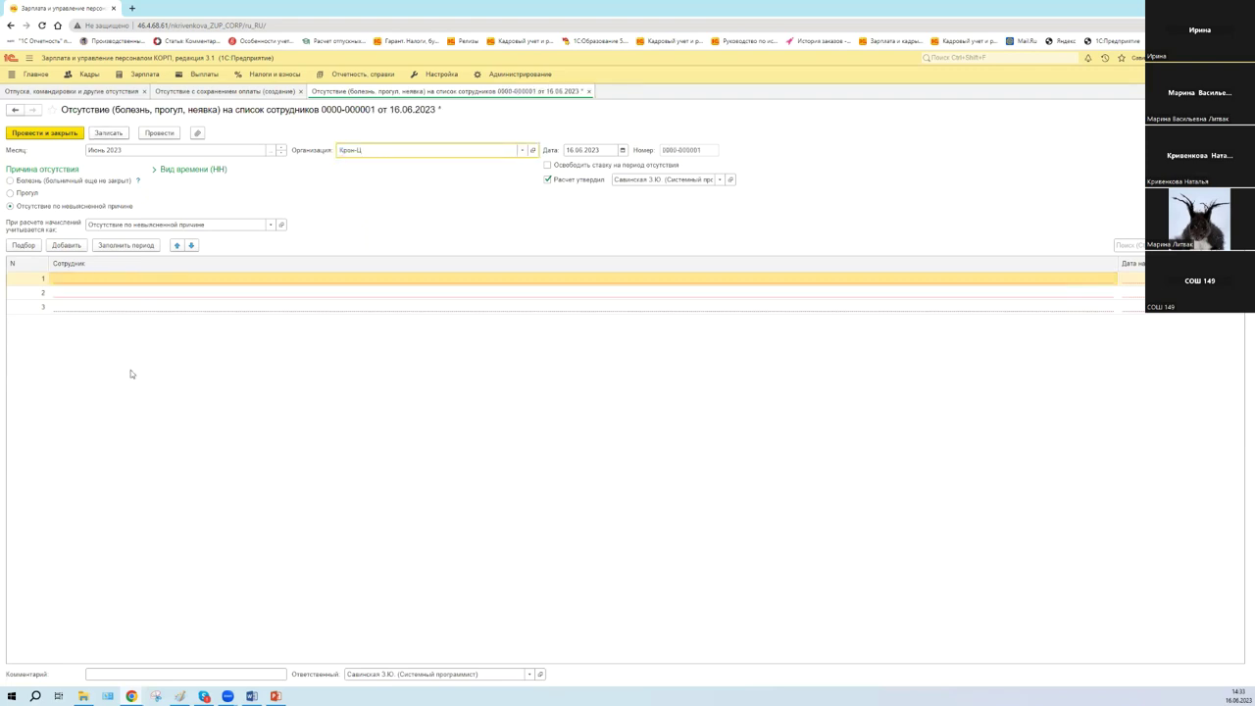
Delete the blank rows from the absence document's employee list
click(101, 292)
key(Delete)
key(Delete)
key(Delete)
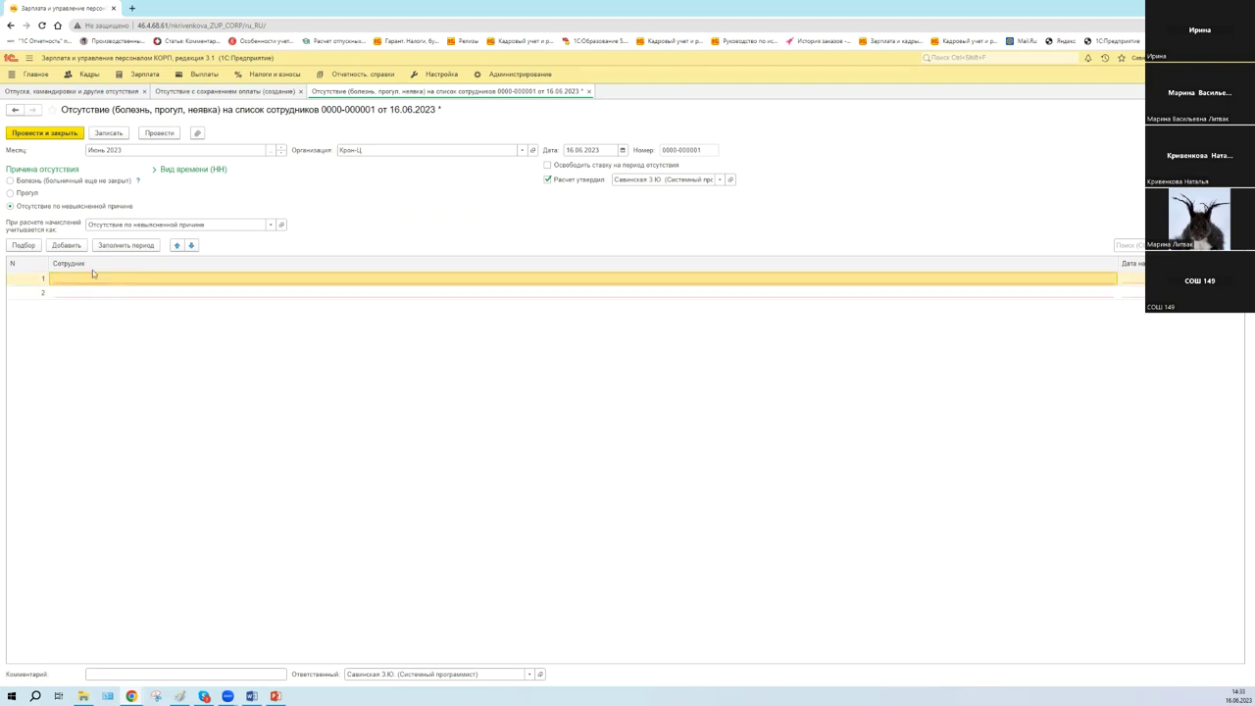
Add the Генеральный директор and the Ведущий эксперт of Сектор дежурной службы to the absence document's employee list
click(25, 246)
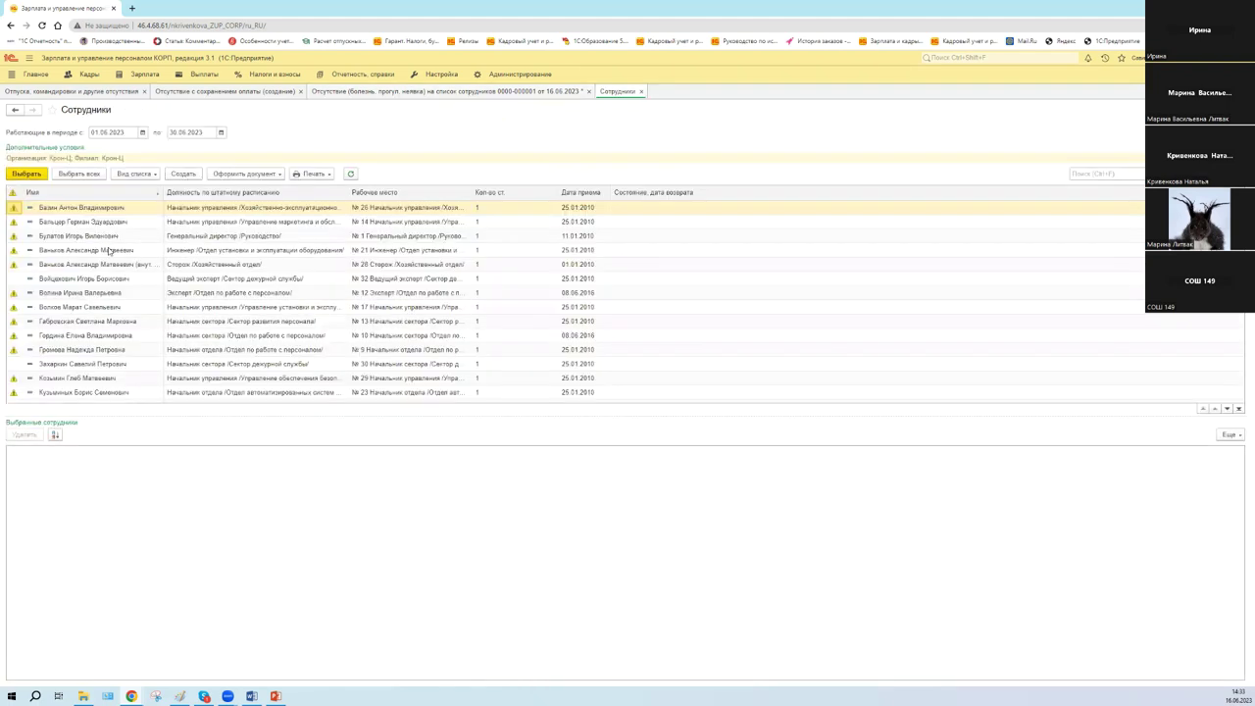
click(103, 278)
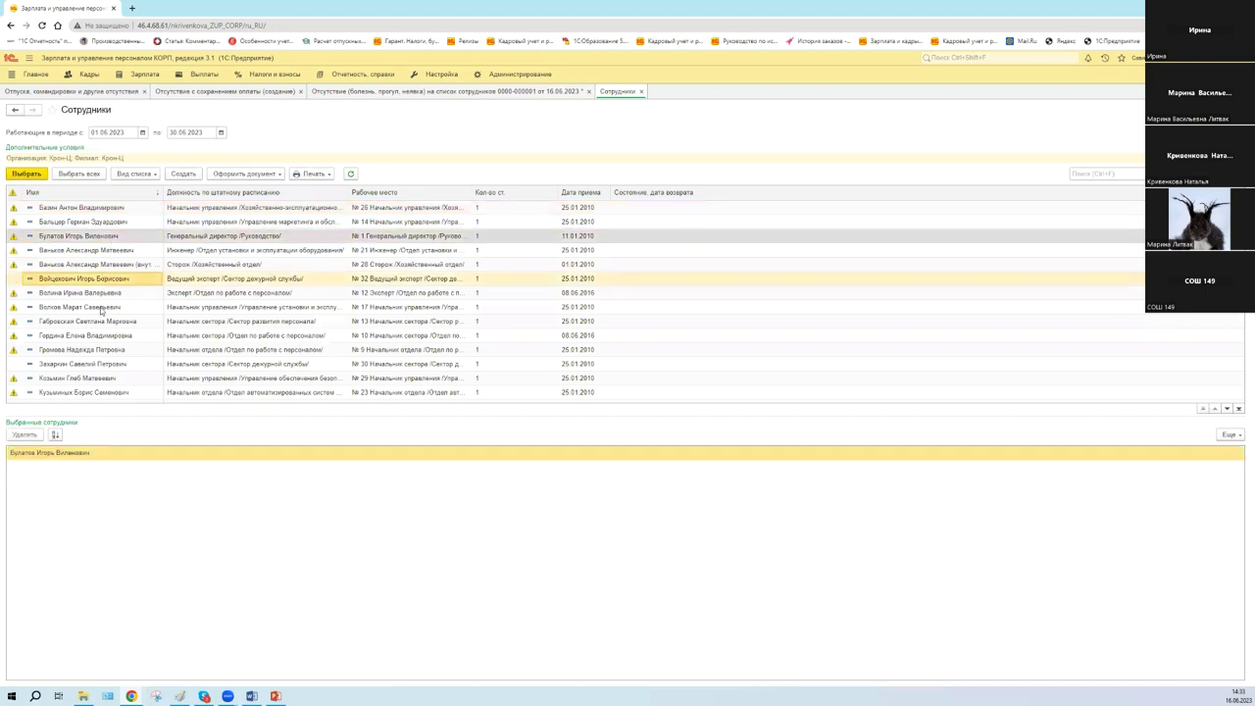
click(101, 310)
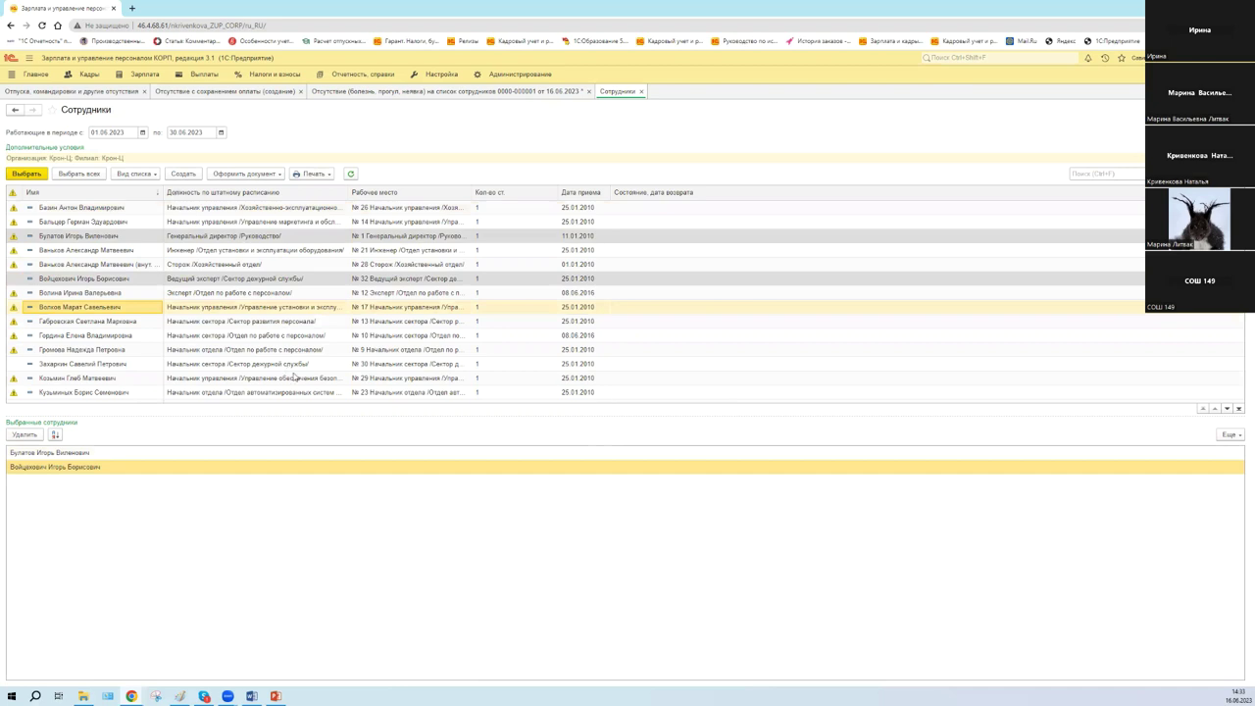
key(Escape)
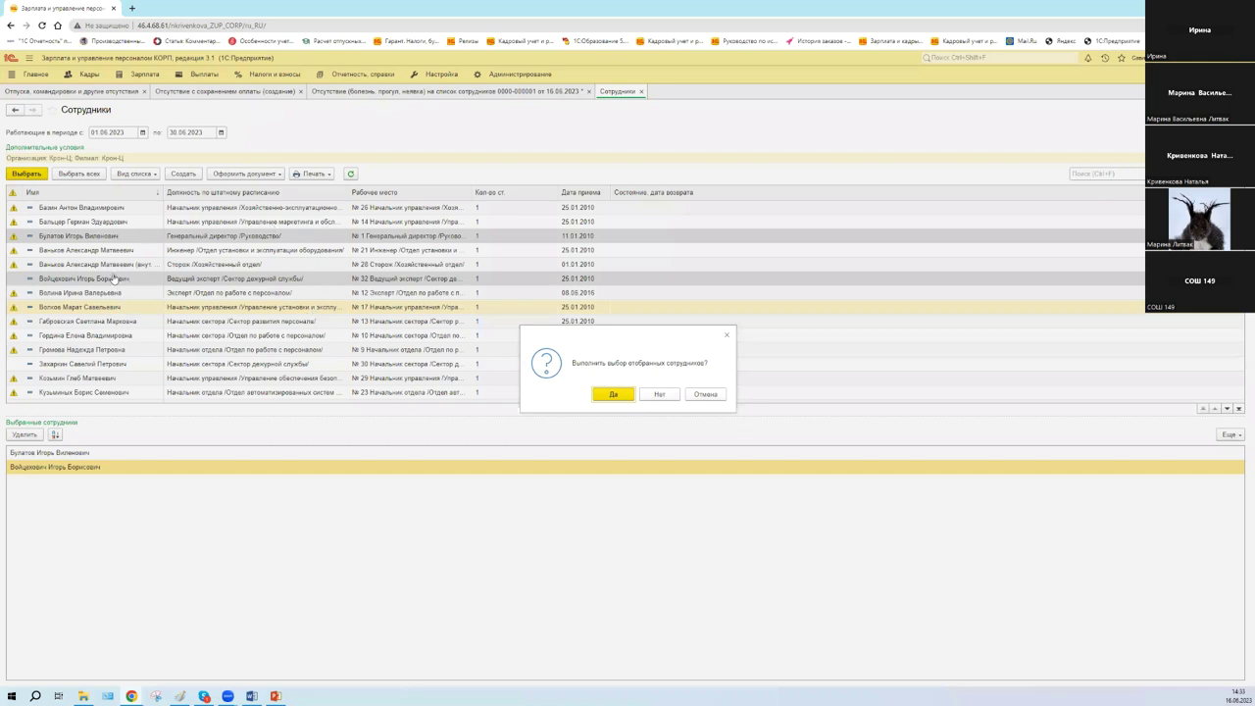
key(Return)
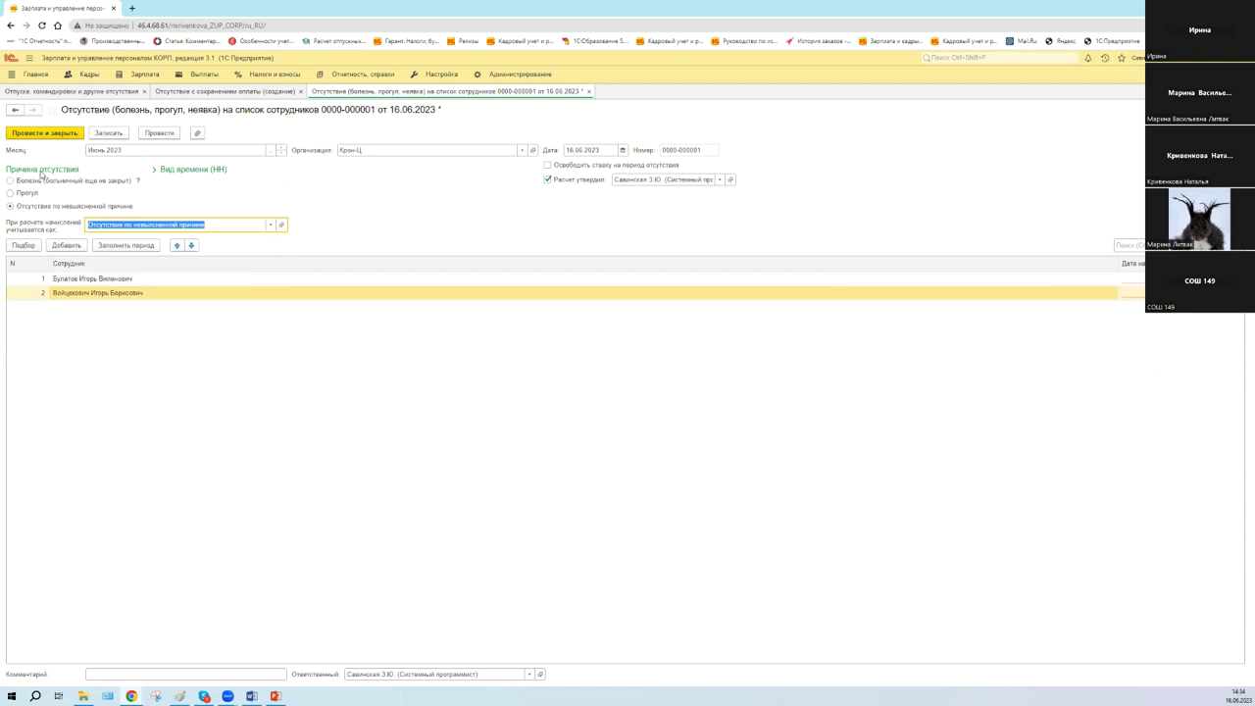
Create an Отсутствие с сохранением оплаты списком document for organization Крон-Ц with time type Рабочее время
click(71, 91)
click(25, 166)
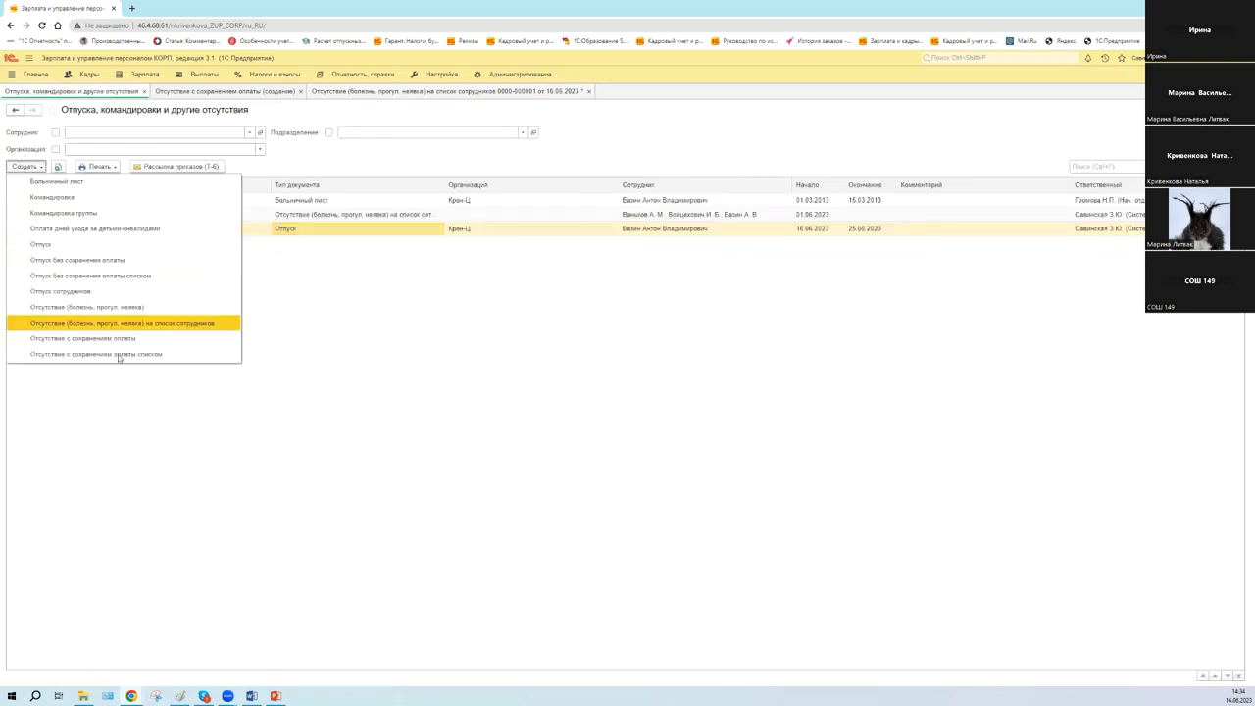
click(117, 357)
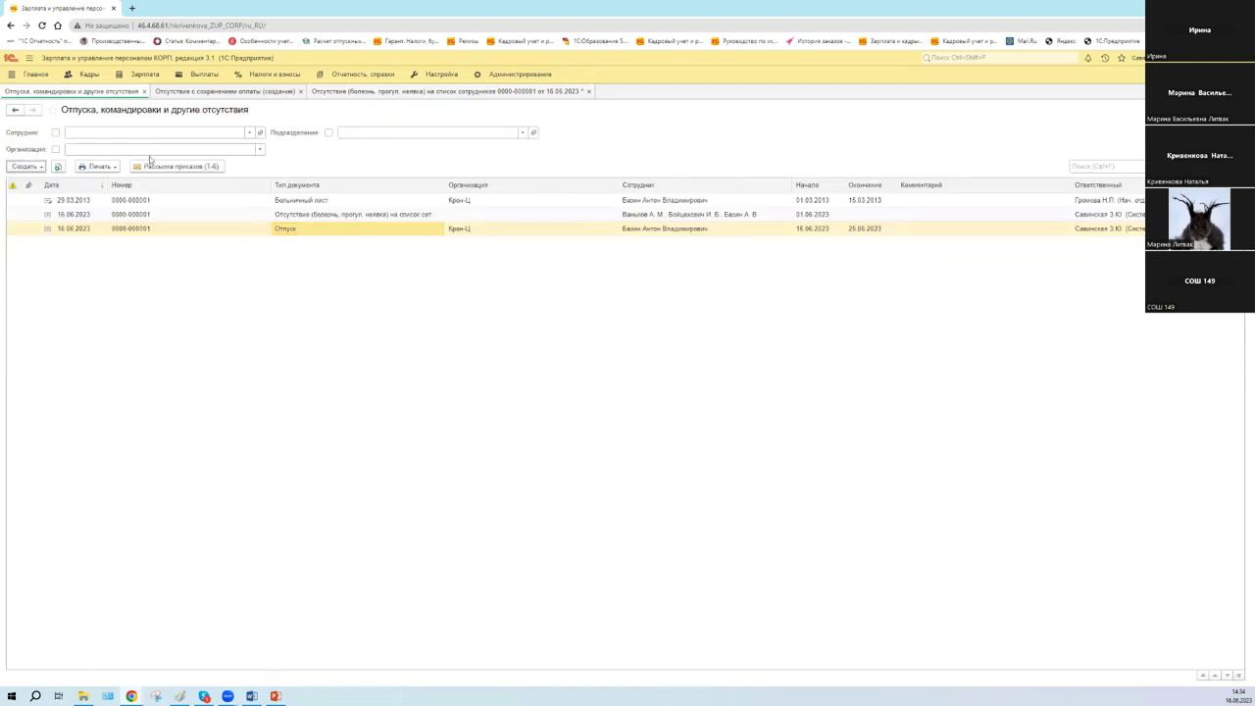
click(378, 150)
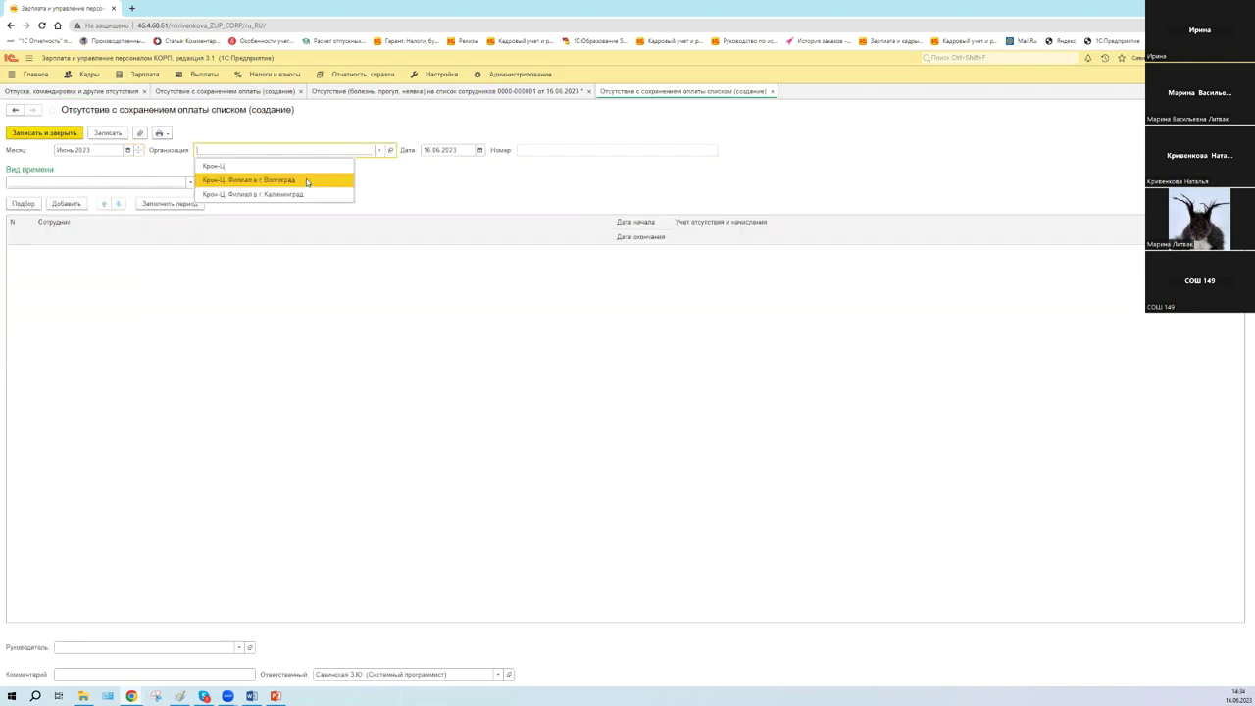
click(213, 166)
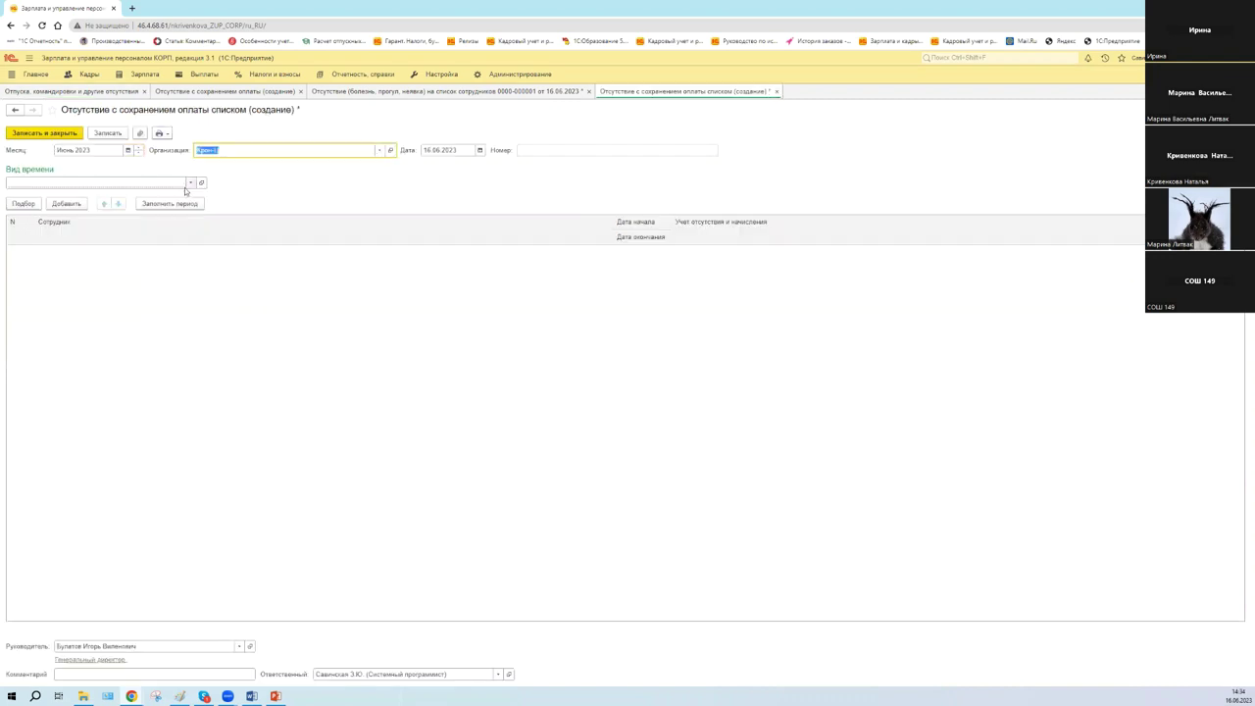
click(190, 183)
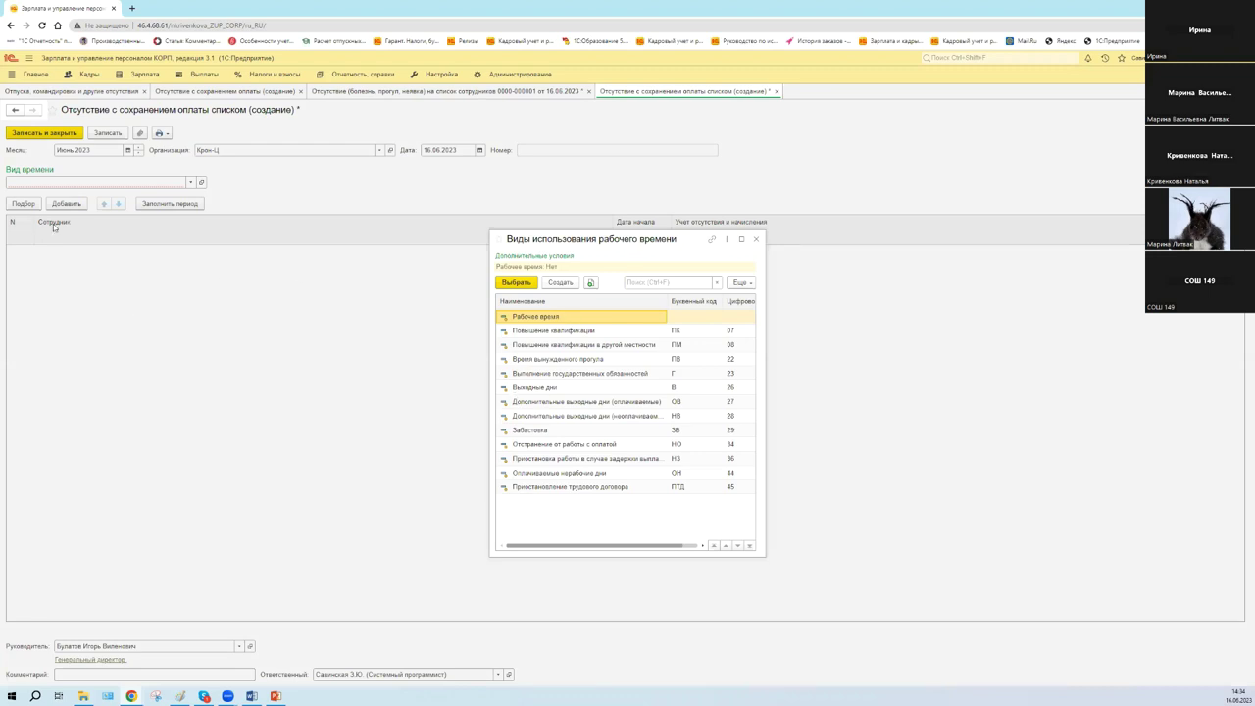
key(Return)
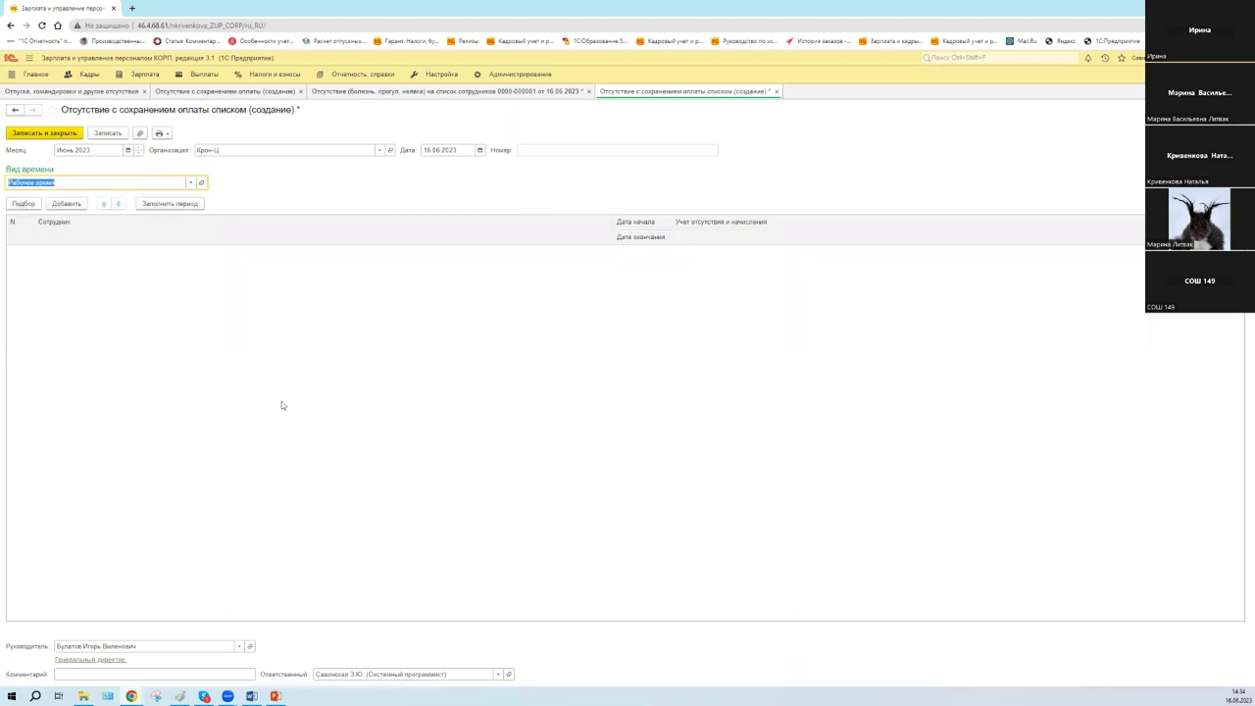
Add the installation management head, the personnel department head and the internal part-time Сторож to the paid absence list
key(Tab)
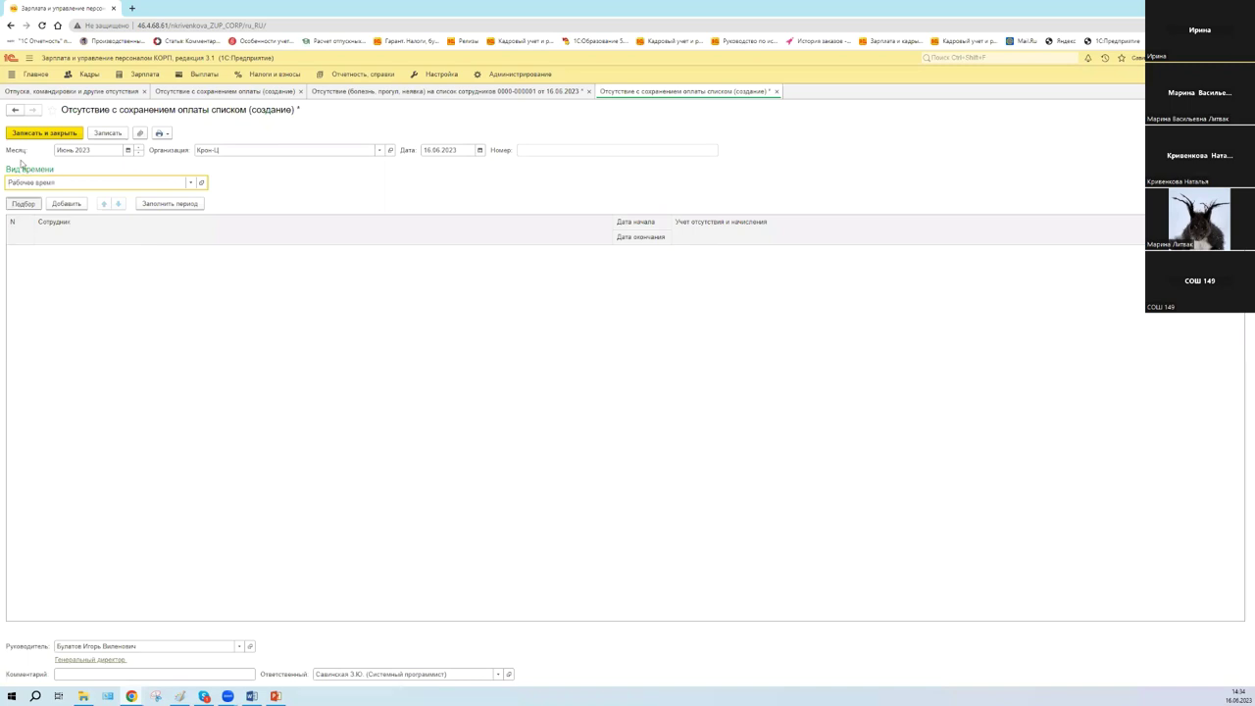
key(Return)
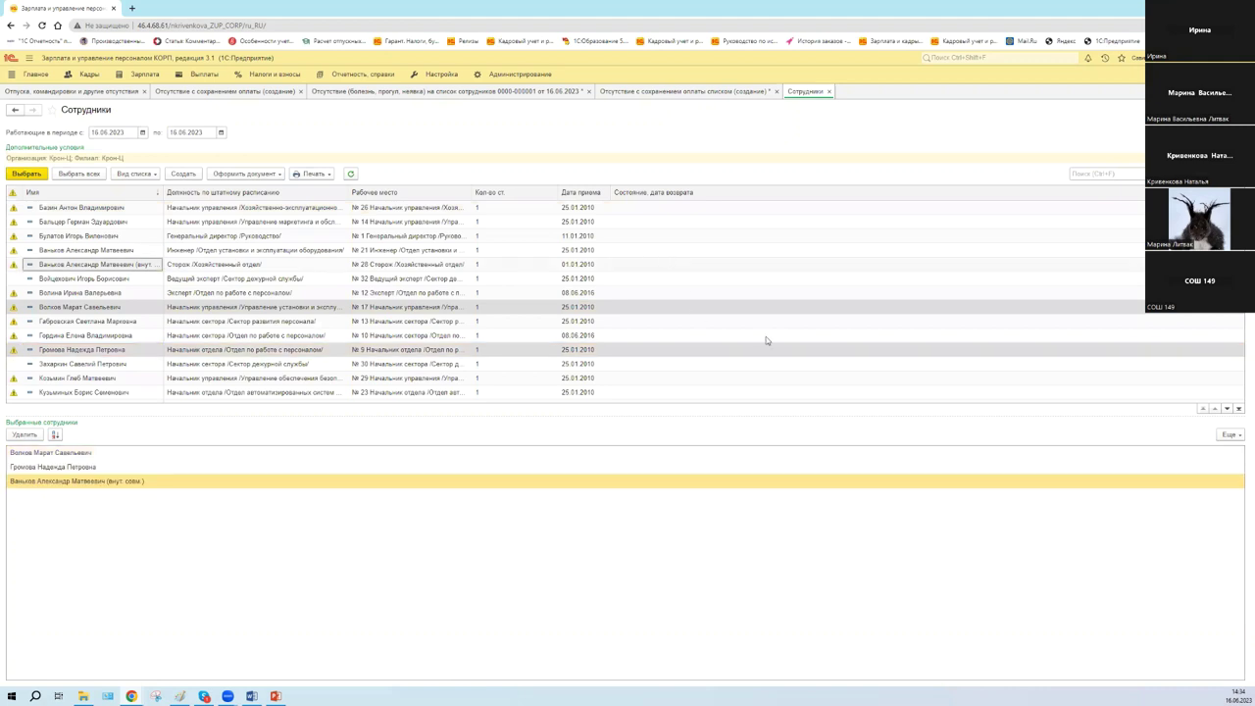
key(ctrl+Return)
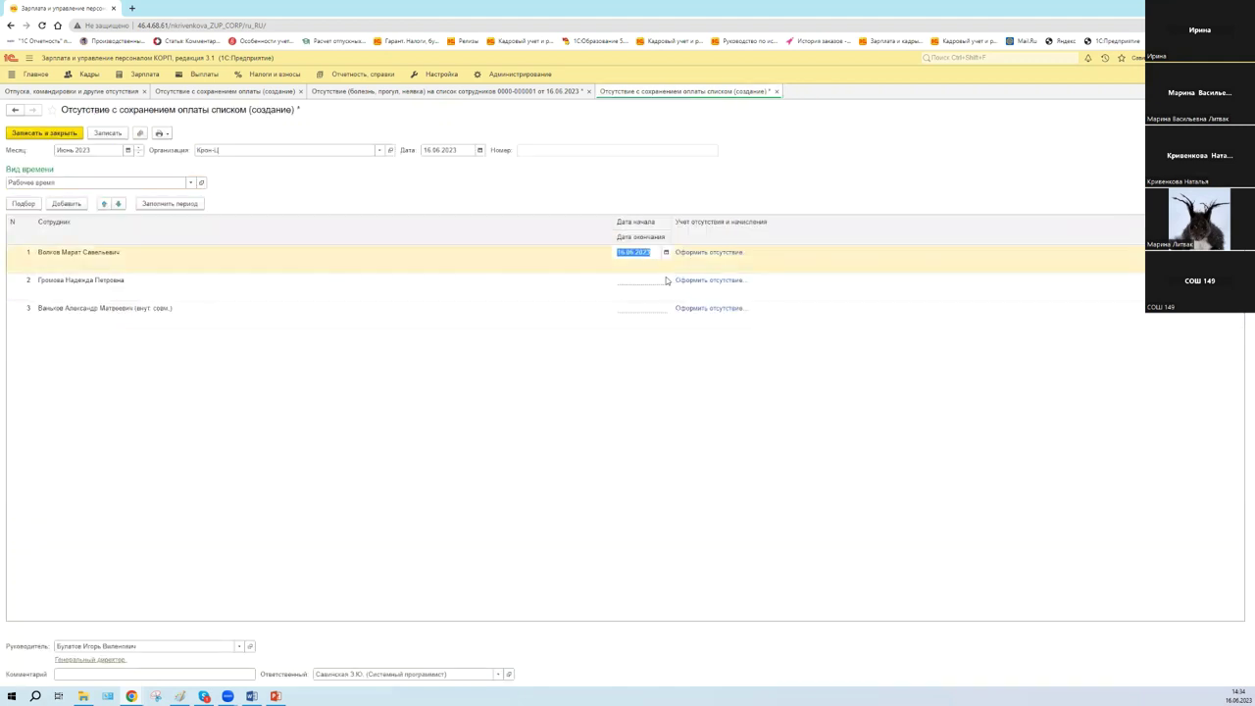
Set the start date of the second and third employees to 16.06.2023 and save the paid absence list document
click(666, 281)
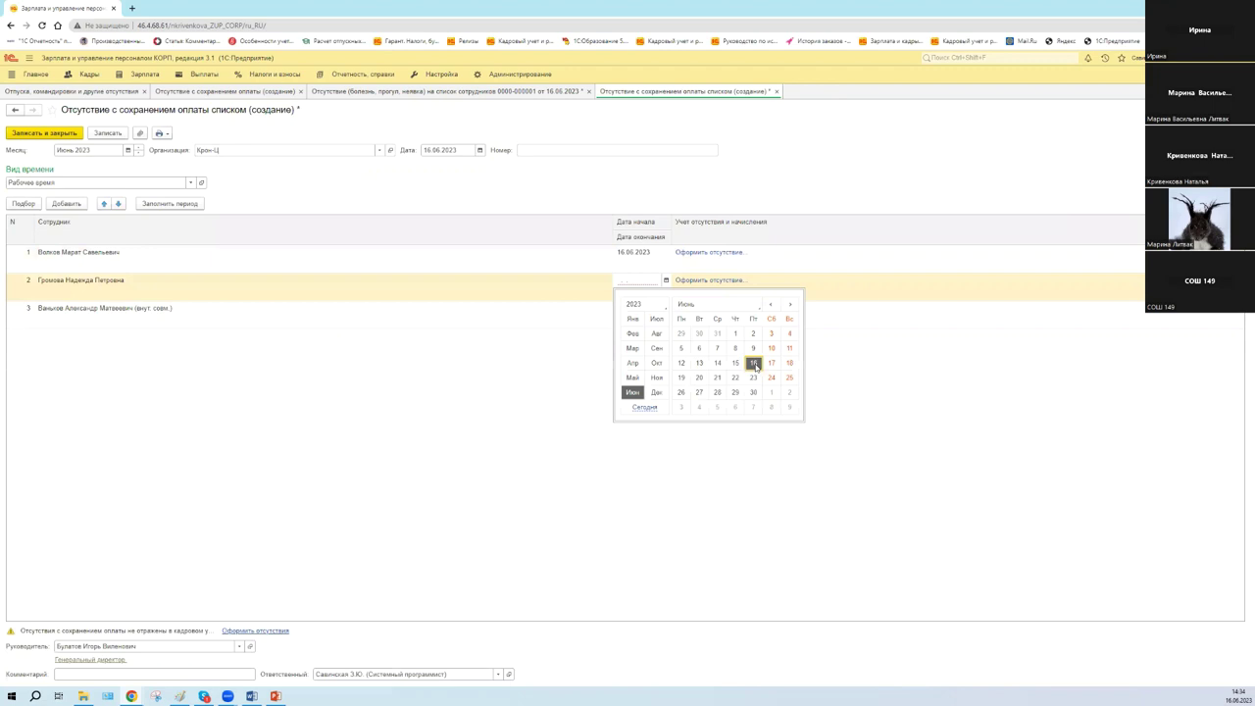
click(754, 364)
click(666, 308)
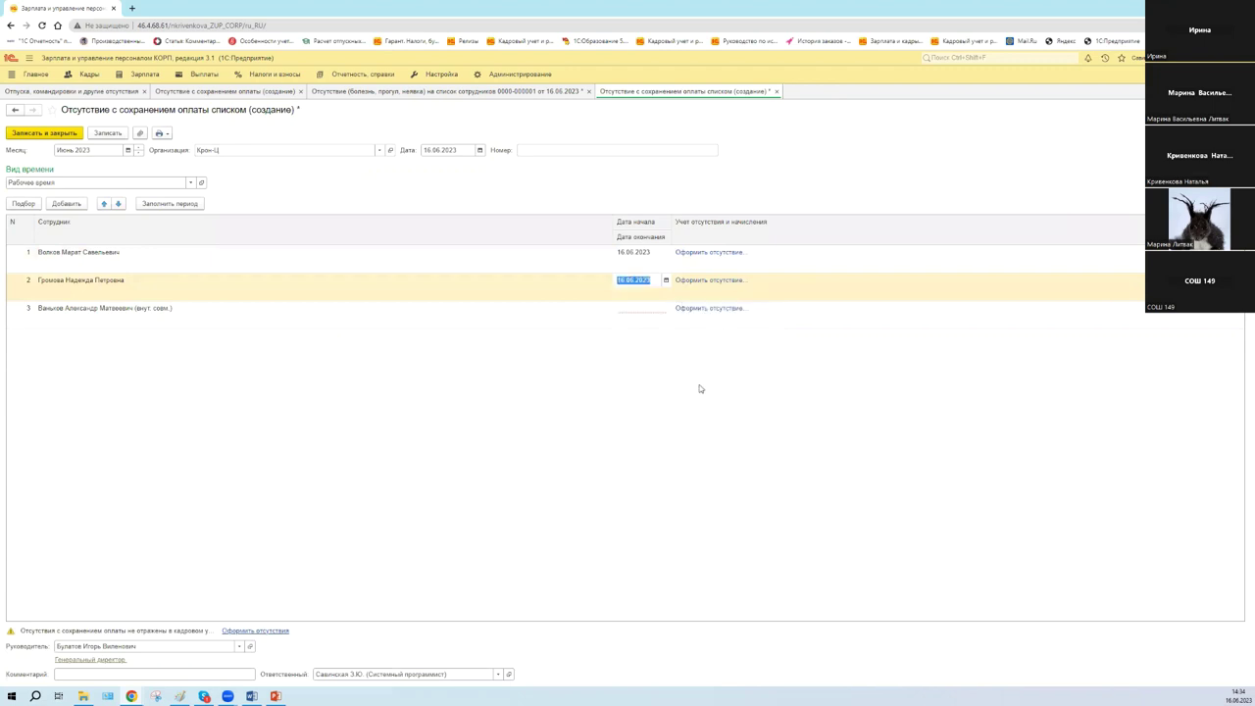
click(753, 392)
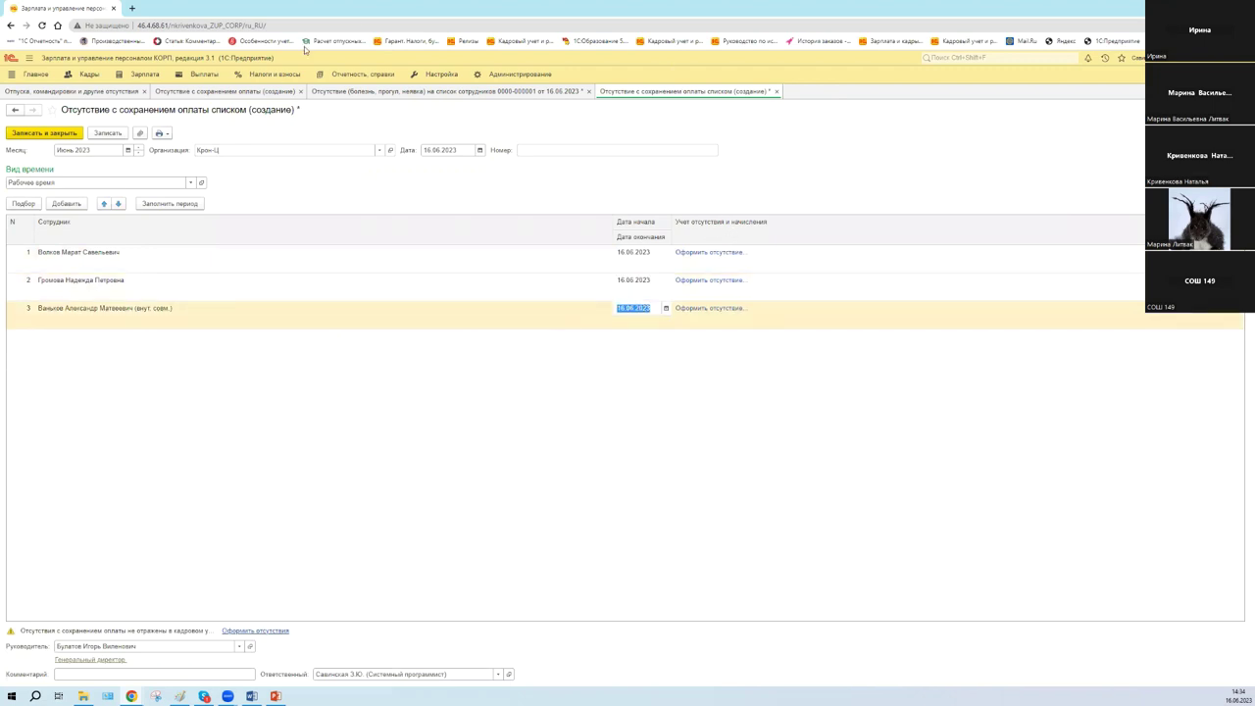
key(ctrl+s)
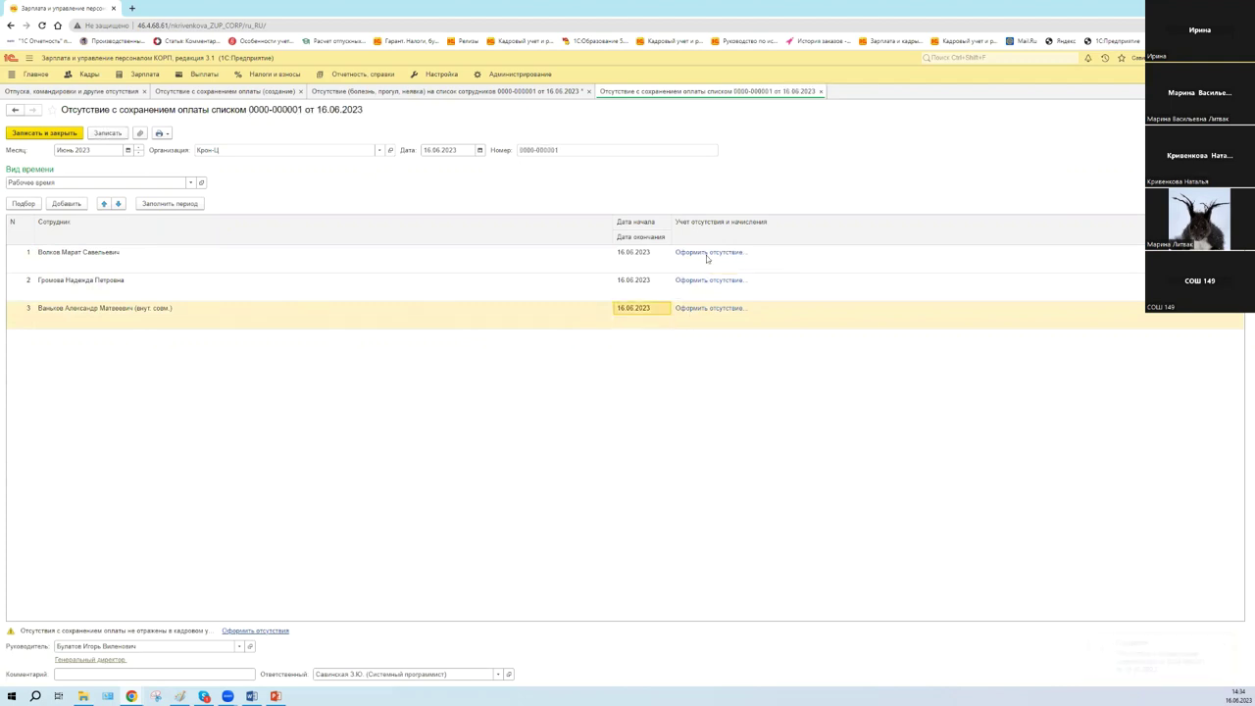
Save the paid absence list document again and view its available print forms
click(119, 135)
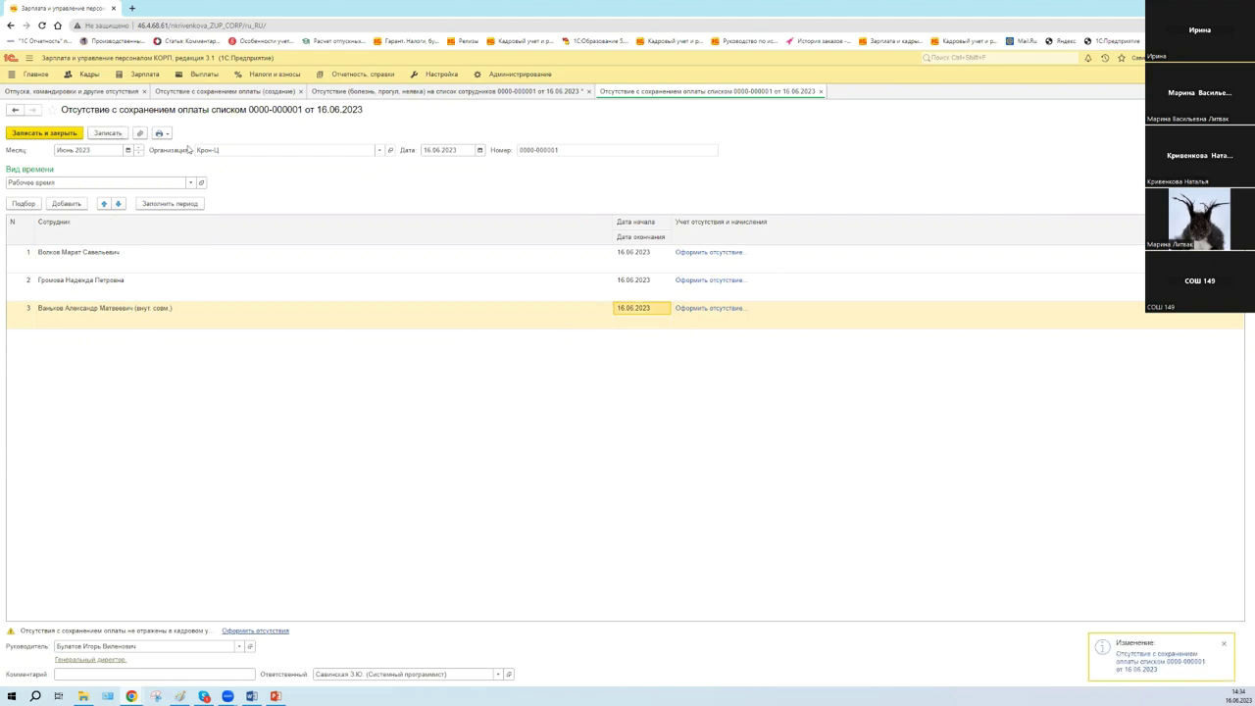
click(169, 133)
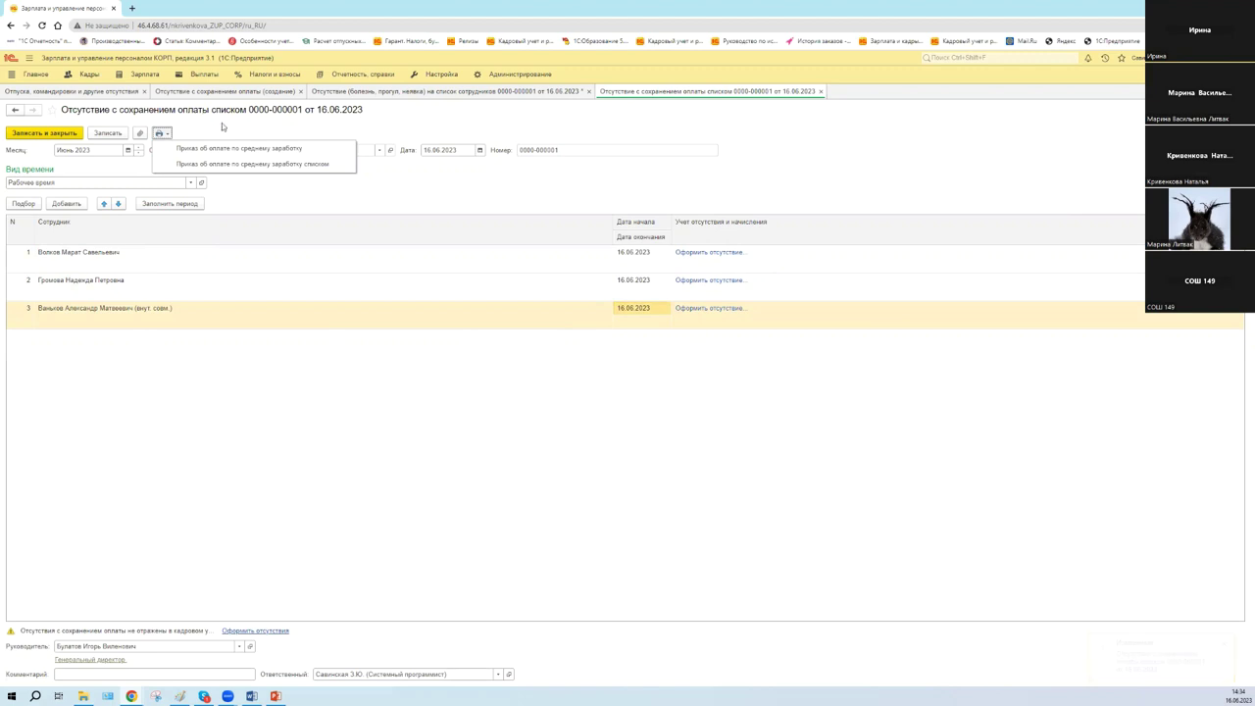
click(711, 253)
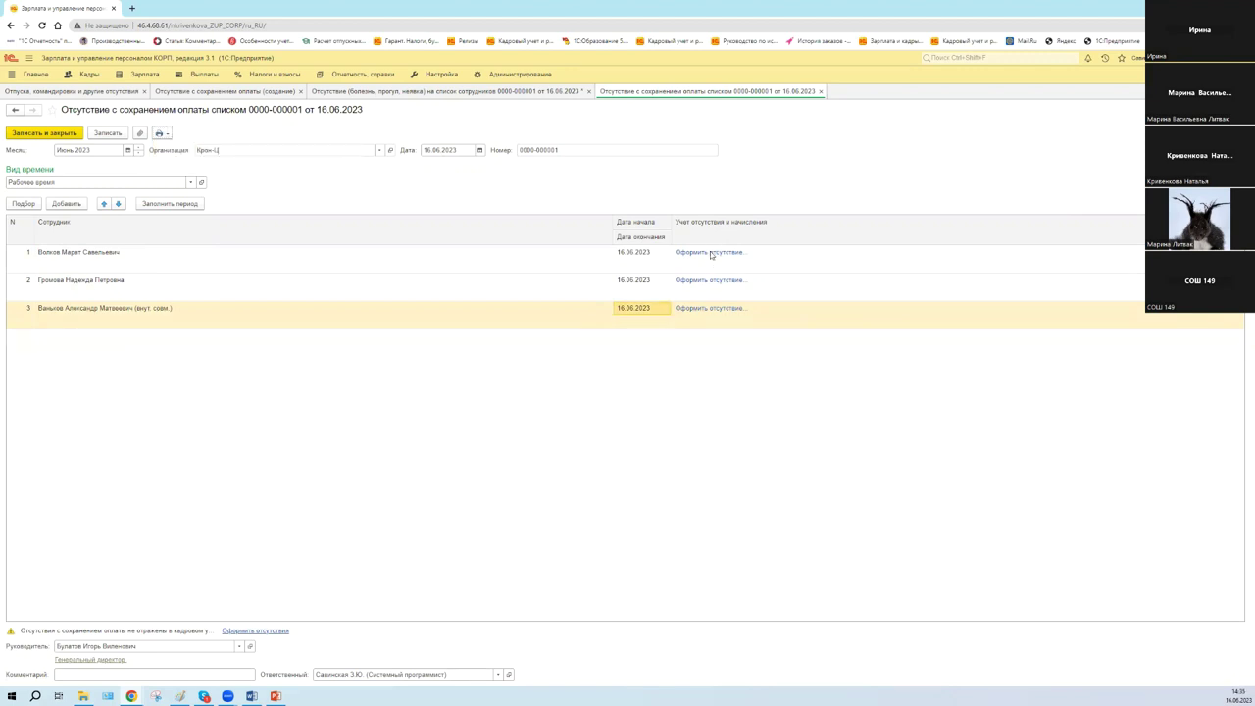
Set the first employee's absence end date to 19.06.2023 and the second's to 20.06.2023, and choose one for the third
click(655, 264)
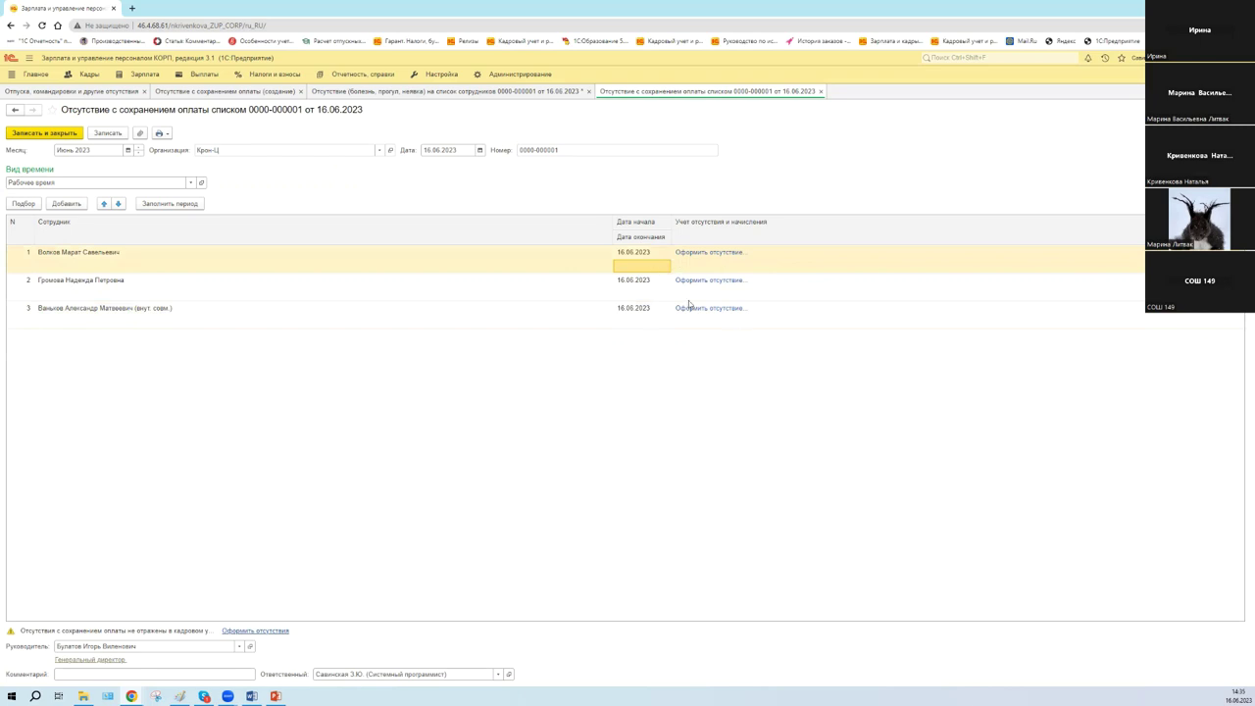
click(663, 268)
click(666, 266)
click(681, 365)
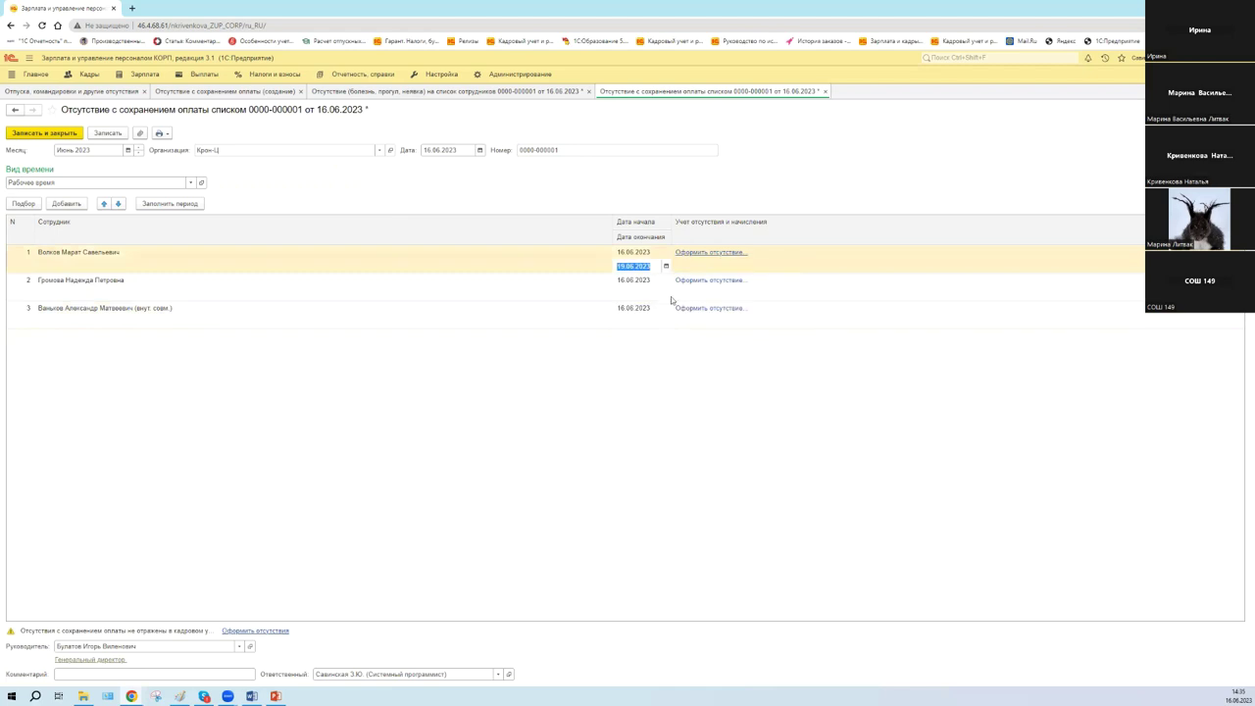
click(664, 295)
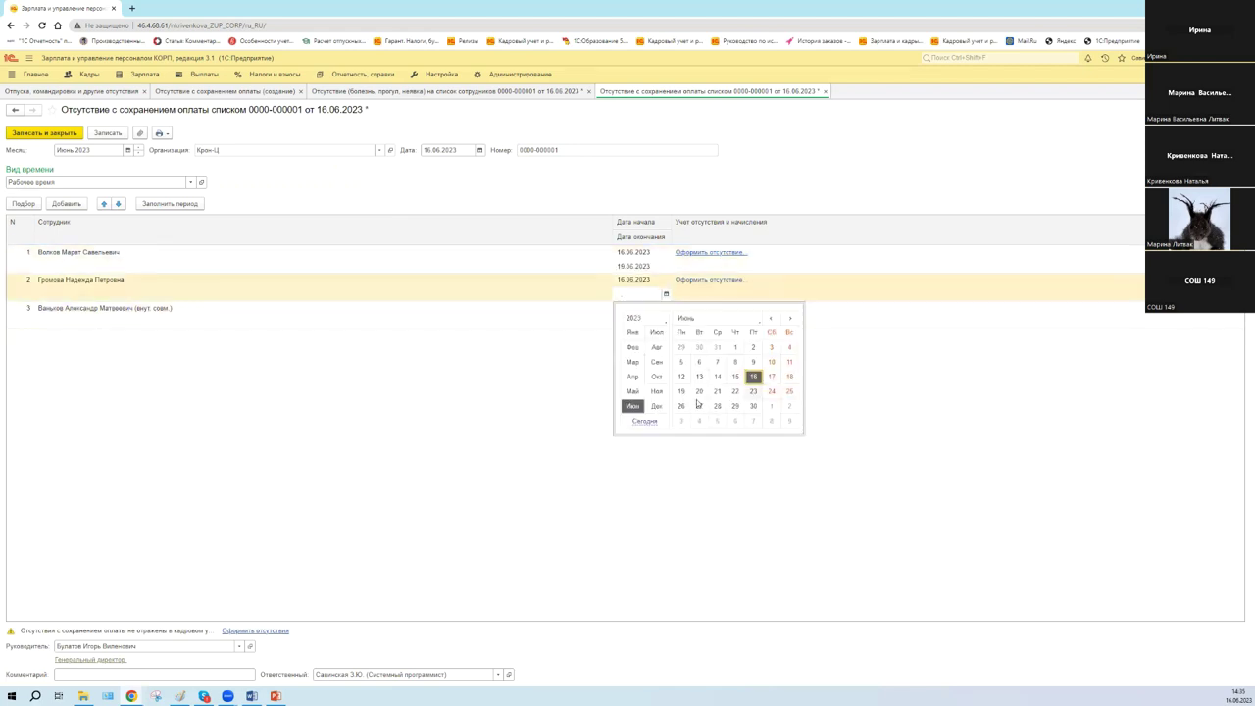
click(698, 392)
click(665, 323)
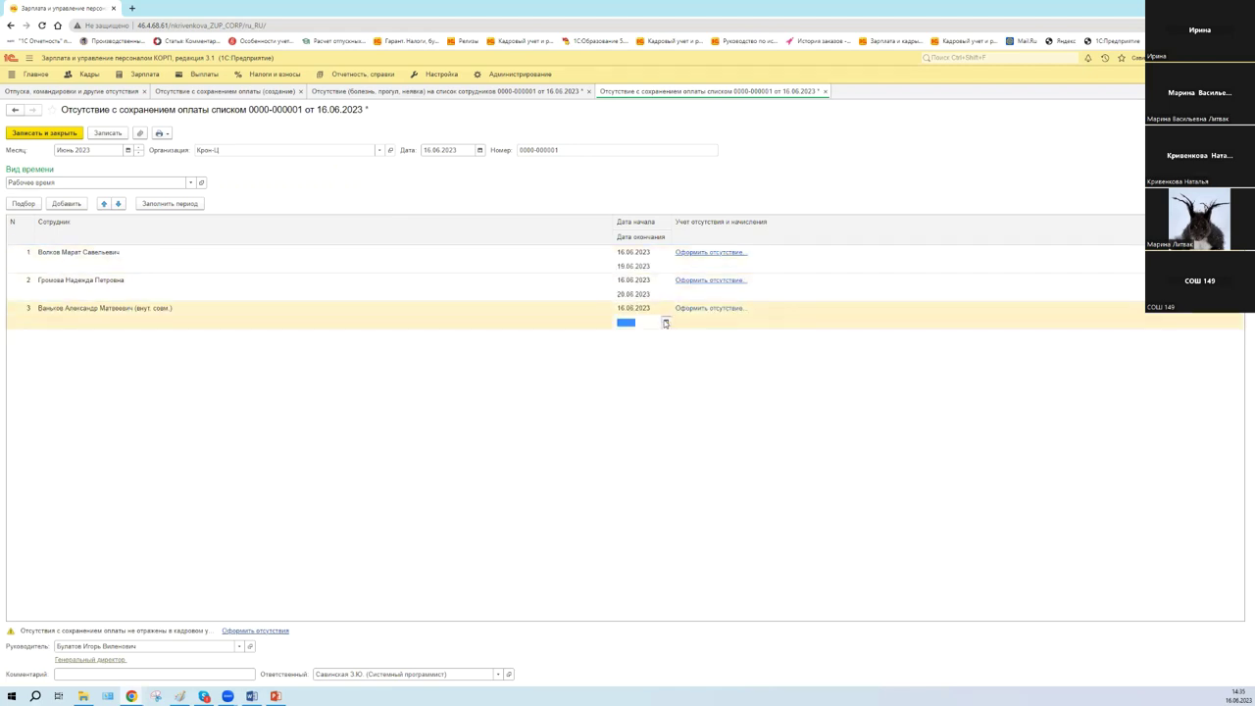
click(753, 418)
Register an individual Отсутствие с сохранением оплаты document for the first listed employee and view its payment details
click(727, 310)
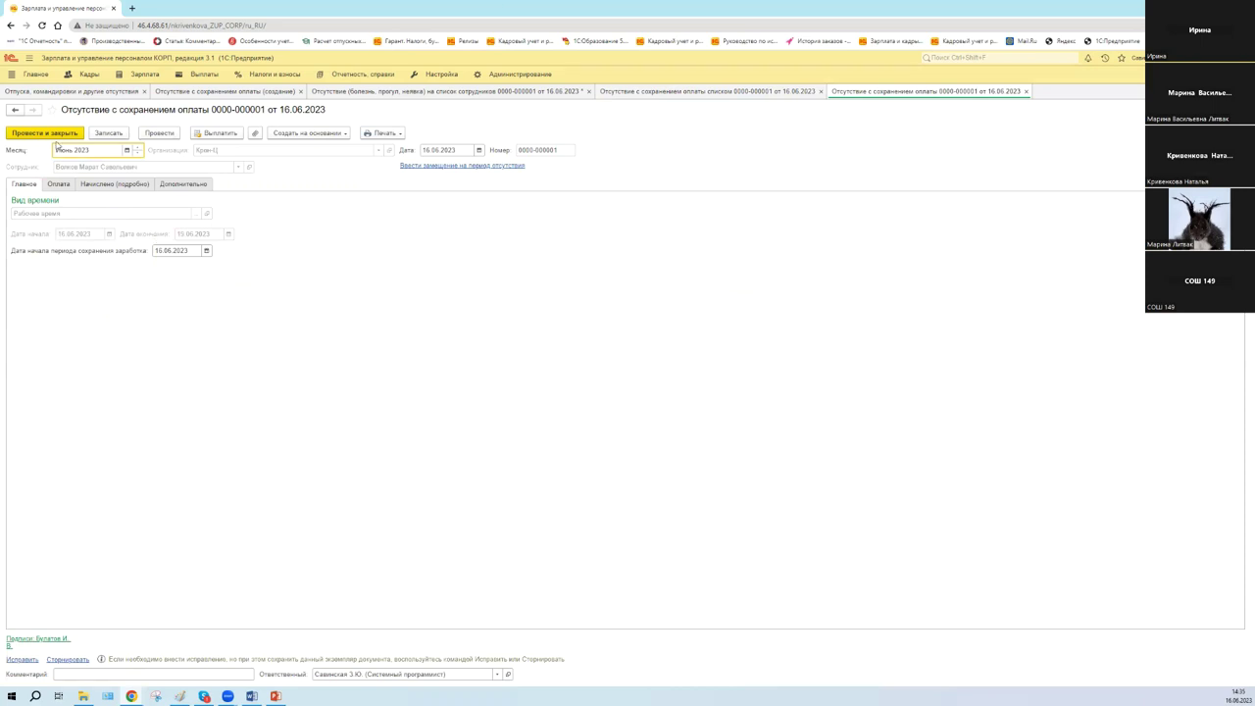
click(55, 185)
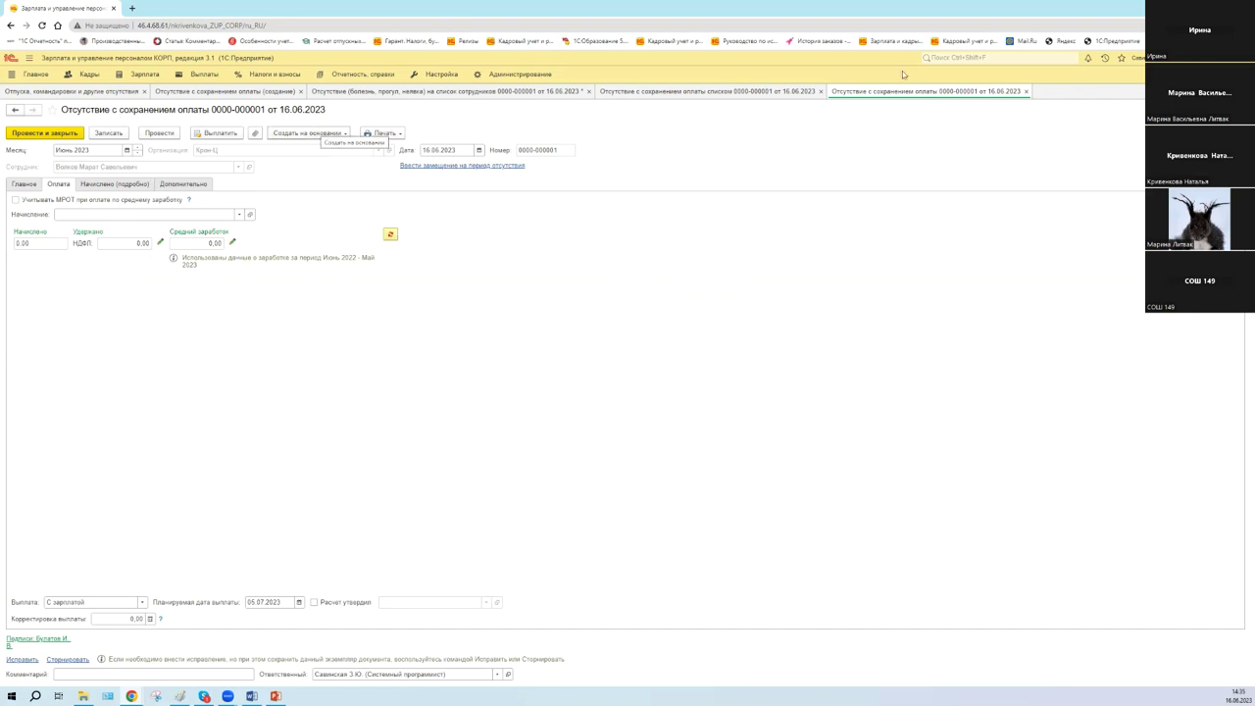
Mark the calculation of the individual paid absence document as approved (Расчет утвердил) and accept the recalculation before saving
click(744, 92)
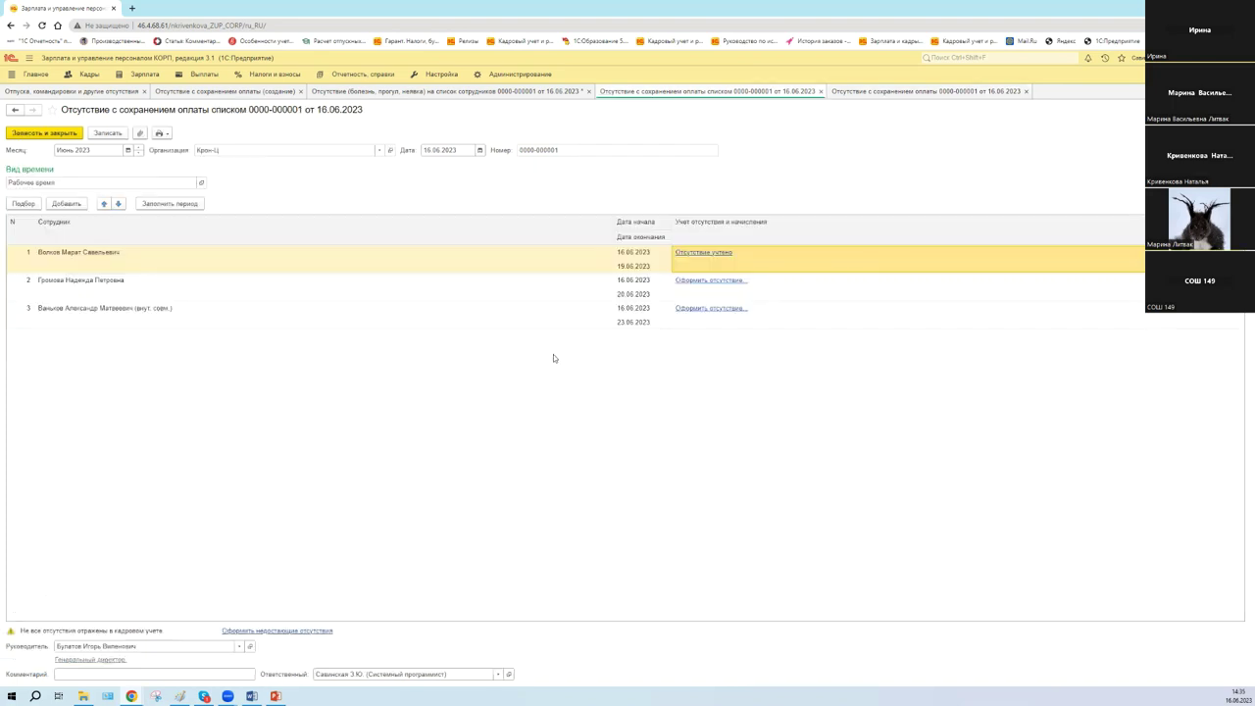
click(869, 90)
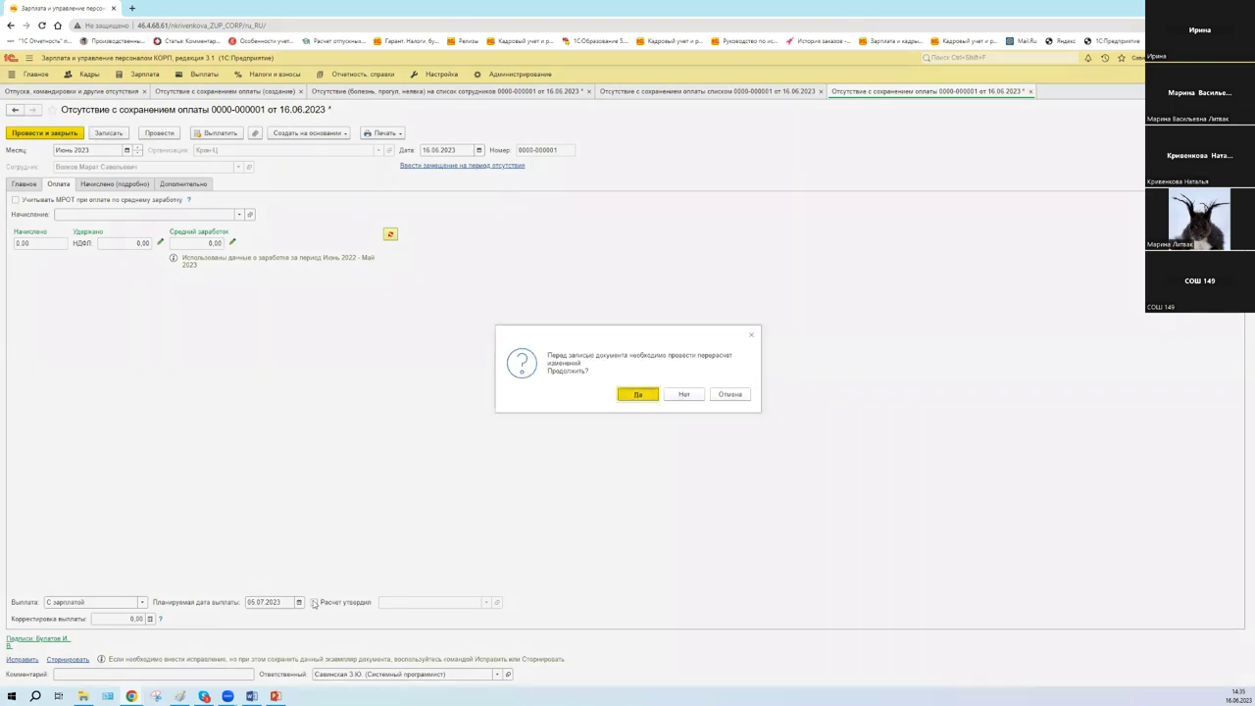
click(638, 394)
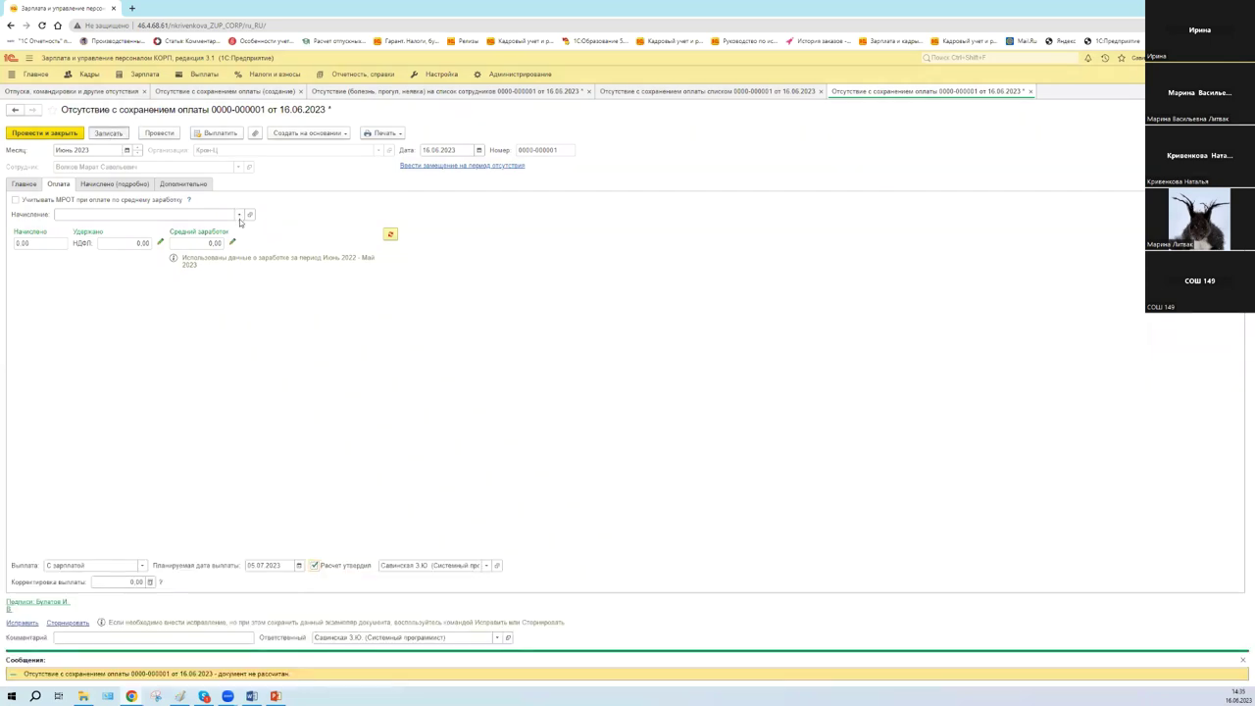
Examine the accruals available for the paid absence document, including those no longer in use, and leave the accrual unselected
key(Return)
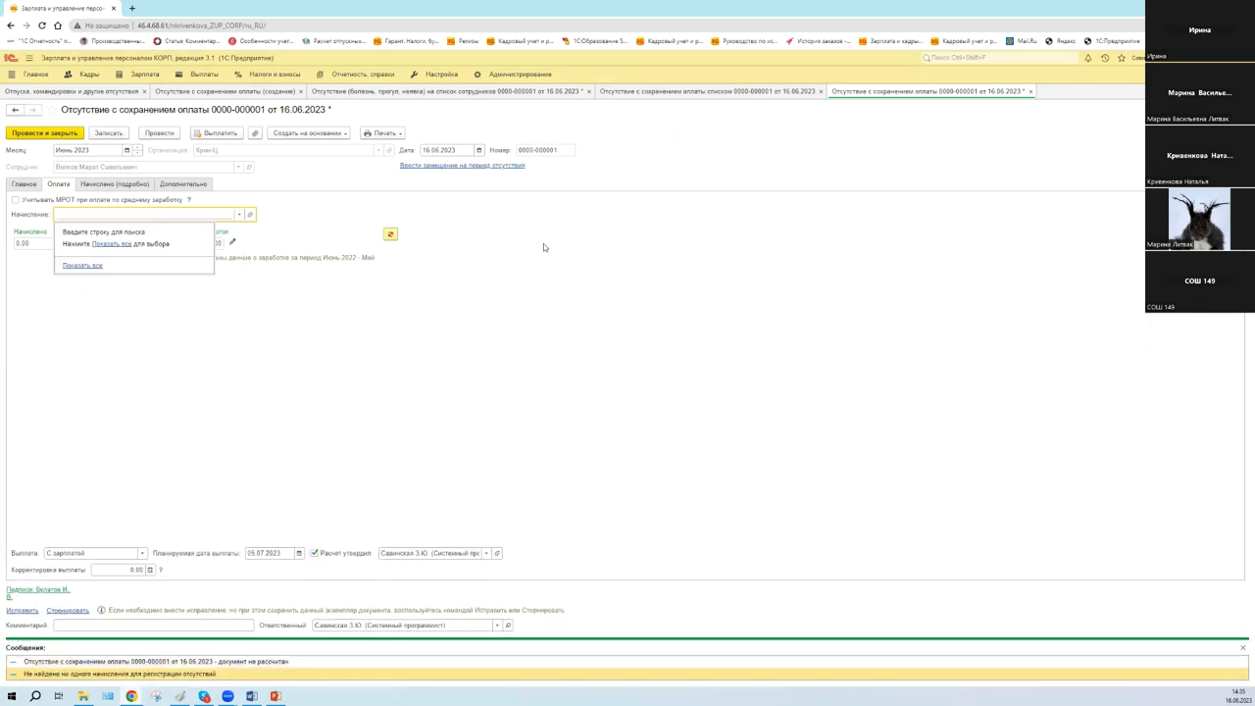
key(F4)
click(390, 244)
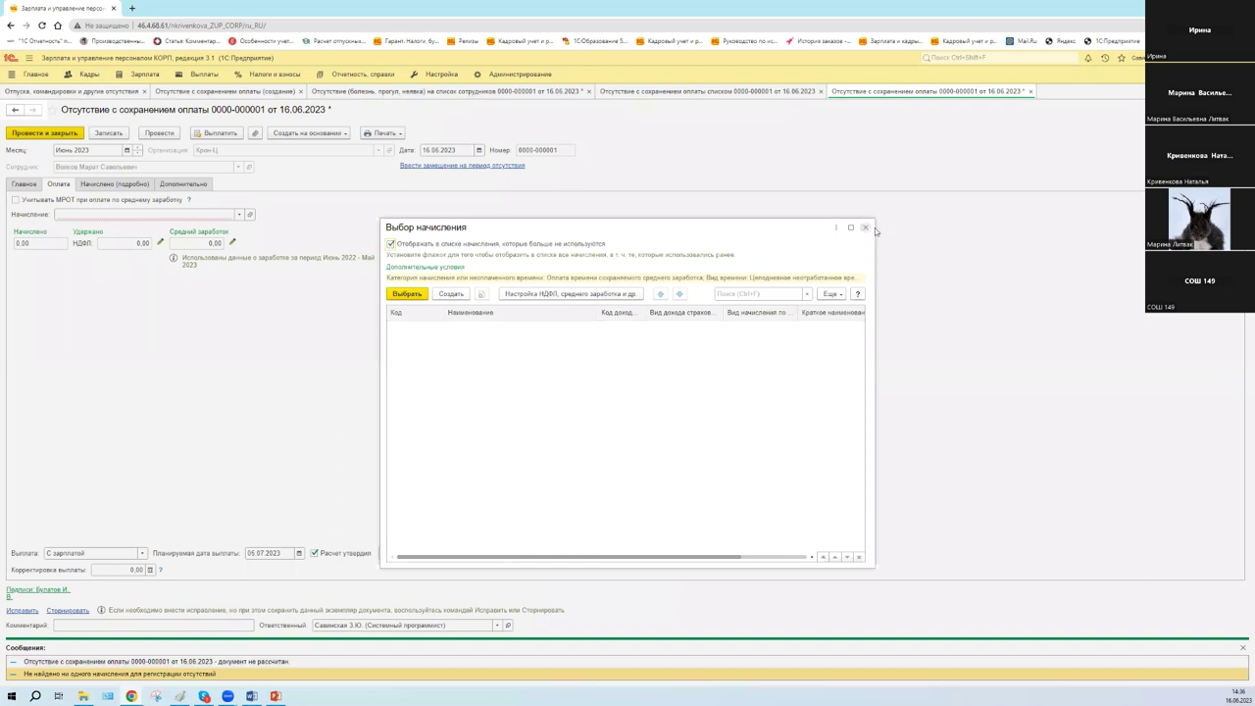
key(Escape)
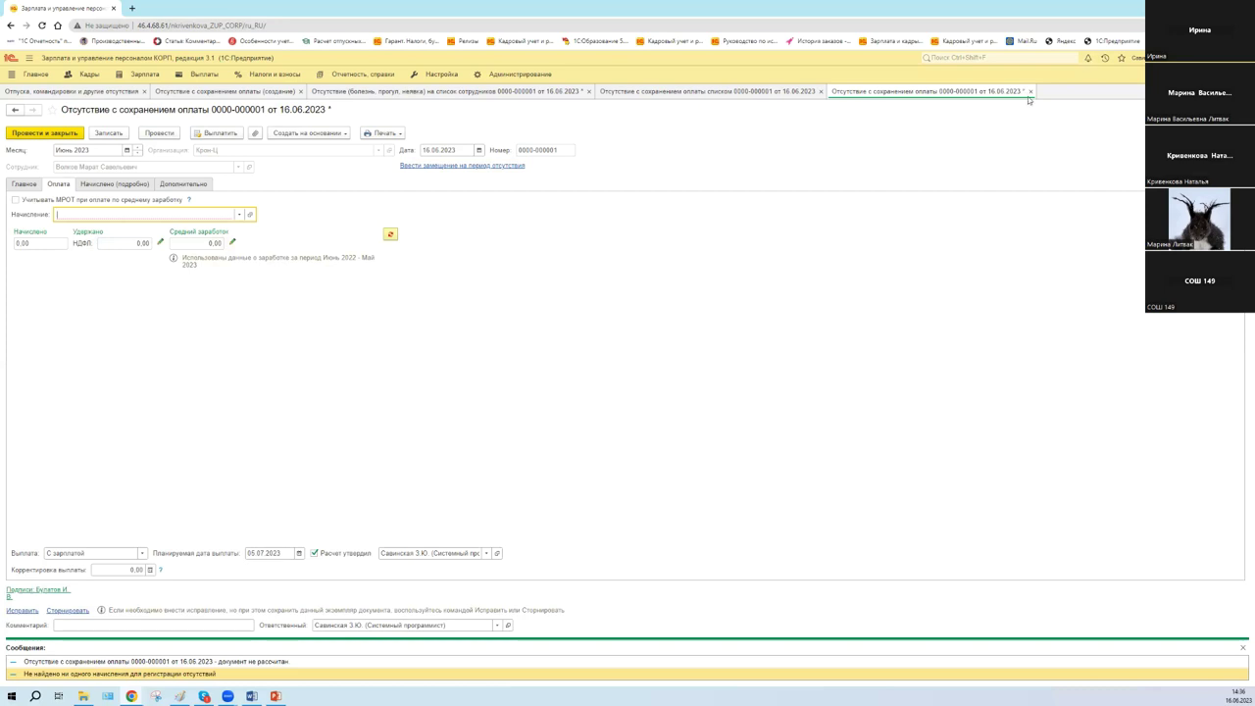
Close the individual paid absence document and save its changes
key(Escape)
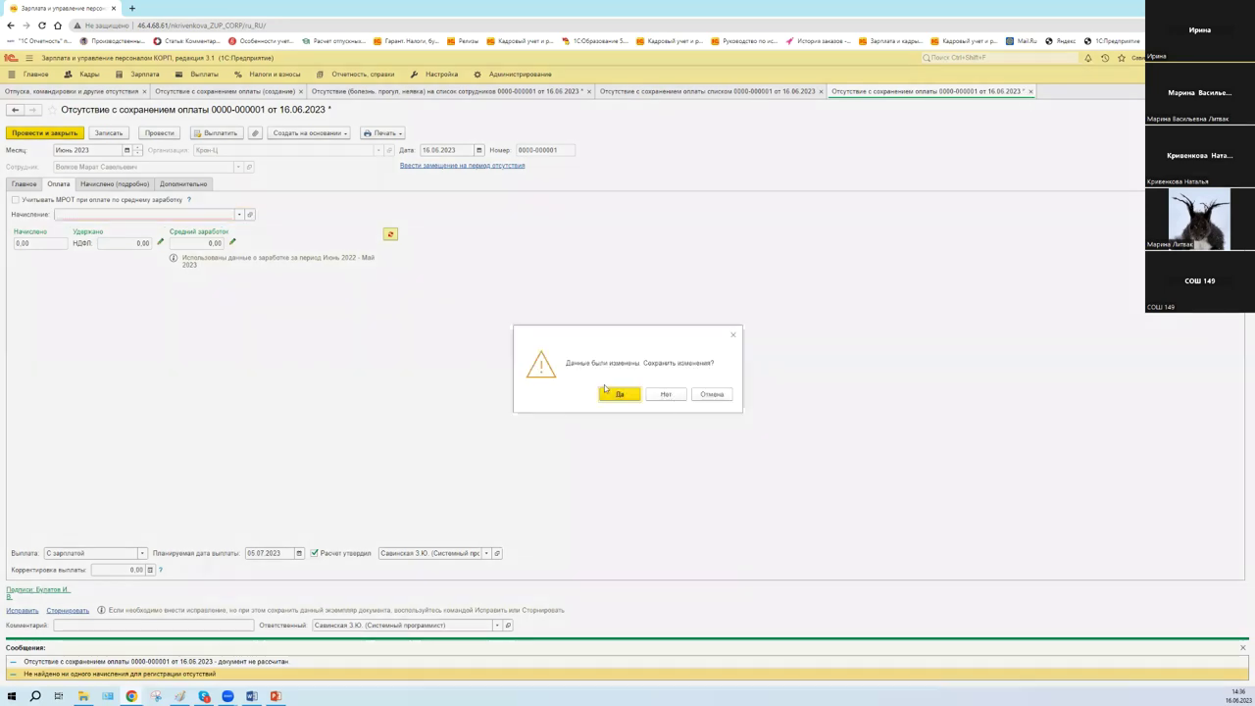
click(613, 392)
click(108, 135)
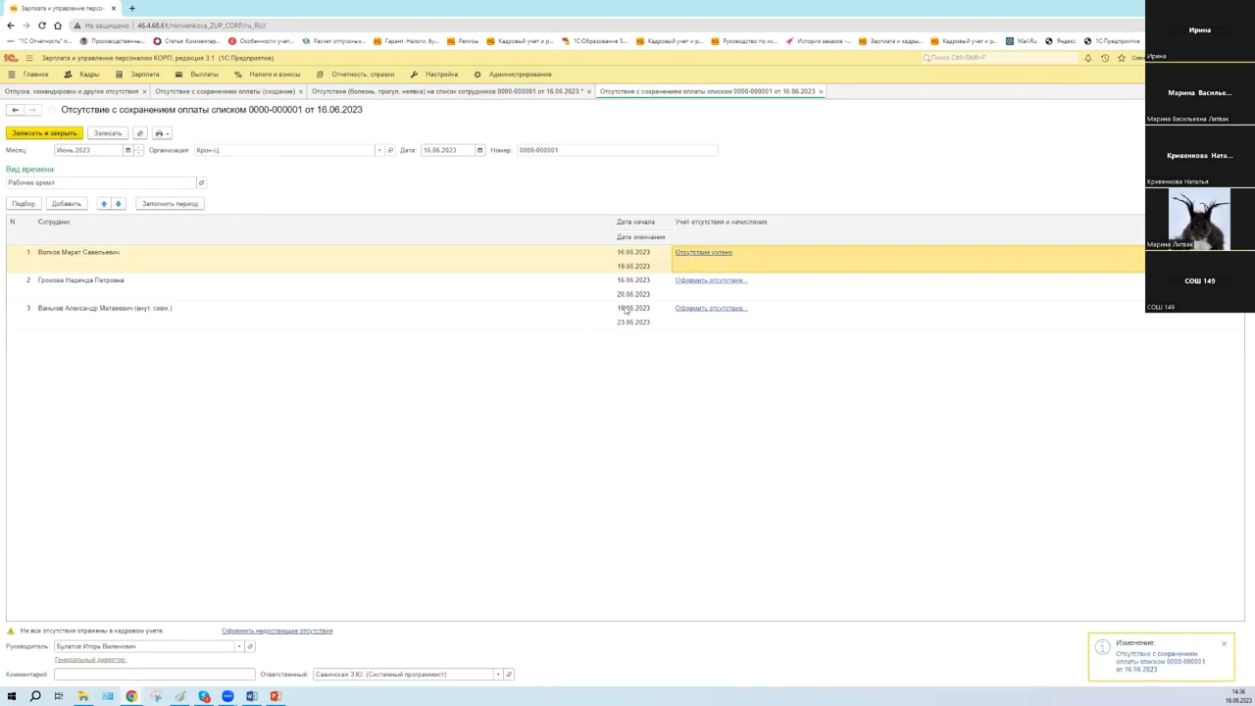
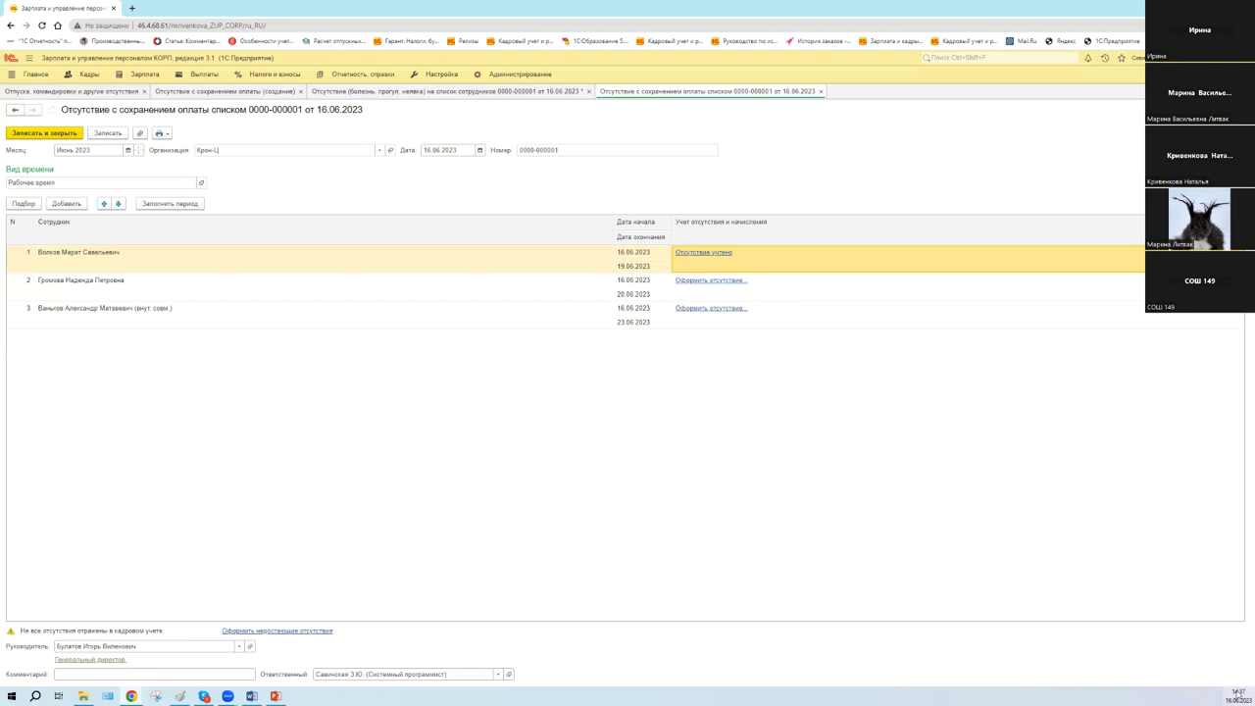
Bring up the system calendar for June 2023 beside the paid absence list document
right_click(1216, 694)
click(1186, 695)
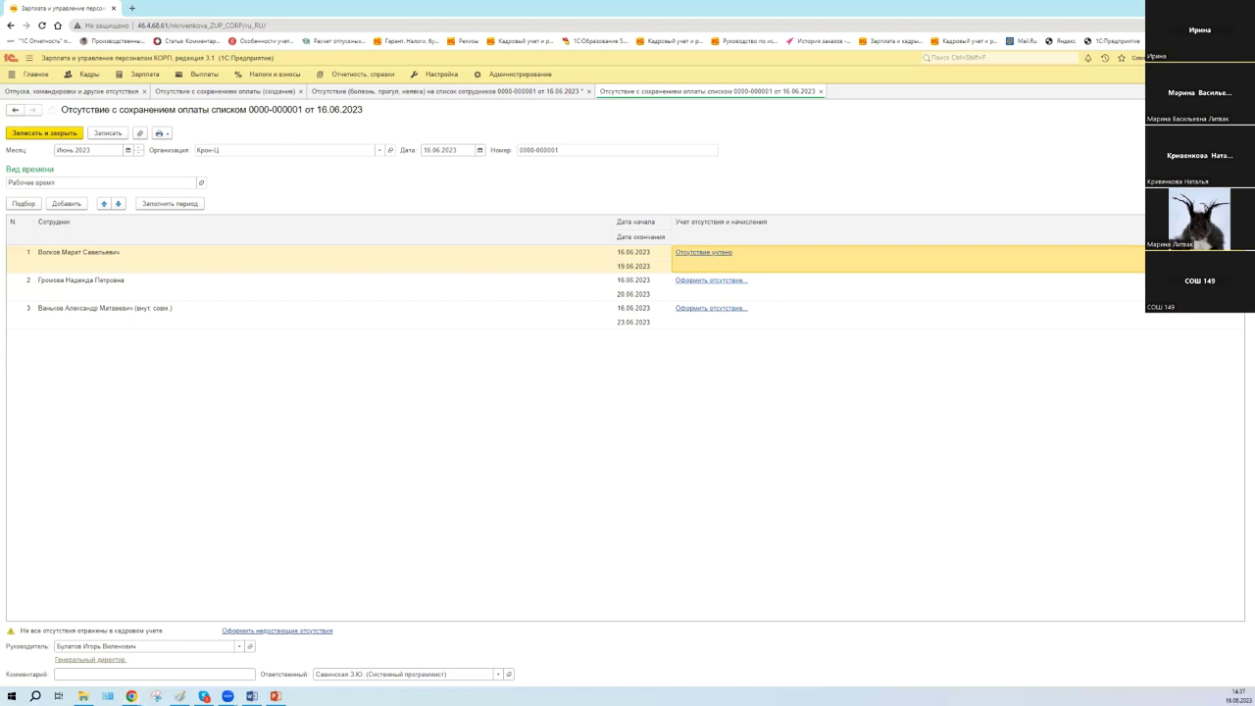
click(1240, 696)
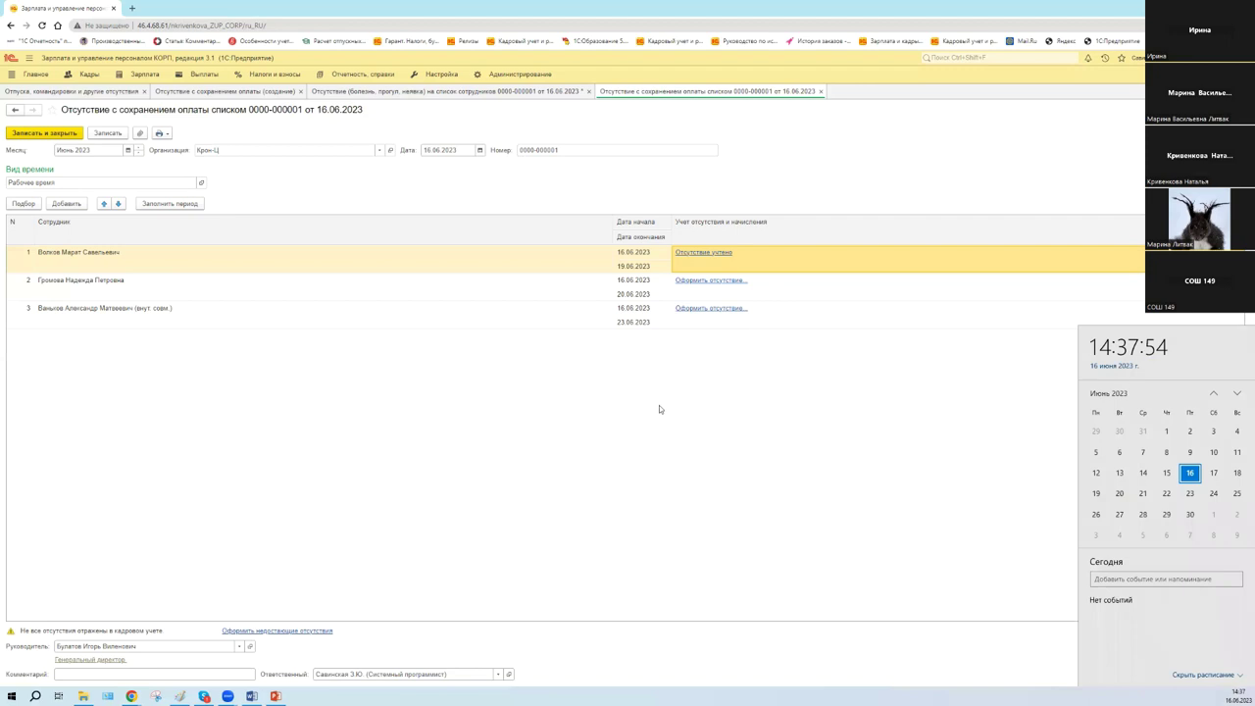
Save the Отсутствие (болезнь, прогул, неявка) на список сотрудников document and close all the open absence documents
click(822, 93)
click(822, 94)
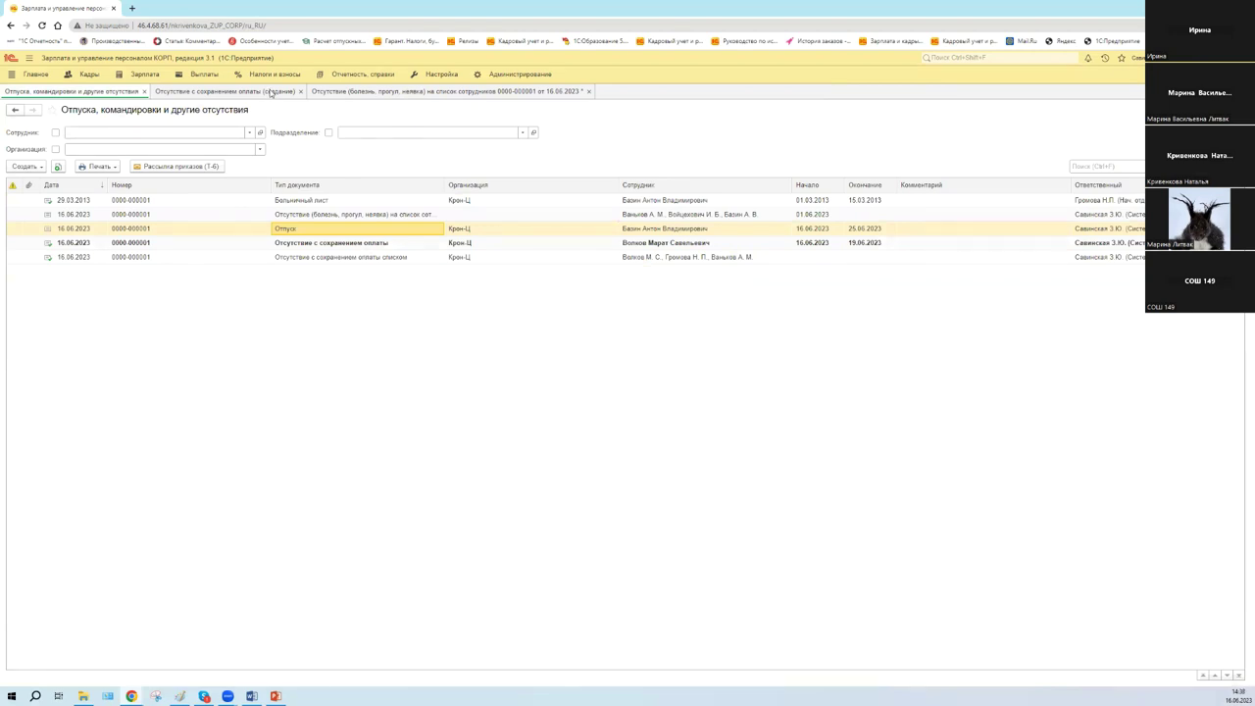
click(493, 91)
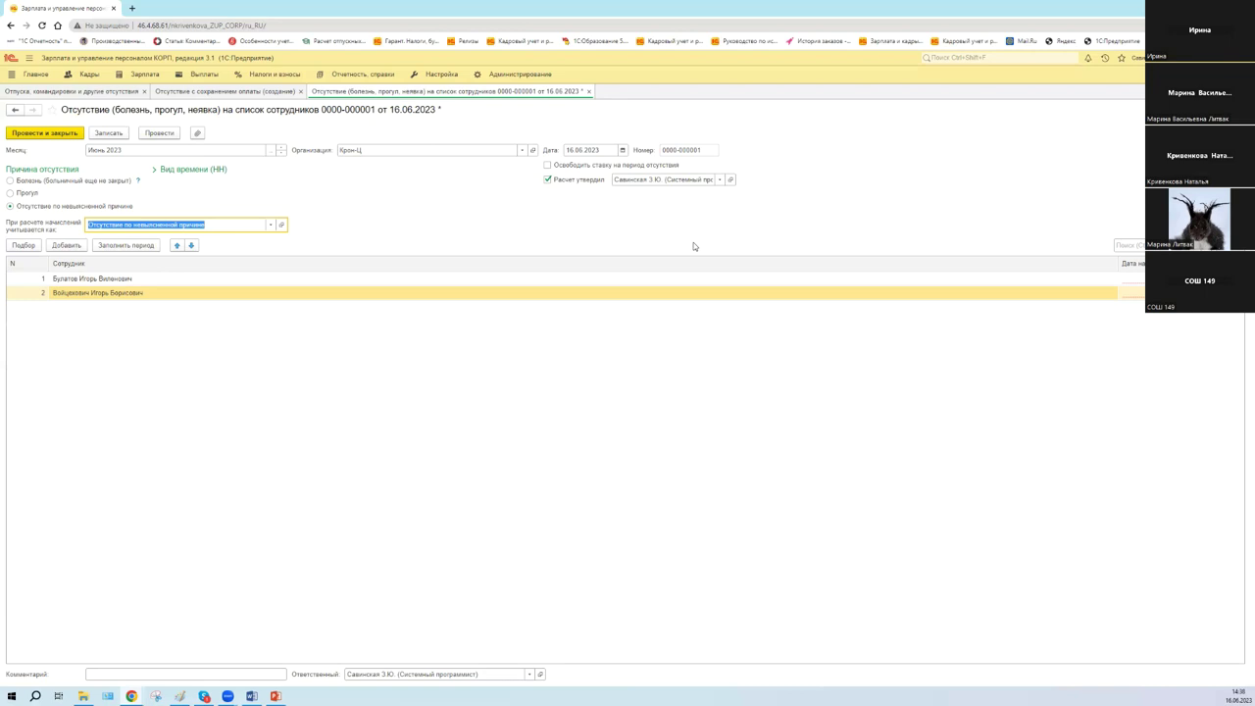
click(121, 137)
click(584, 91)
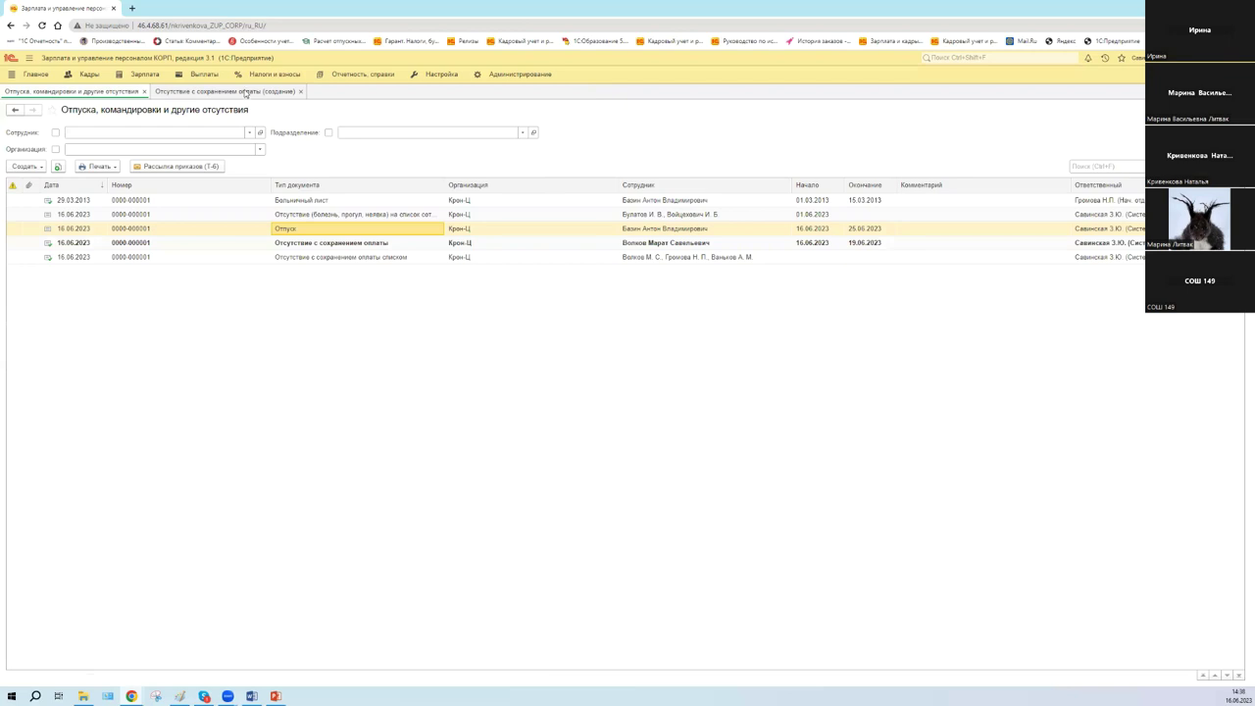
click(284, 91)
click(301, 91)
Create an individual Отсутствие (болезнь, прогул, неявка) document for organization Крон-Ц and choose the first employee in the staff list
click(38, 169)
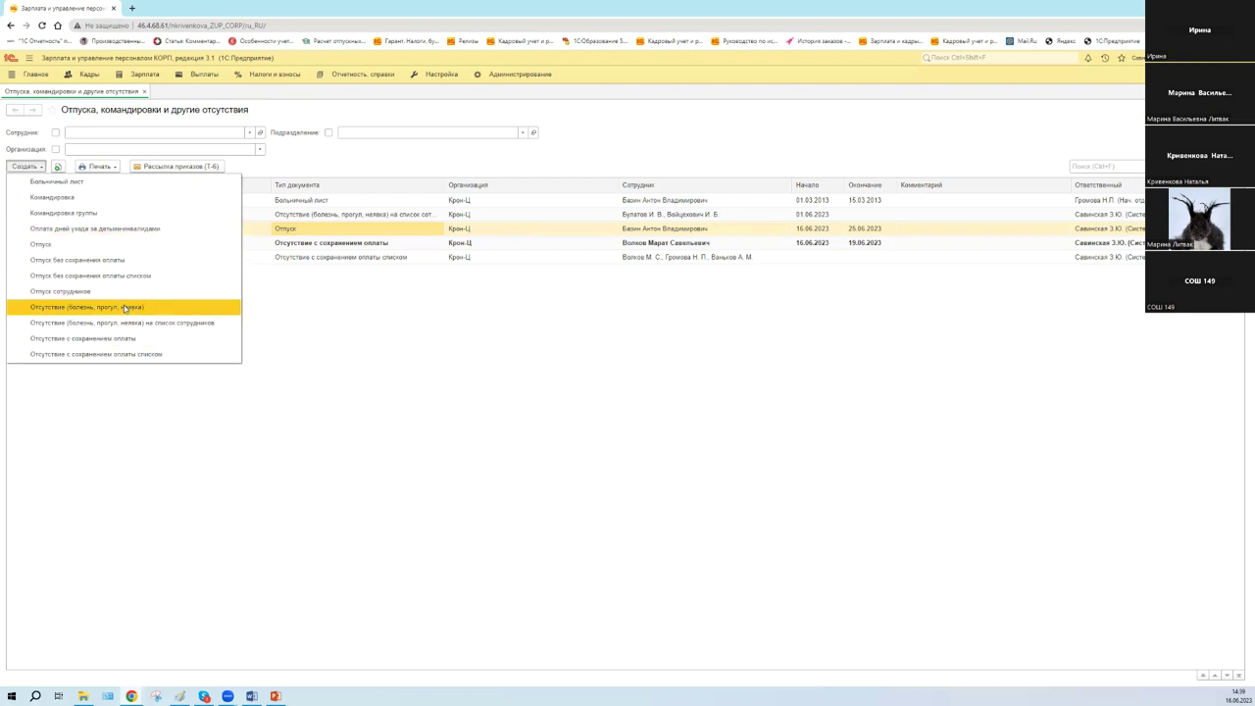
click(126, 308)
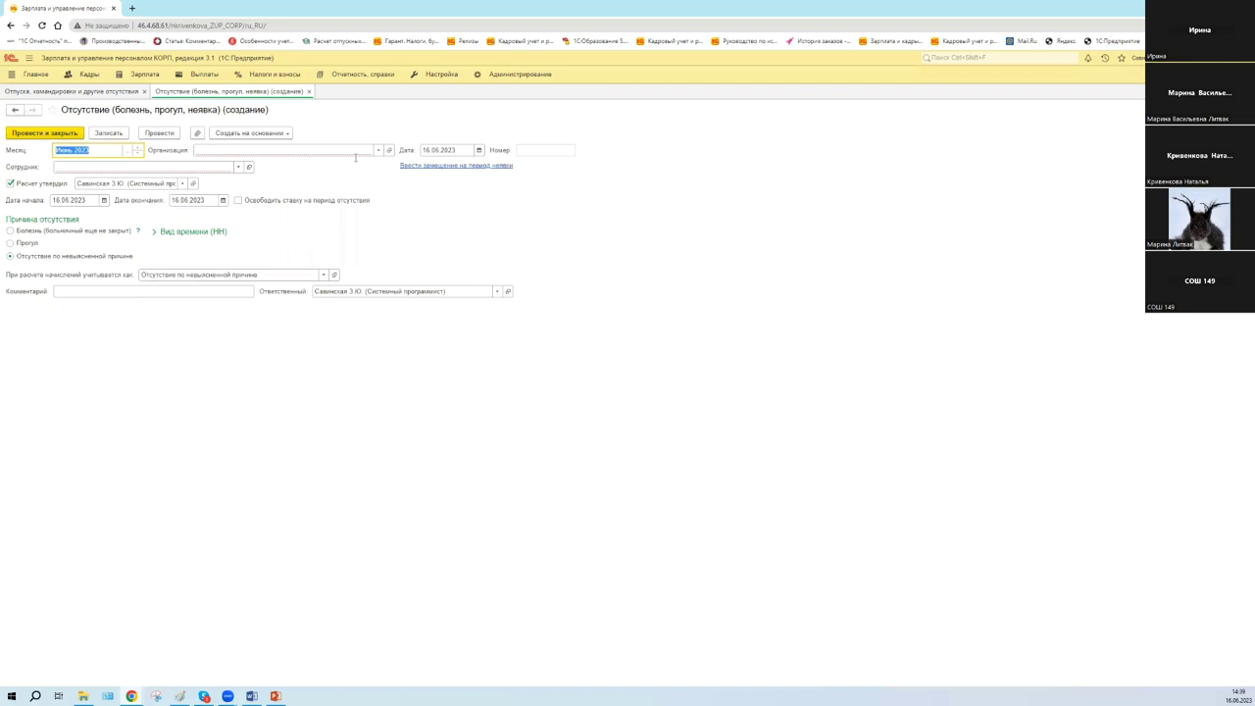
click(314, 150)
click(289, 162)
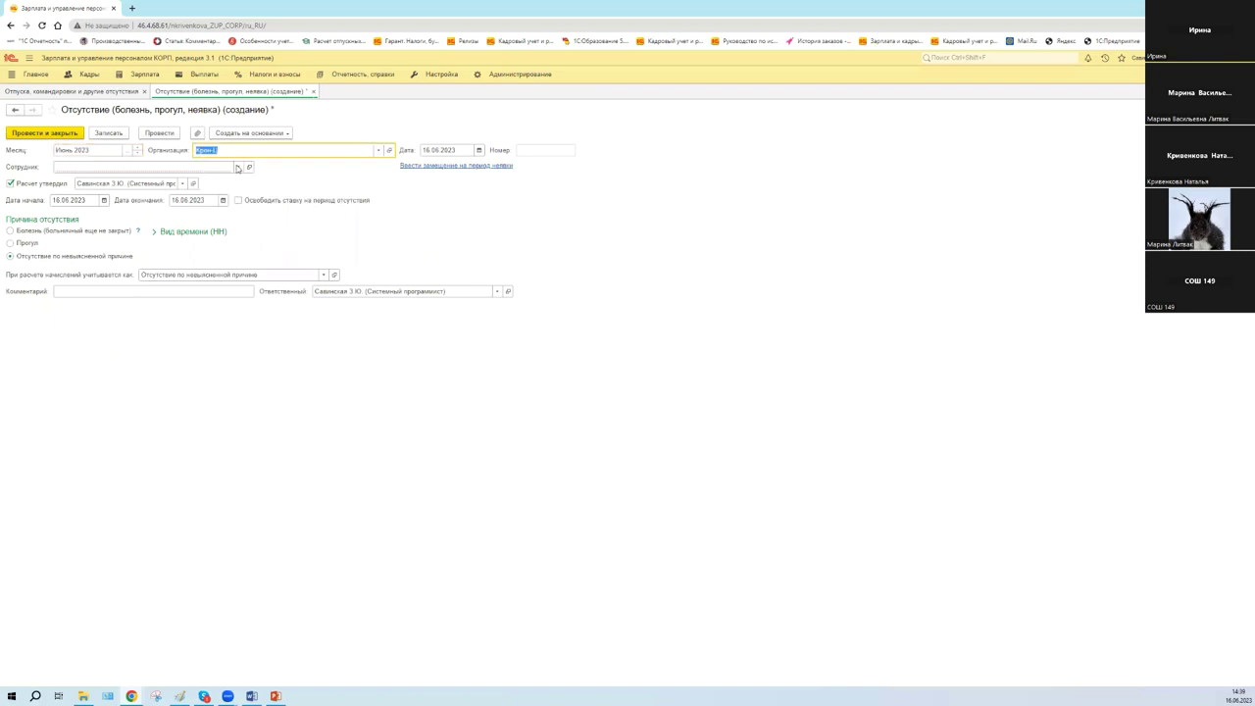
click(238, 167)
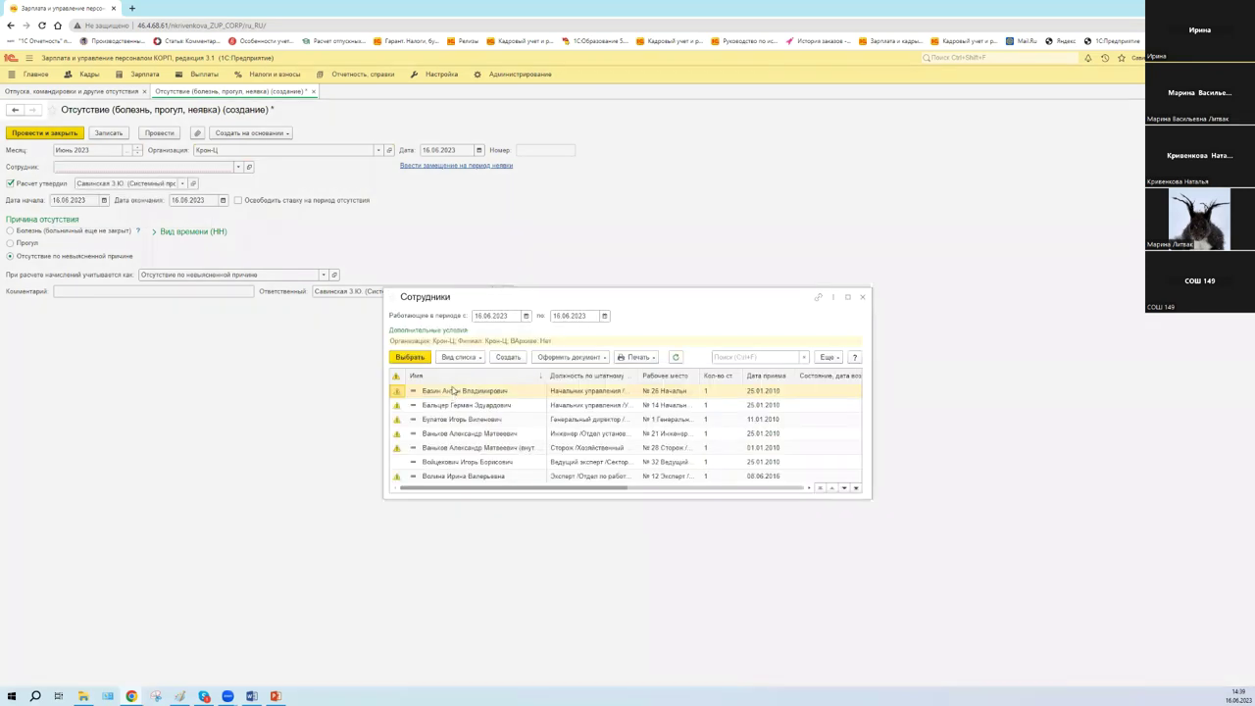
double_click(449, 393)
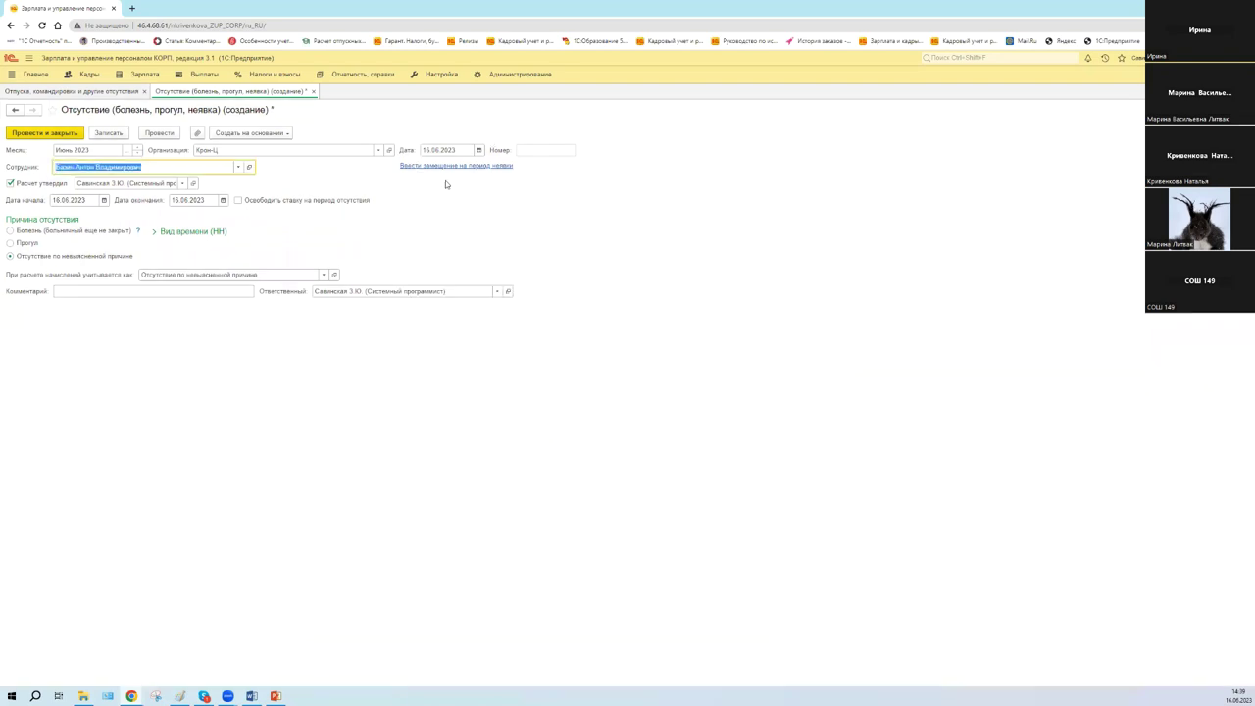
Check the new absence document's own date and its start date, and save the document
click(448, 149)
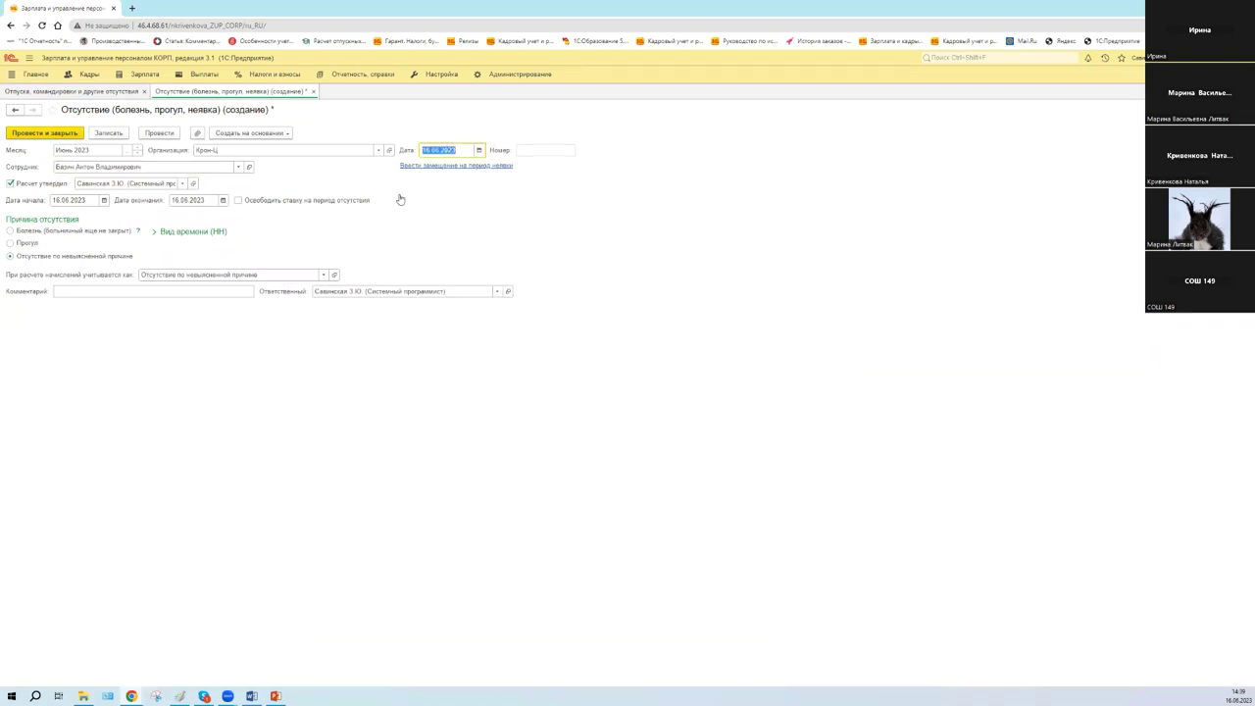
click(88, 201)
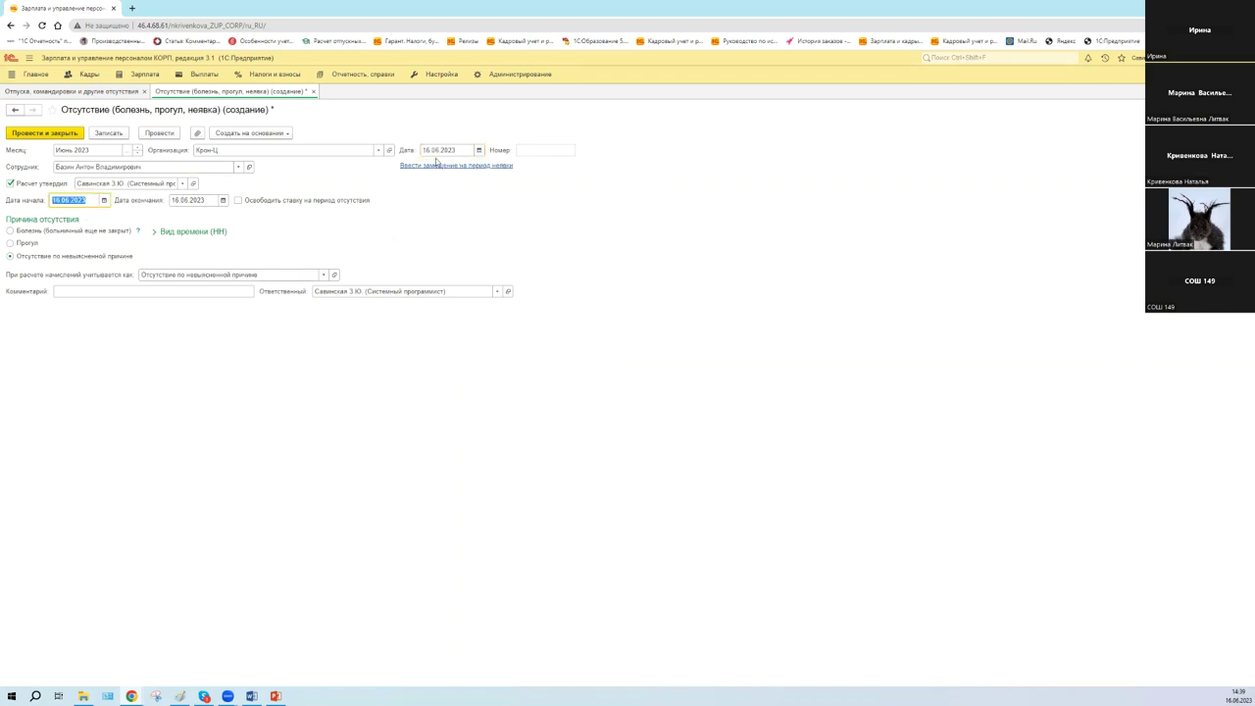
click(441, 149)
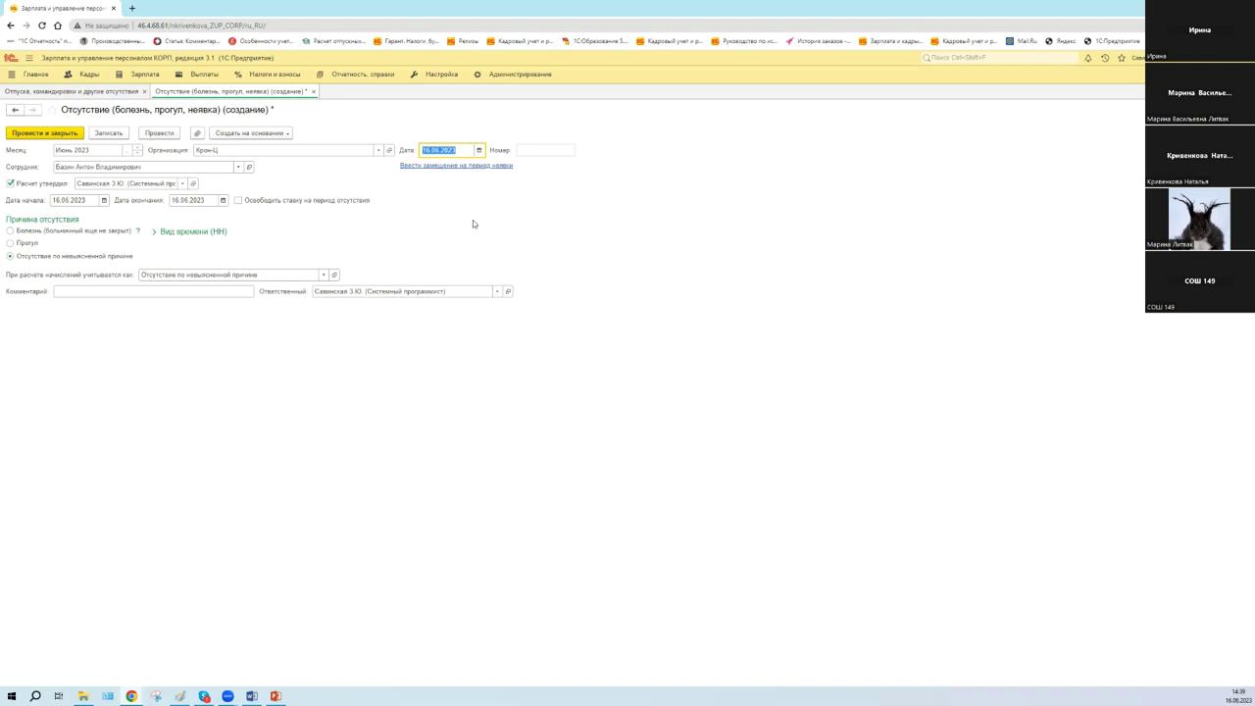
click(118, 133)
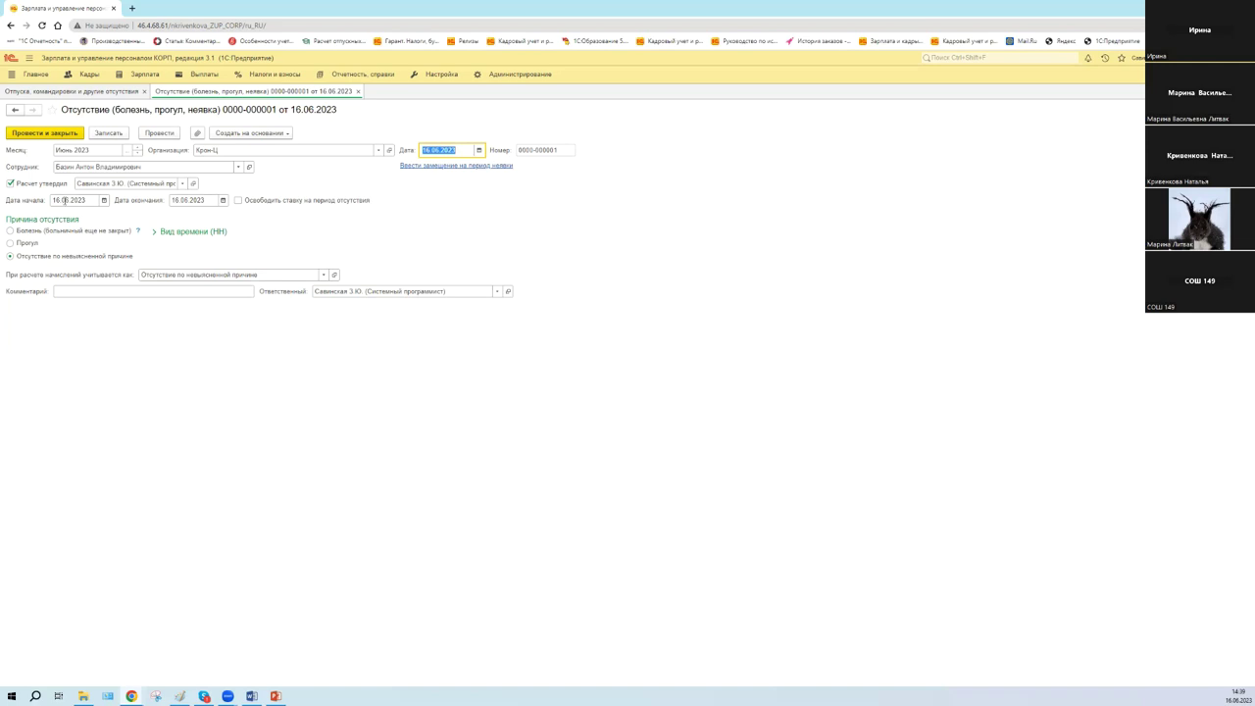
Compare the absence start date with the document date and consult the system calendar
click(81, 199)
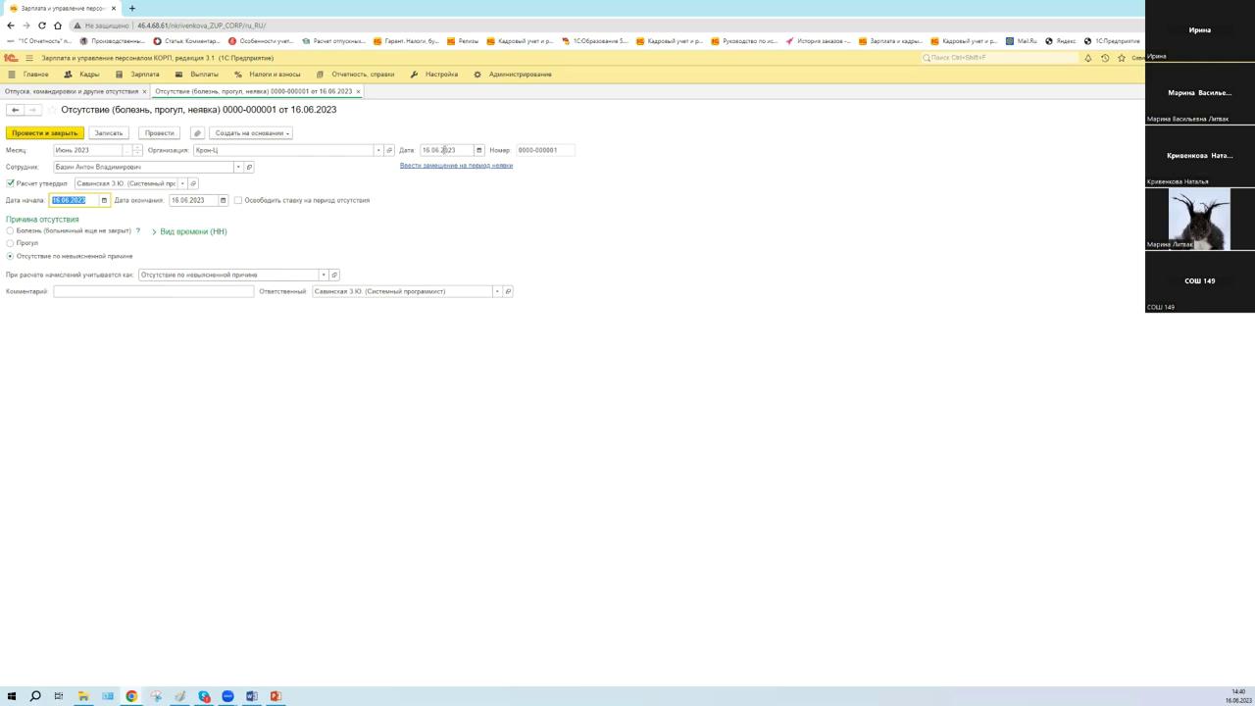
click(441, 151)
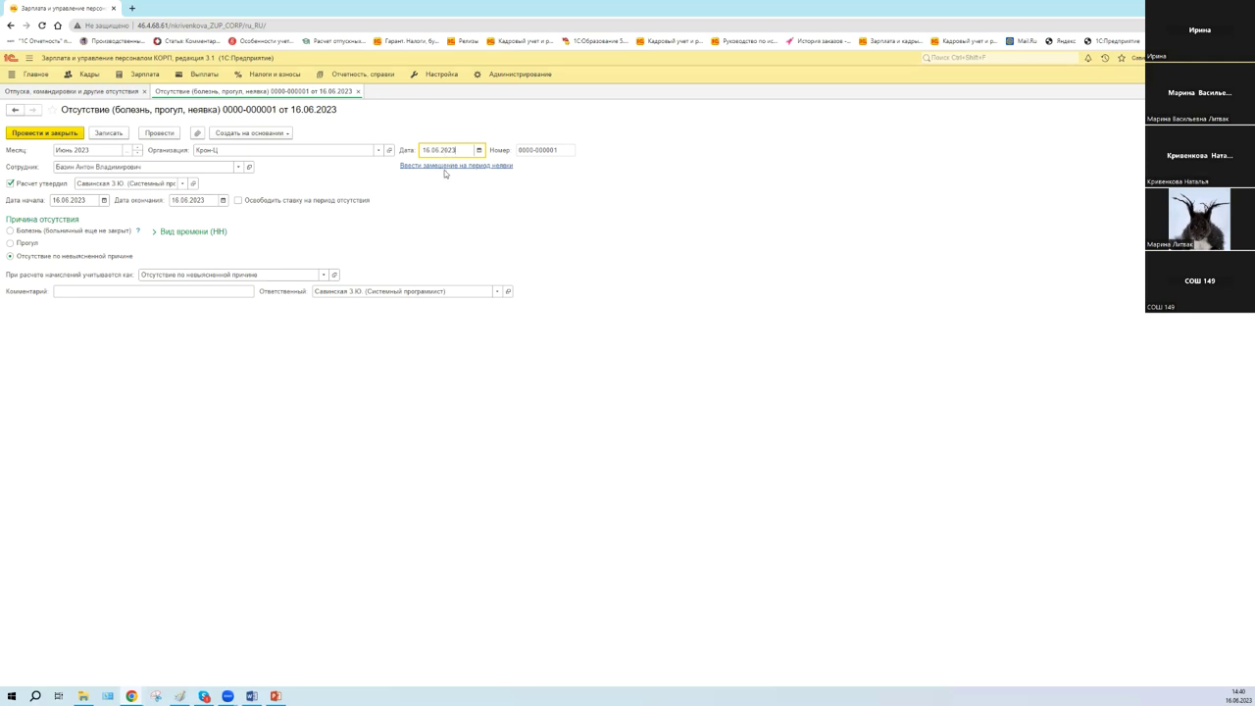
drag(459, 150, 413, 151)
click(1226, 695)
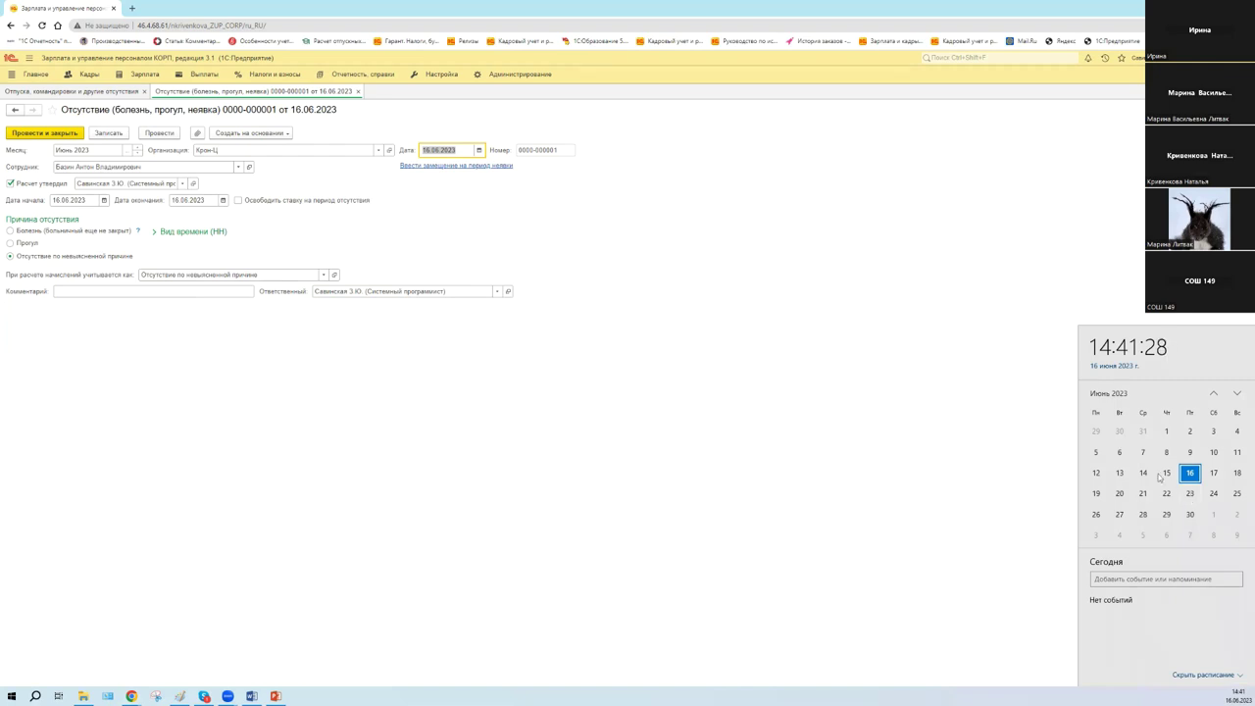
Set the absence end date to 23.06.2023 and save the document
click(222, 200)
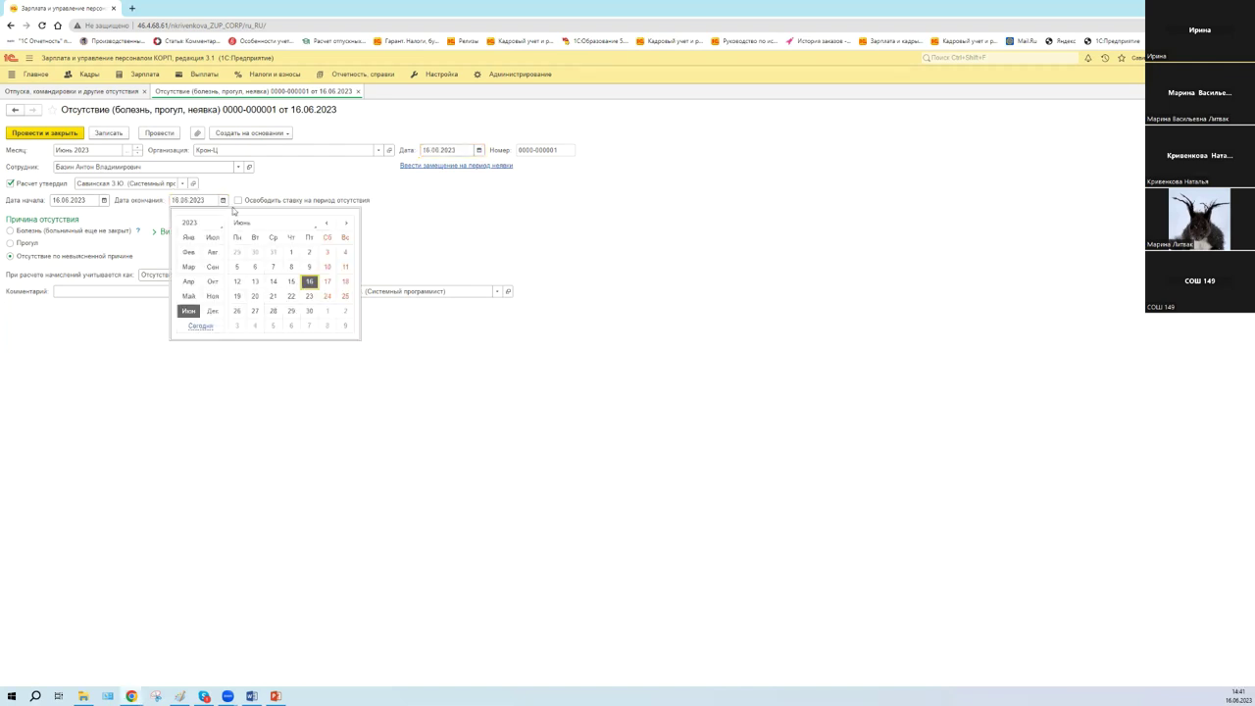
click(309, 296)
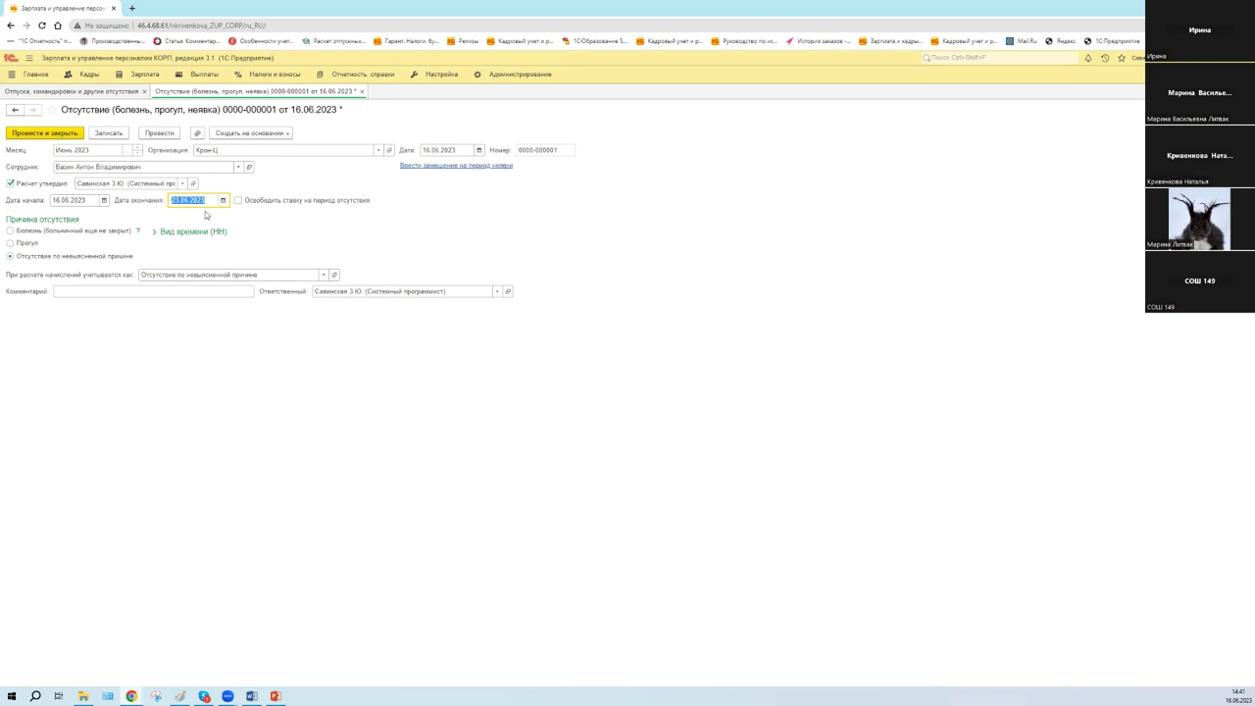
click(122, 135)
Examine the help on absence reasons, the start date calendar, the accrual treatment choices and the comment field
click(139, 233)
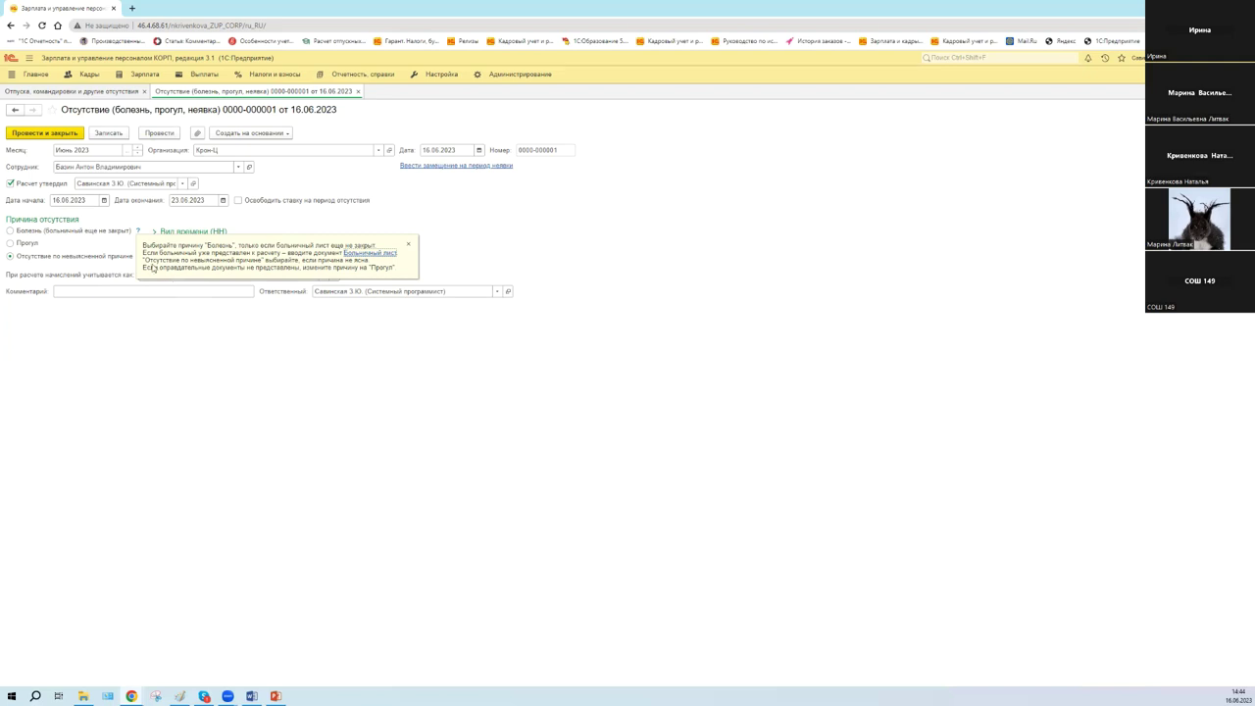
click(407, 247)
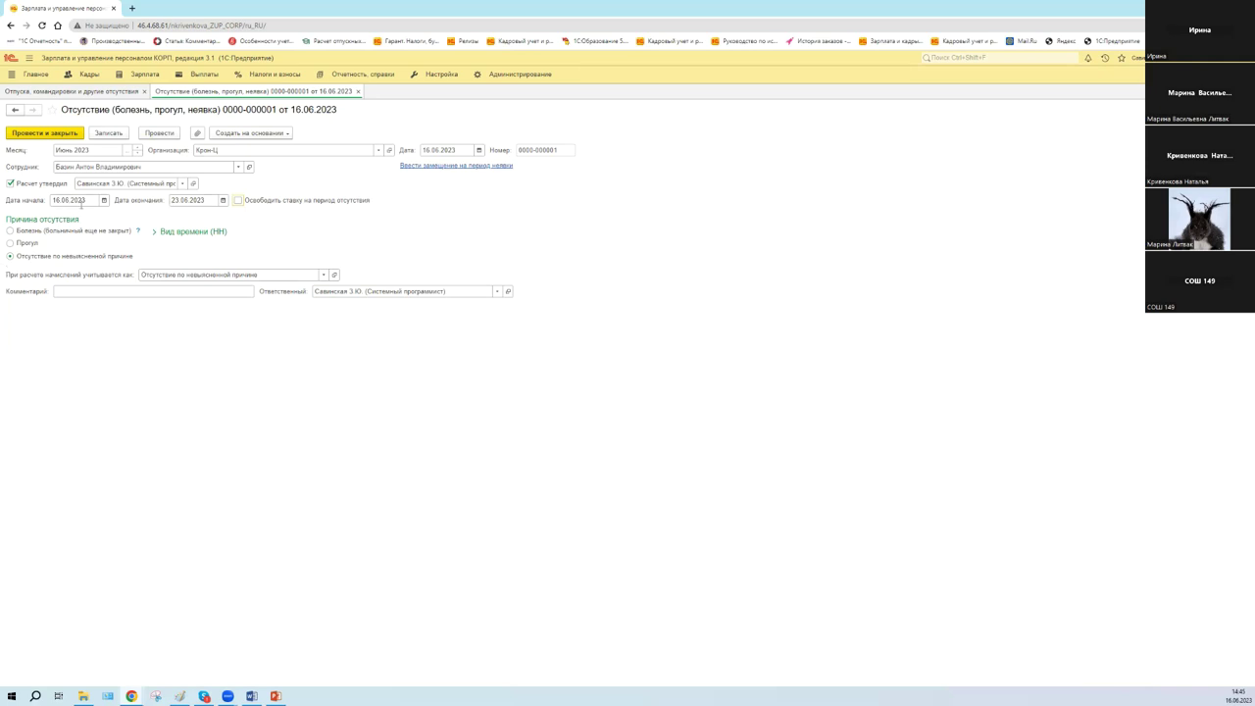
click(103, 200)
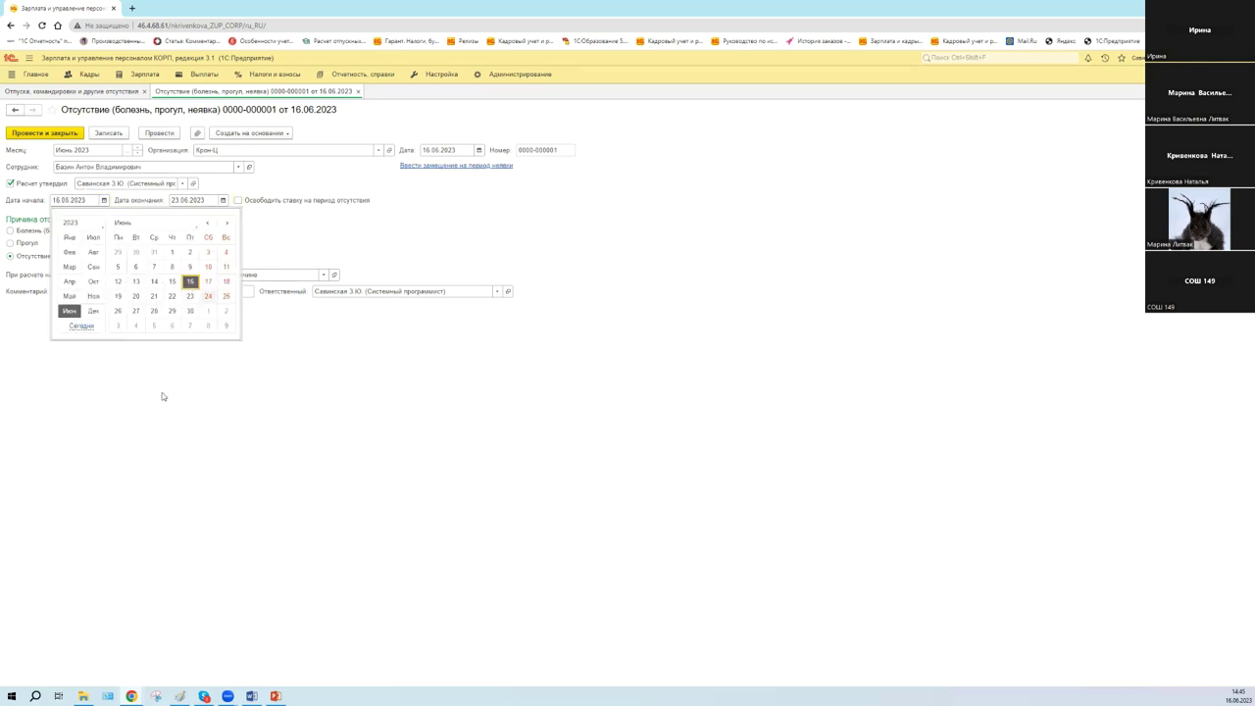
click(160, 459)
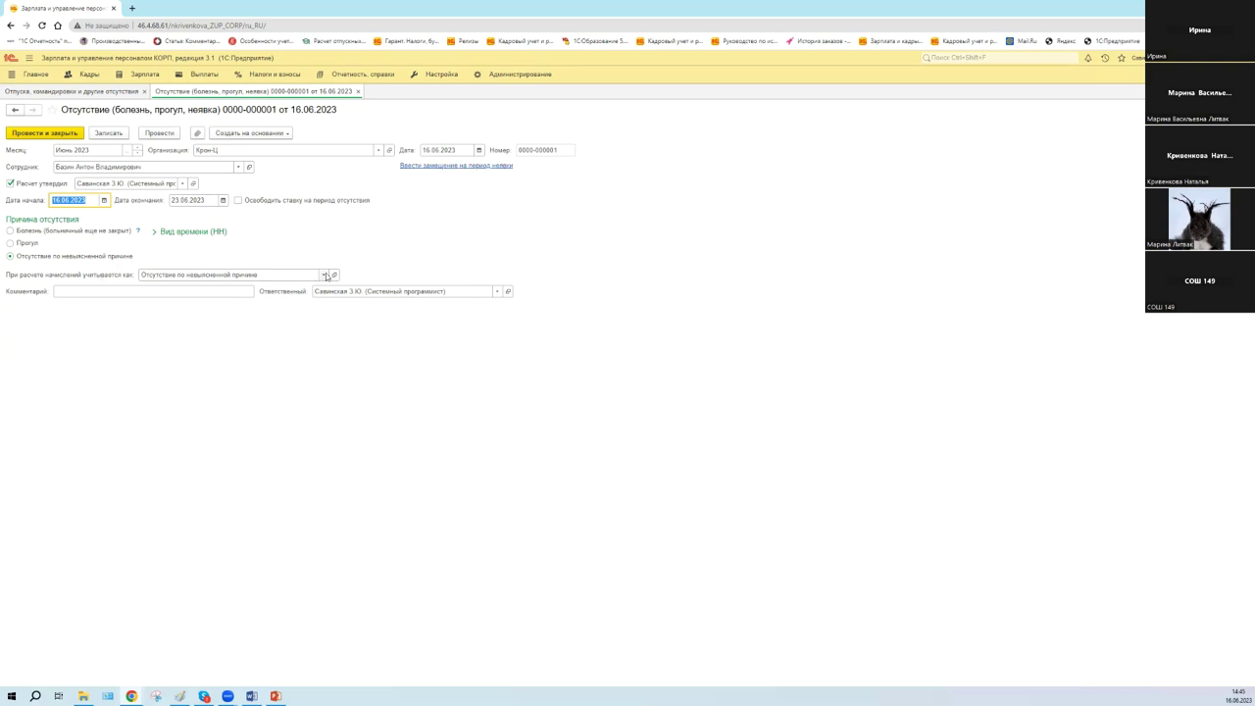
click(325, 275)
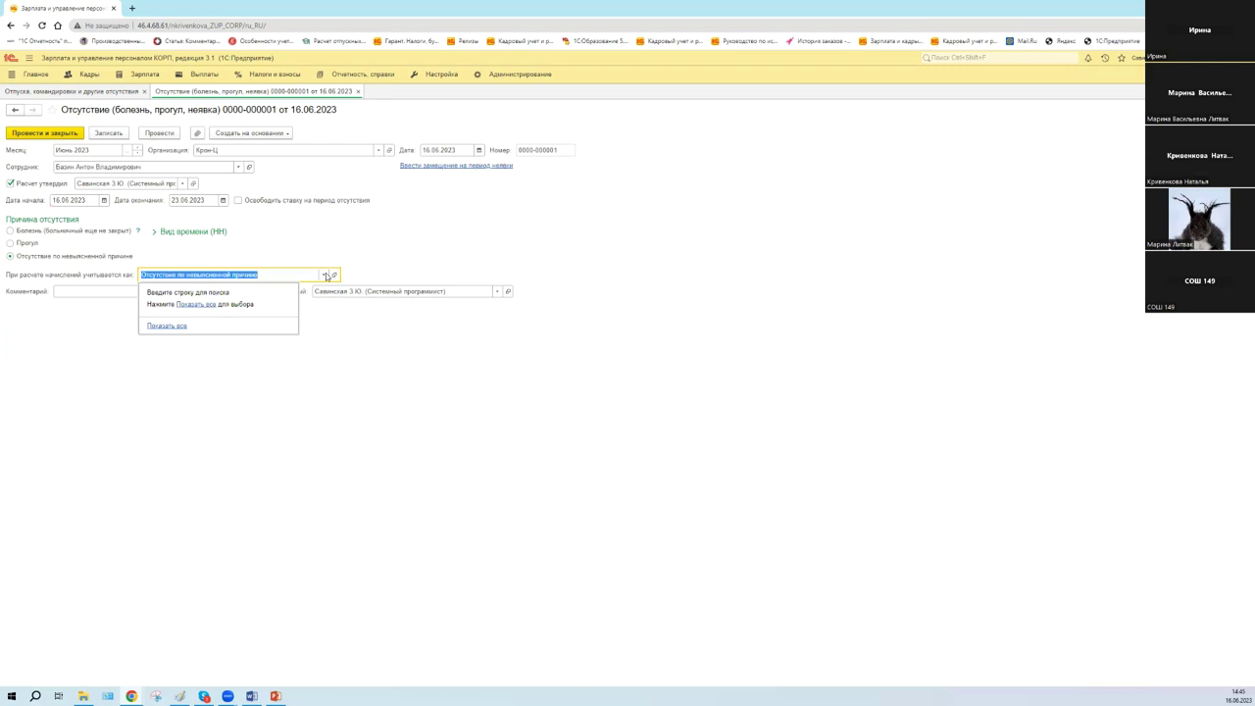
click(346, 221)
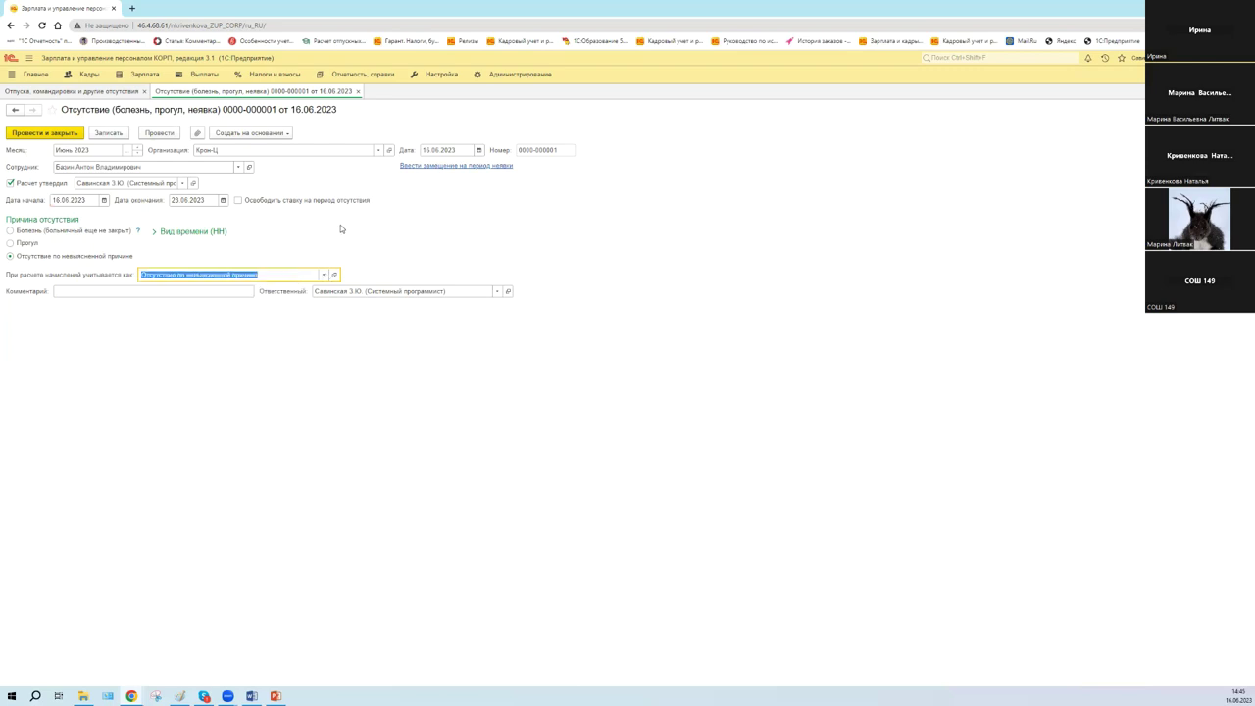
click(113, 292)
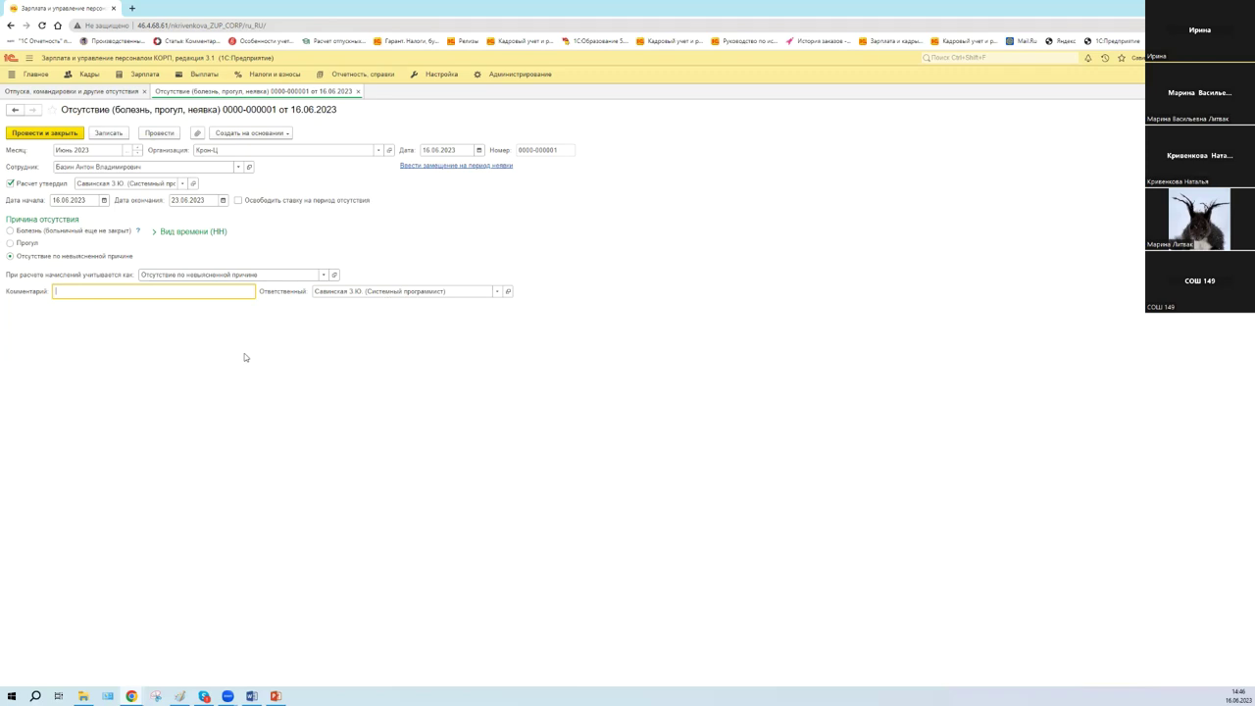
Close the individual absence document and create a new sick leave document (Больничный лист) from the absences list
click(281, 133)
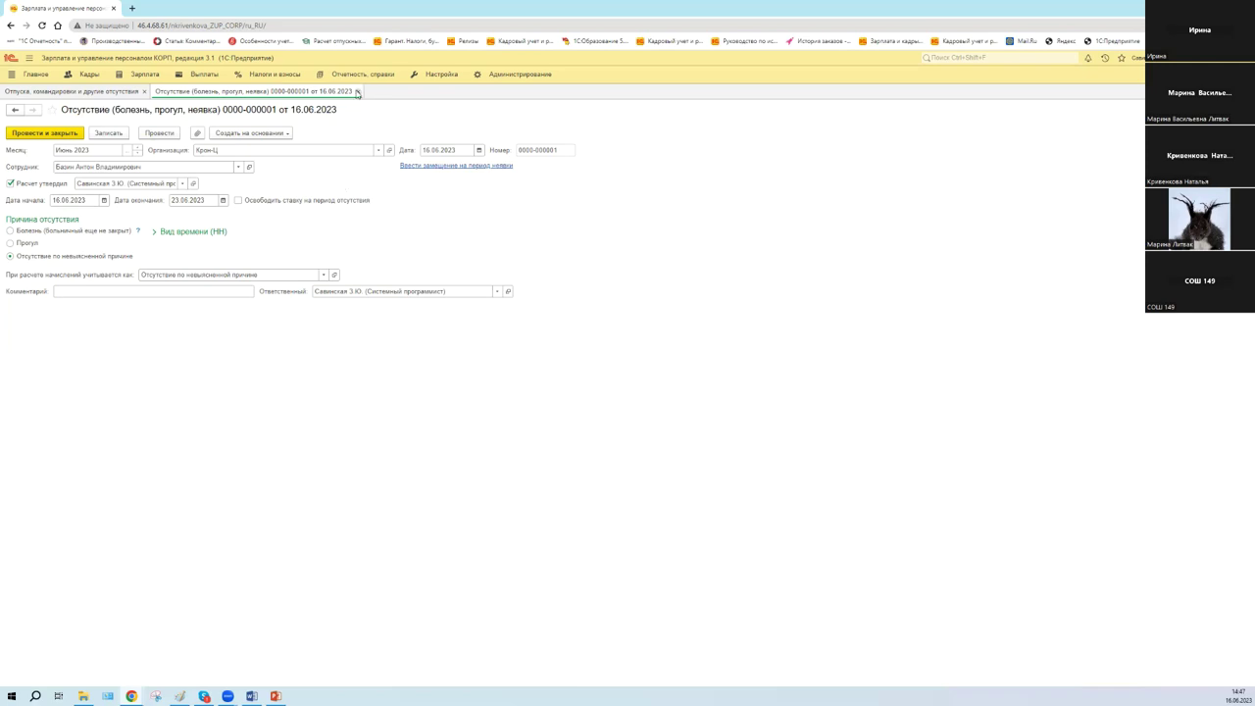
key(Escape)
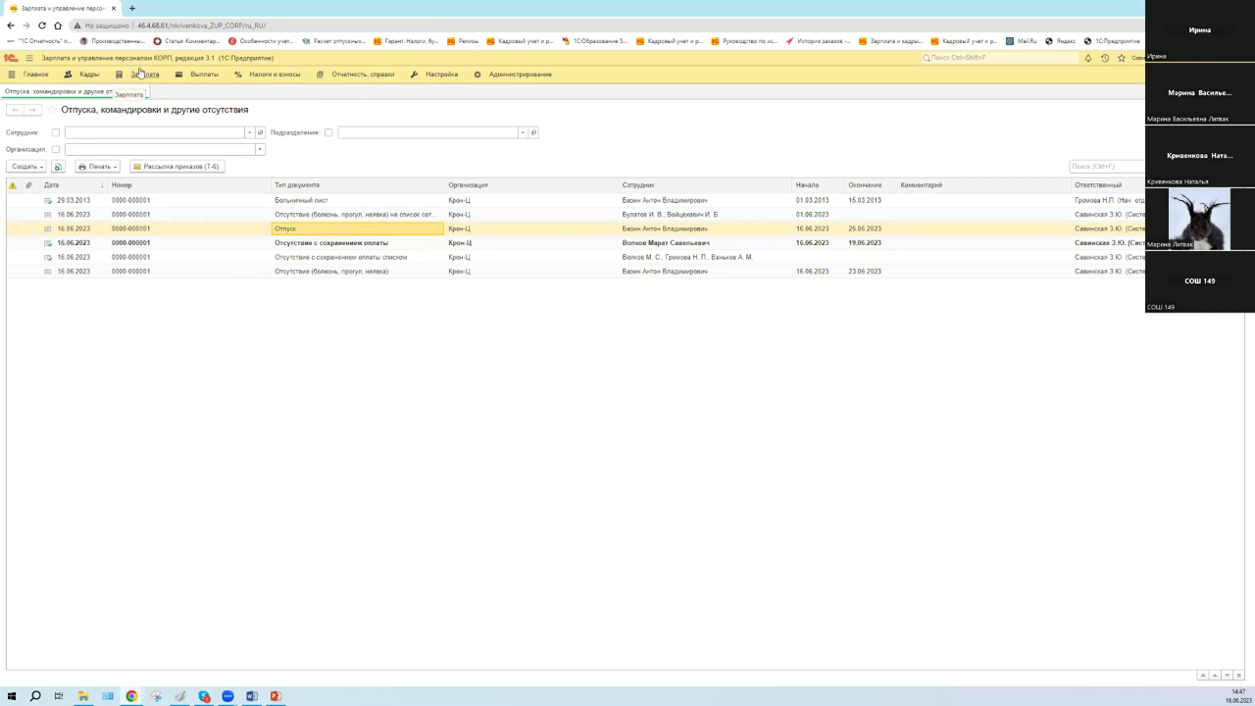
click(89, 79)
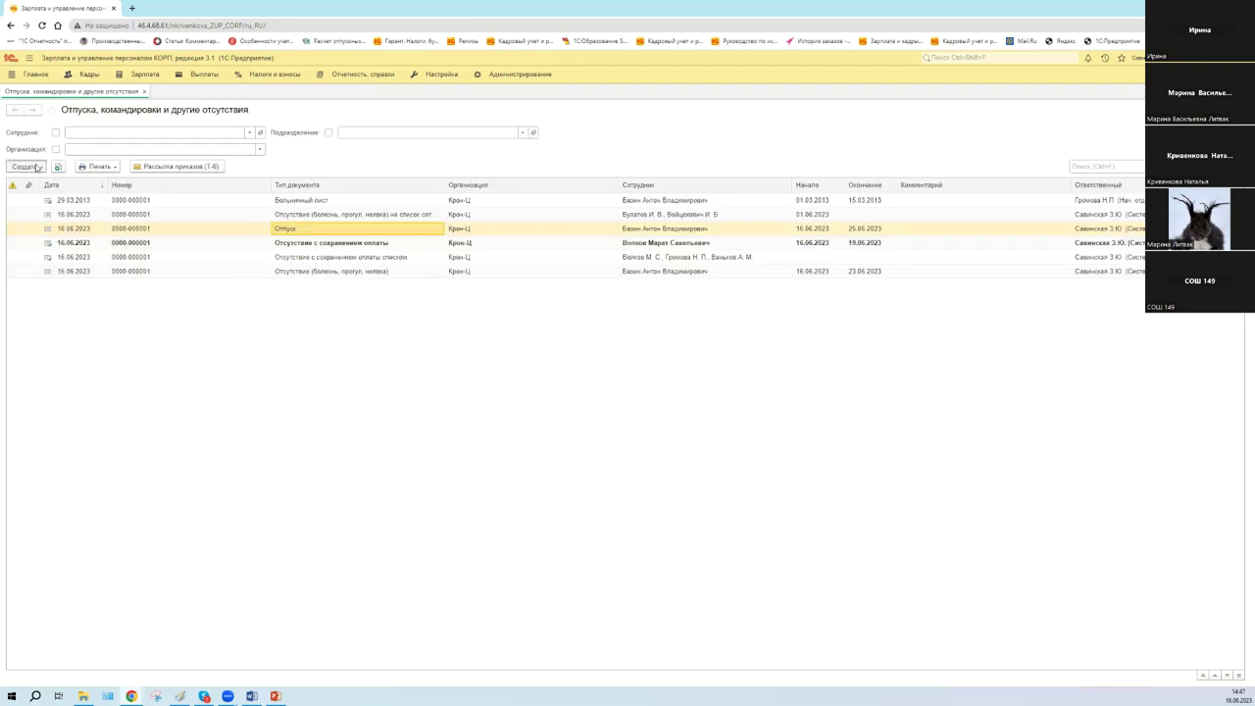
click(27, 166)
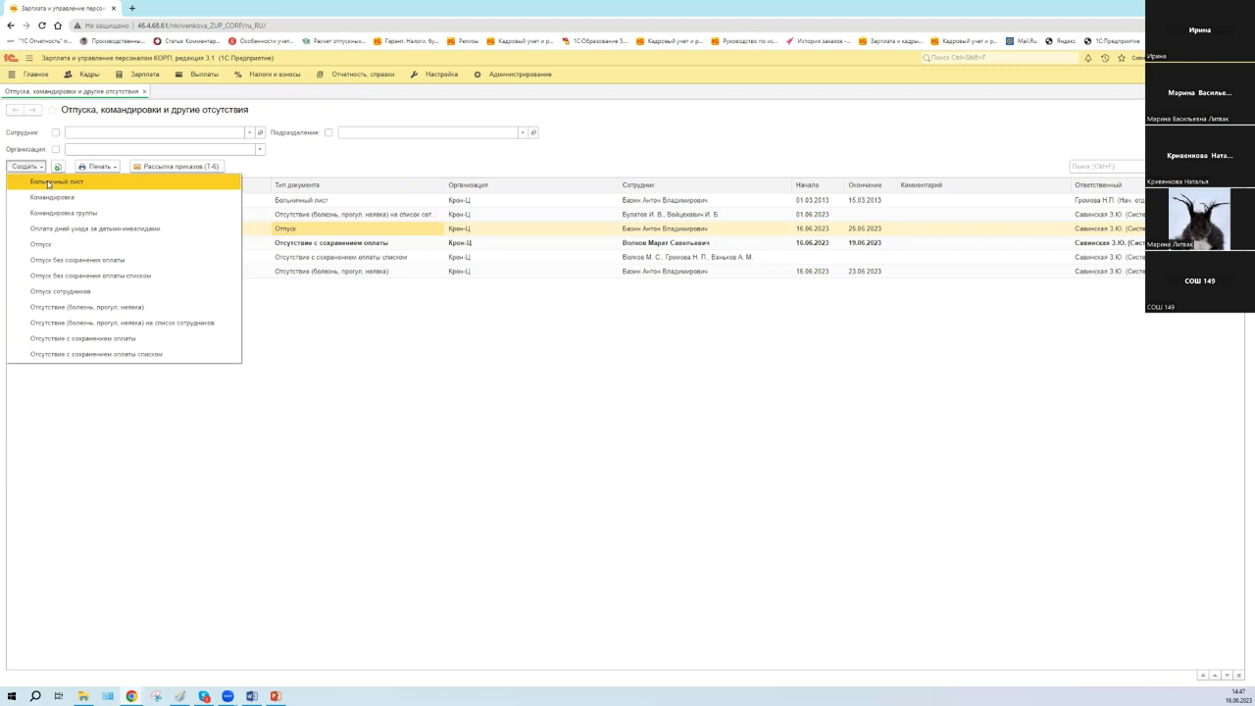
click(121, 186)
click(222, 152)
click(222, 166)
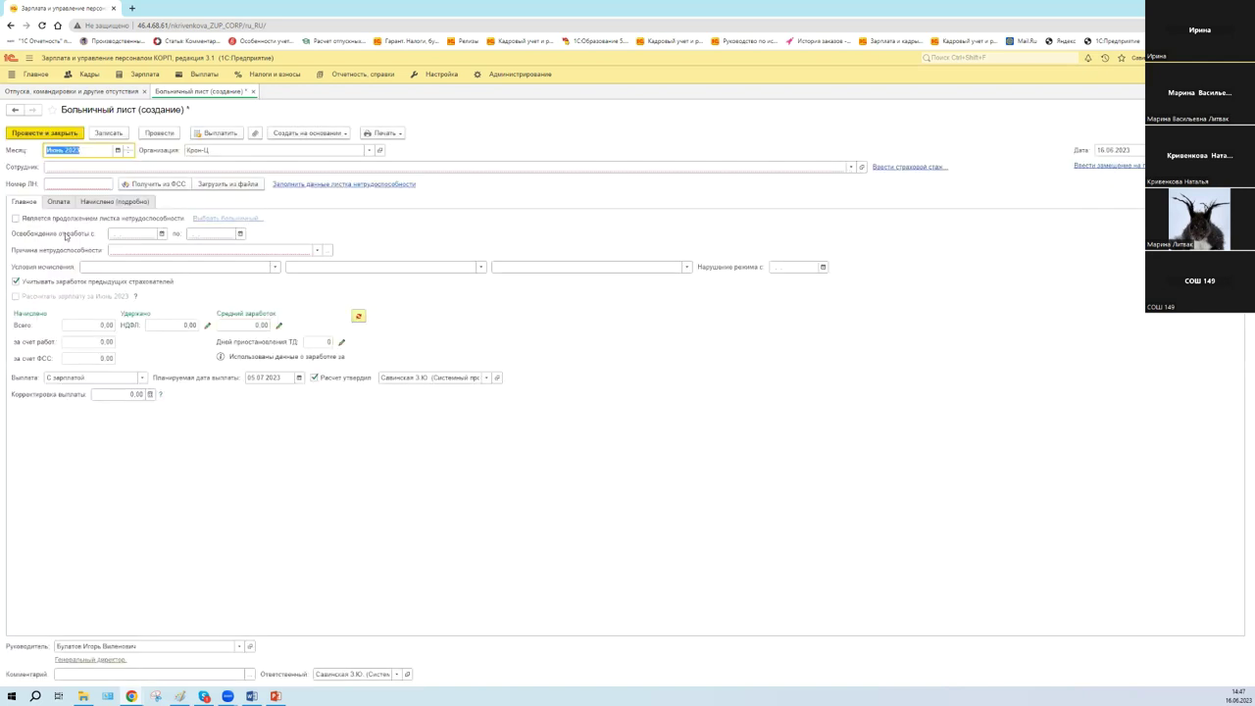
Select the general director (Генеральный директор) as the employee in the sick leave document
click(72, 218)
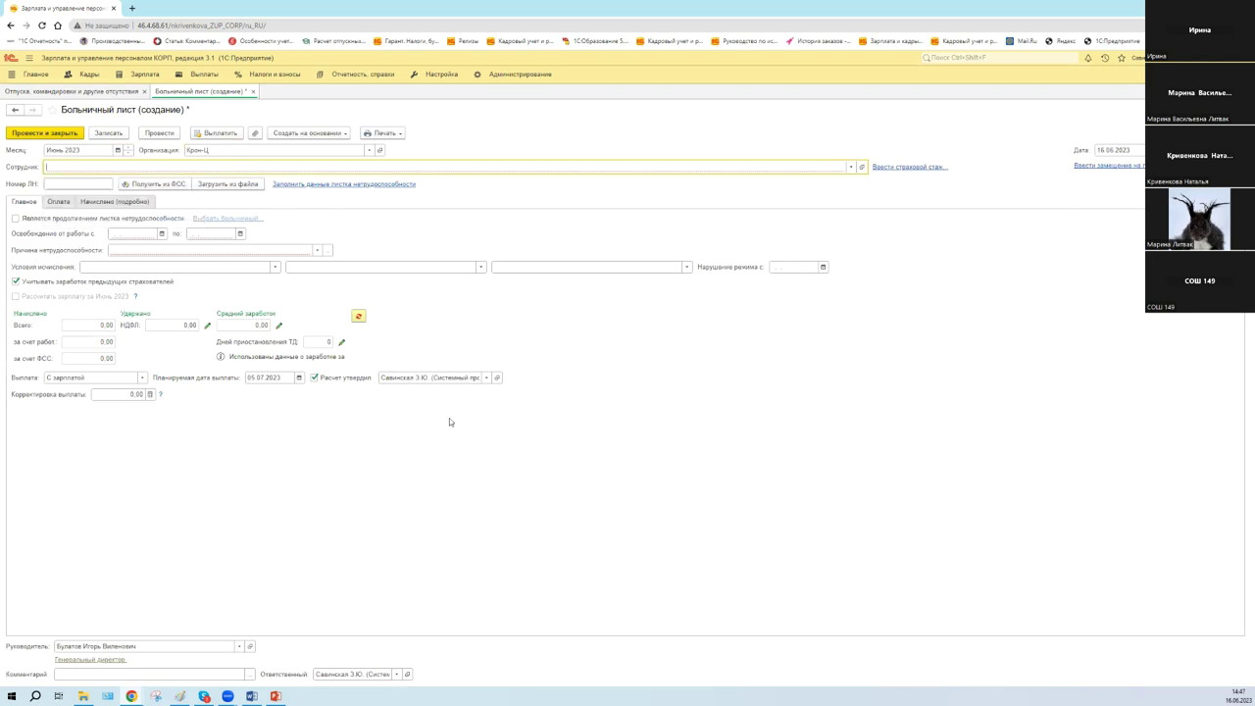
key(F4)
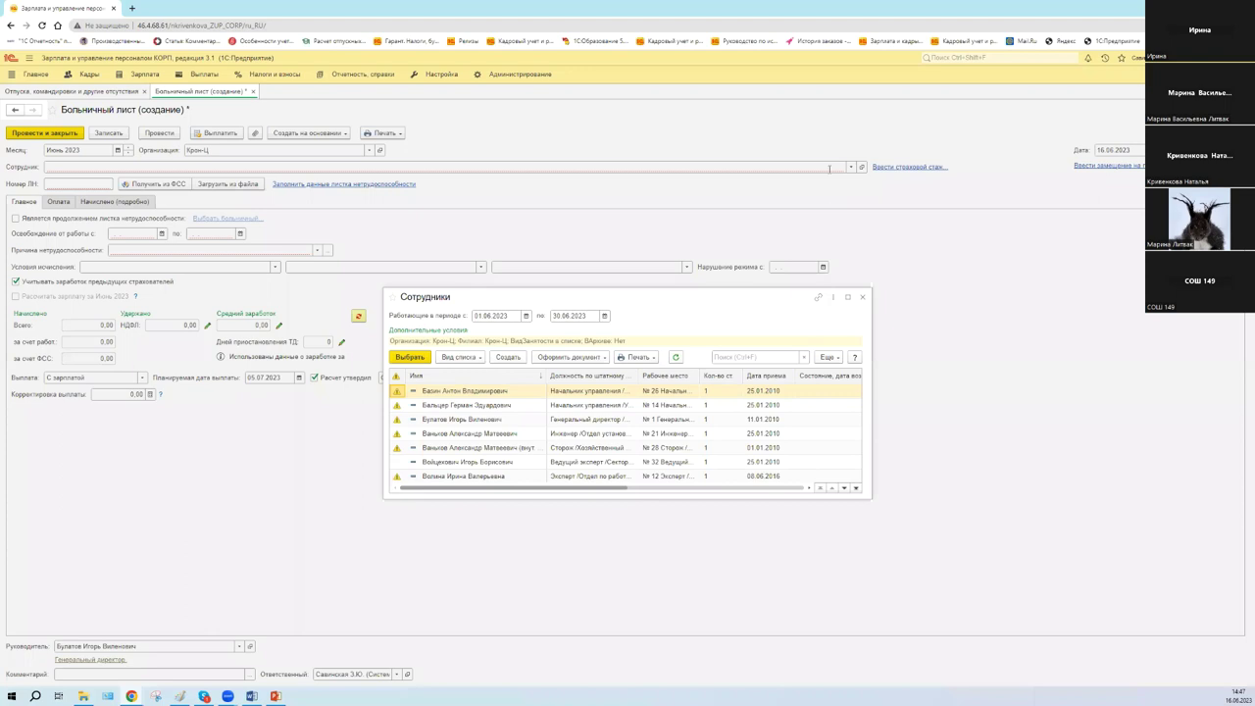
key(Down)
key(Down)
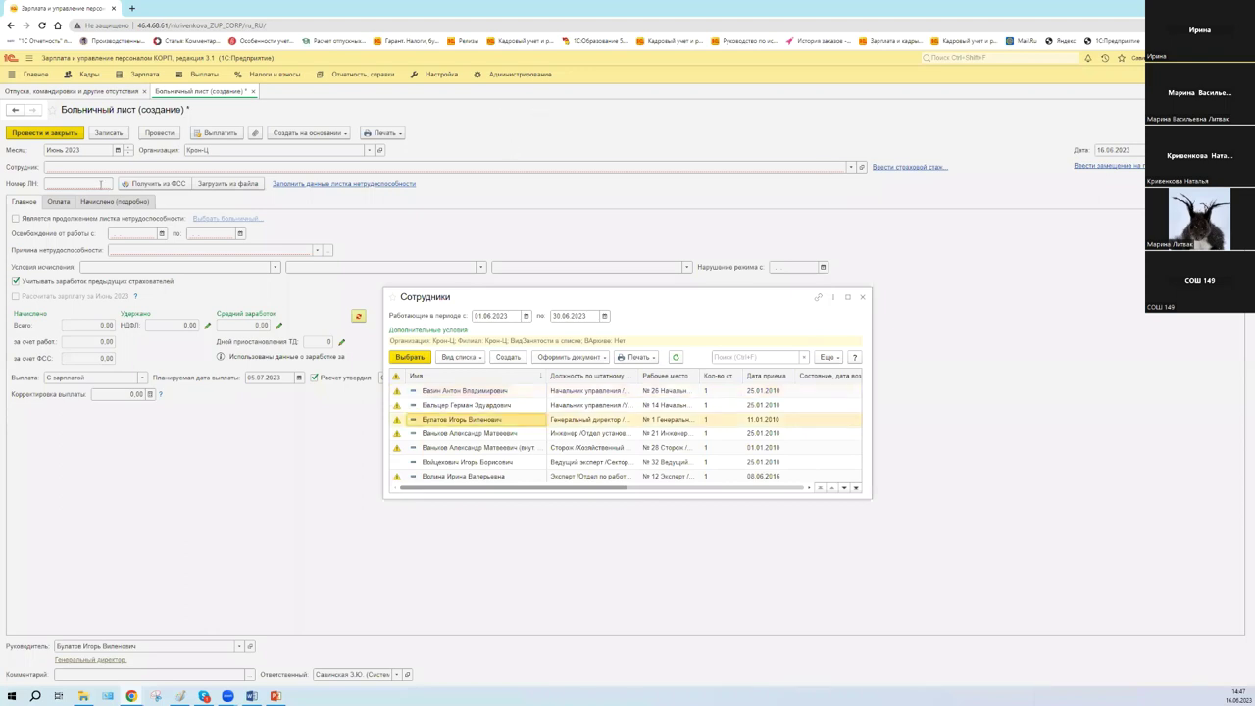
key(Return)
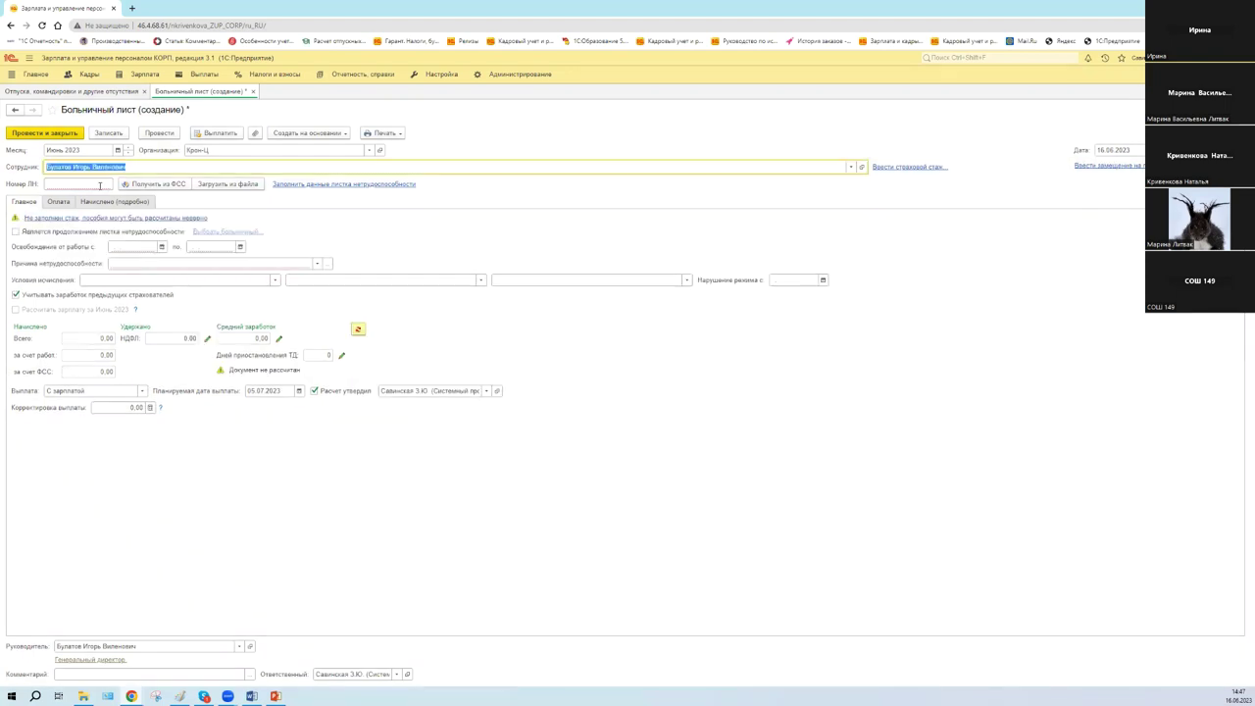
Enter the sick note number (Номер ЛН) and save the sick leave document
click(99, 185)
text(111111111111)
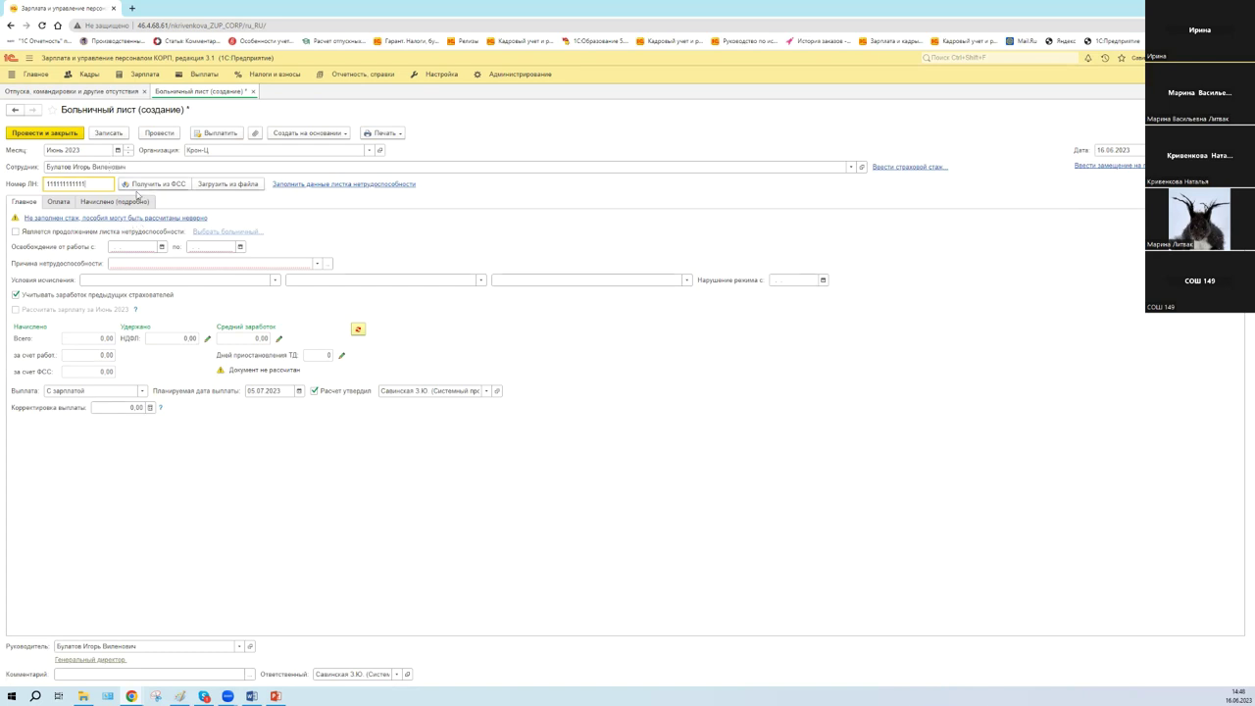
key(ctrl+a)
key(ctrl+s)
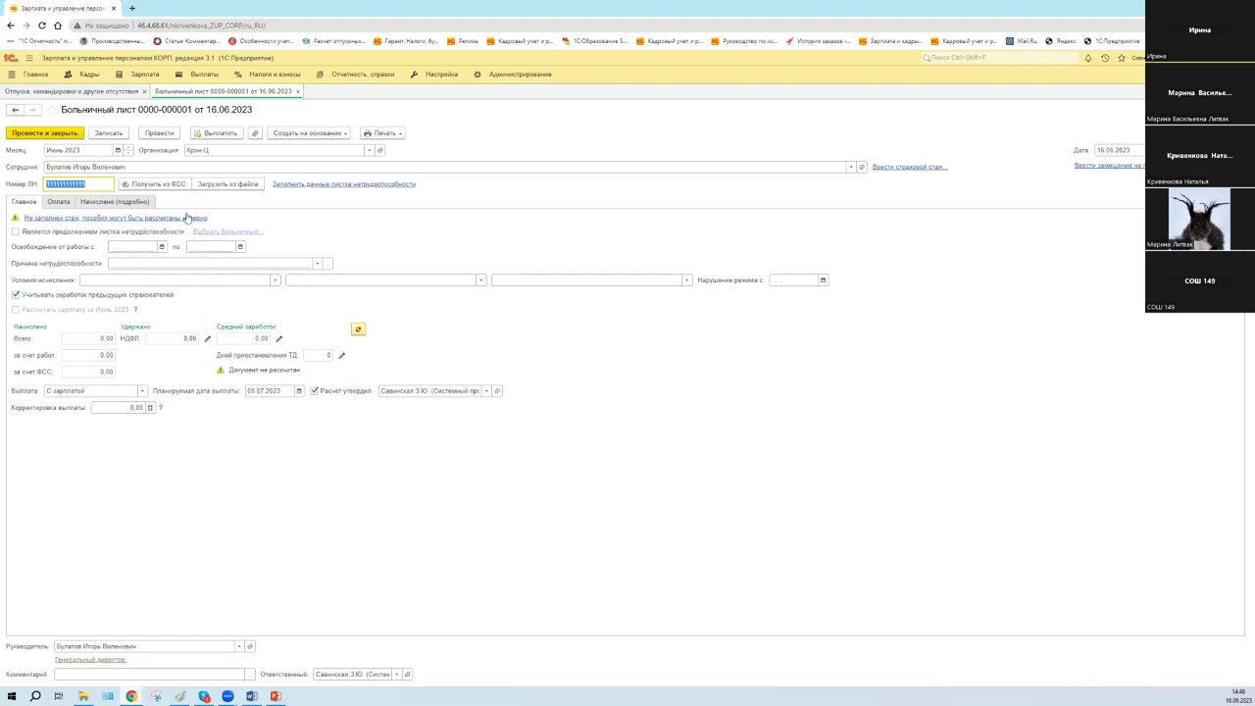
Set the release from work to 16.06.2023 through 30.06.2023 and the incapacity reason to (01) Заболевание
click(162, 246)
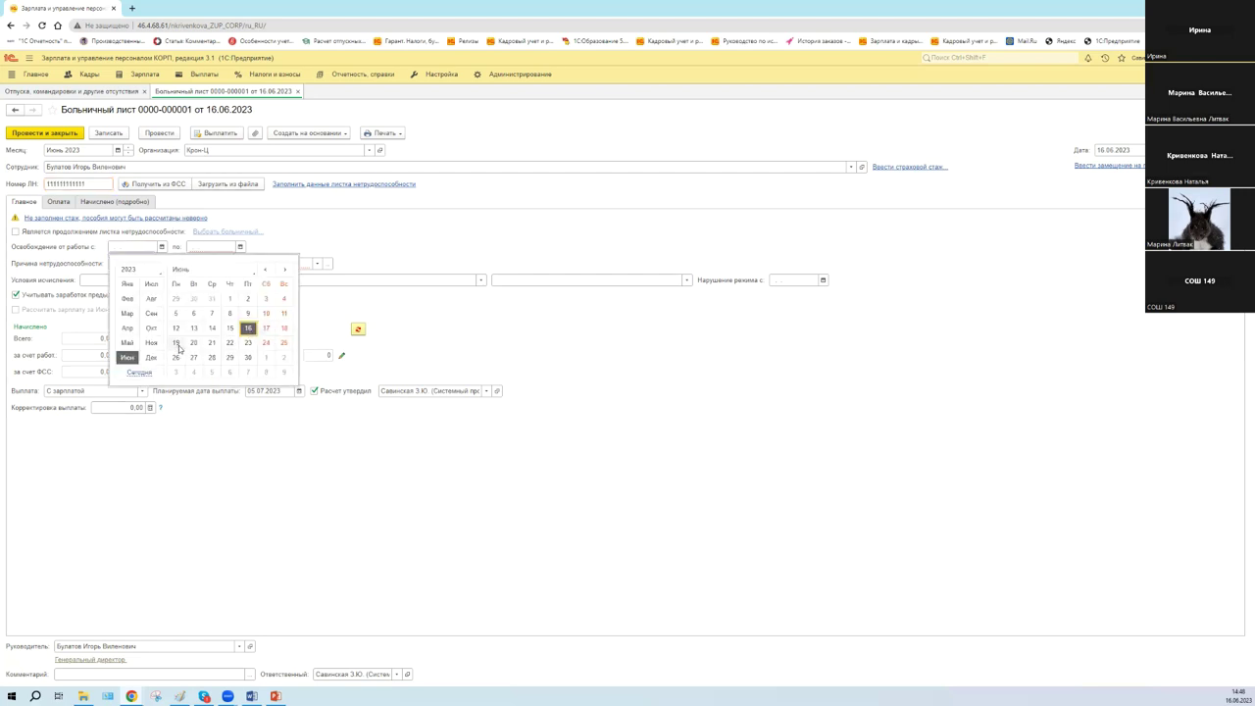
click(249, 329)
click(242, 246)
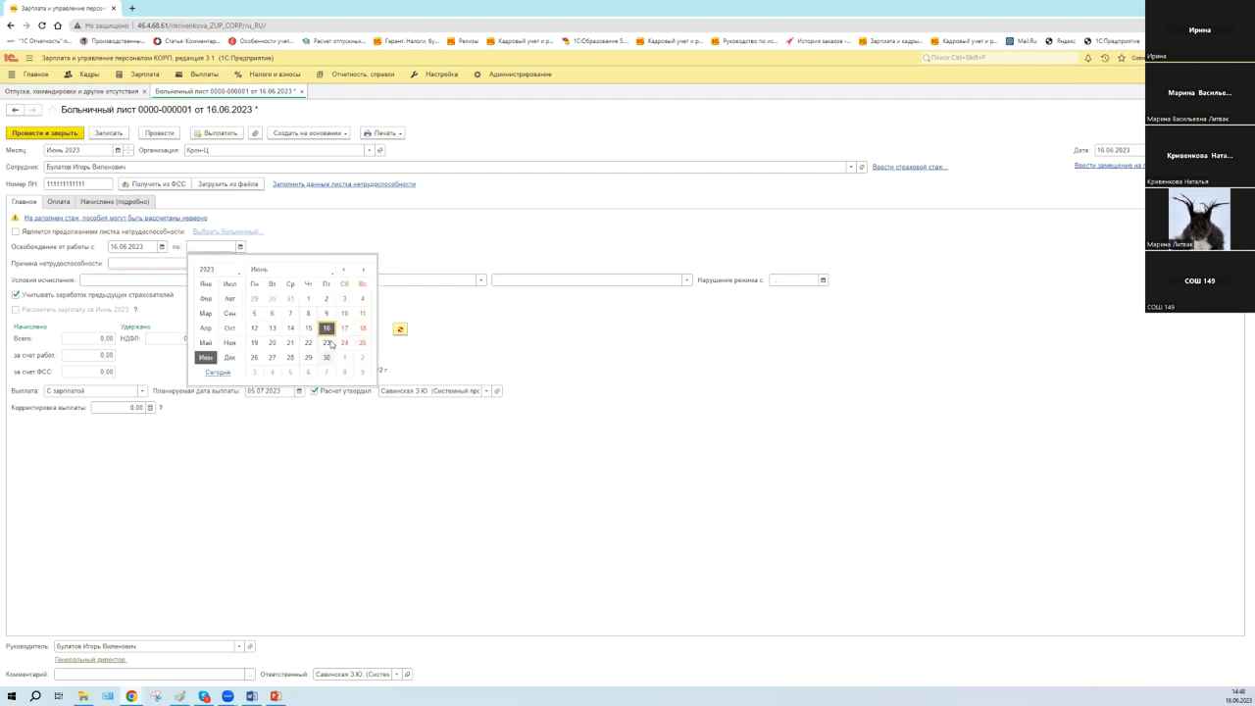
click(327, 357)
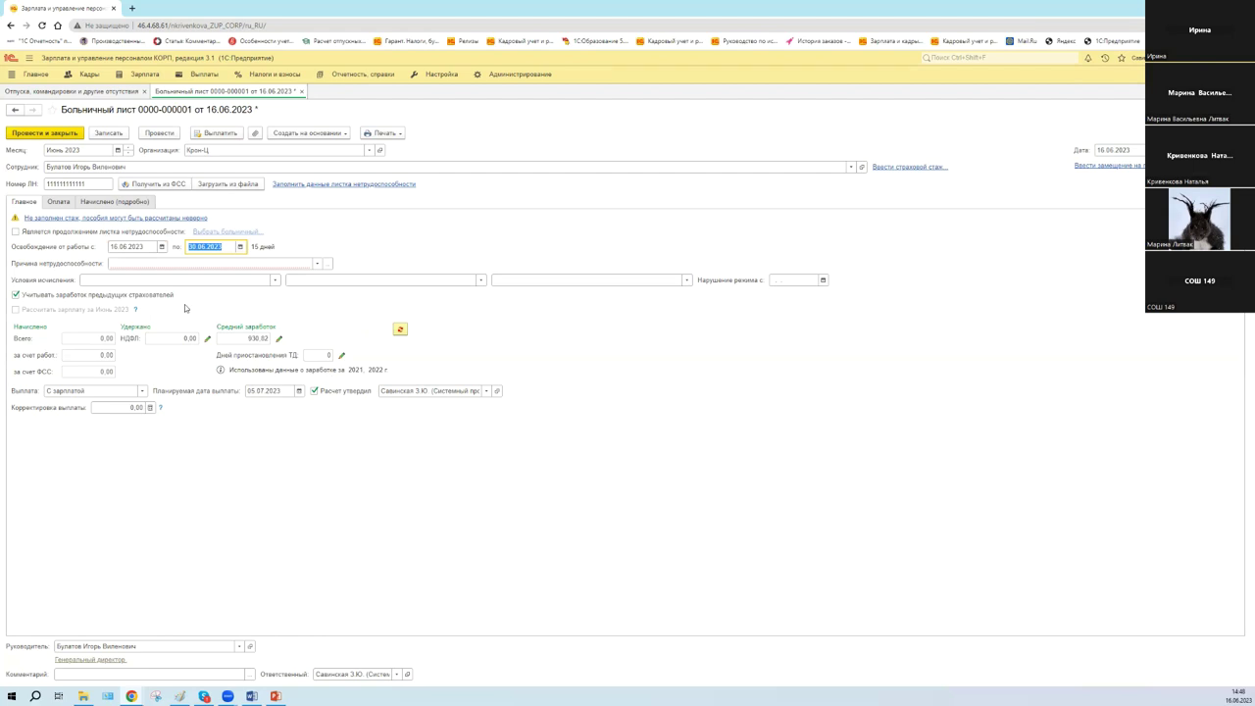
click(174, 265)
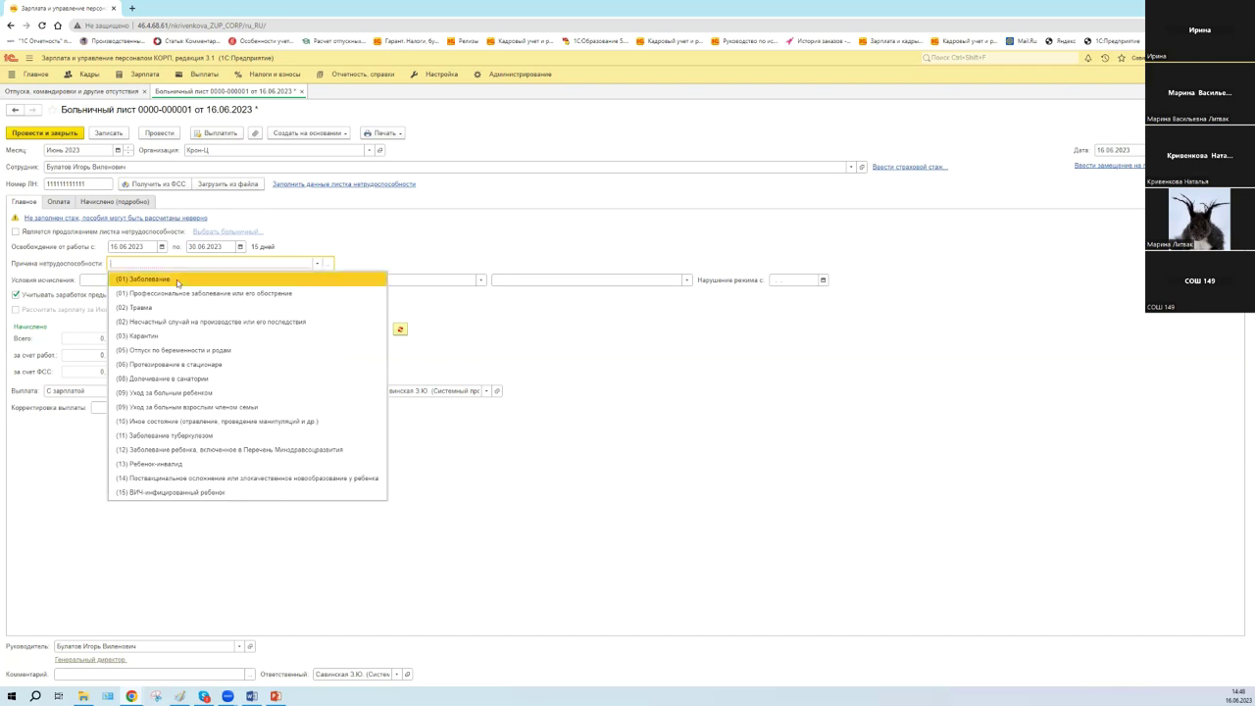
click(176, 279)
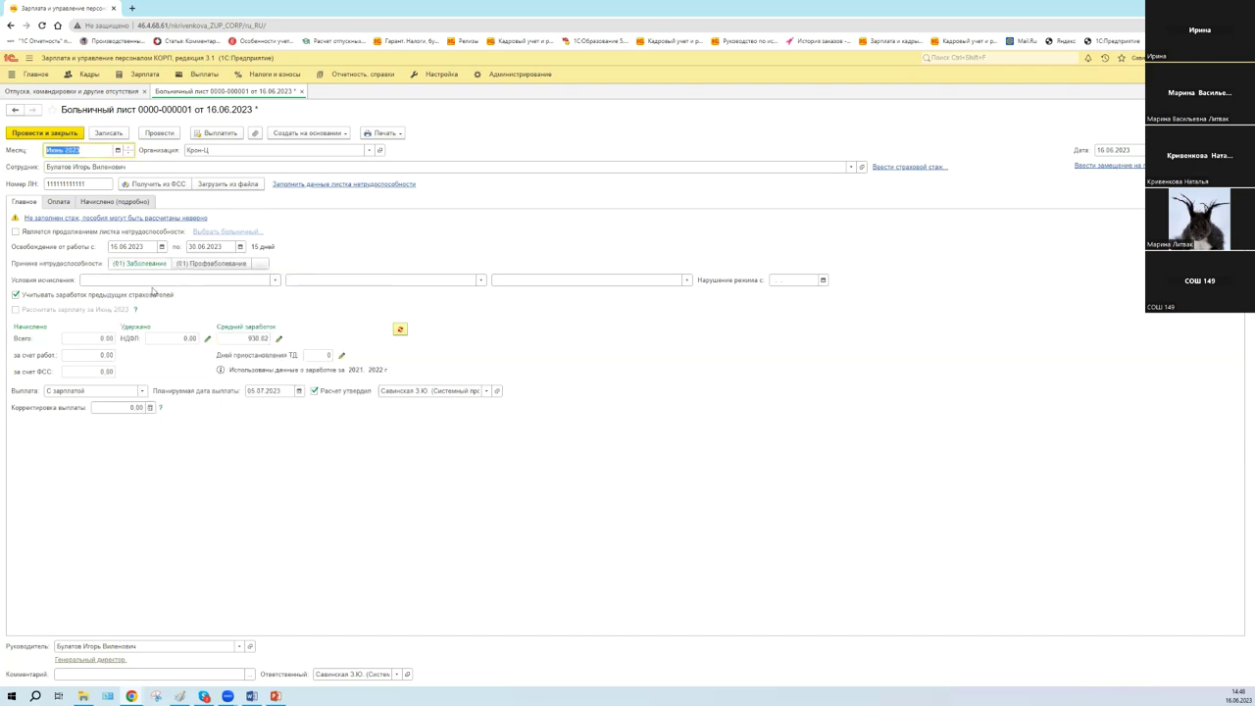
Examine the three calculation condition code lists, the regime violation date calendar and the benefit payment settings of the sick leave
click(274, 280)
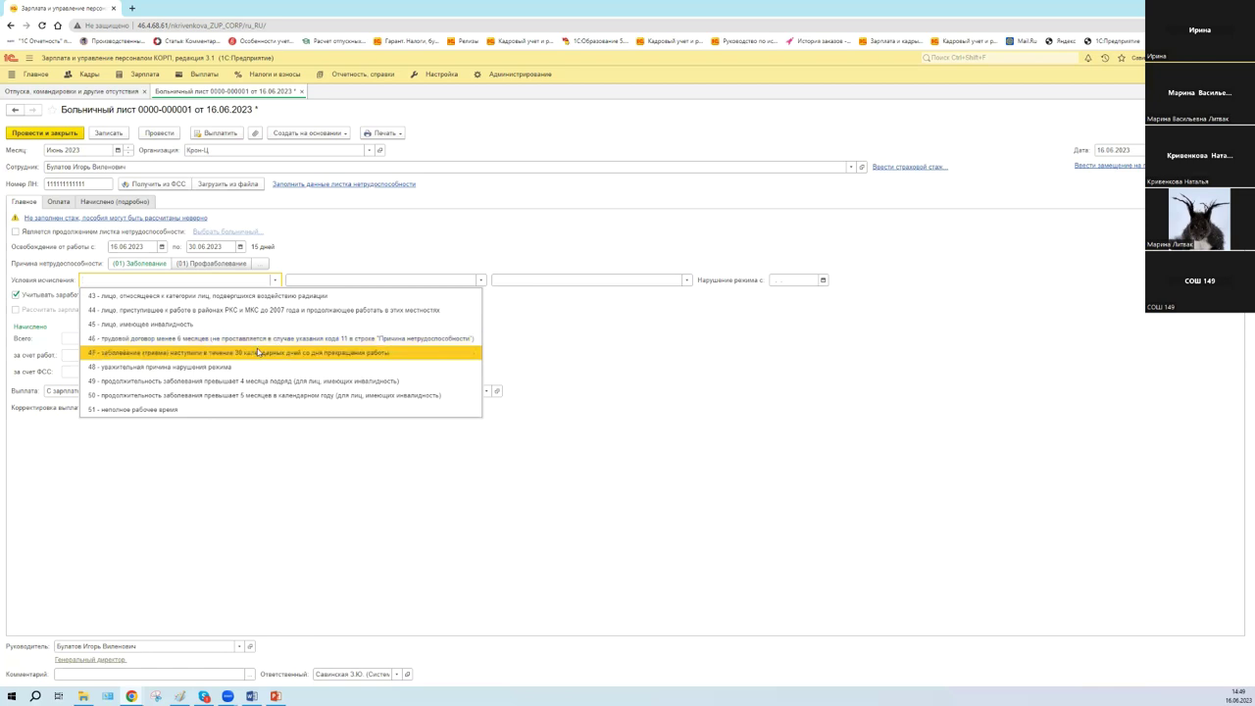
key(Up)
key(Up)
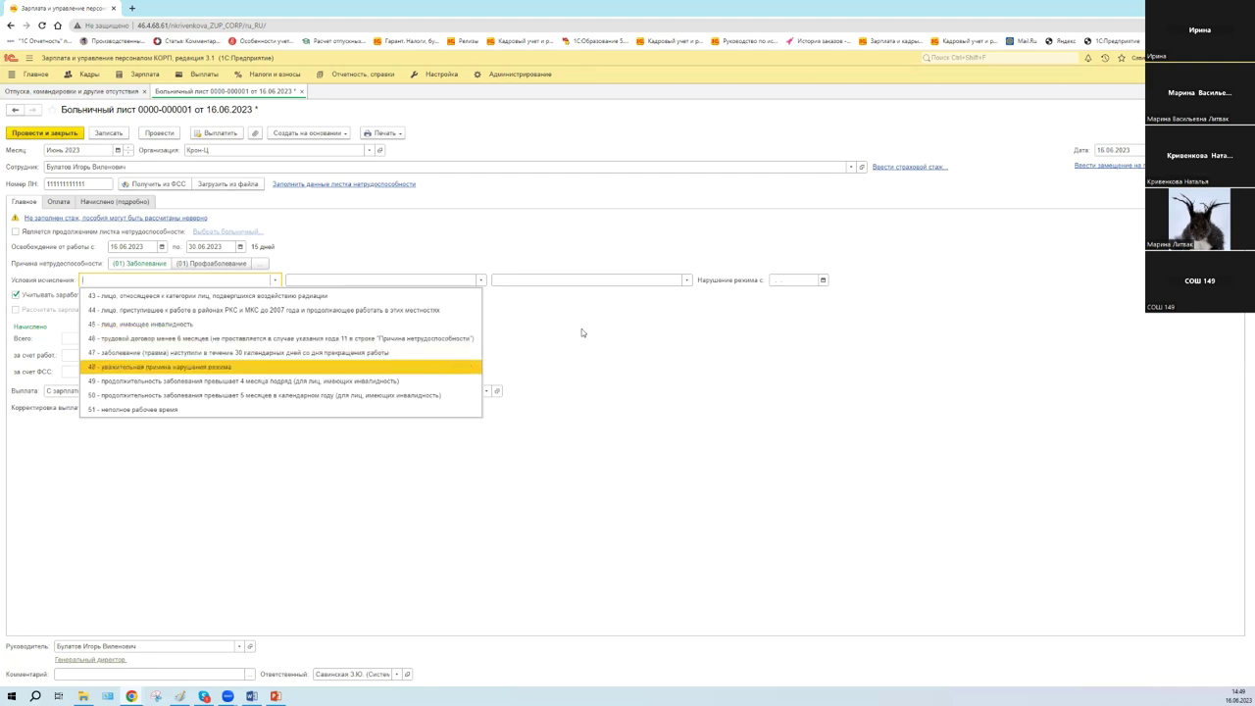
key(Down)
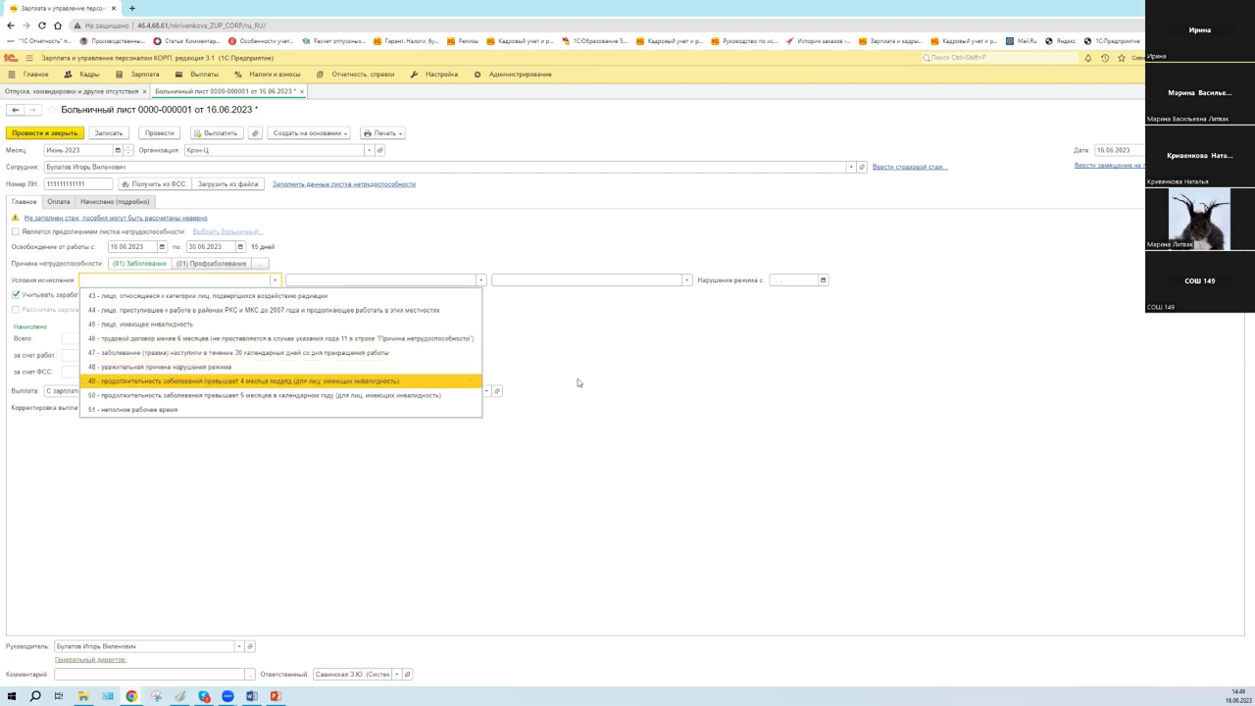
key(Escape)
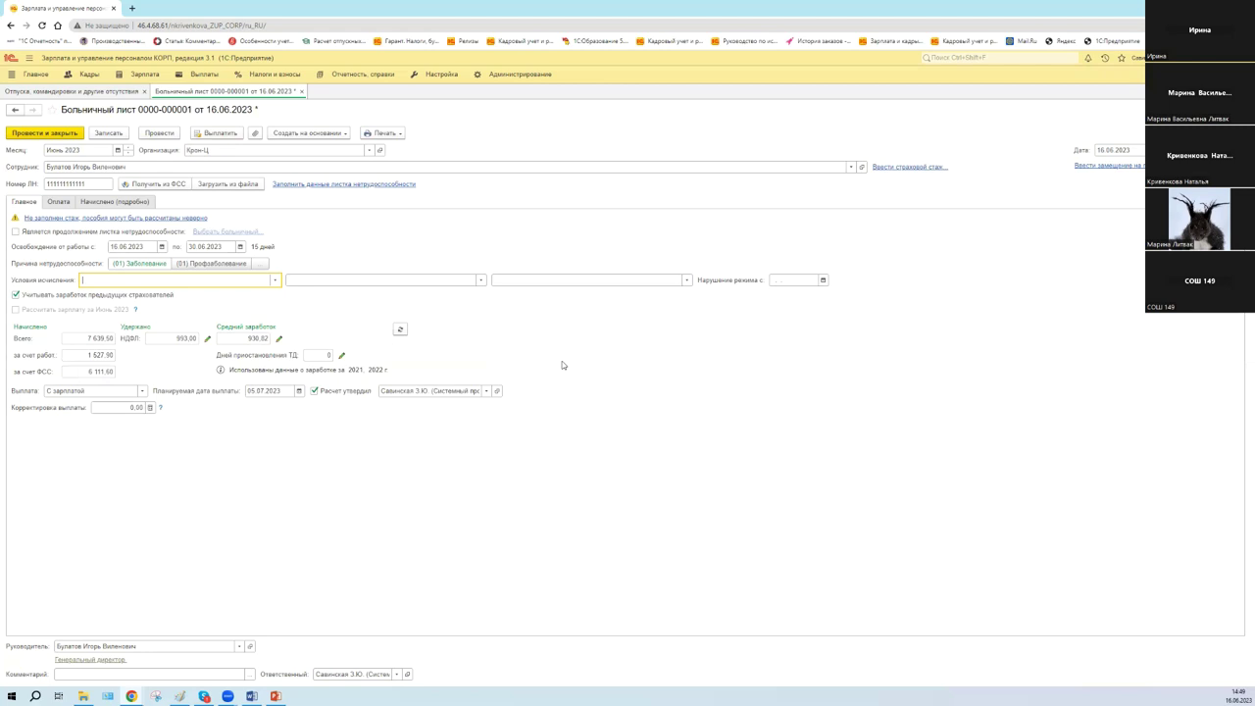
click(481, 281)
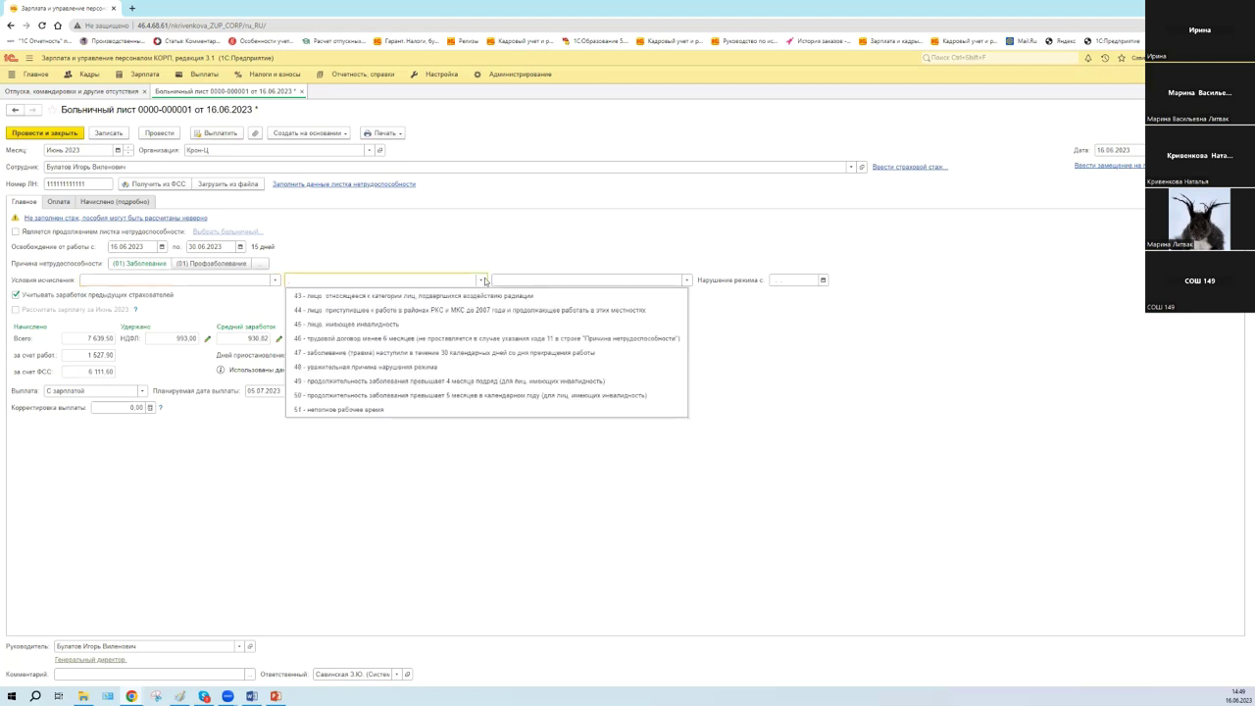
click(689, 280)
click(689, 280)
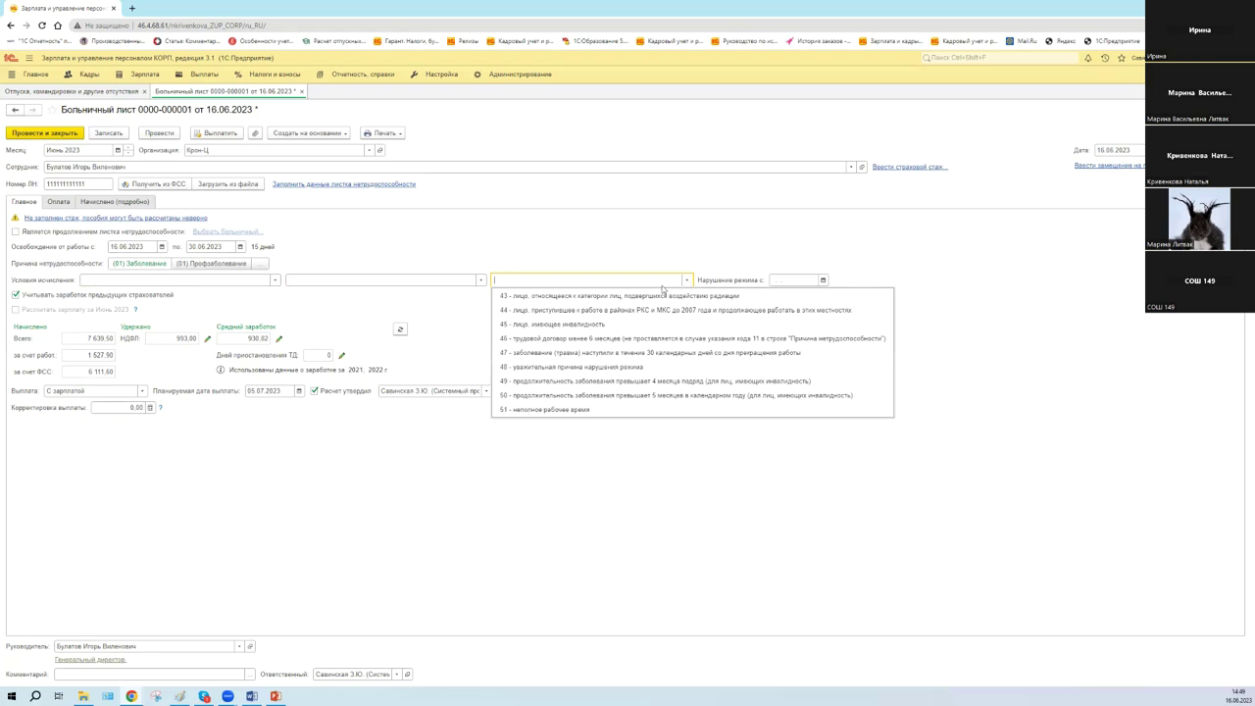
click(823, 280)
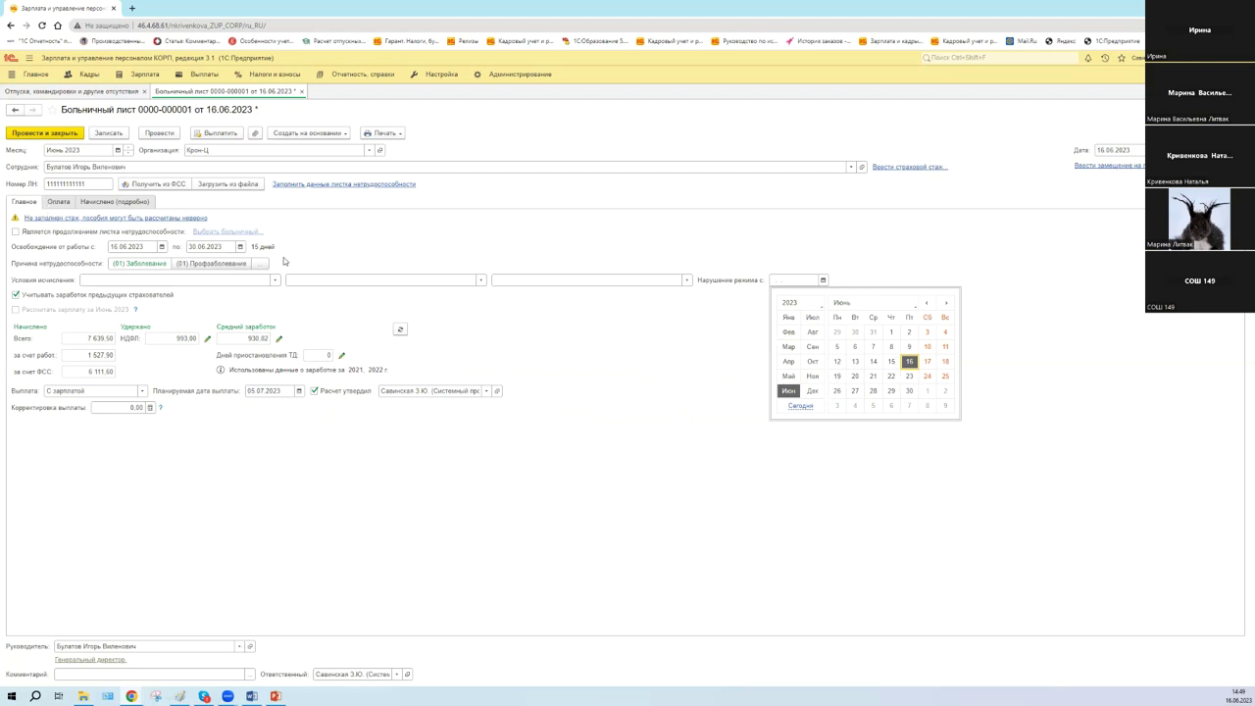
key(Escape)
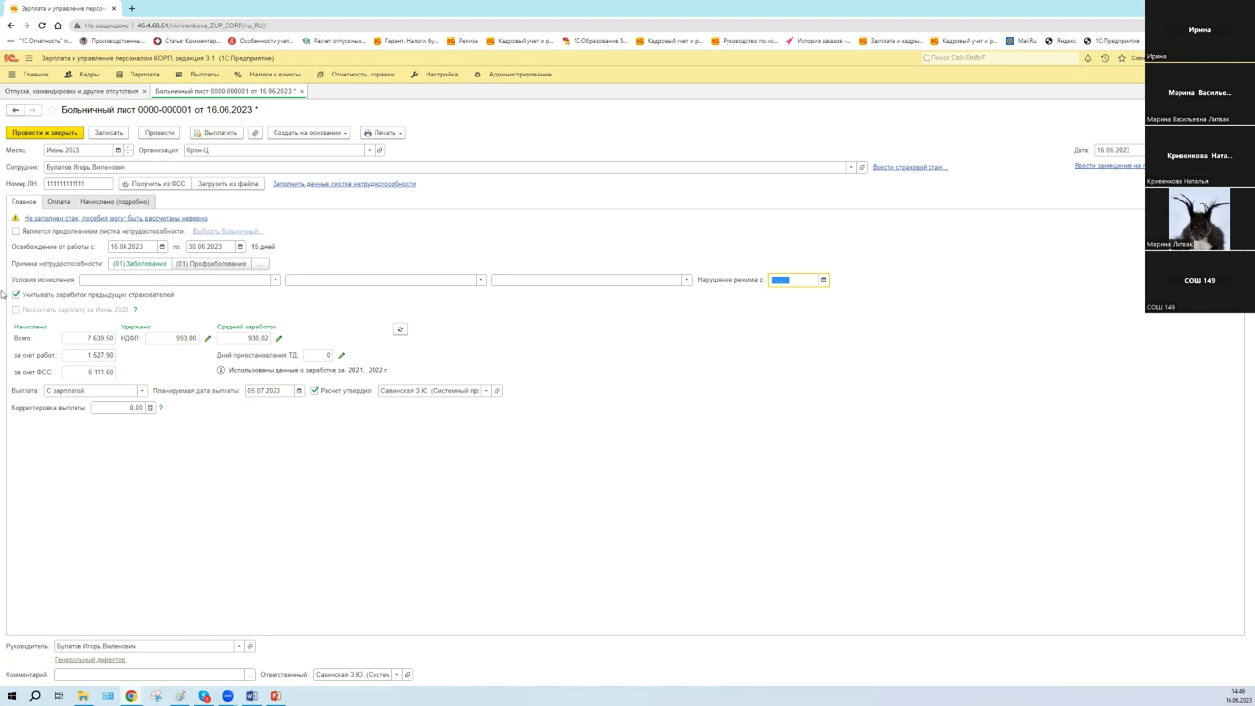
click(63, 203)
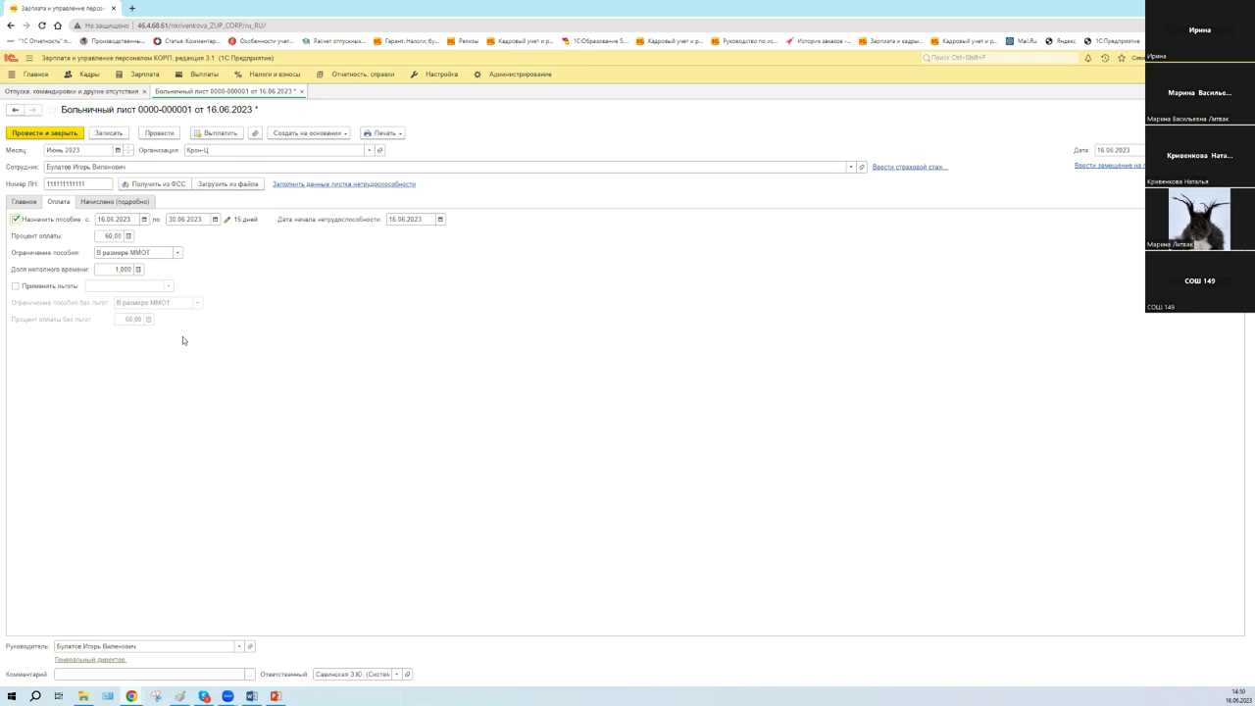
Open the first employee's card from the employee list, review the insurance details (Страхование) and return to the card
click(88, 75)
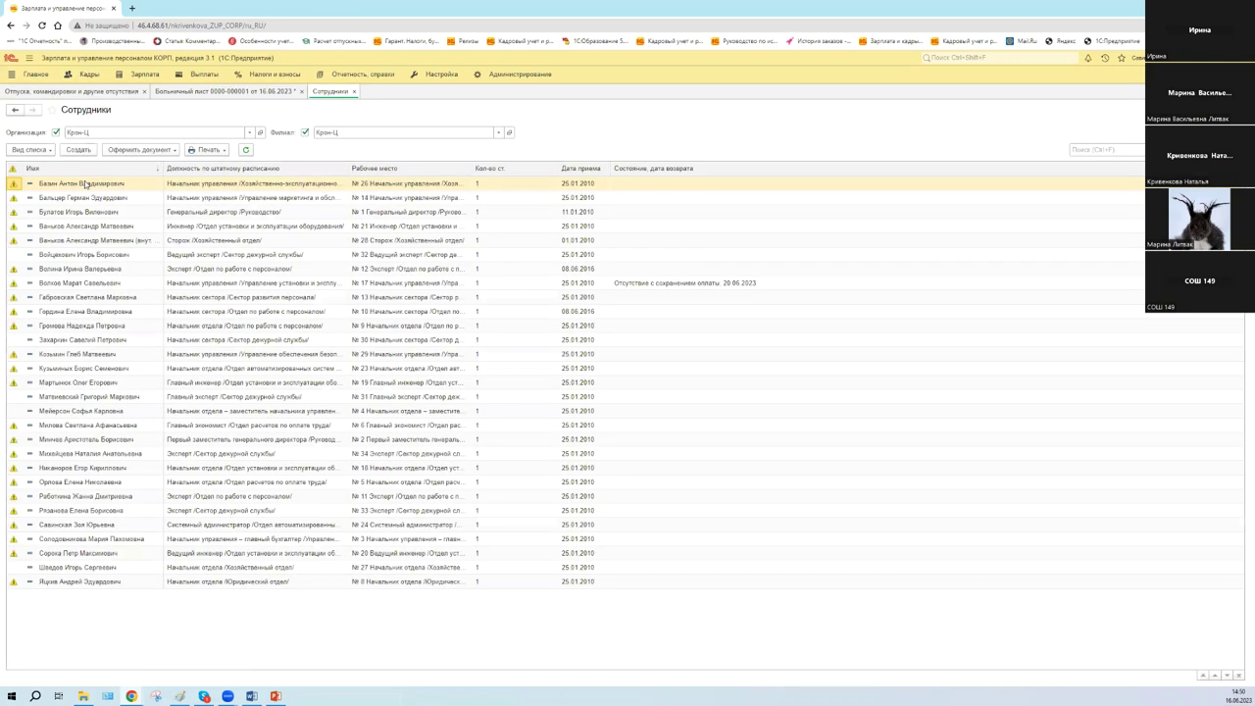
click(85, 184)
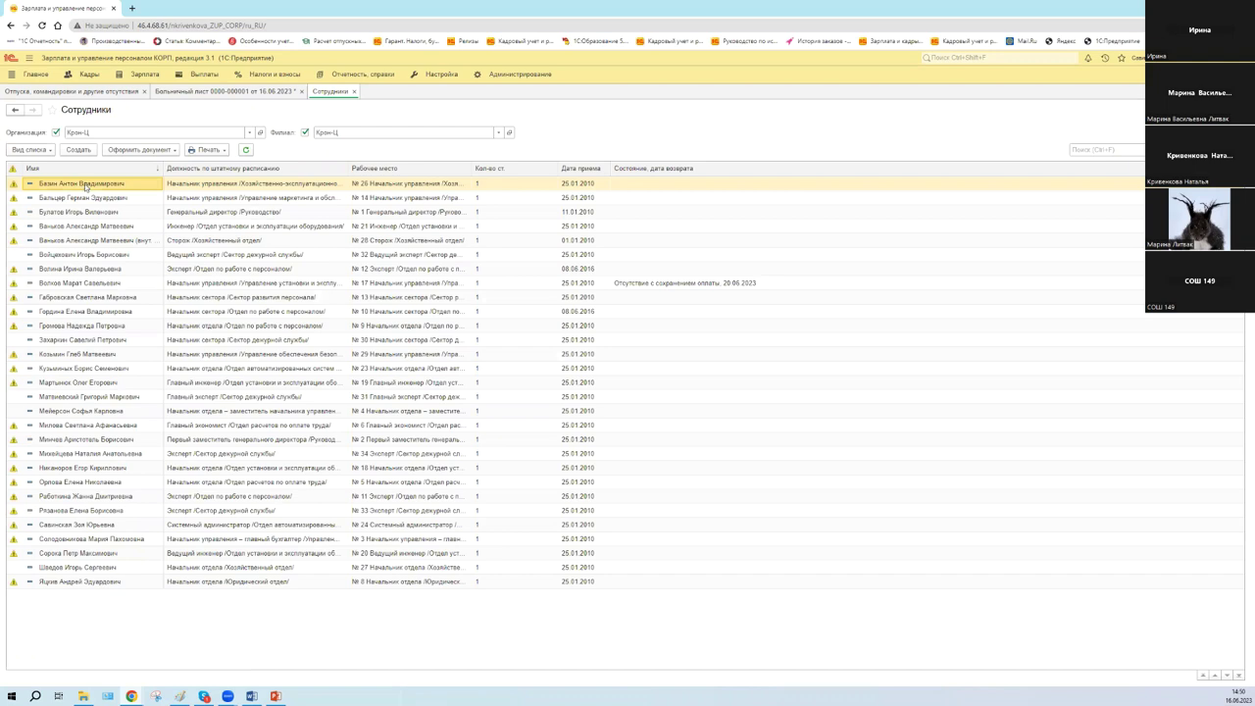
double_click(84, 187)
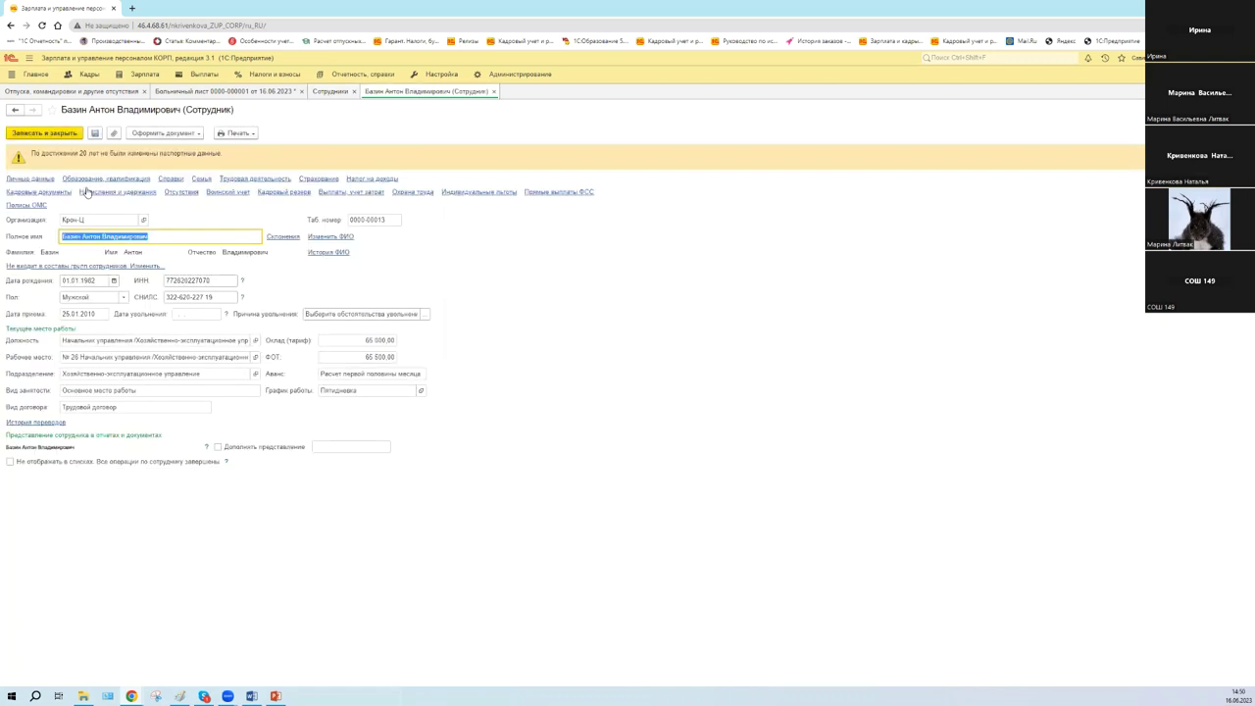
click(327, 181)
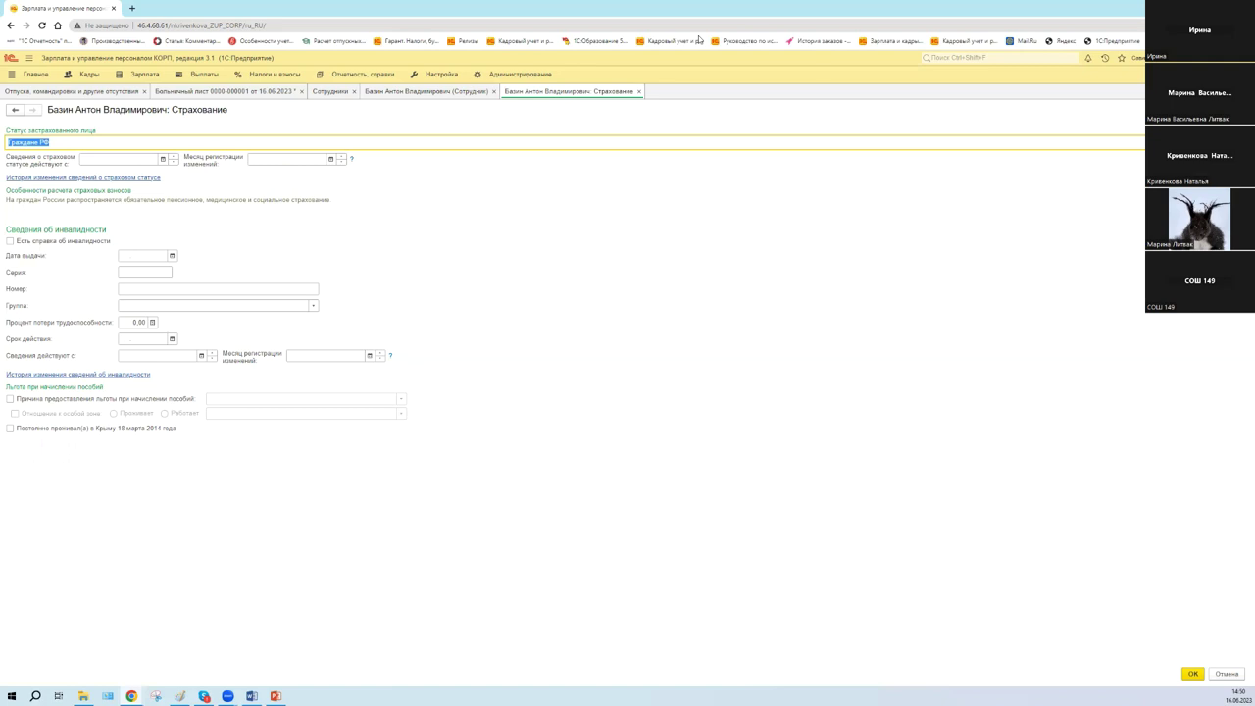
click(637, 90)
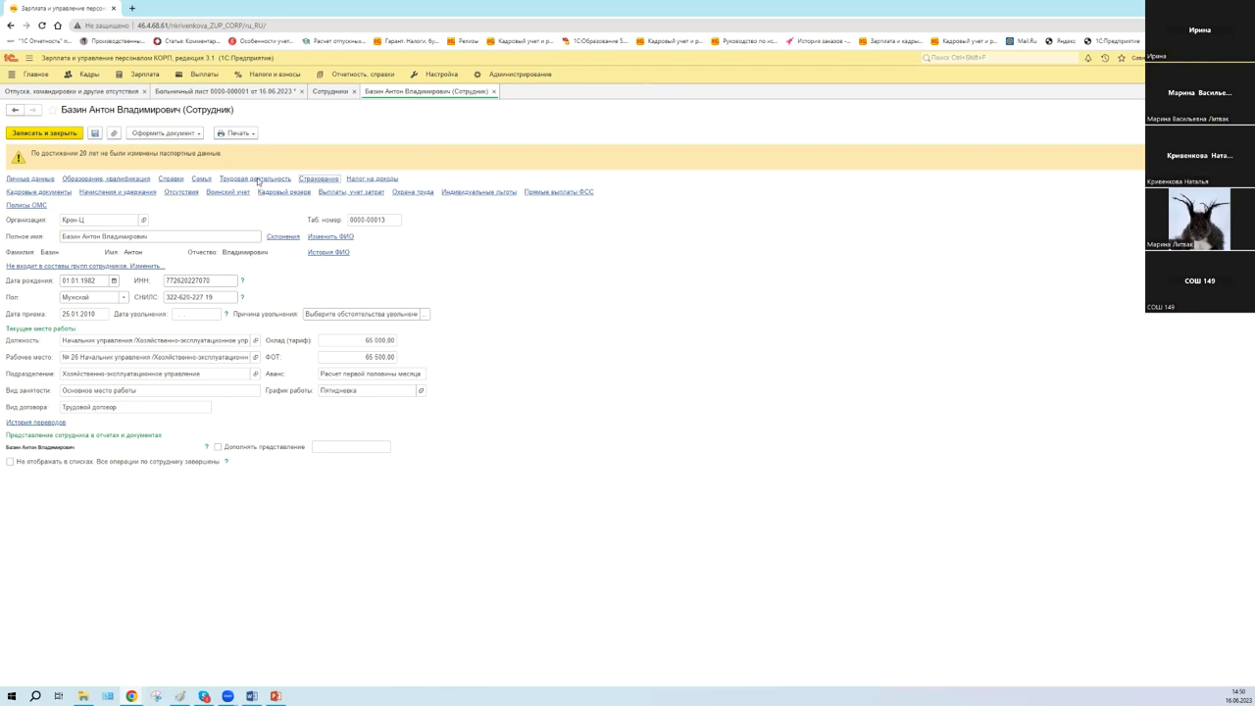
Open the employee's work history (Трудовая деятельность) and examine the entry form for general length of service (Общий стаж)
click(257, 179)
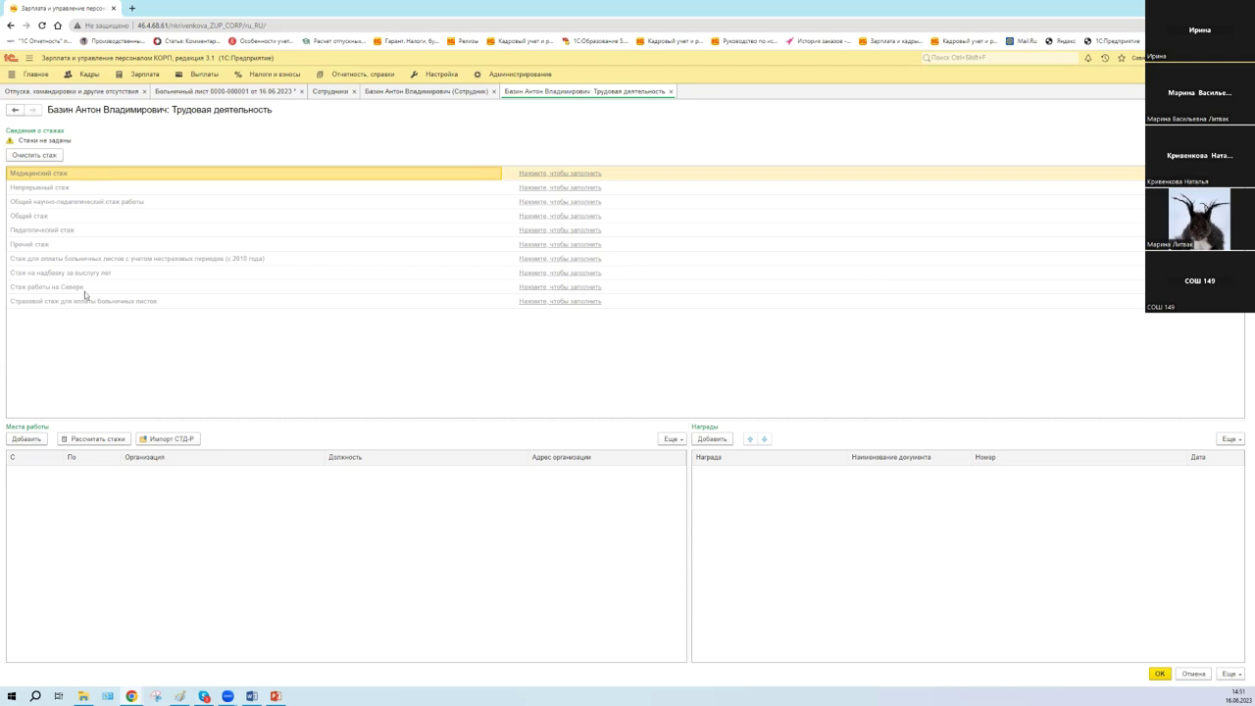
click(80, 217)
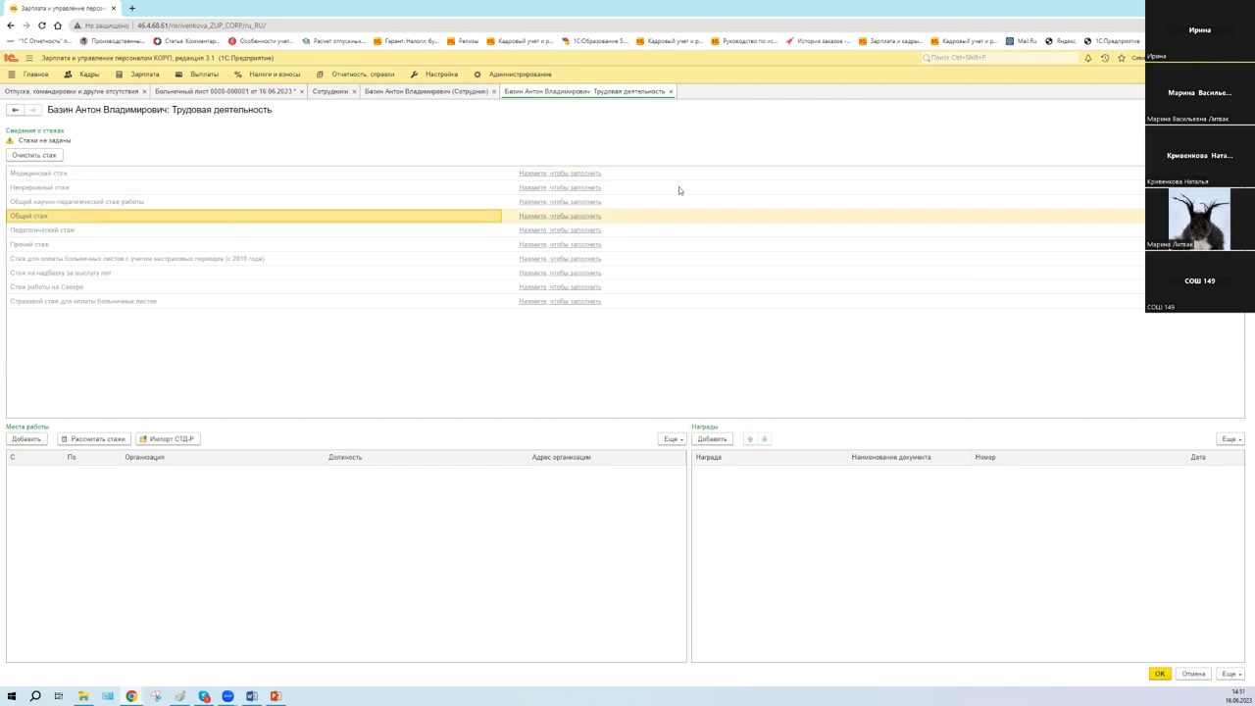
click(596, 216)
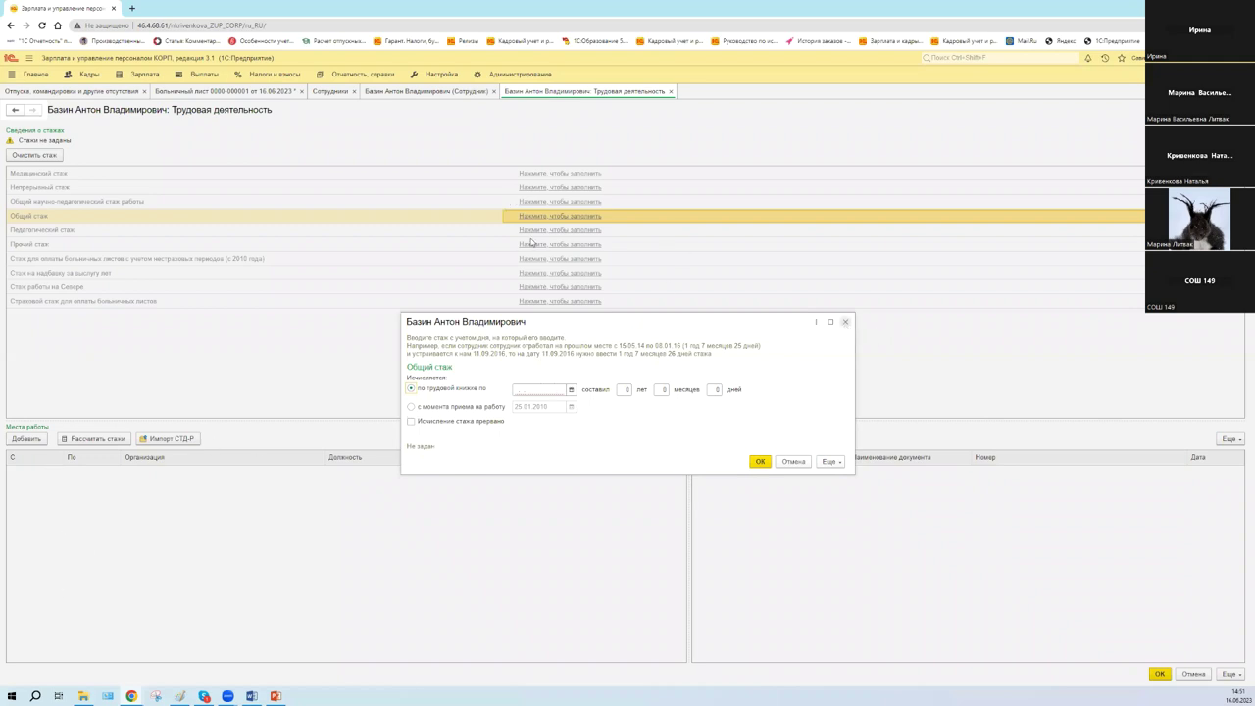
key(Escape)
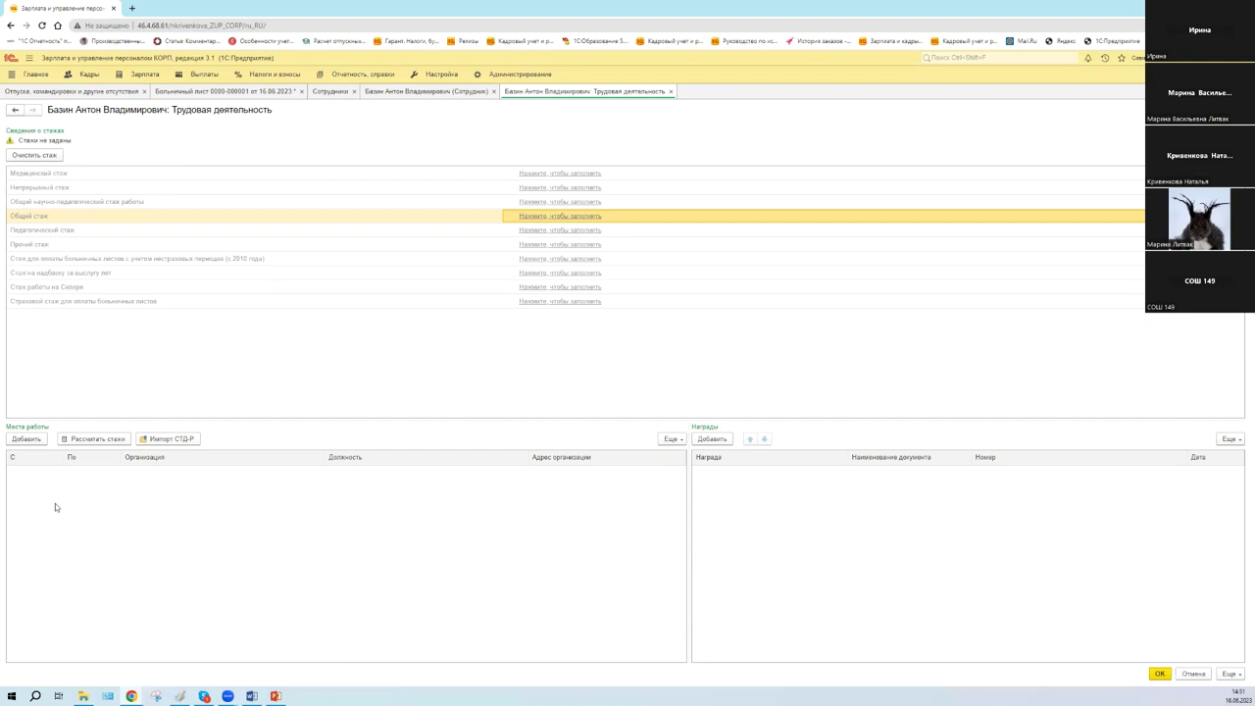
Add eight rows to the places of work table (Места работы) in the employee's work history
click(29, 439)
click(29, 439)
key(Insert)
key(Insert)
key(Insert)
key(Insert)
key(Insert)
key(Insert)
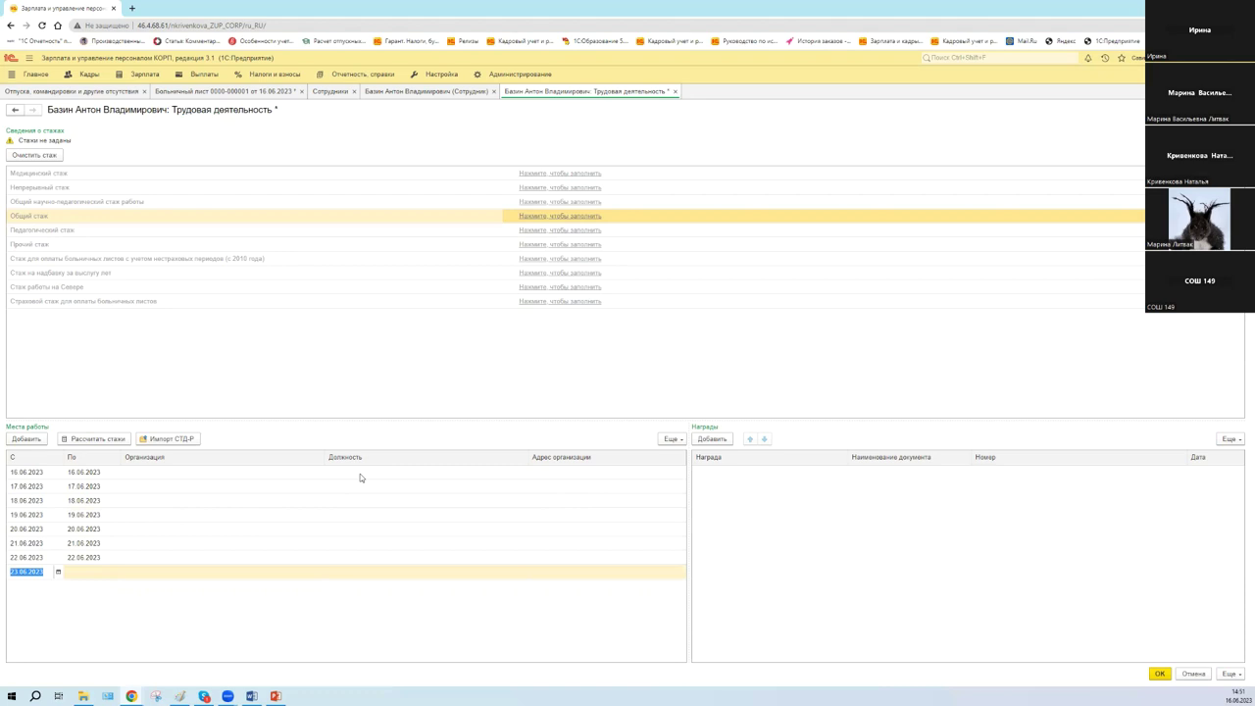
Select the insurance service length for sick leave payment, discard the changes in the employee's work history and close the employee card
key(ctrl+Home)
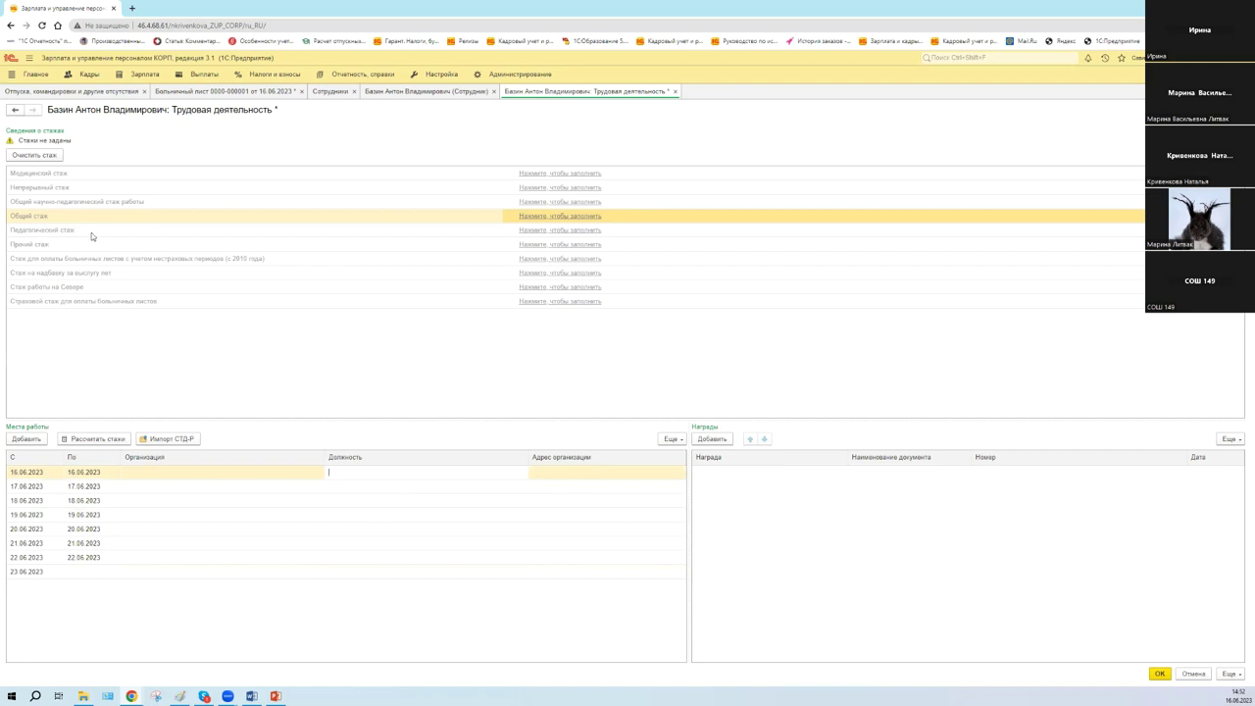
click(78, 303)
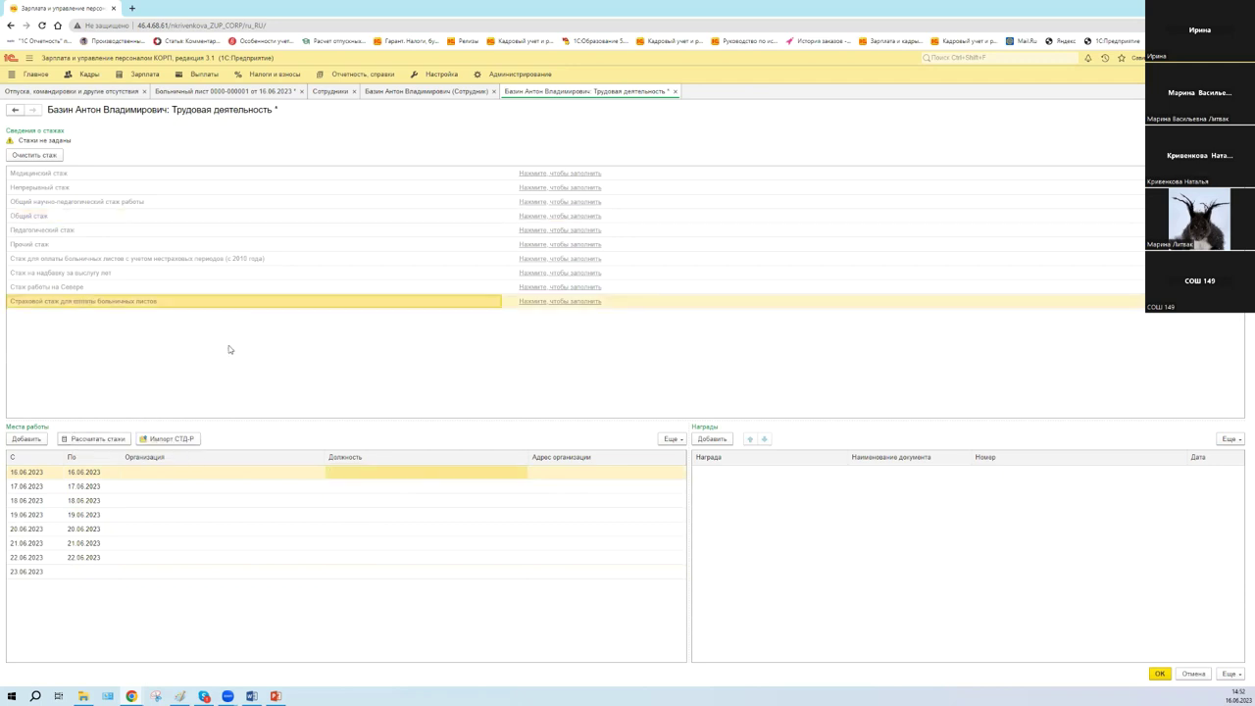
click(495, 91)
click(666, 394)
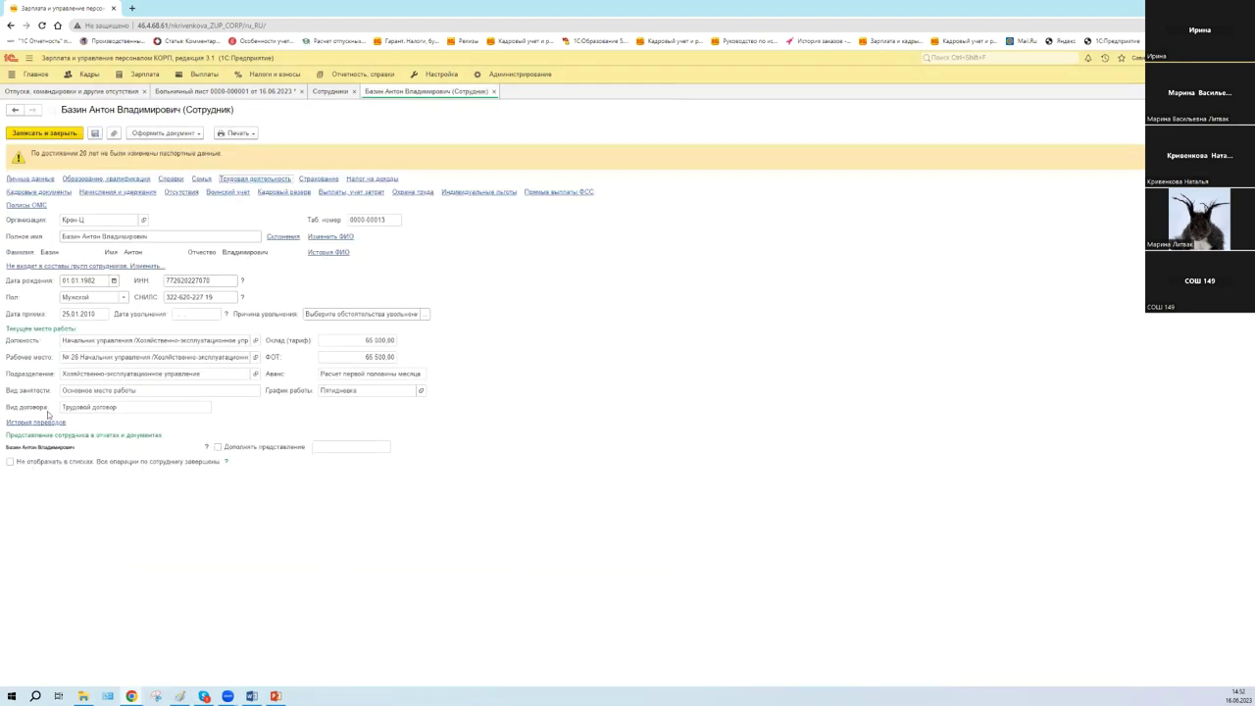
key(Escape)
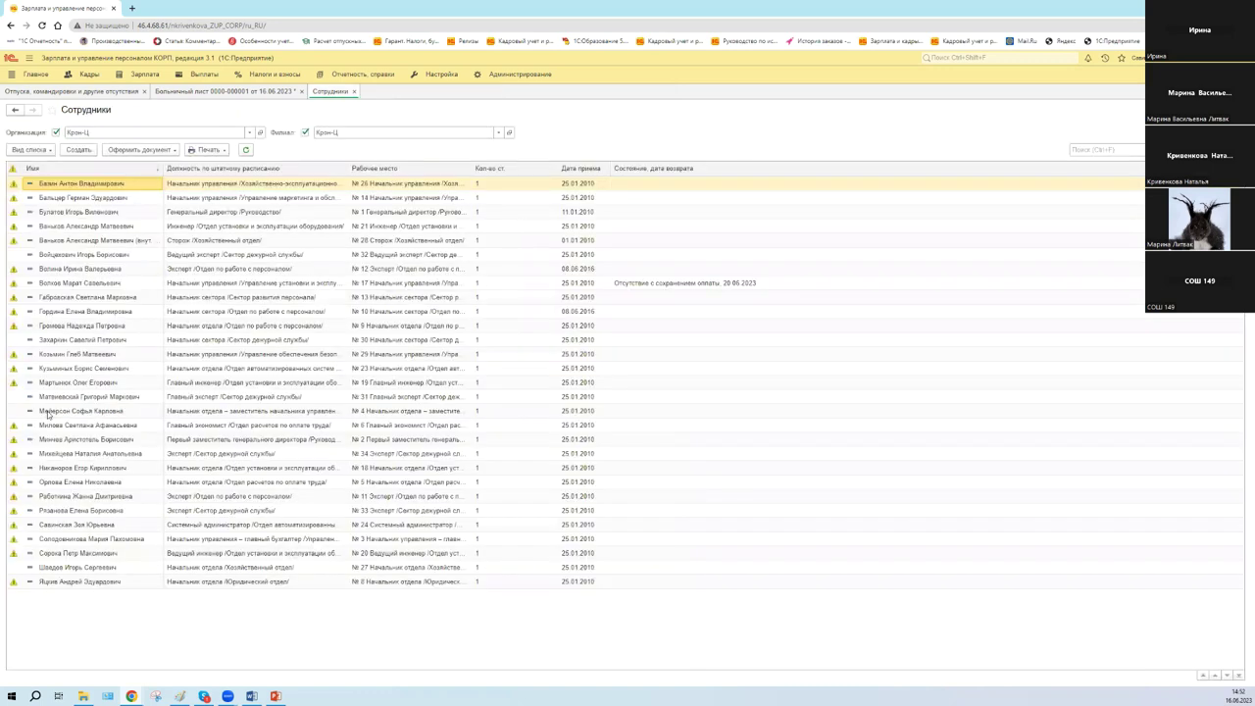
In the open sick leave, set the payment percentage (Процент оплаты) to 100, view the detailed accruals and save the document
key(ctrl+Tab)
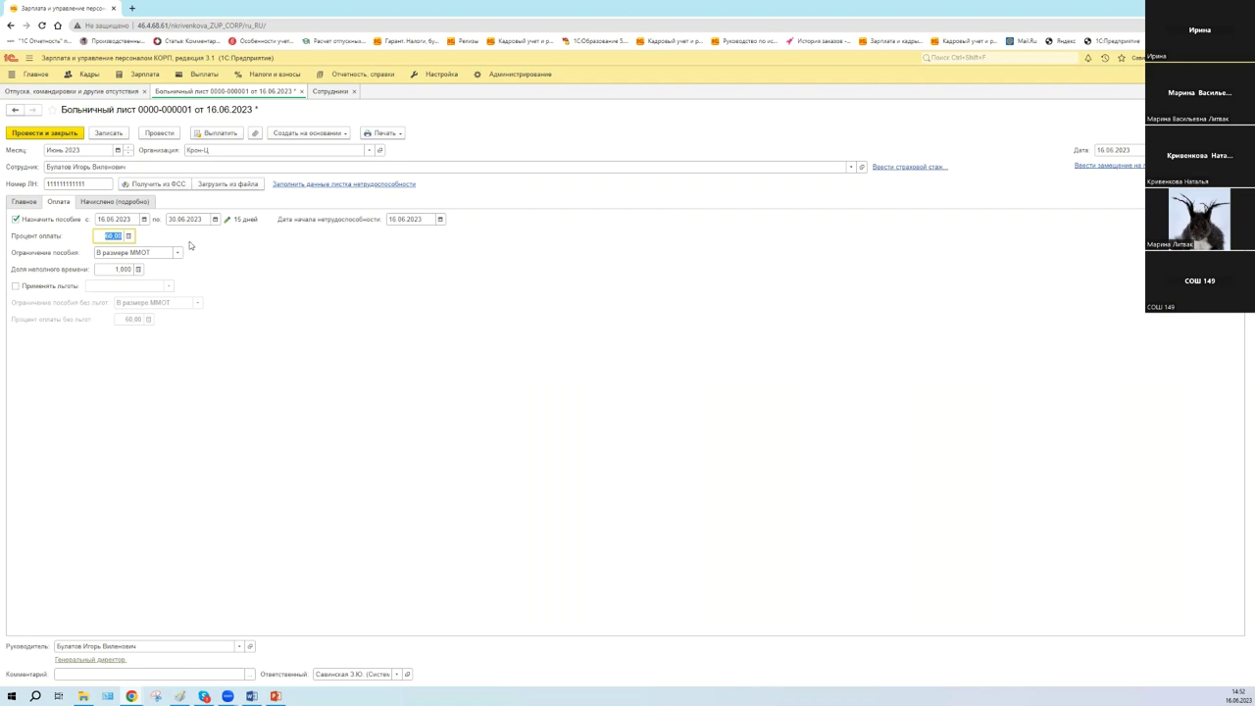
click(129, 237)
click(126, 309)
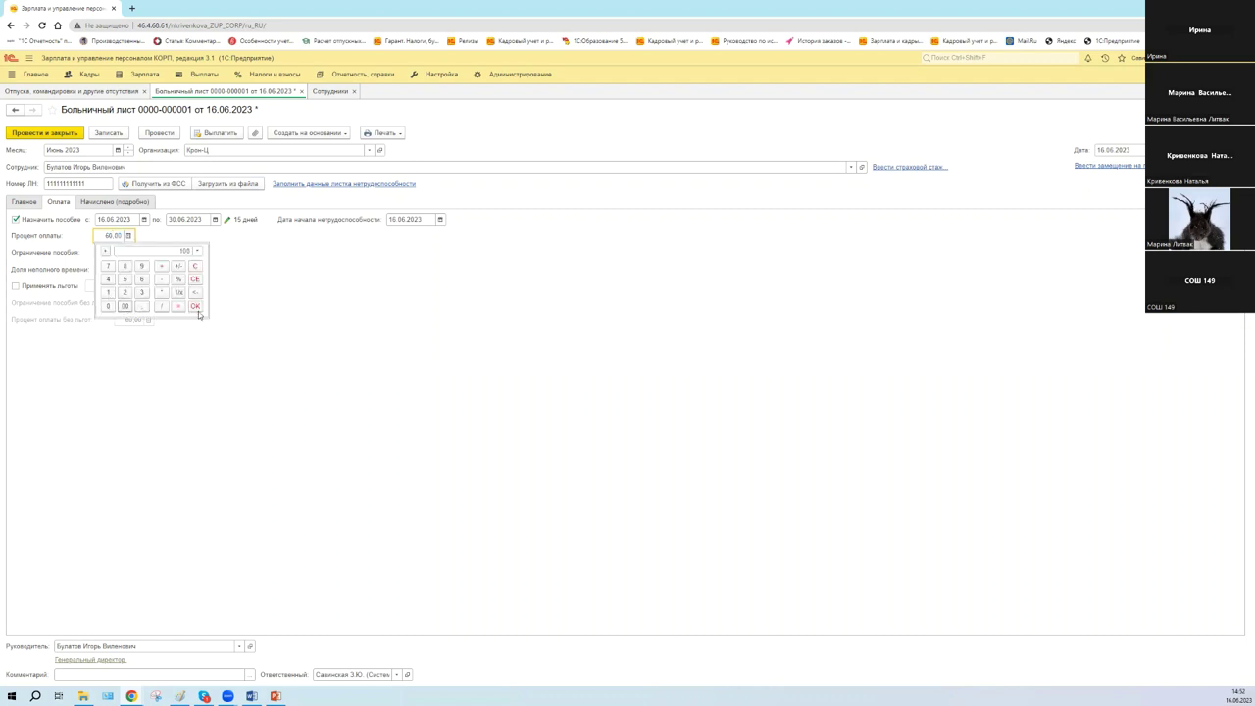
click(197, 308)
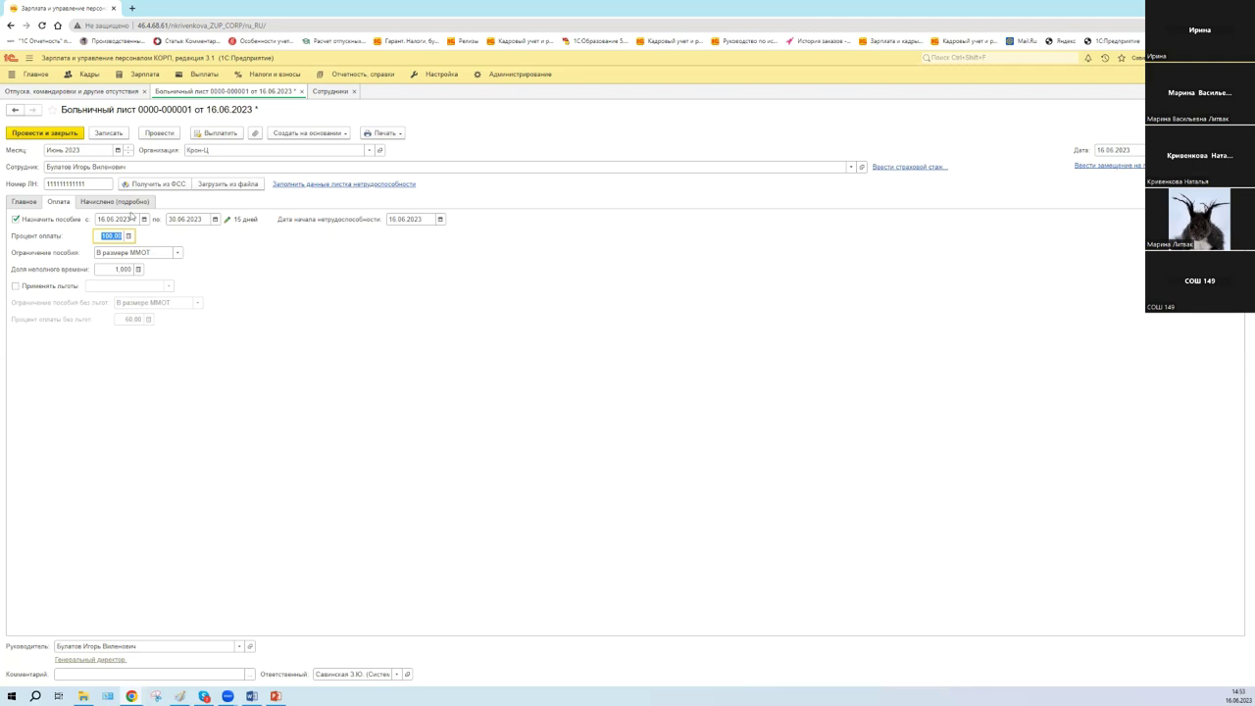
click(131, 202)
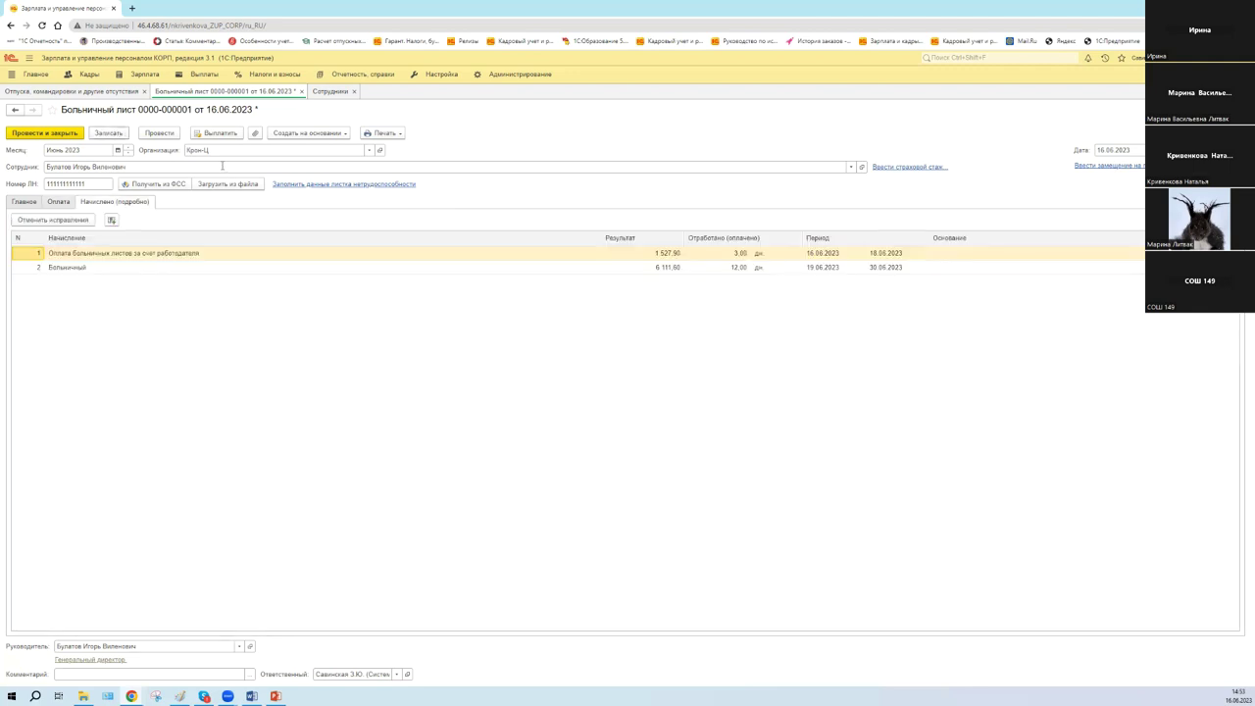
key(ctrl+s)
Review the main data, benefit payment settings and detailed accruals of the saved sick leave and close it
click(22, 202)
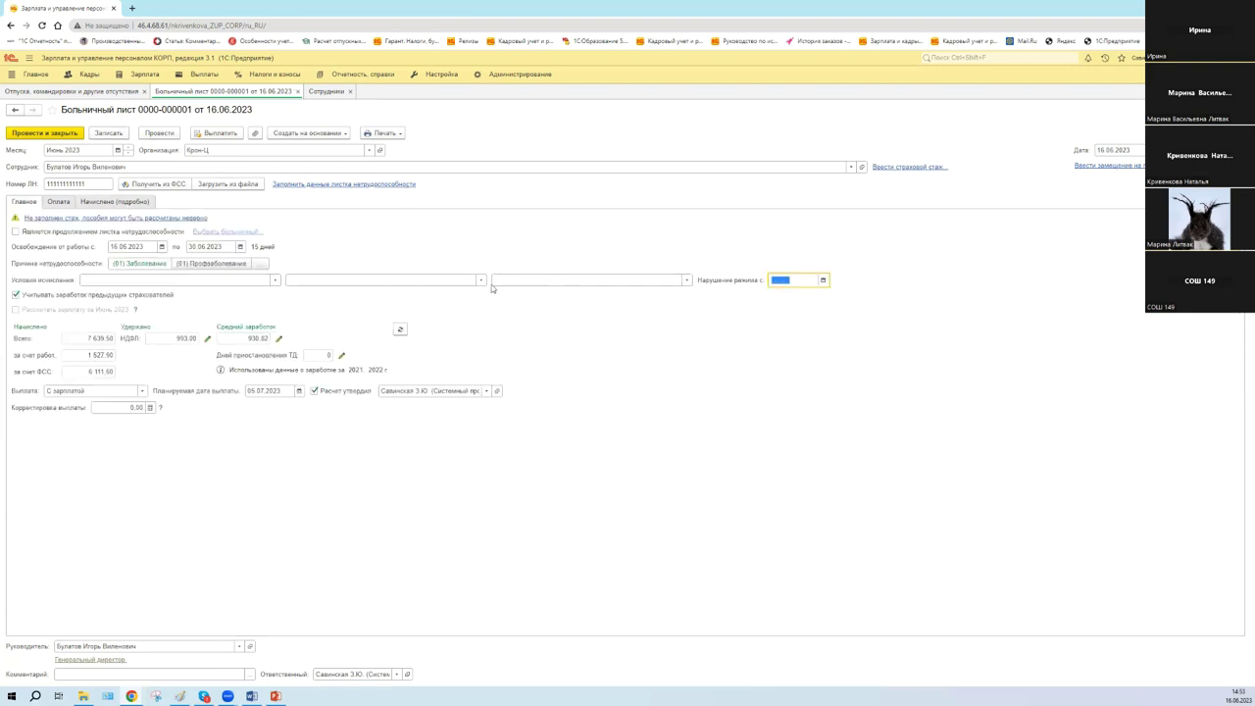
click(57, 204)
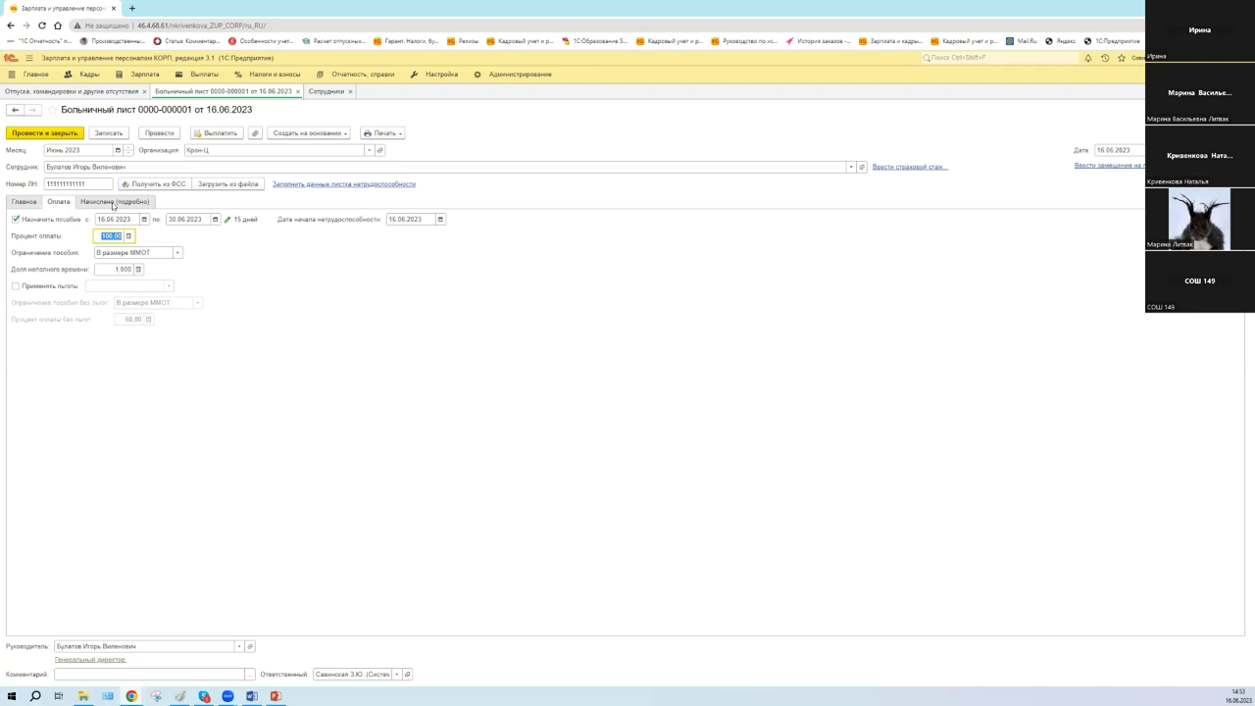
click(114, 202)
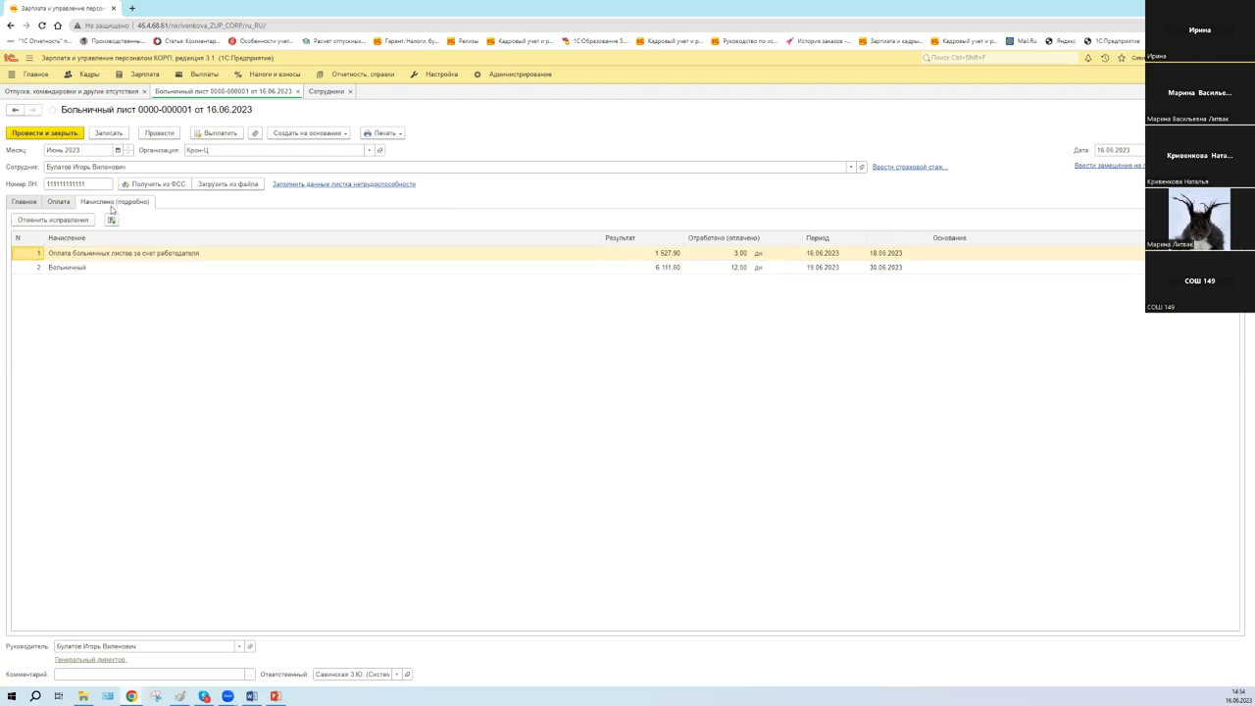
click(20, 203)
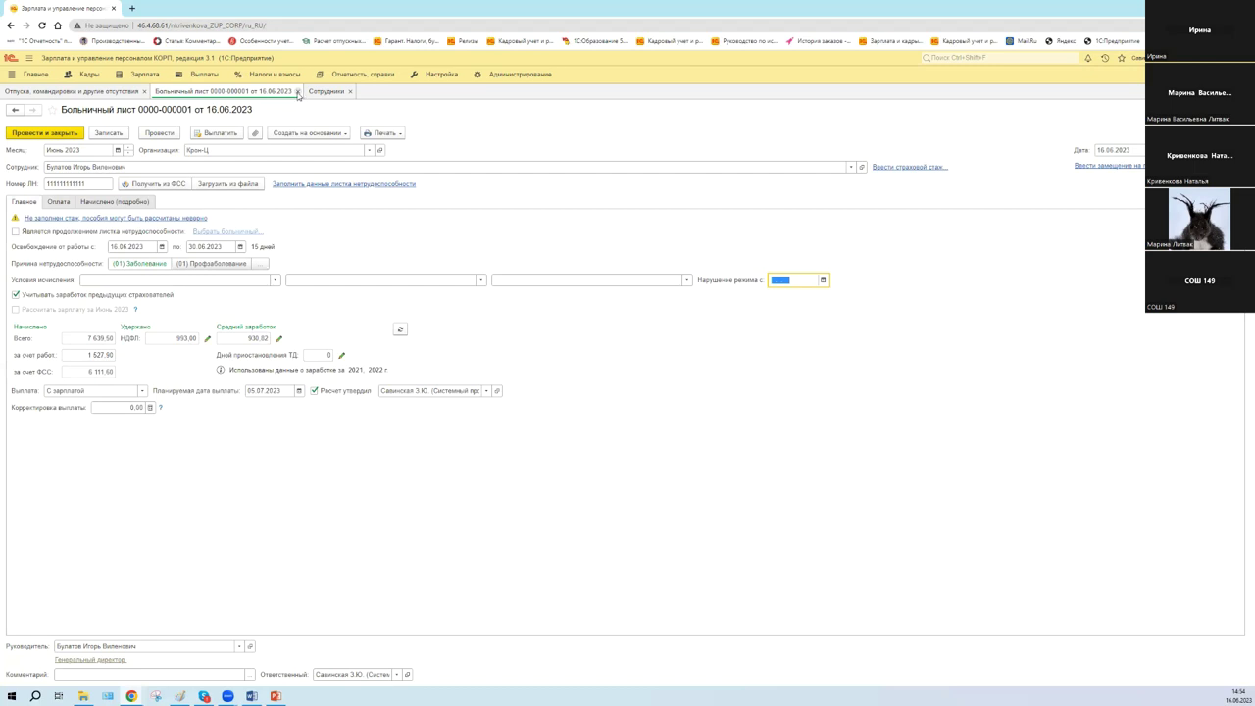
click(298, 95)
Open the business trips list (Командировки) from the payroll section and return to the journal of vacations, business trips and other absences
click(136, 77)
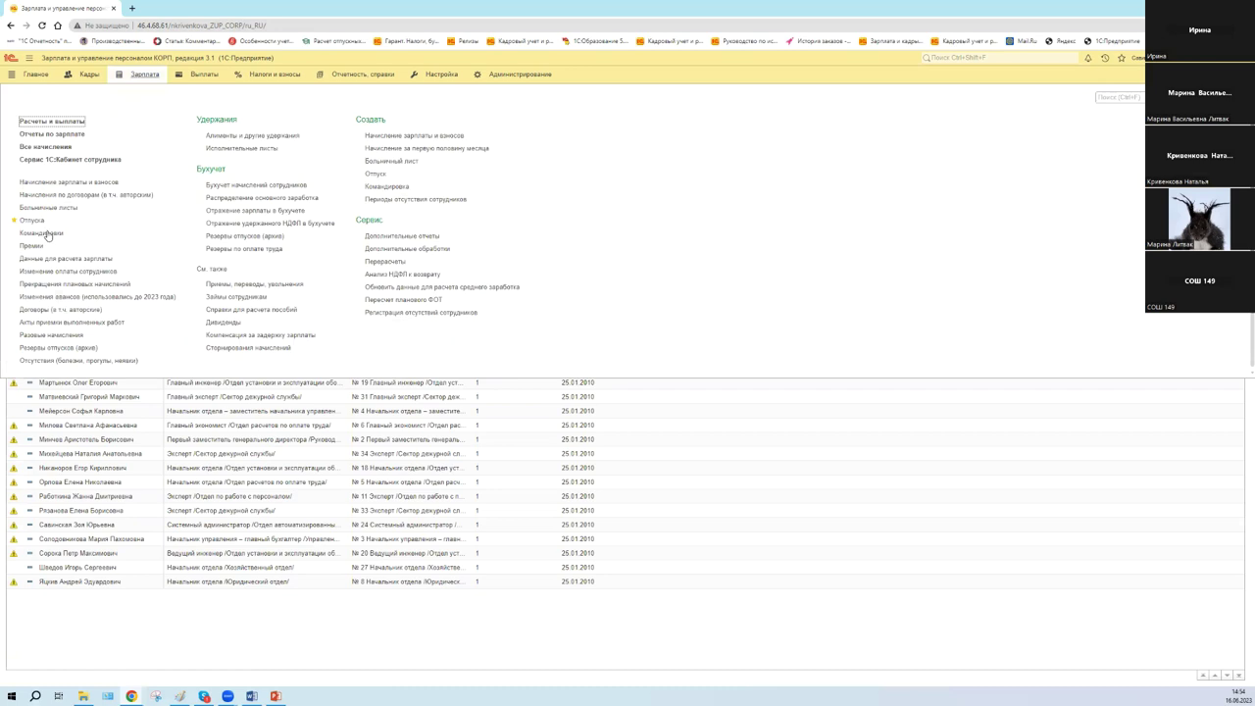
click(43, 234)
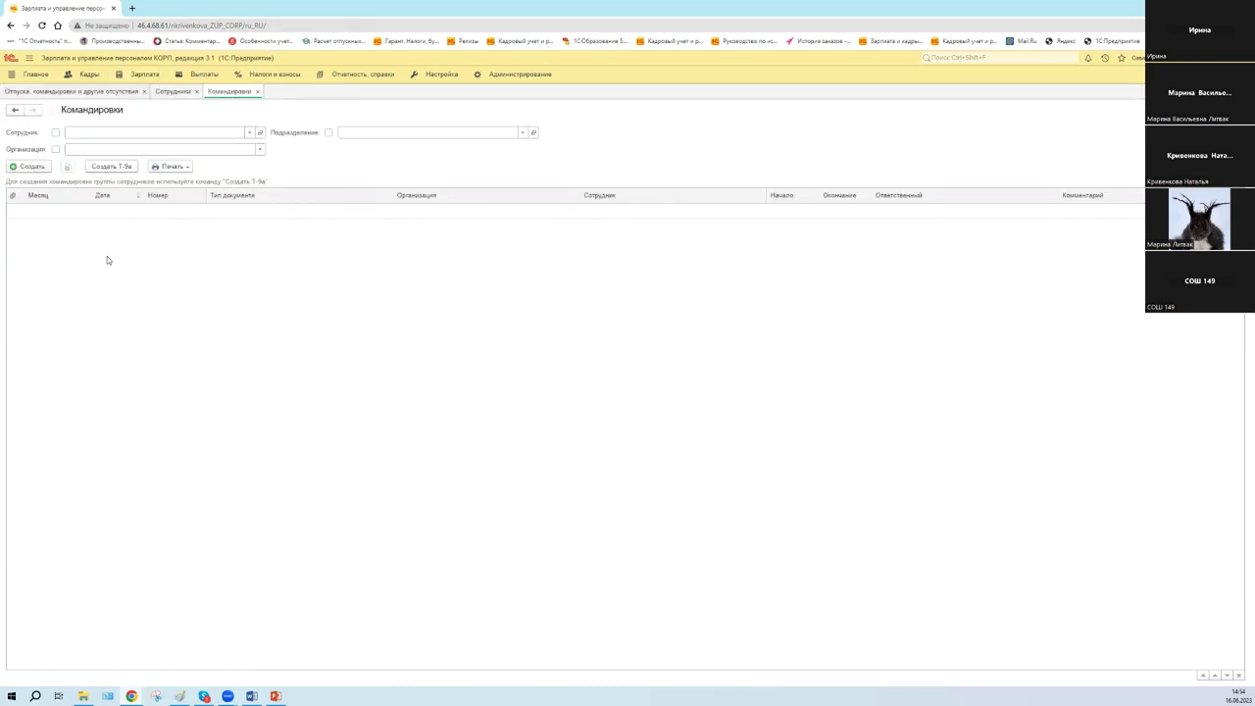
click(88, 76)
click(121, 402)
key(ctrl+Tab)
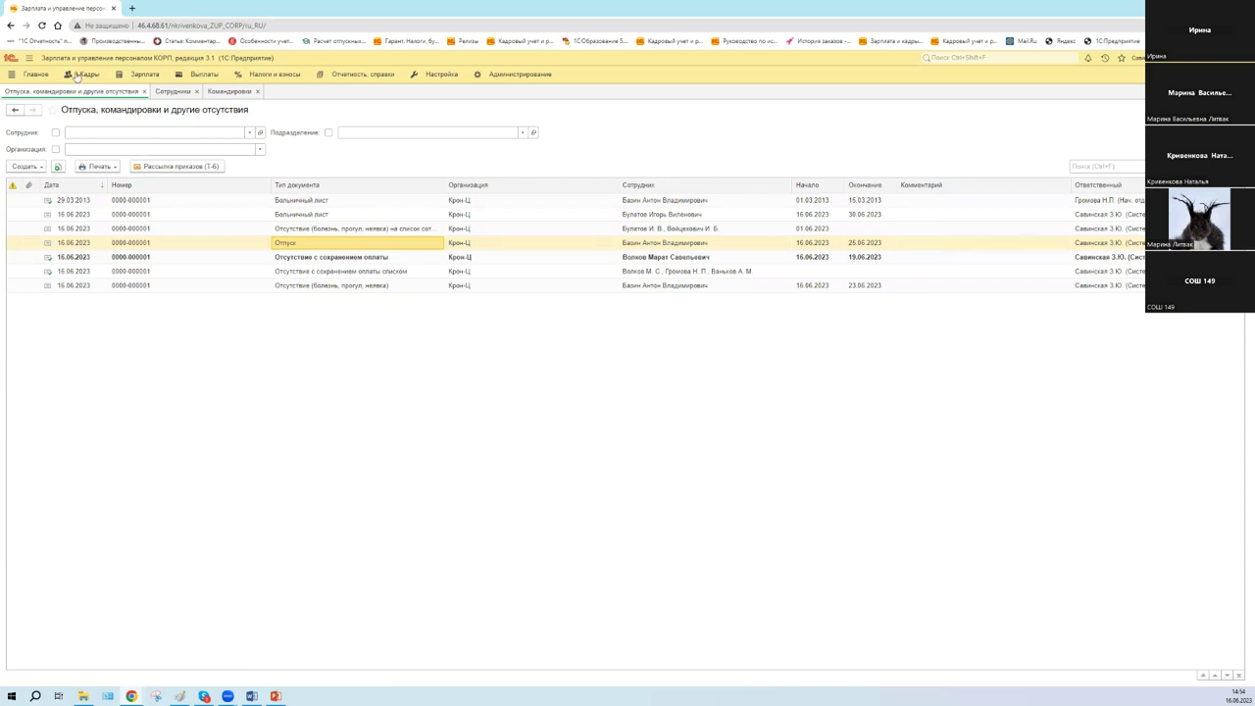
Examine the absence journals offered in the personnel section and the document types that can be created in the absences journal
click(81, 75)
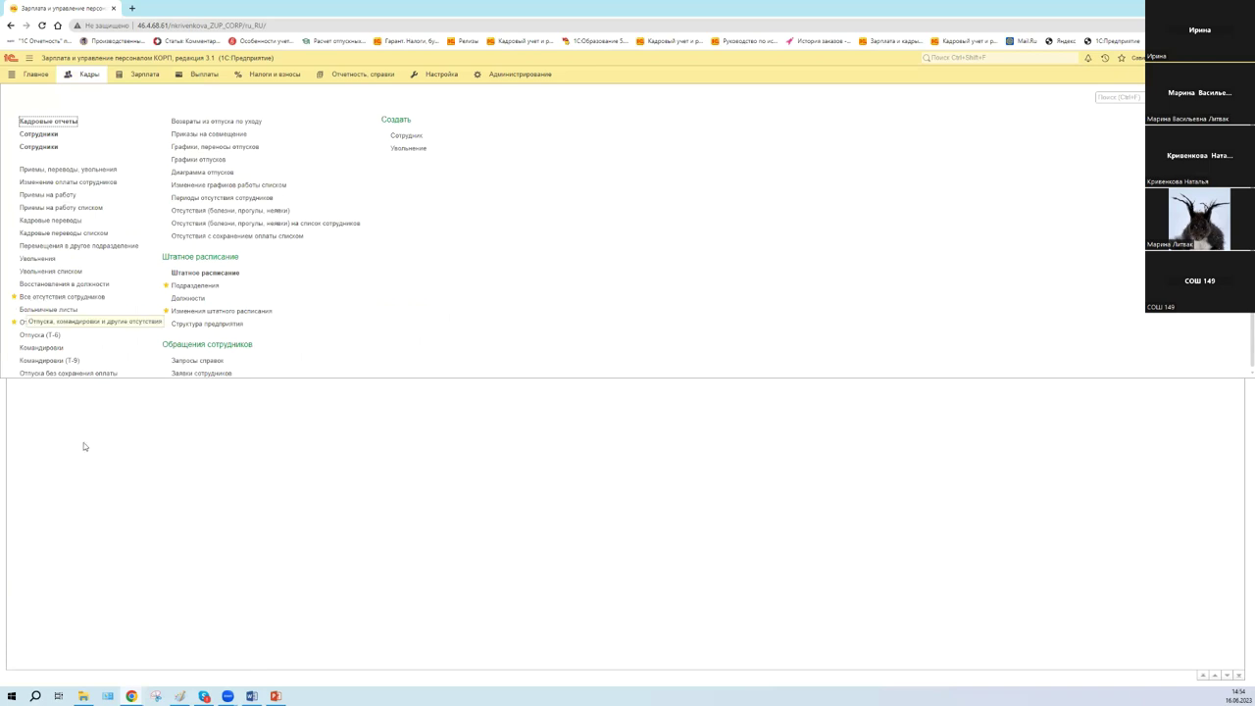
click(89, 95)
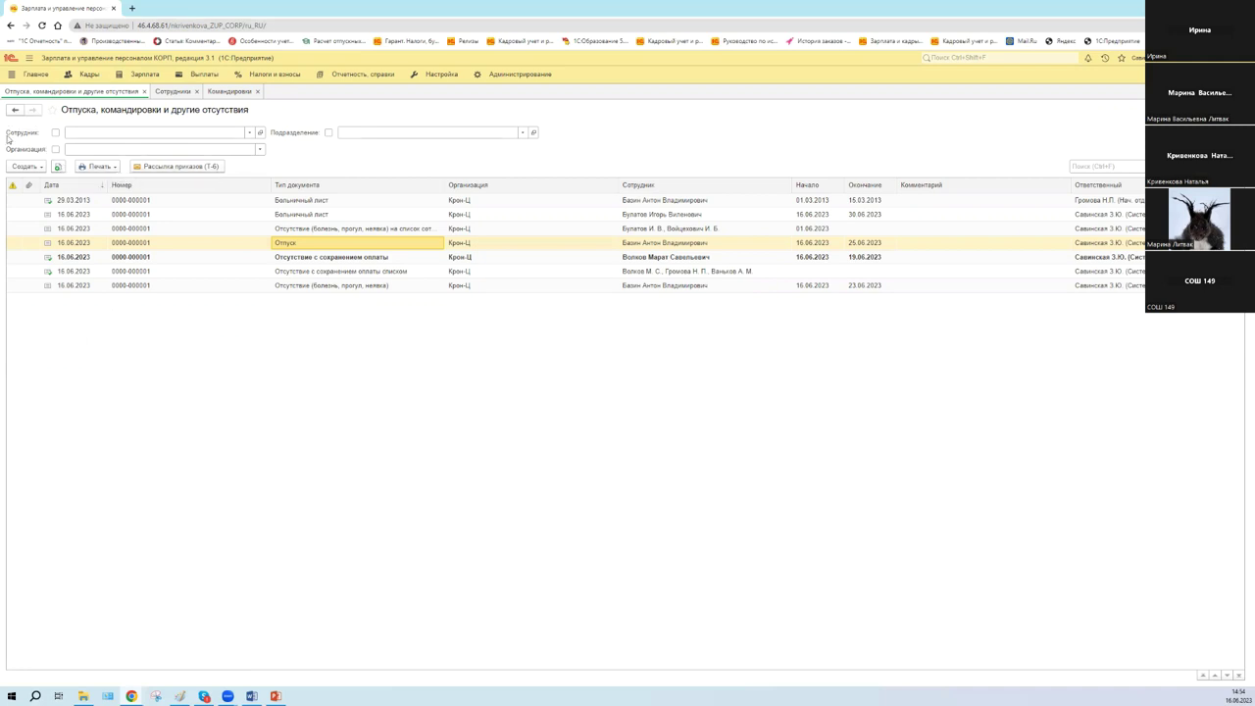
click(91, 76)
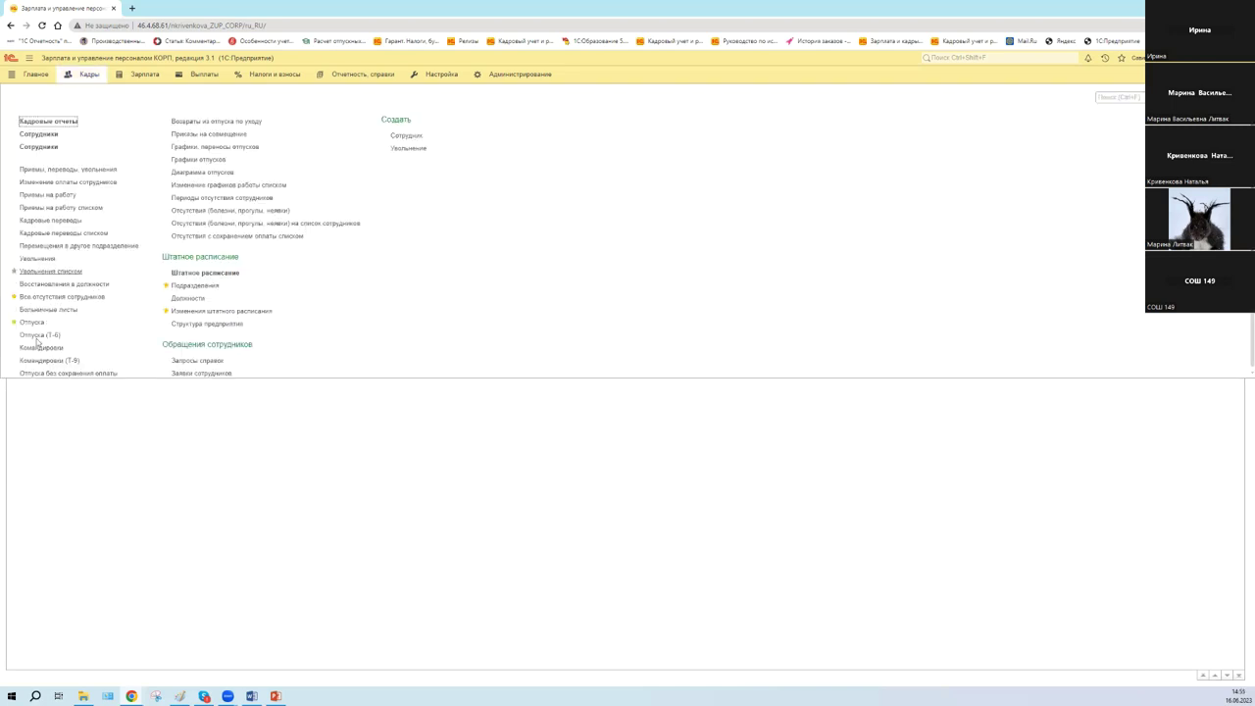
click(214, 118)
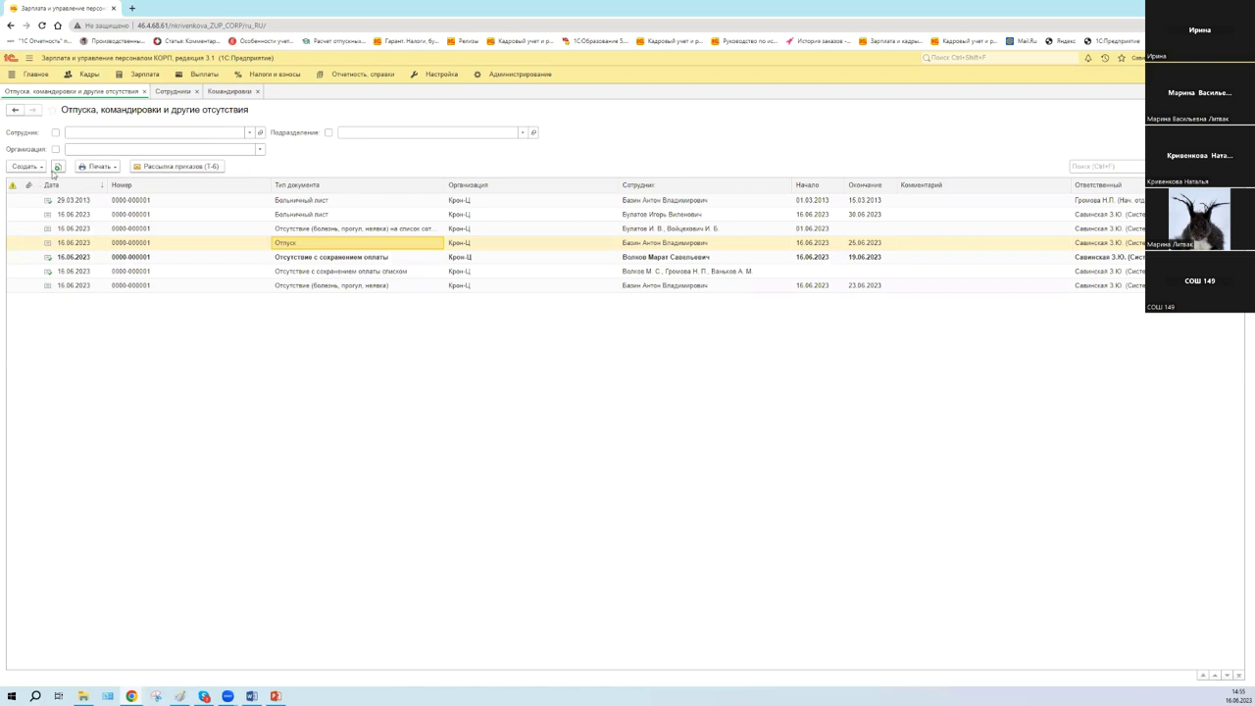
click(96, 75)
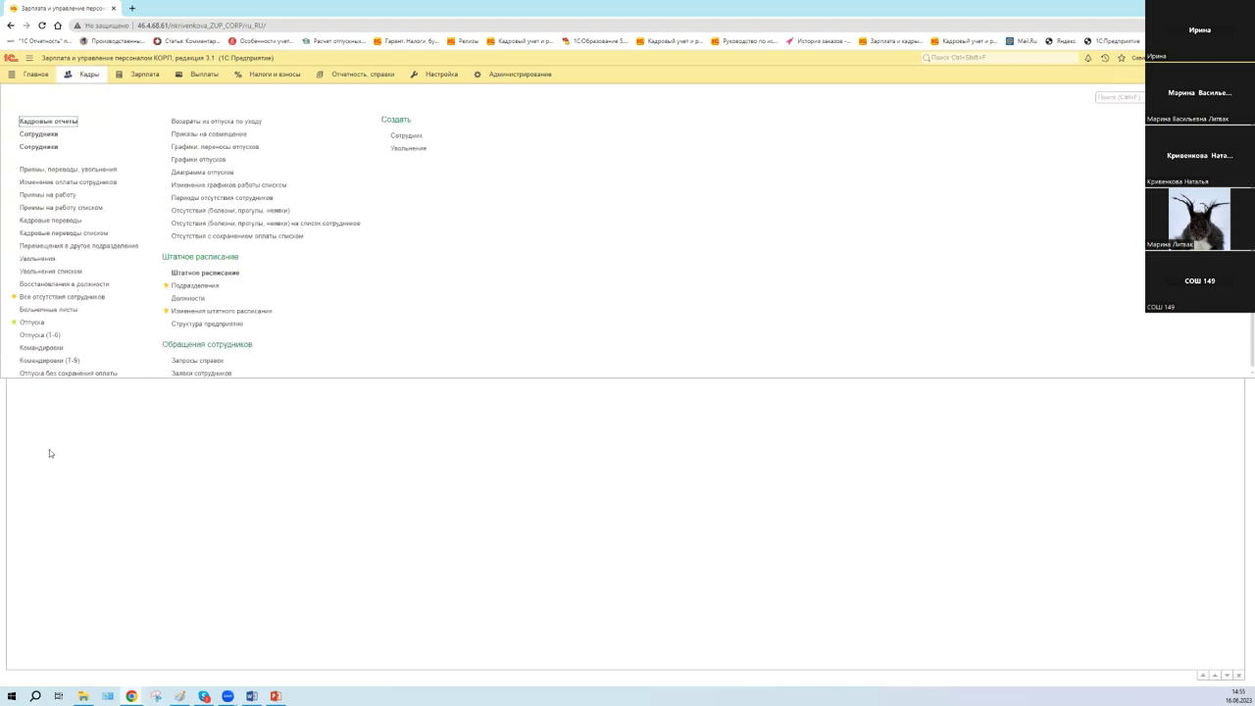
click(69, 296)
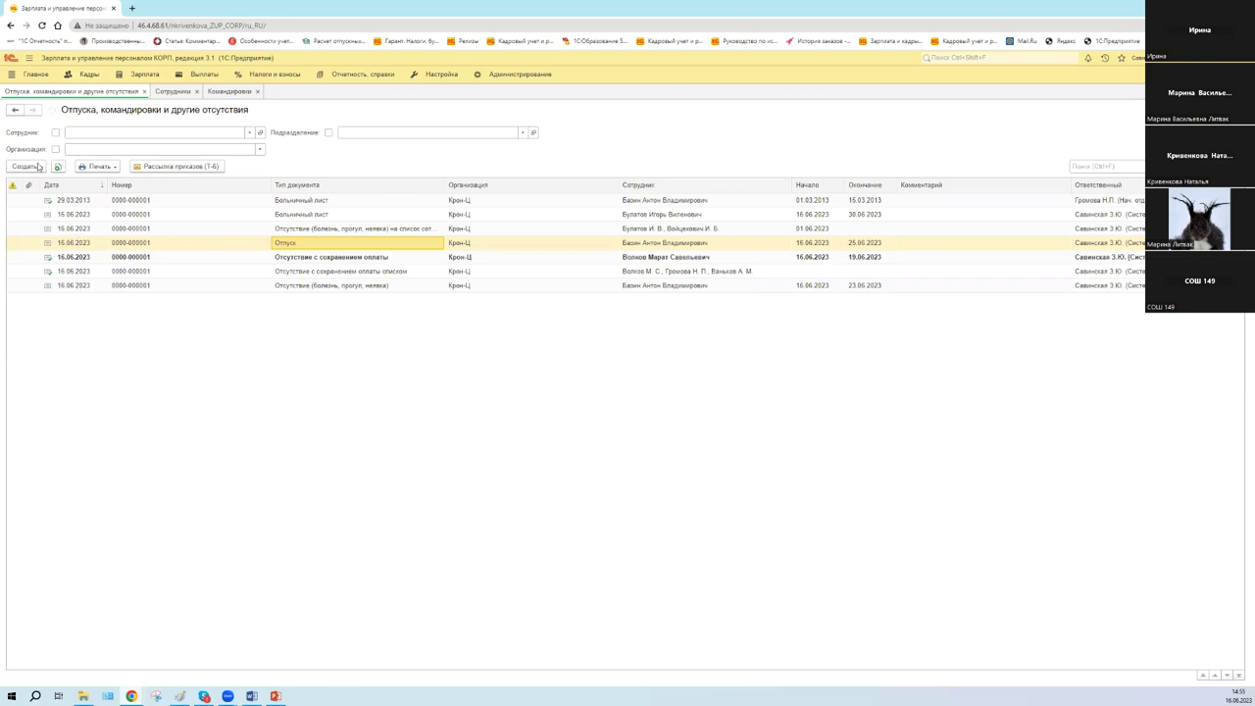
key(Insert)
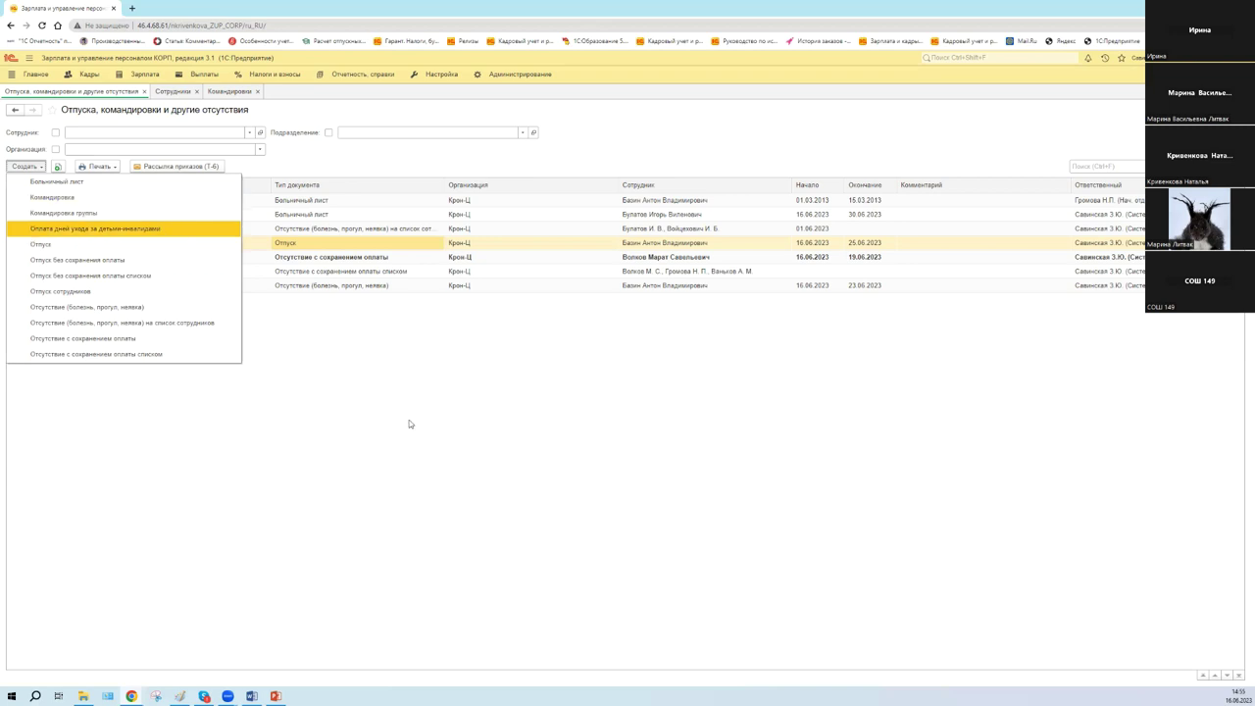
click(380, 411)
Open the paid absence list document (Отсутствие с сохранением оплаты списком), review its employee rows and close it
click(402, 272)
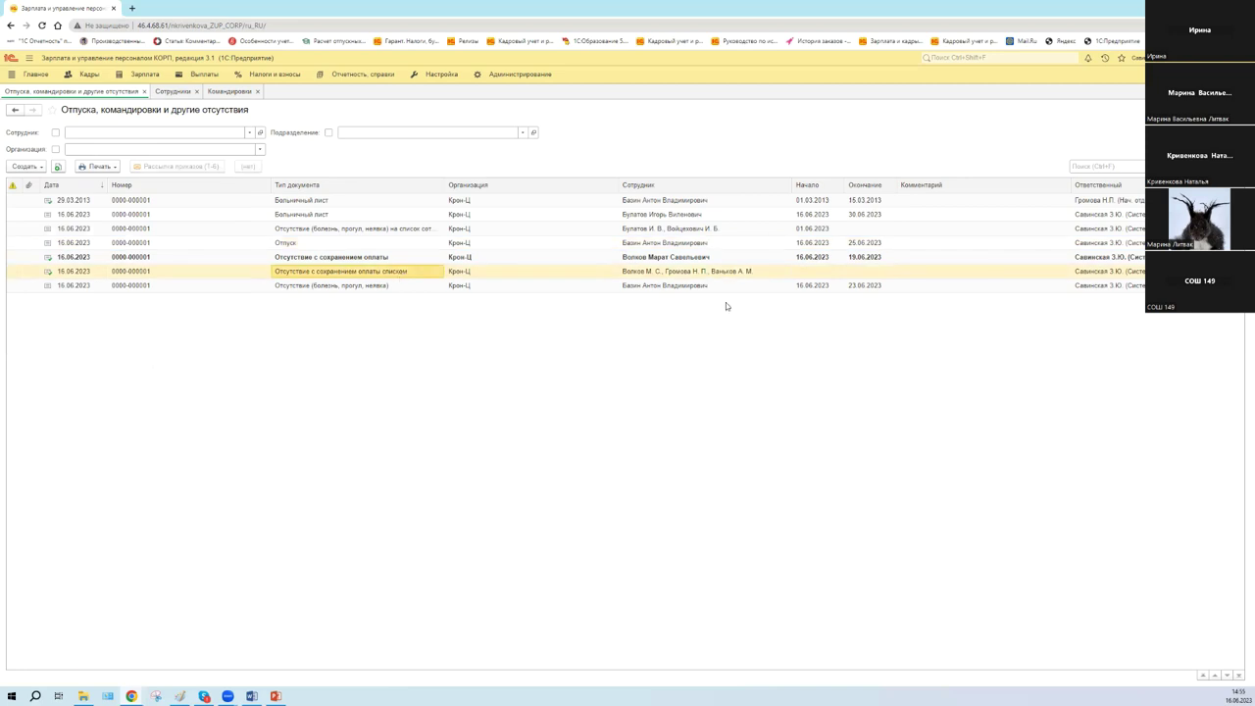
key(Return)
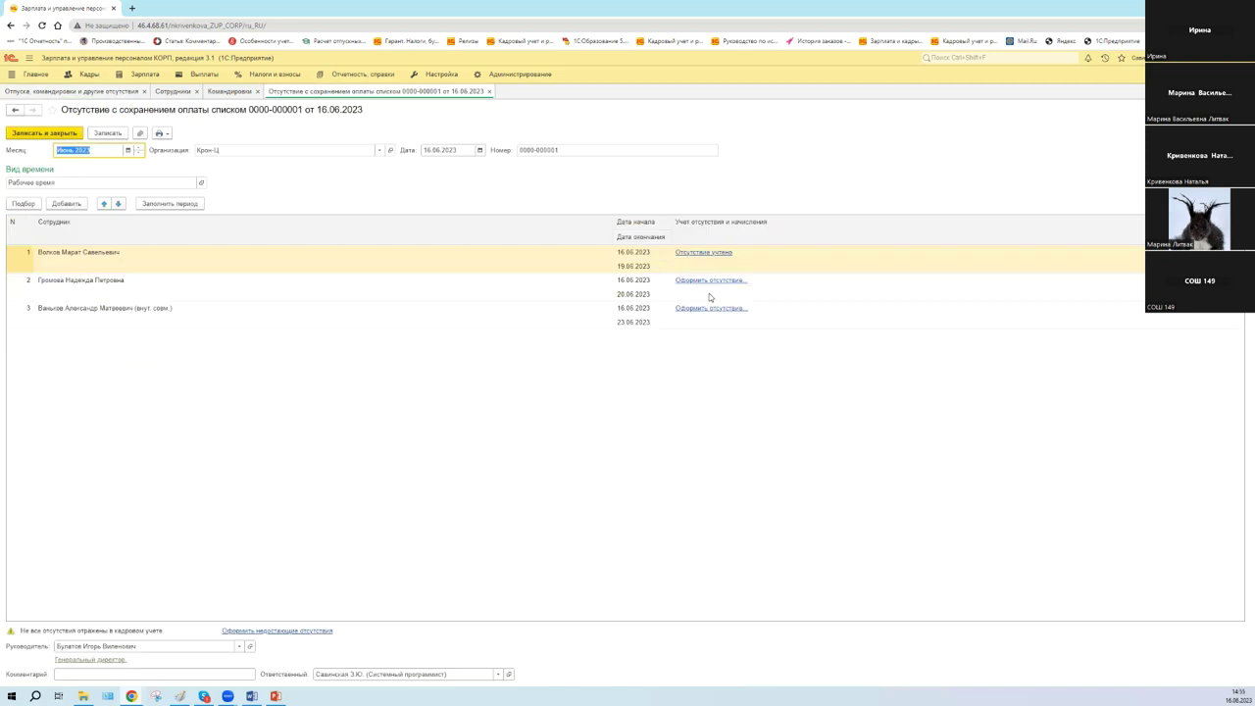
click(488, 92)
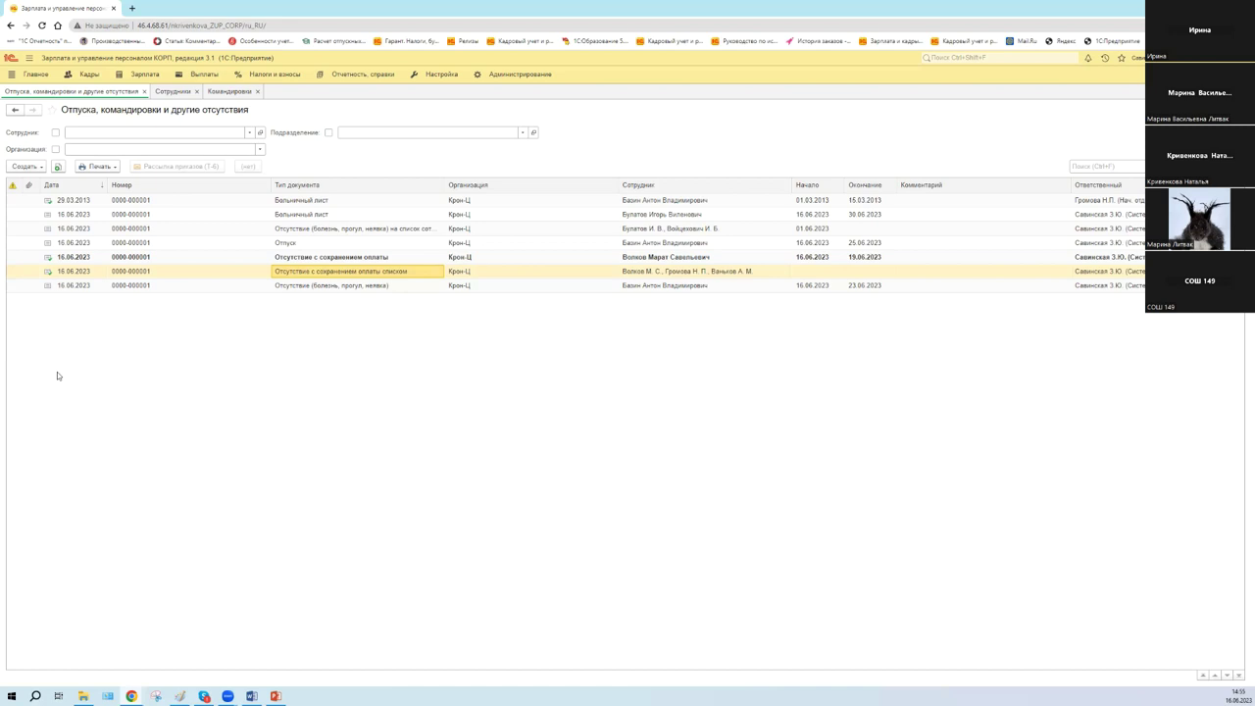
Create a business trip document (Командировка) for the organization Крон-Ц and choose the travelling employee from the full employee list
click(43, 167)
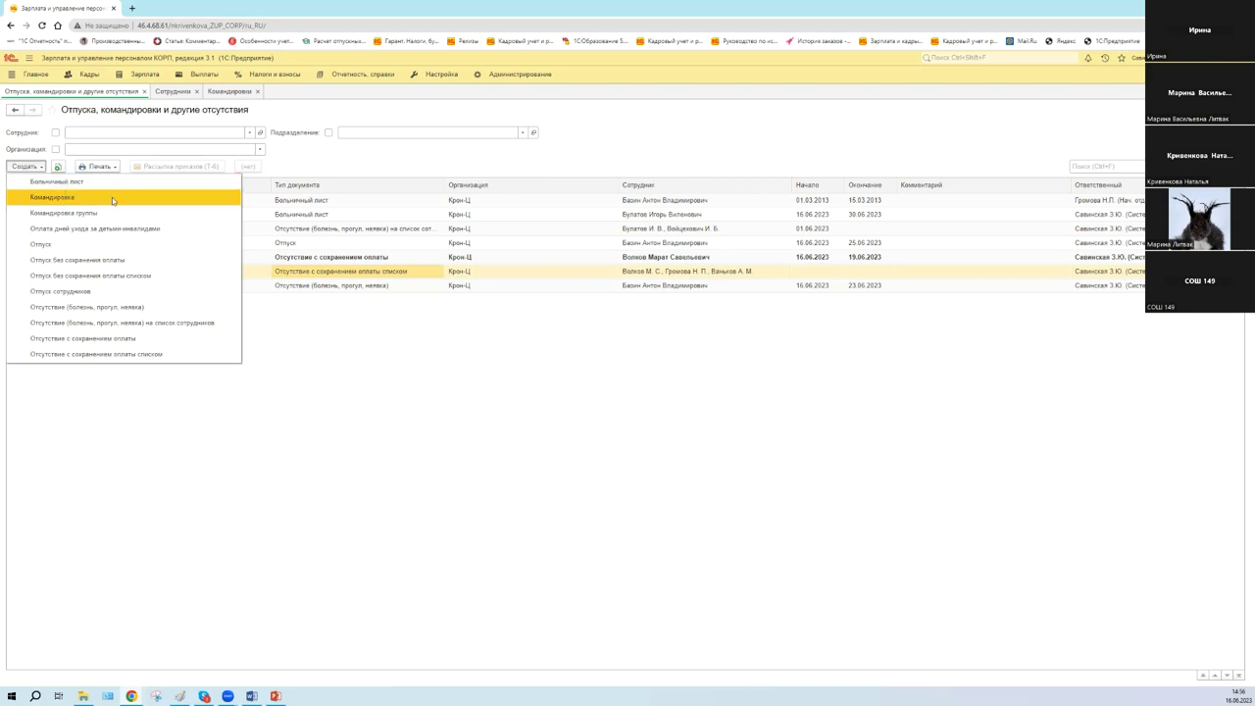
click(82, 199)
click(379, 150)
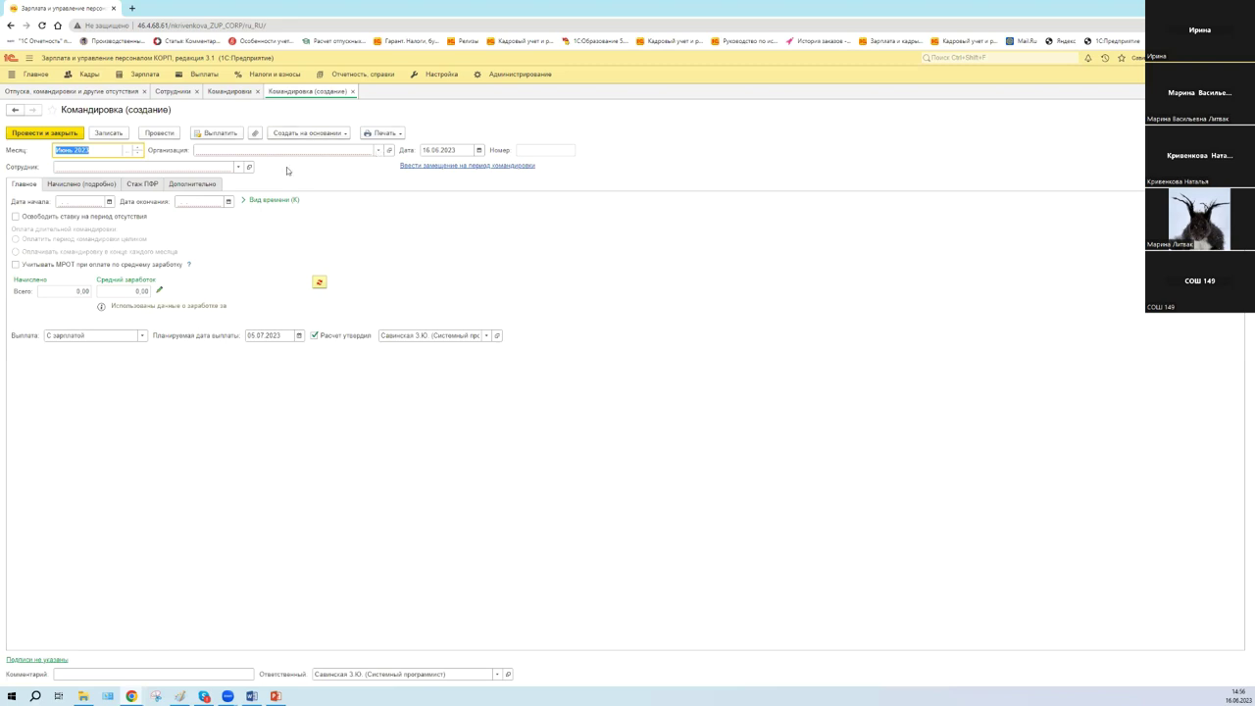
click(282, 167)
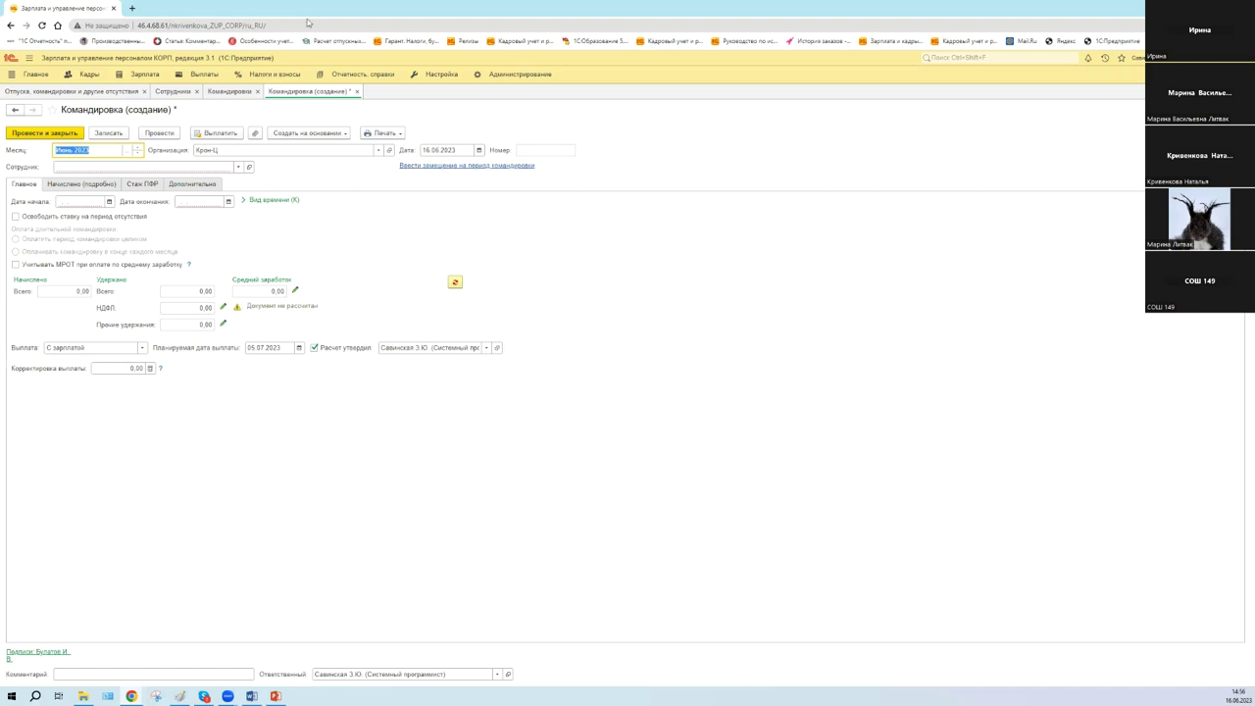
click(237, 167)
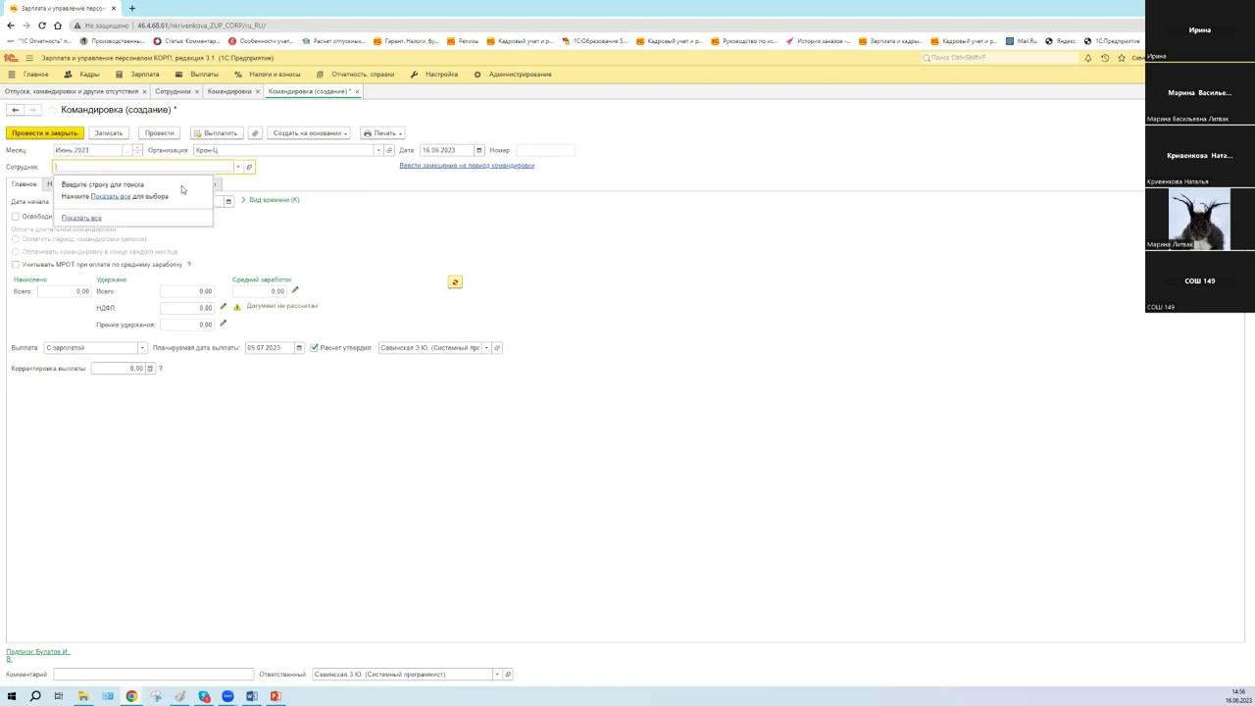
click(63, 218)
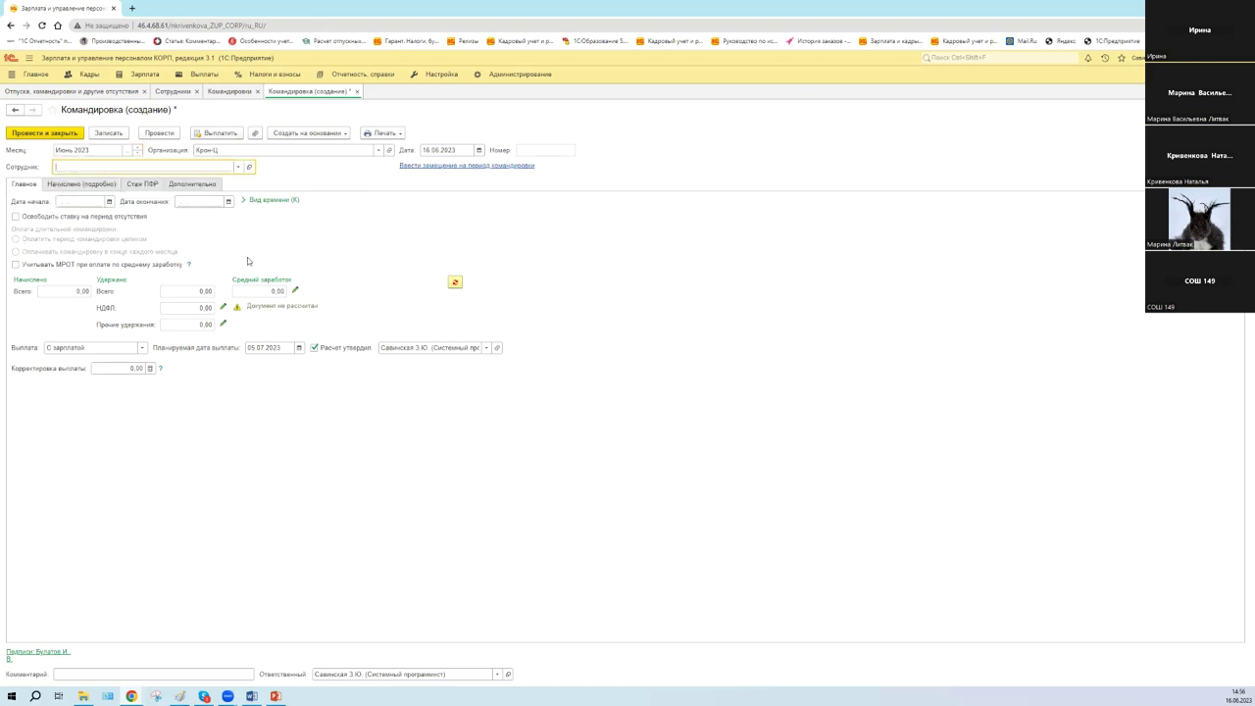
double_click(471, 462)
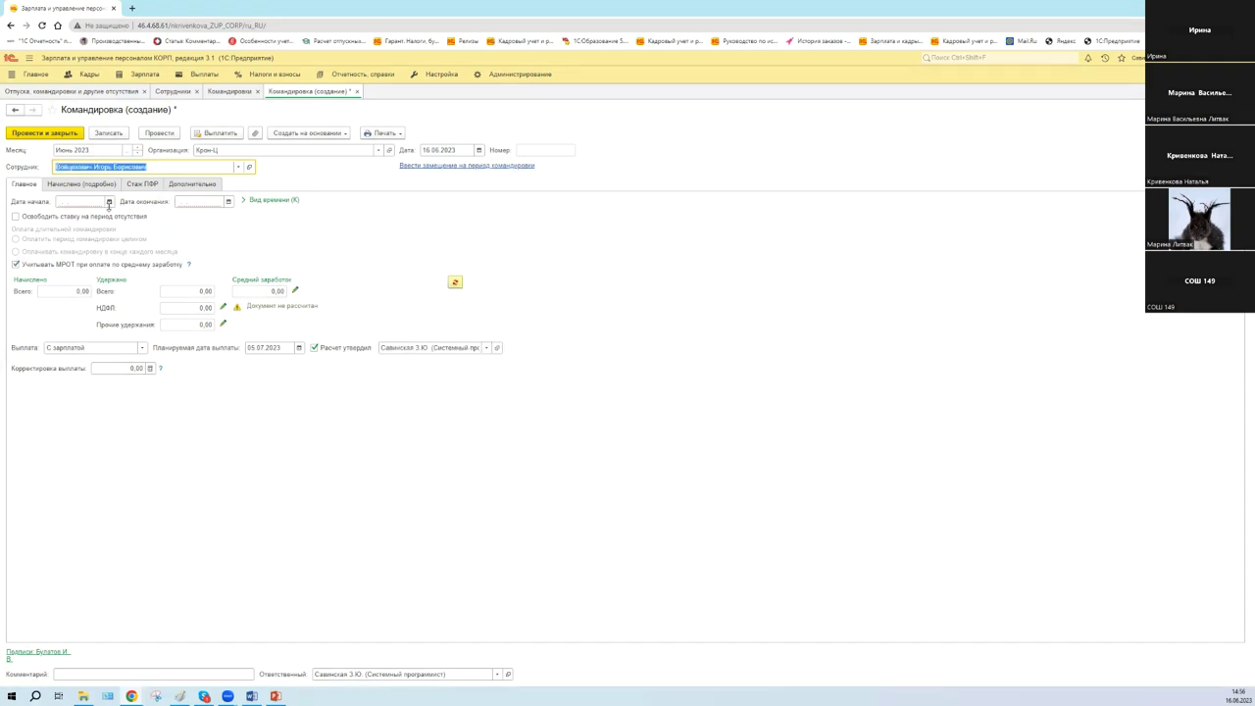
Set the business trip period from 26.06.2023 to 27.06.2023 and expand its time type (Вид времени)
click(109, 201)
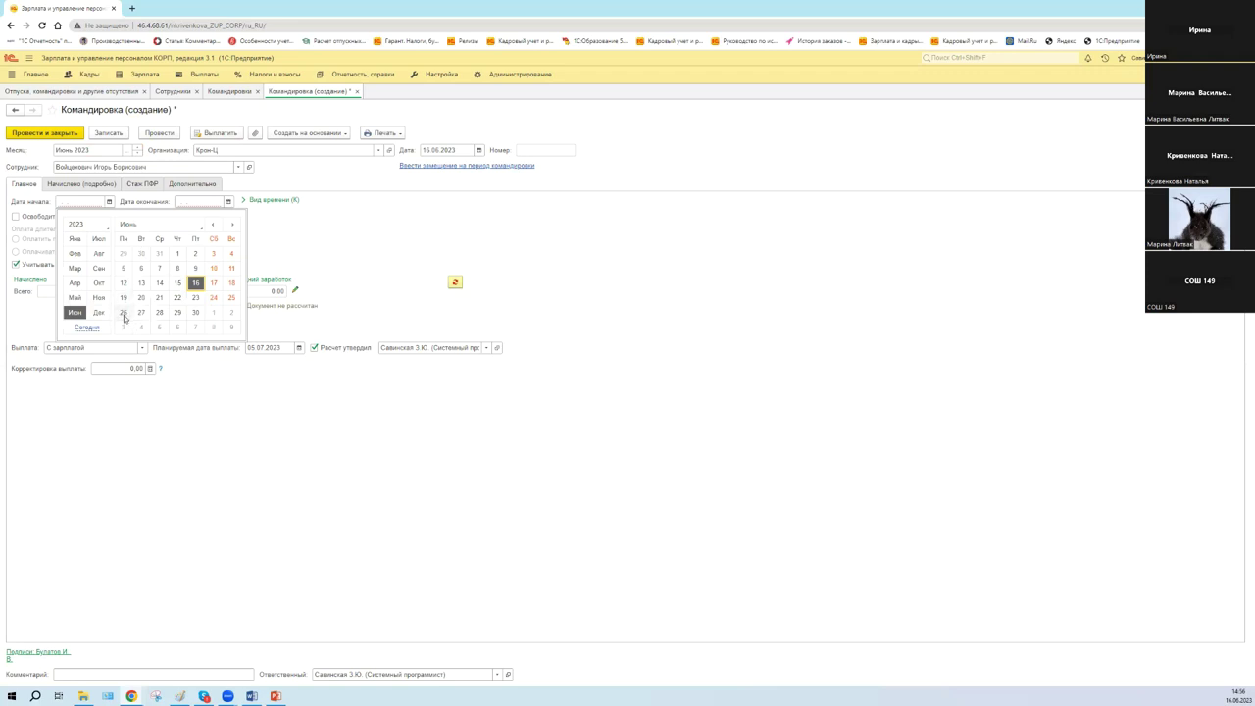
click(123, 312)
click(229, 201)
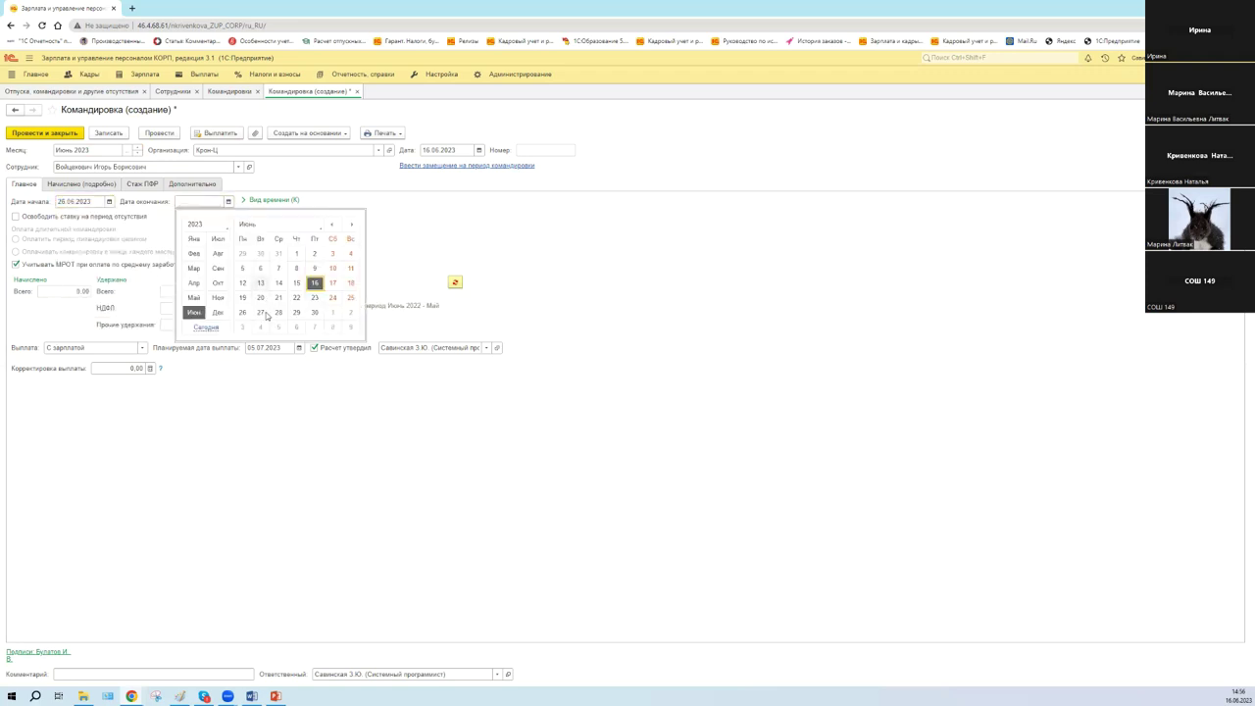
click(262, 312)
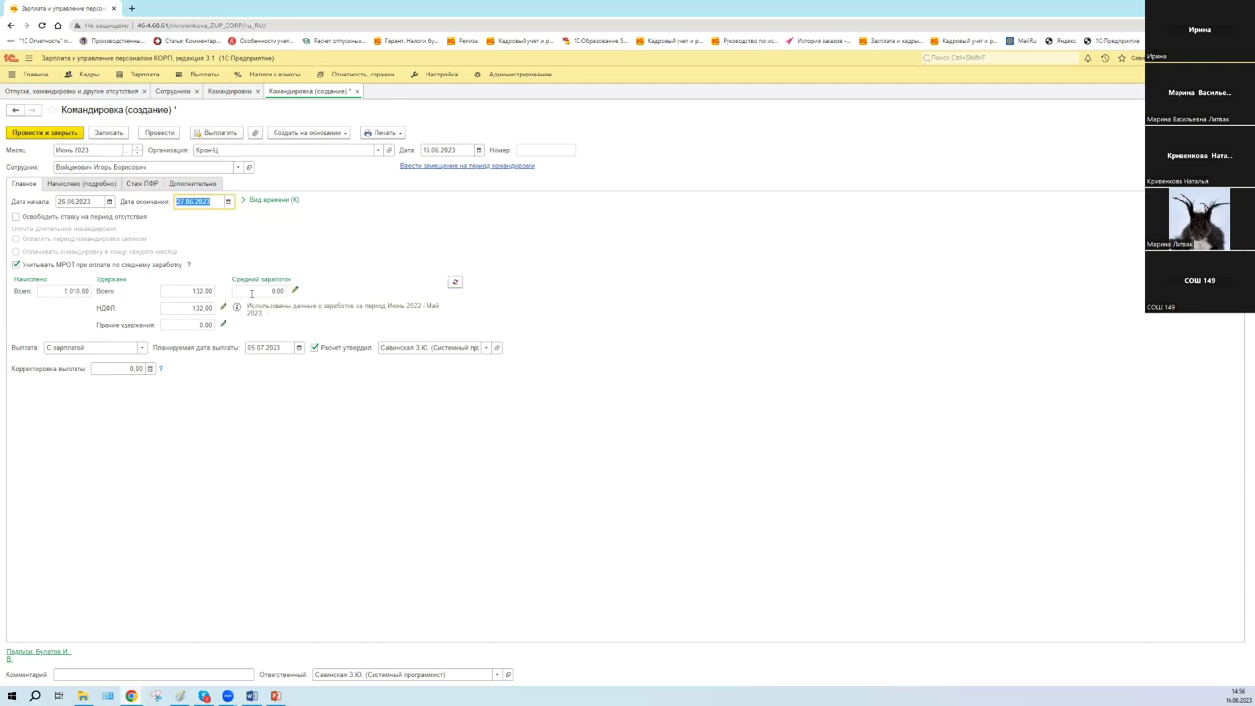
click(271, 201)
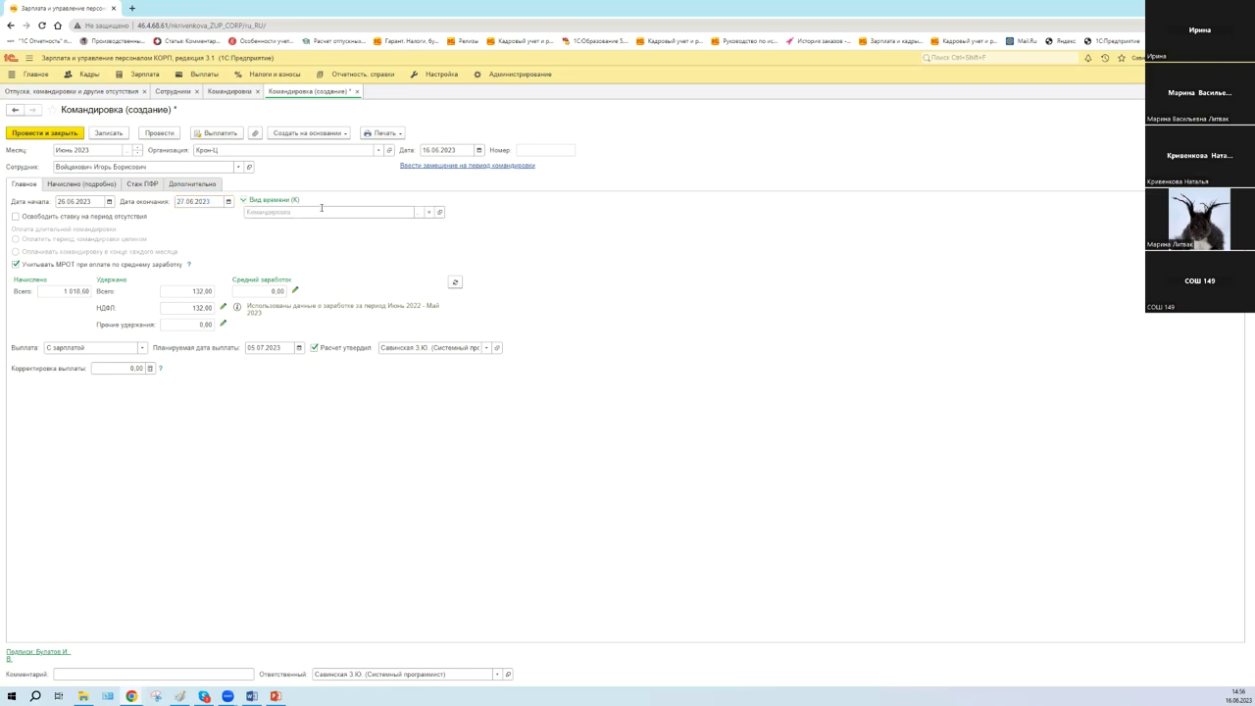
Review the working time types available for the business trip, close the list without choosing another, and recalculate the document
click(419, 212)
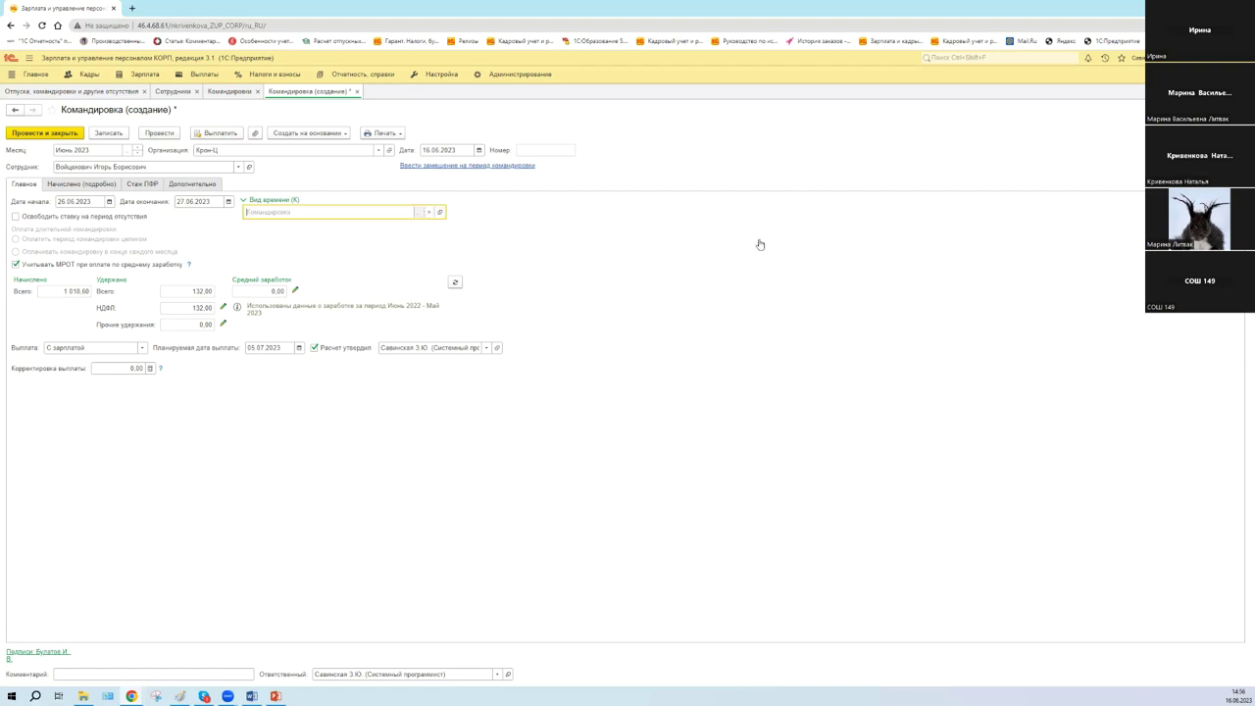
key(F4)
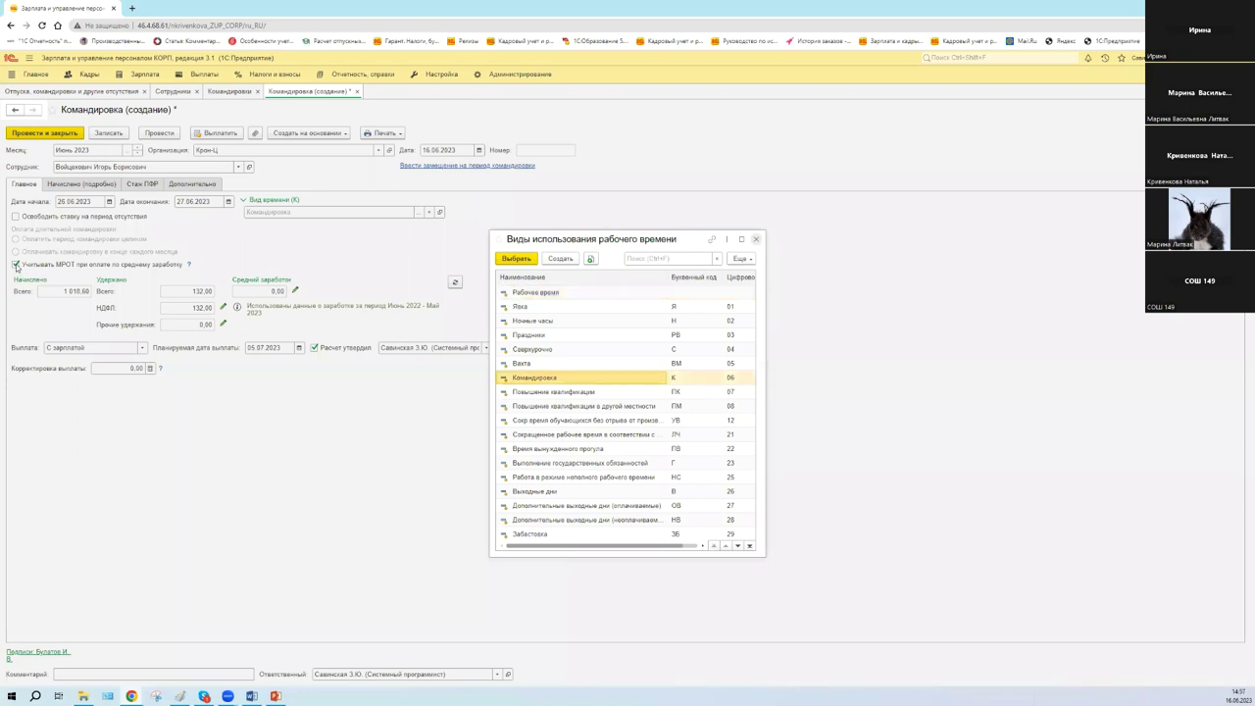
key(Escape)
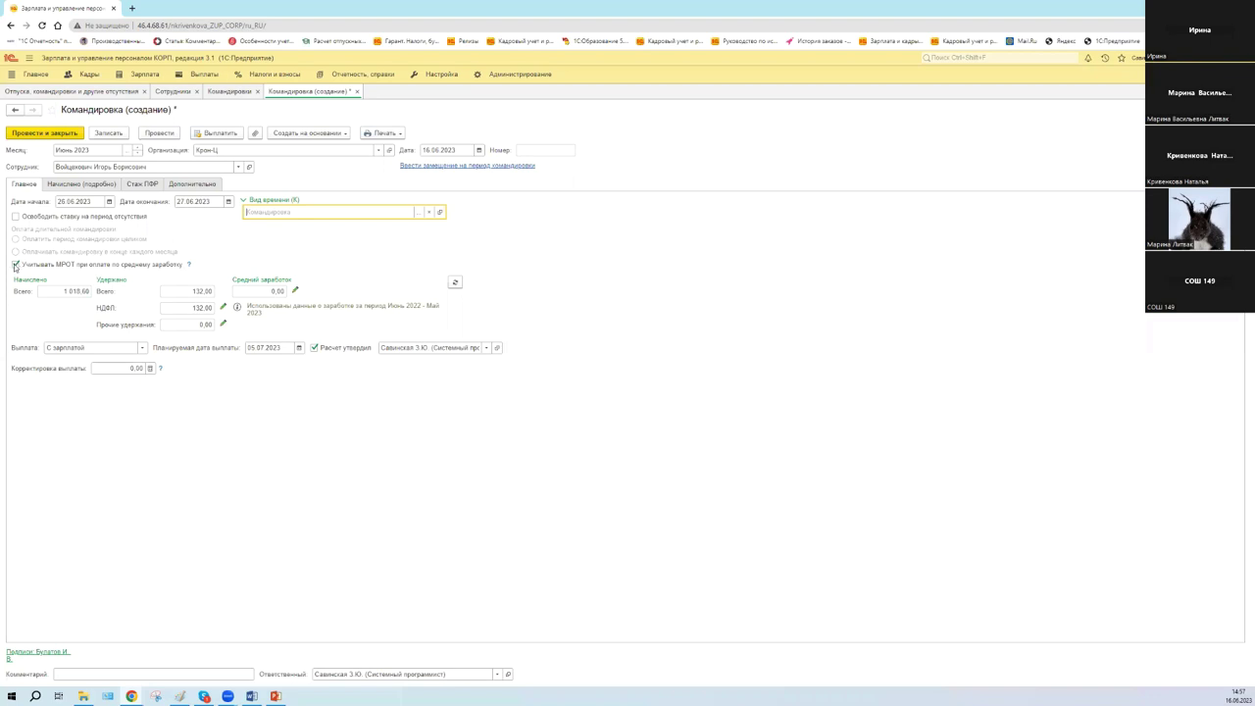
click(455, 283)
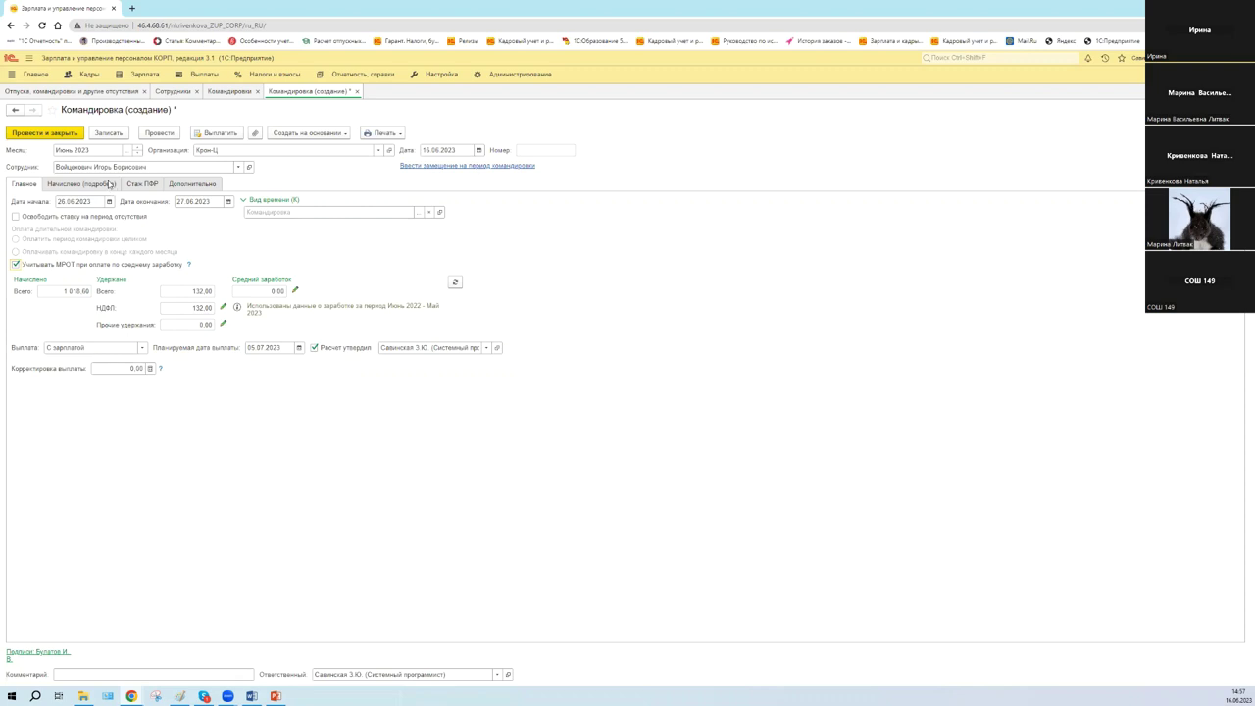
Review the trip's detailed accruals, its territorial conditions for pension service (Стаж ПФР), and the additional accounting and print data
click(110, 184)
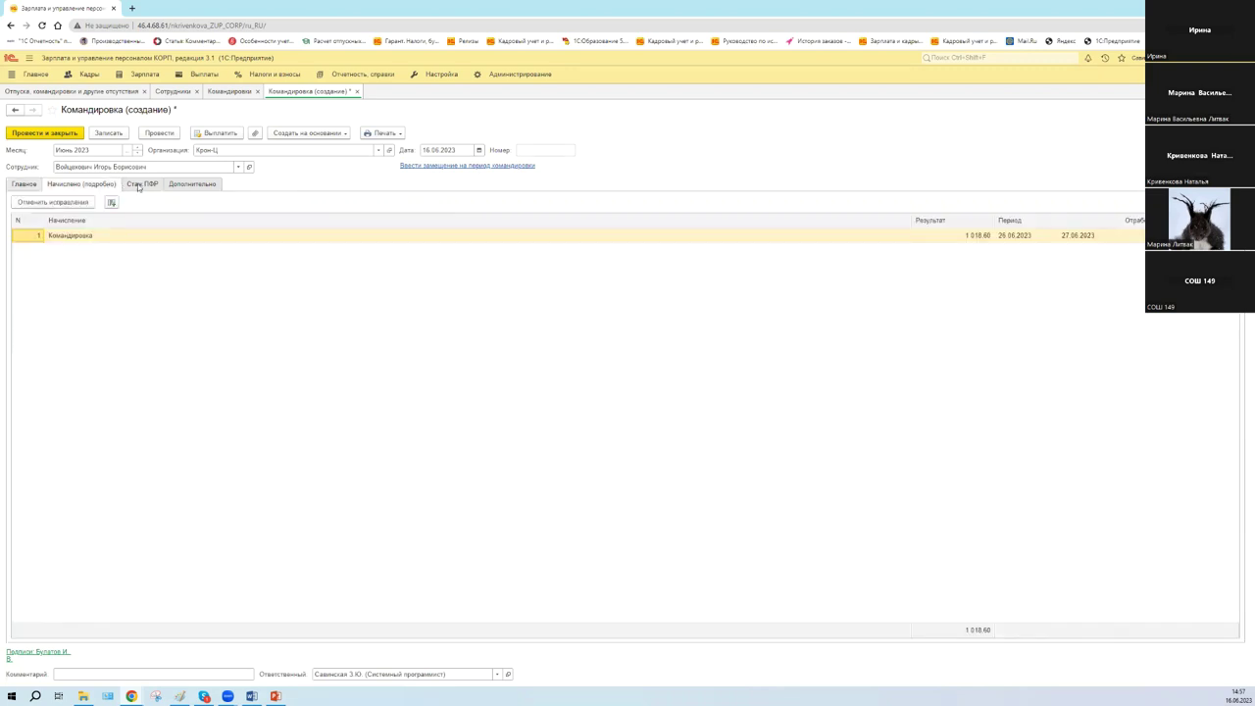
click(138, 187)
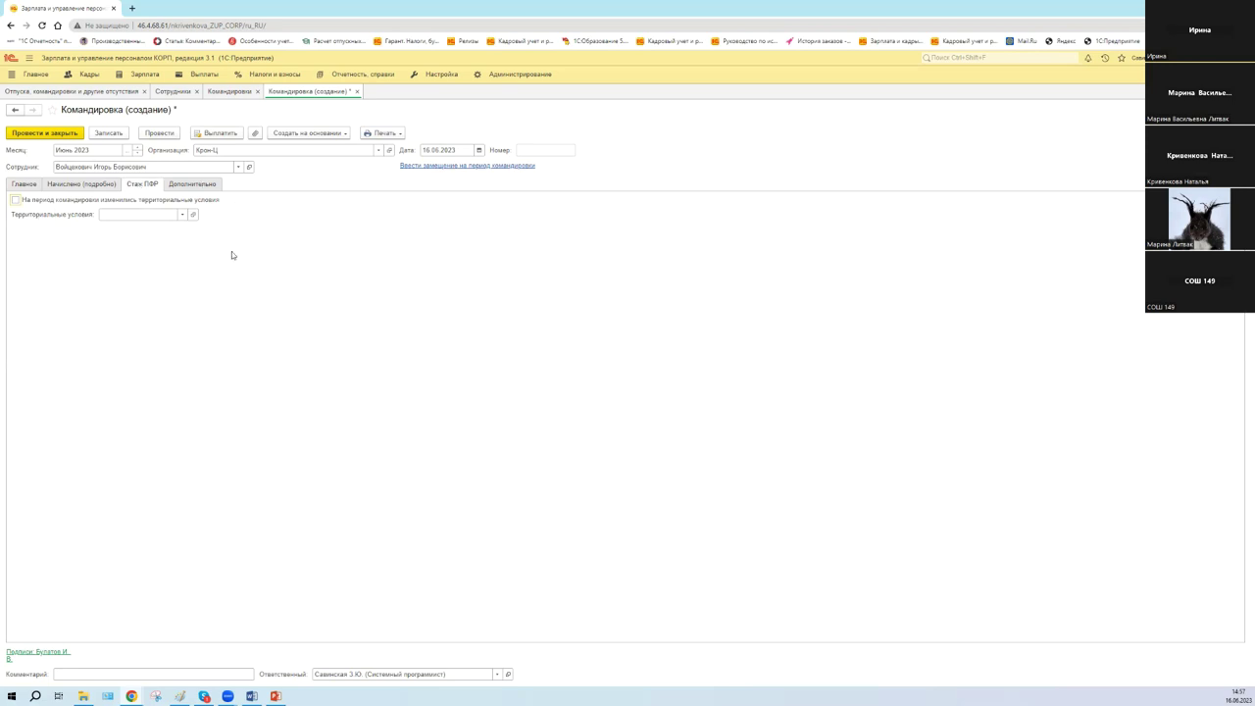
click(183, 216)
click(211, 184)
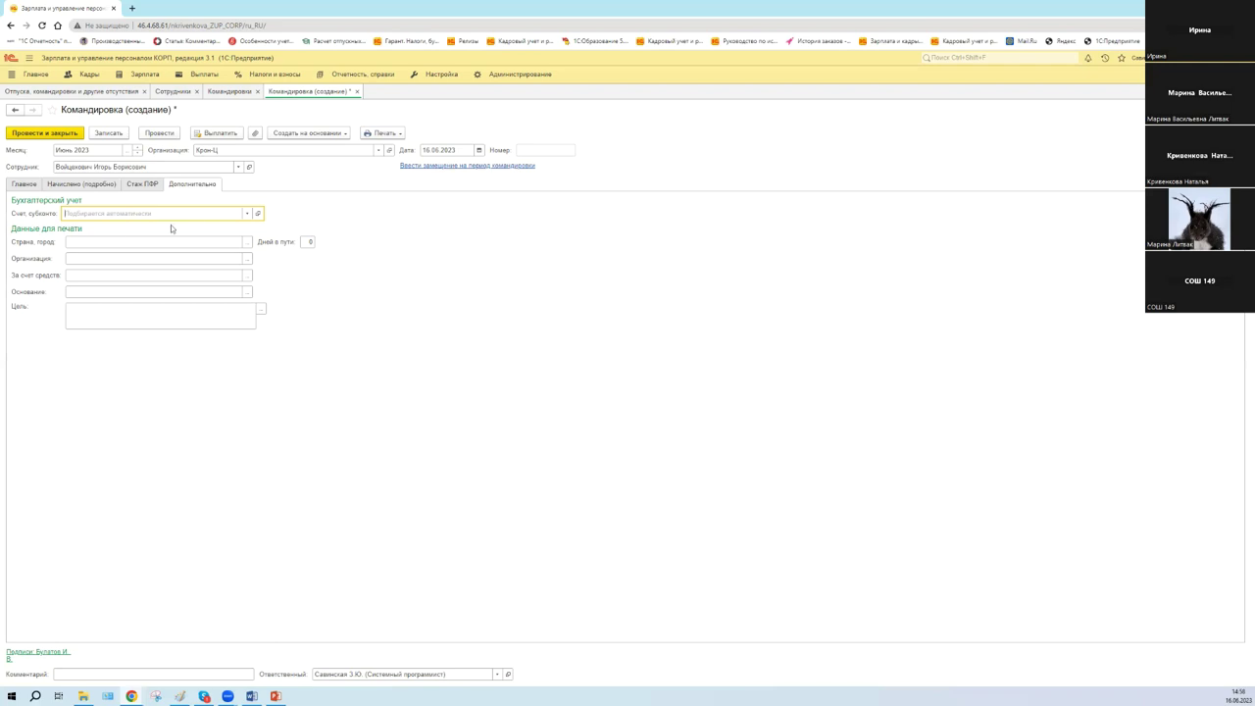
Inspect the country/city and organization lists in the trip's print data, along with the printed forms available for the document
click(249, 241)
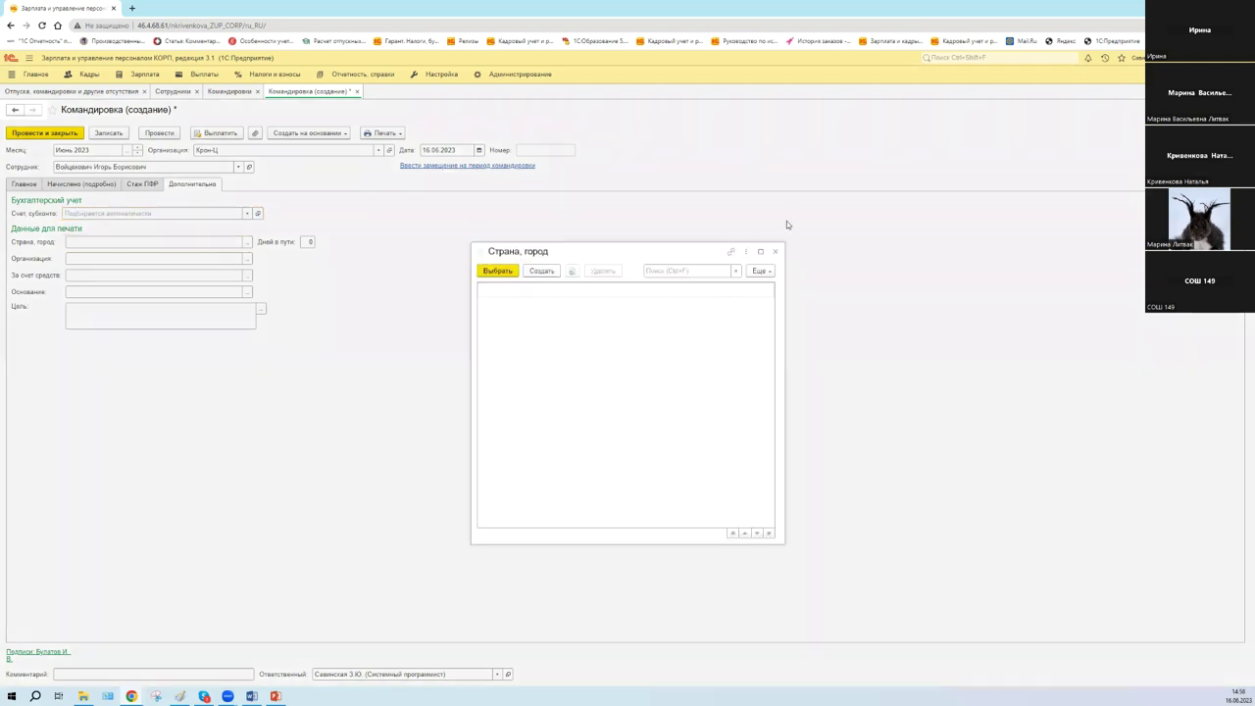
click(777, 252)
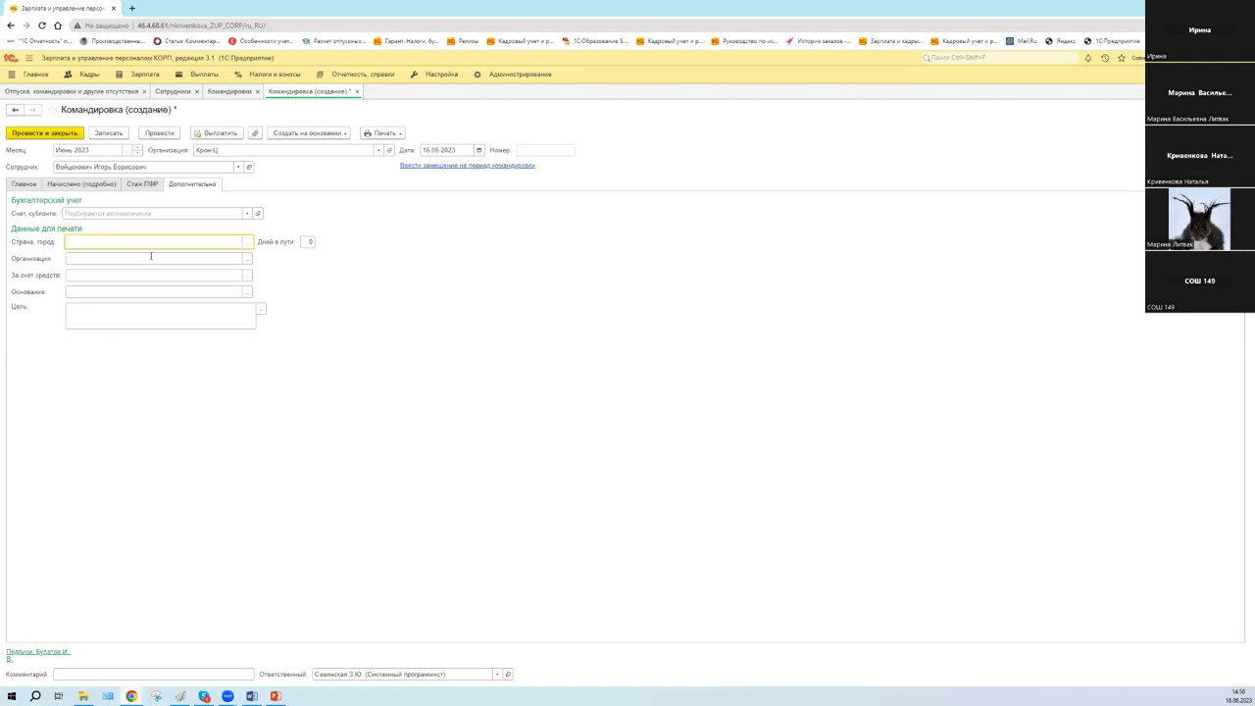
click(399, 132)
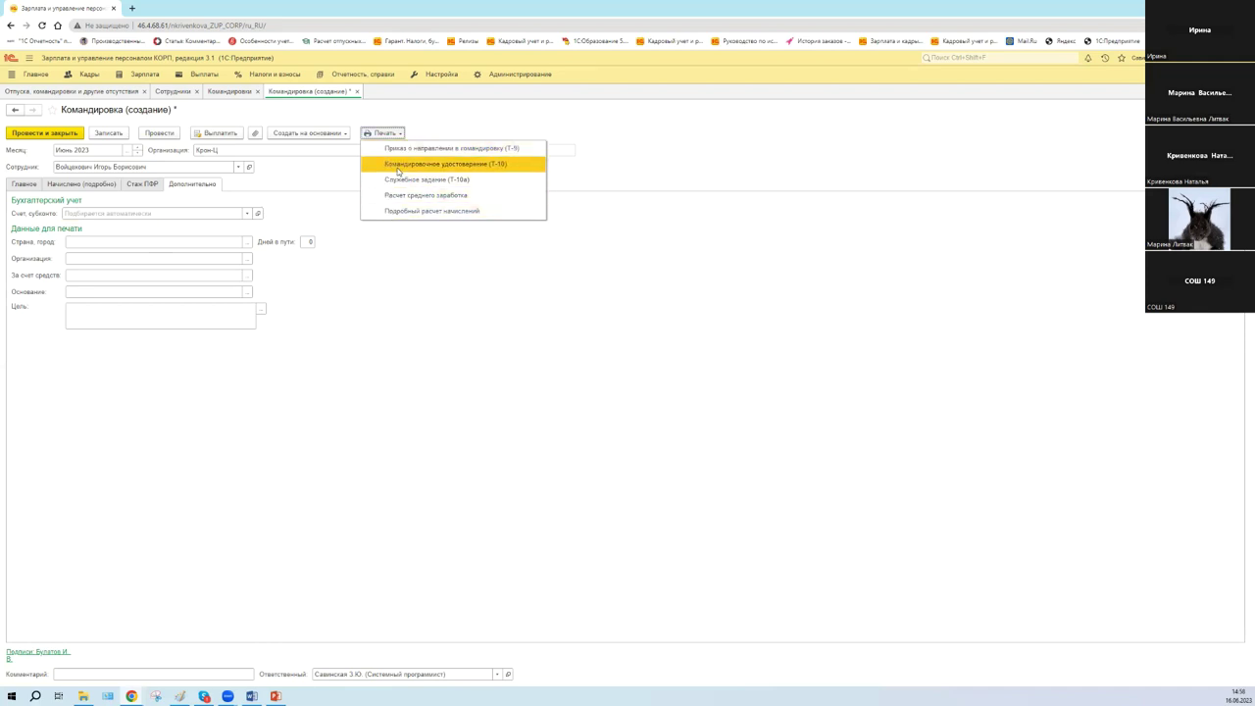
click(94, 246)
click(246, 242)
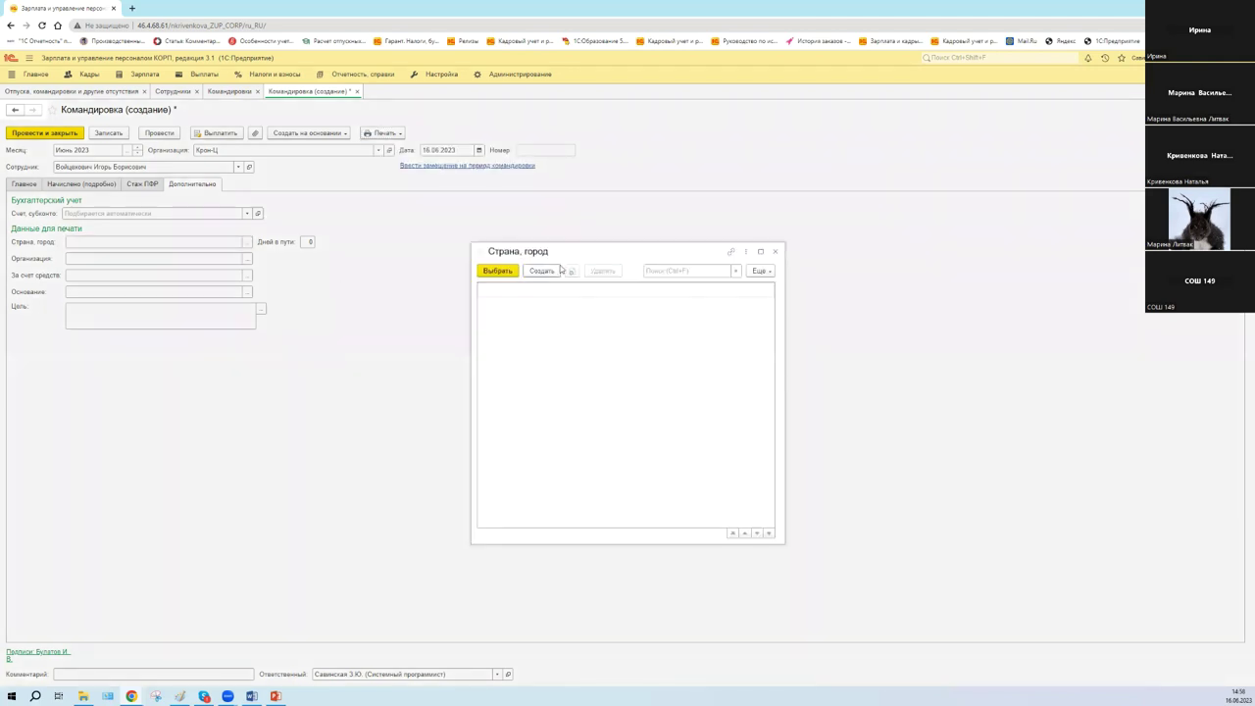
click(775, 252)
click(246, 259)
click(775, 252)
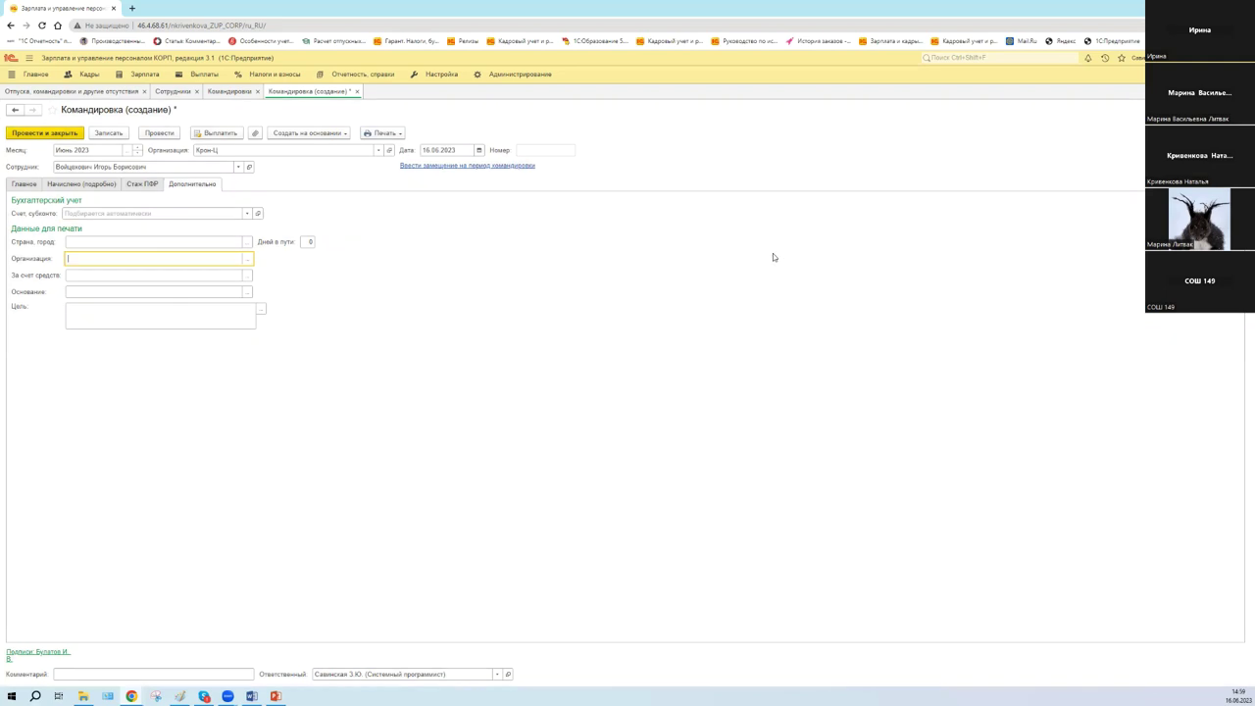
Examine the funding source list (За счет средств) and its blank new-entry form, closing both without saving
click(247, 279)
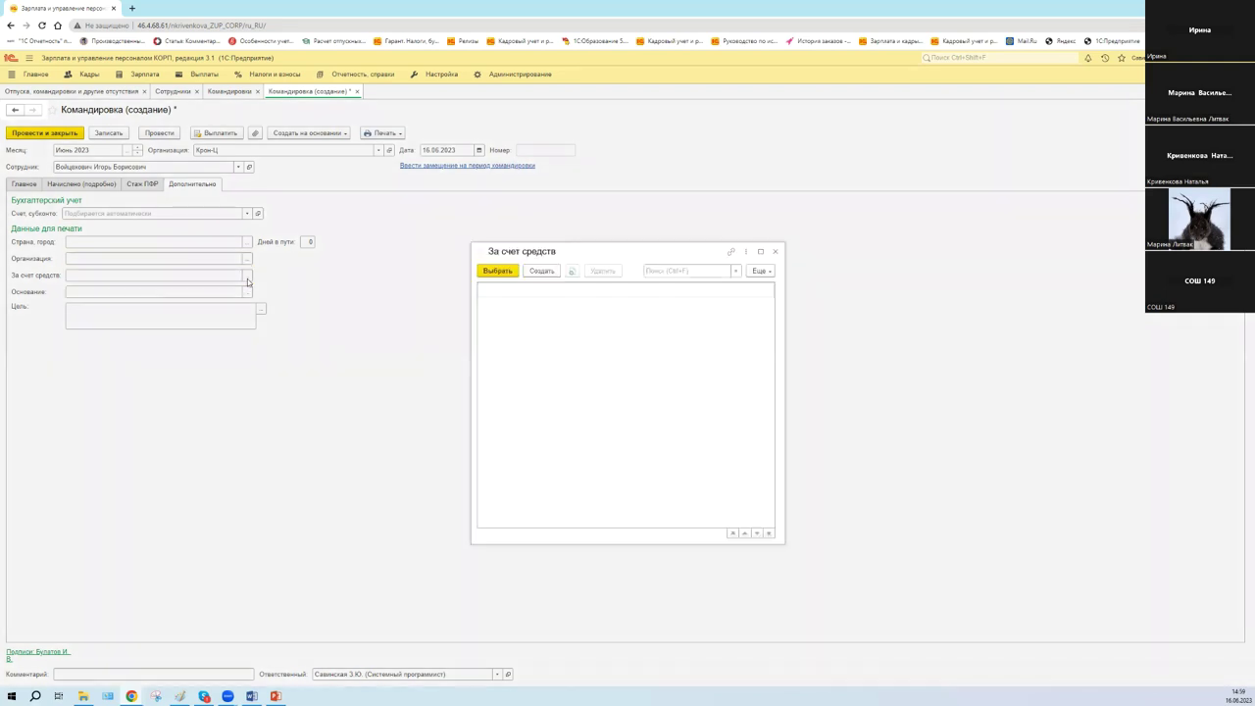
click(539, 272)
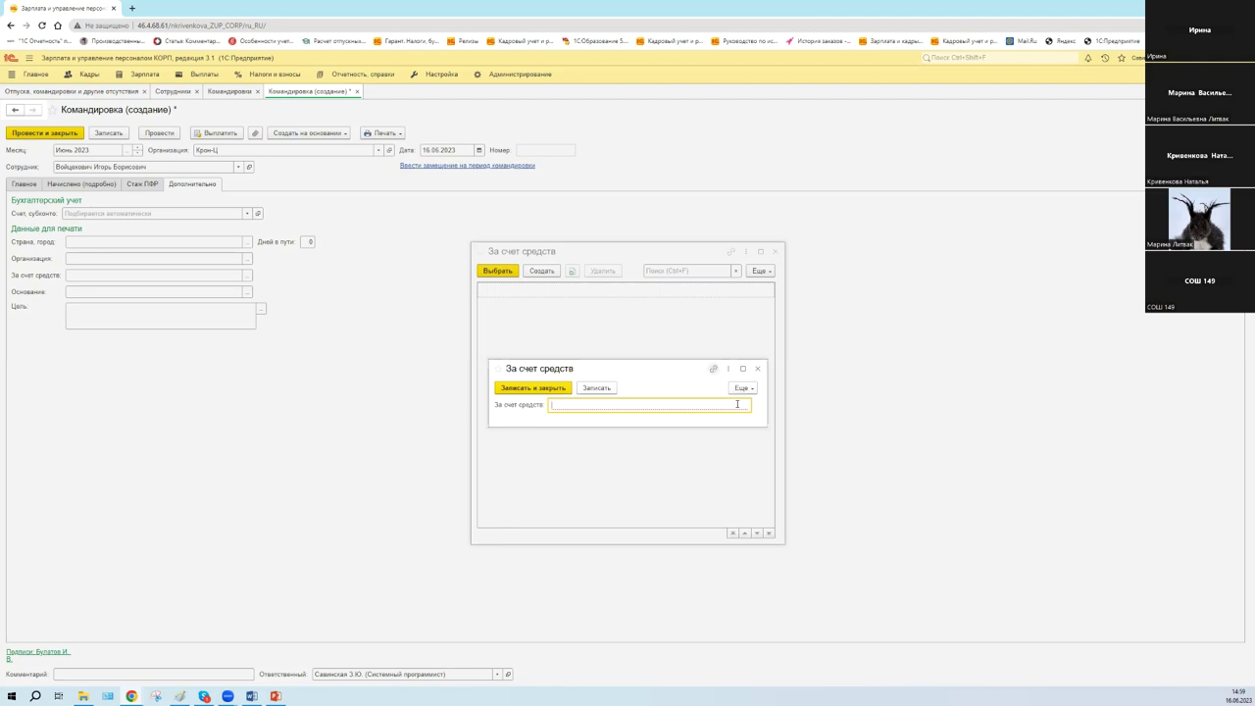
click(761, 369)
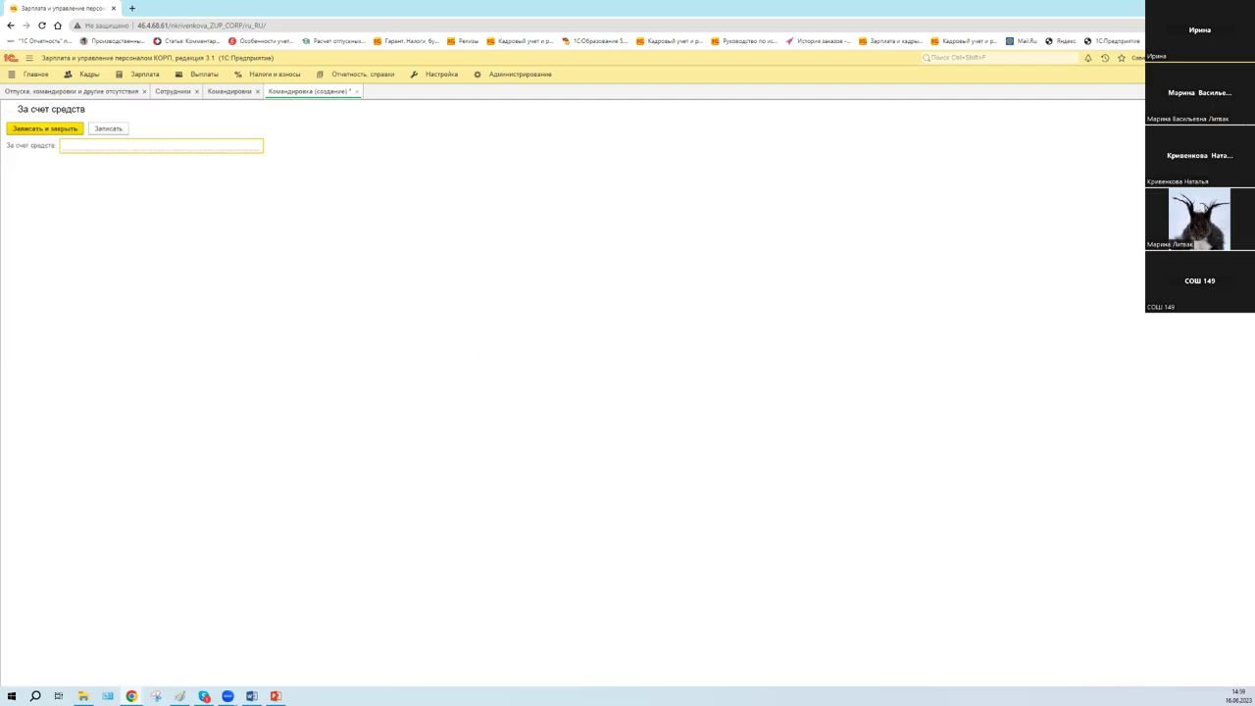
key(Escape)
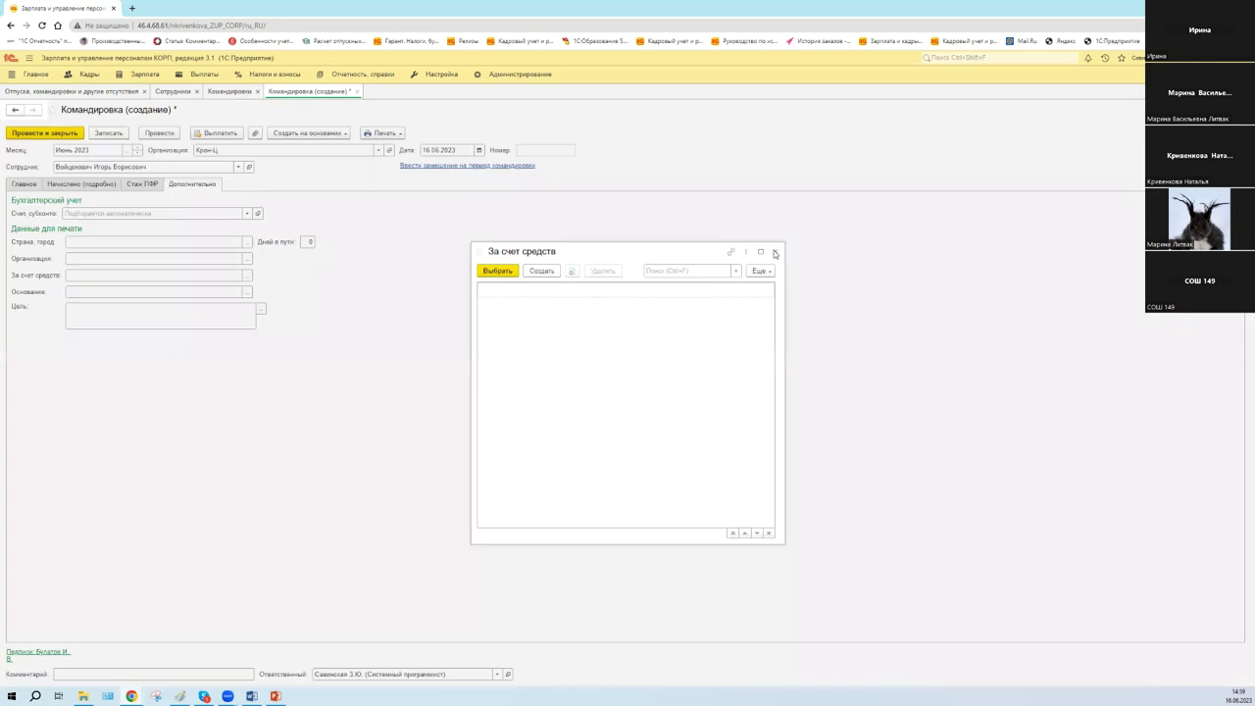
click(775, 253)
Inspect the lists of trip grounds (Основание) and trip purposes (Цели командировок) and close them without choosing anything
click(247, 293)
click(777, 252)
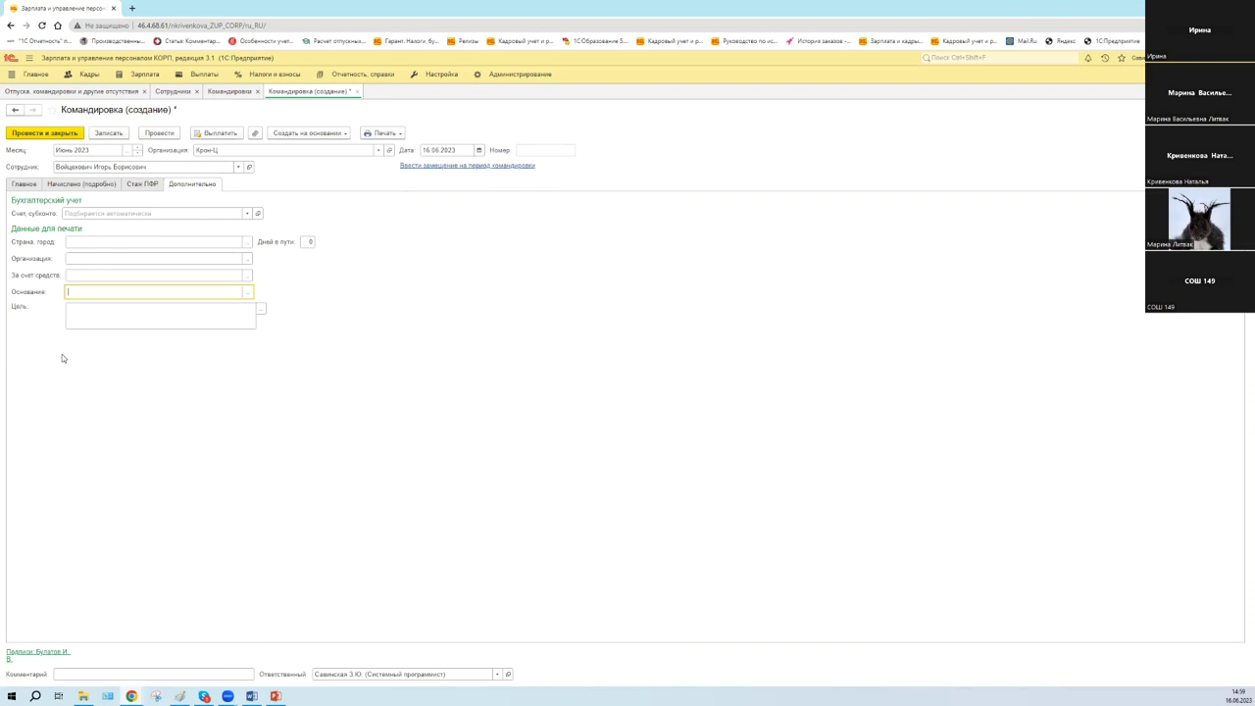
click(260, 309)
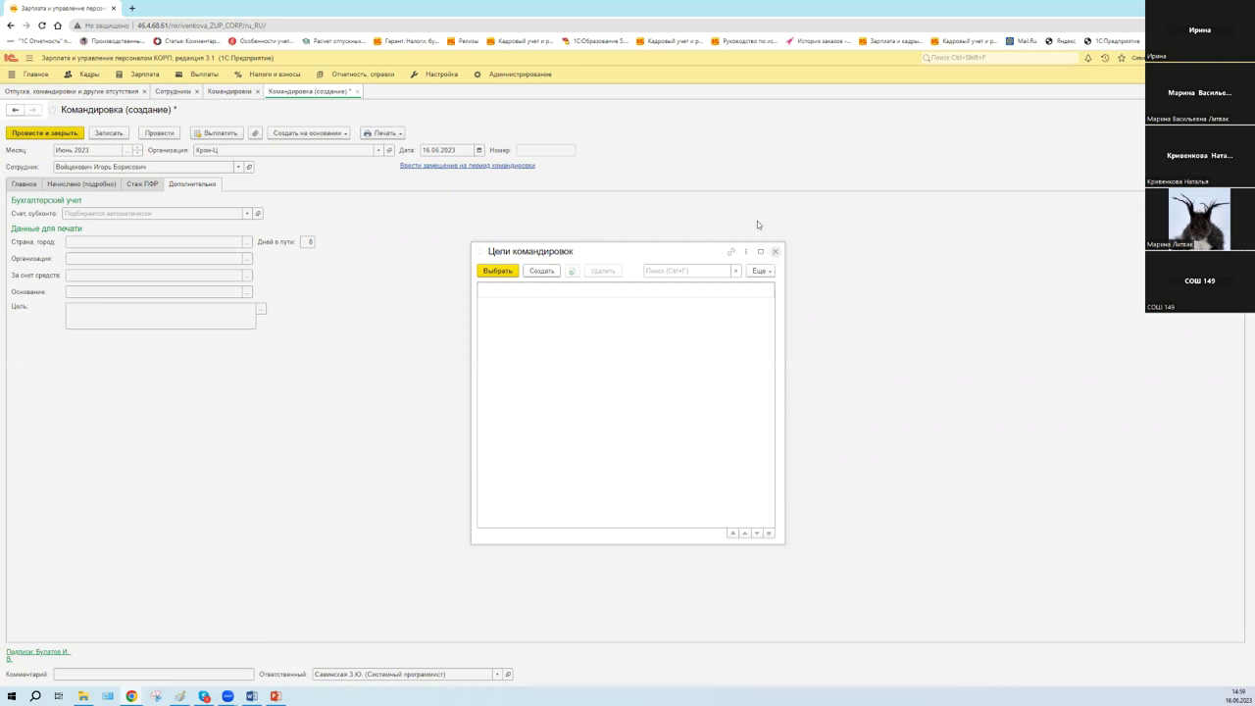
click(775, 251)
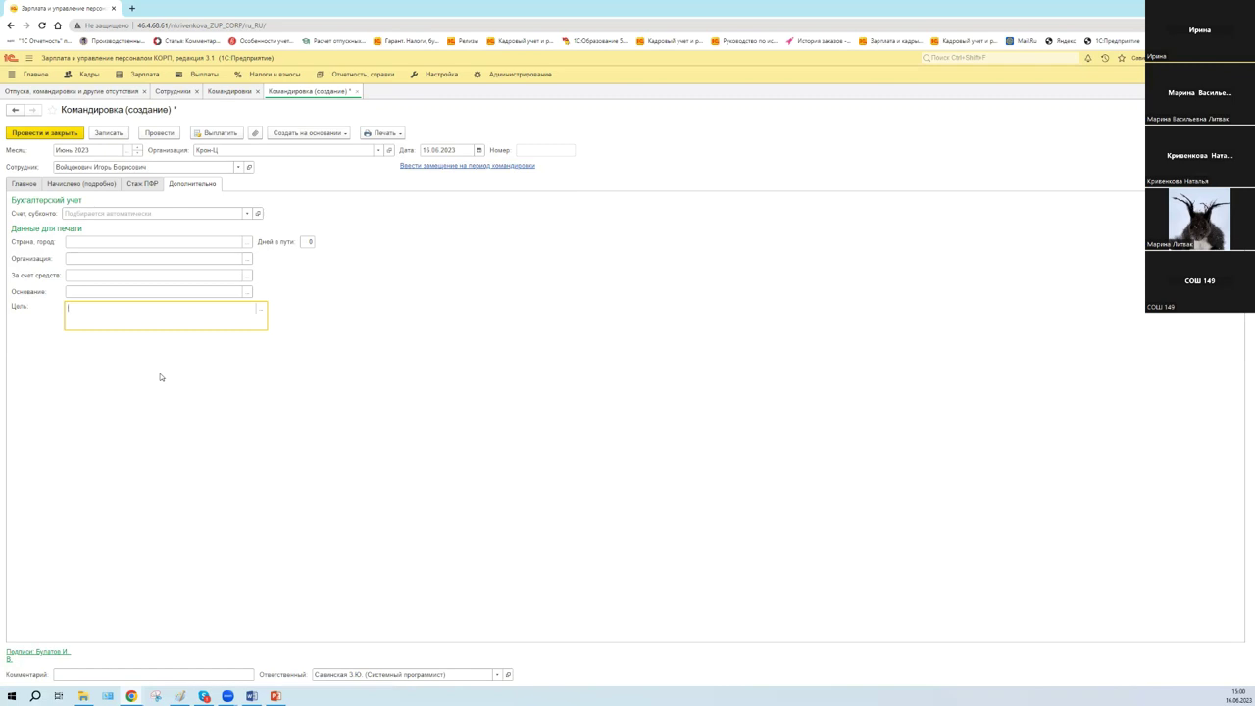
Return to the main data of the business trip document, save it without posting and close it
click(27, 185)
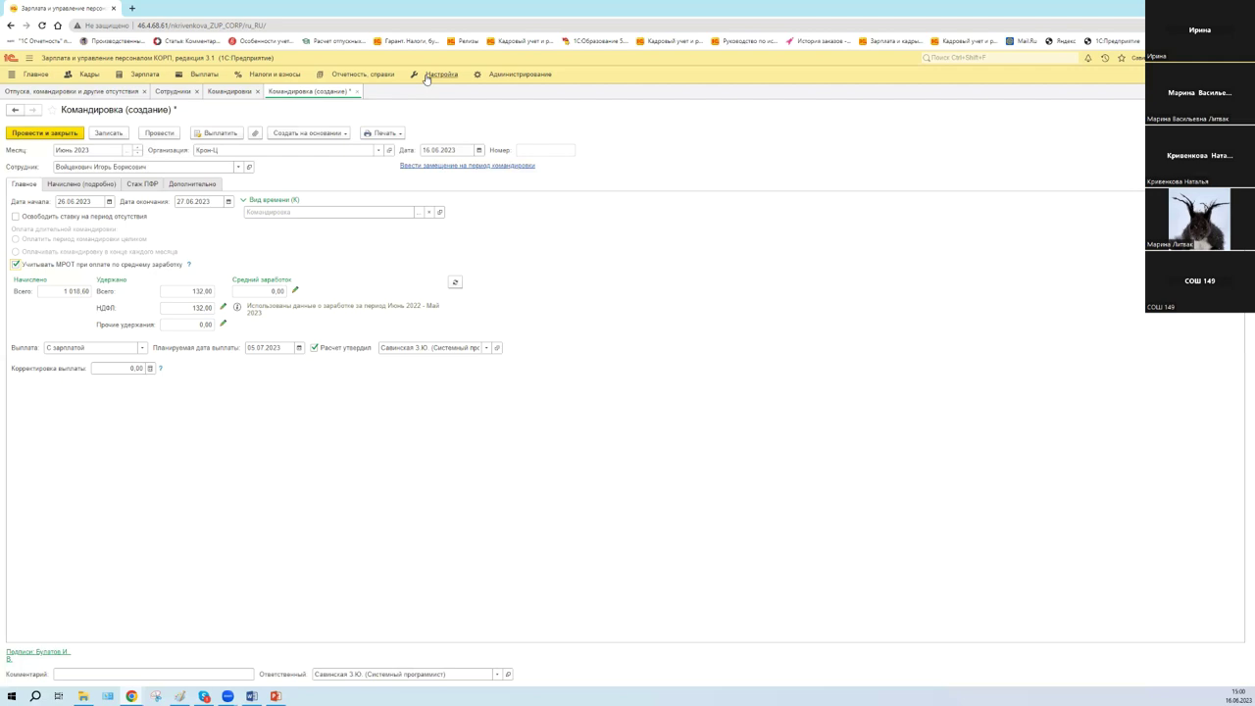
click(108, 133)
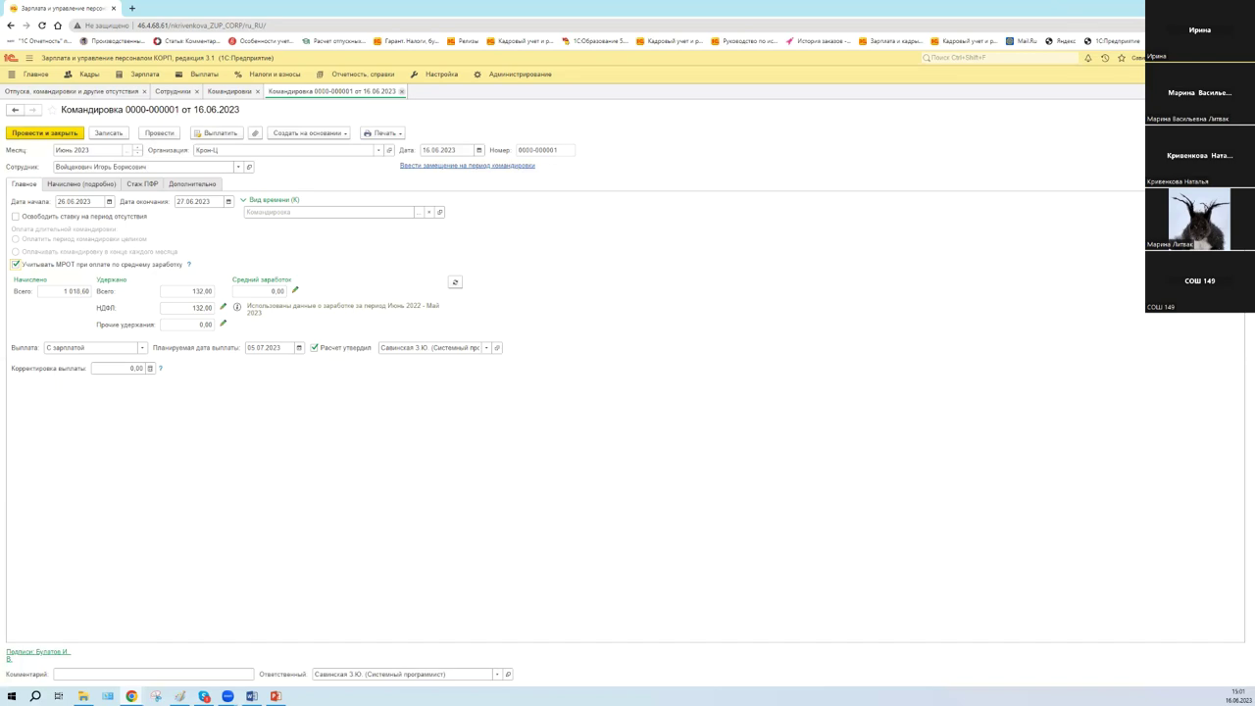
click(401, 91)
Switch to the PowerPoint presentation and show the closing slide "СПАСИБО ЗА ВНИМАНИЕ!"
key(super+d)
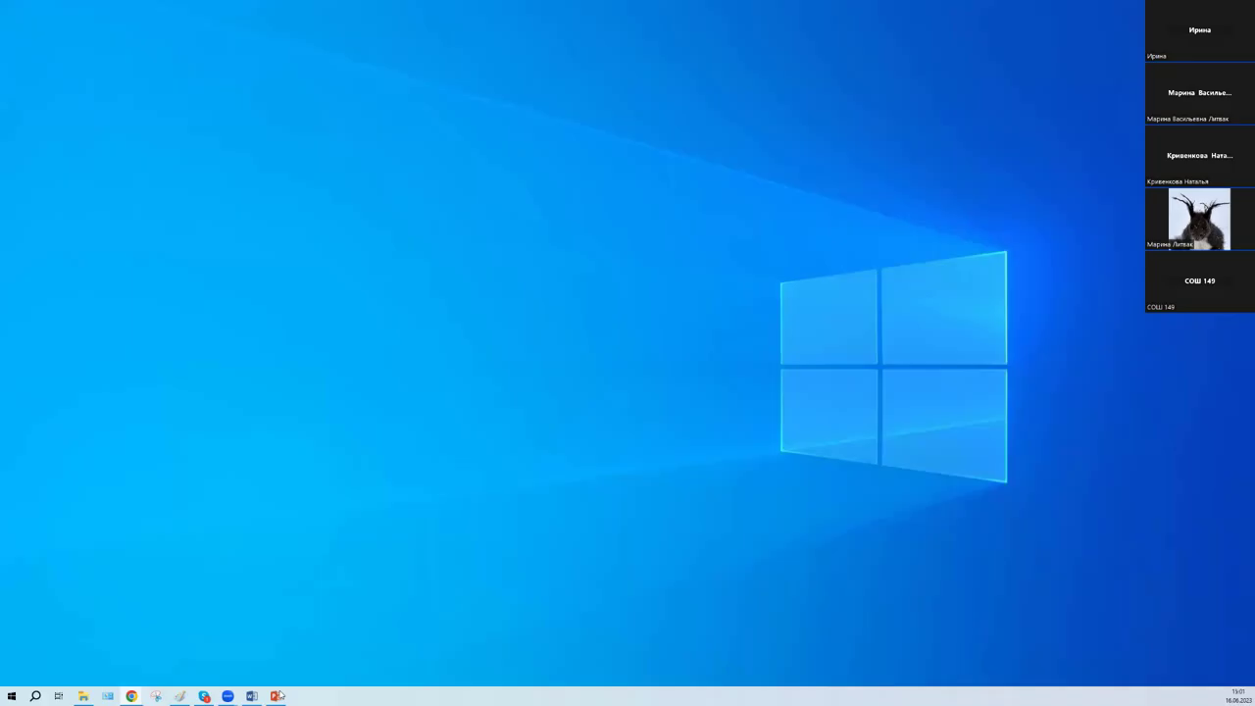
click(279, 696)
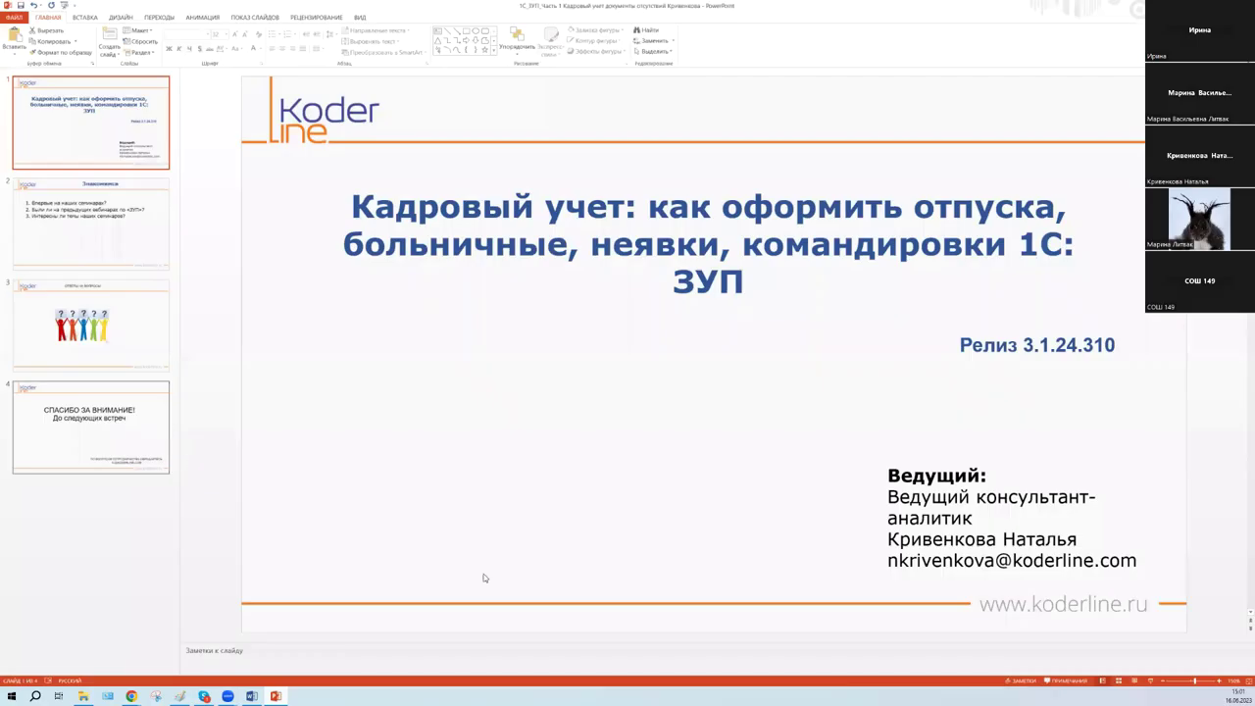
key(End)
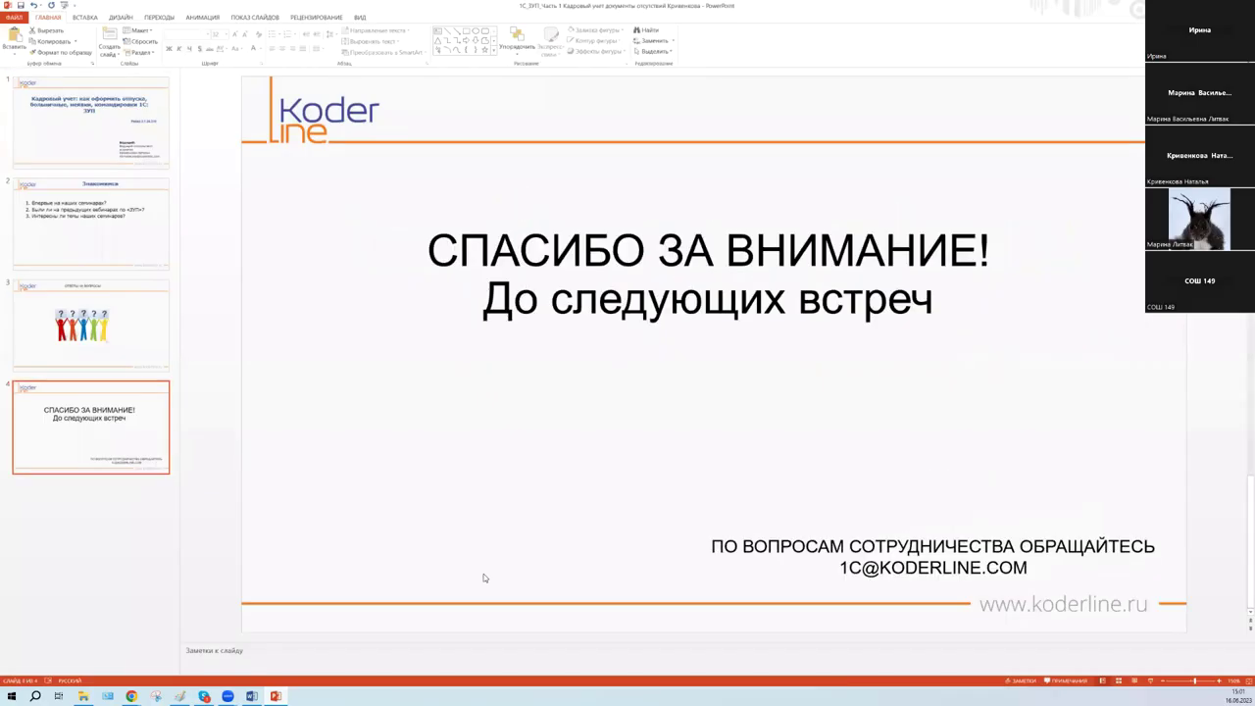